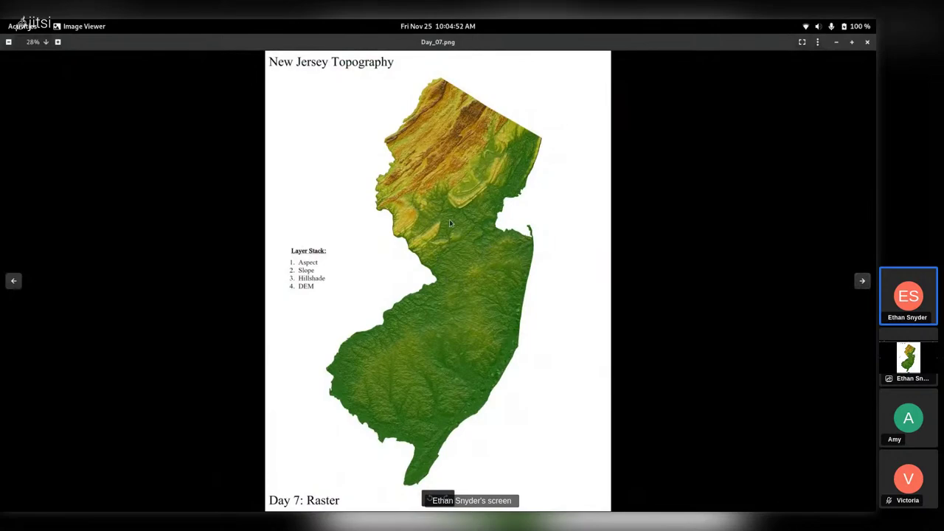
Step: Zoom and pan around the New Jersey topography map in Day_07.png, then switch to Day_02.png
scroll(449, 219, up, 5)
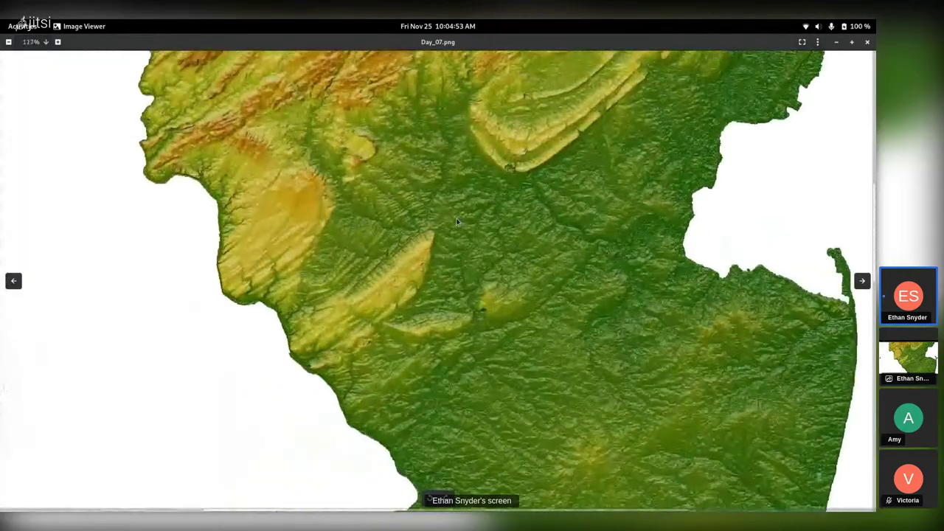
scroll(457, 221, up, 4)
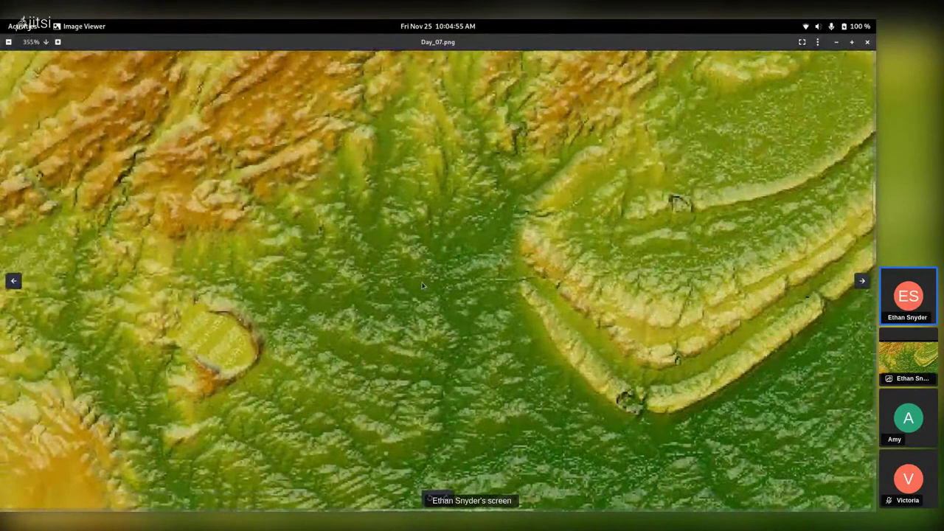
scroll(423, 286, down, 3)
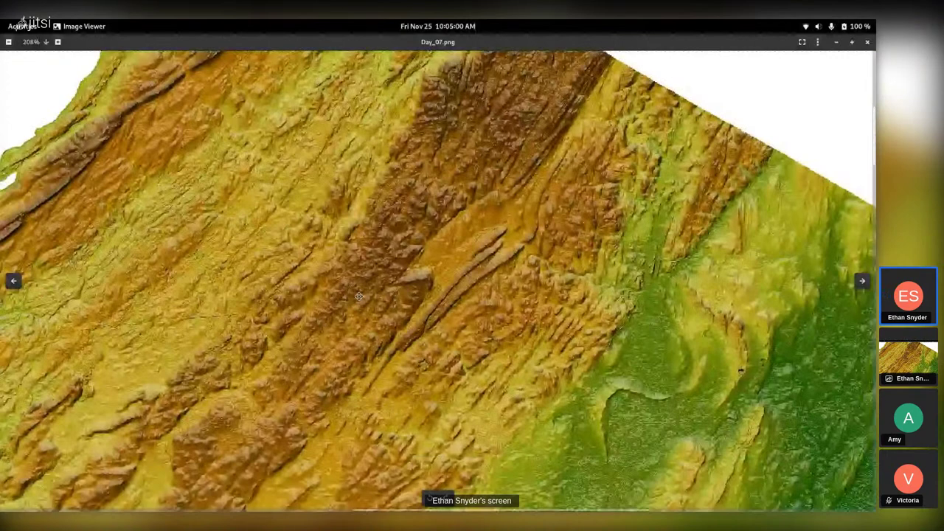
drag(359, 296, 494, 187)
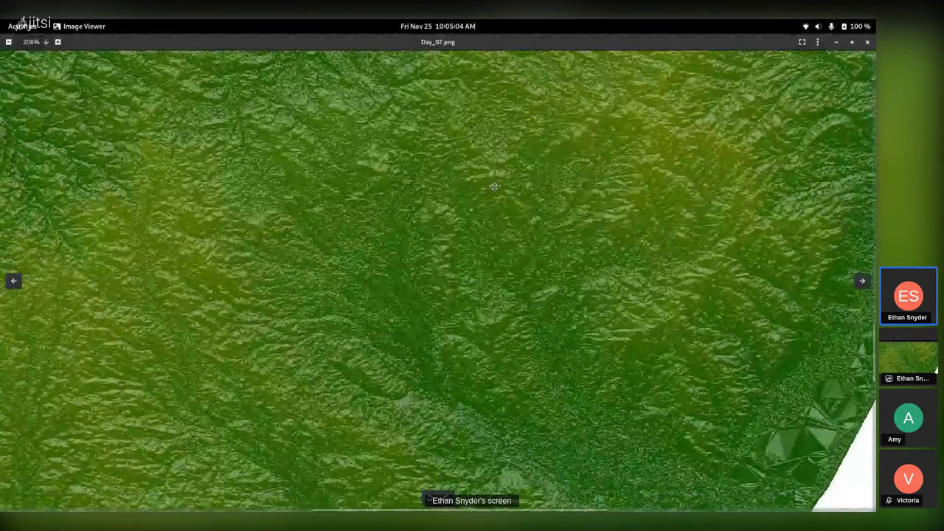
key(Left)
key(Left)
key(Left)
key(Left)
key(Left)
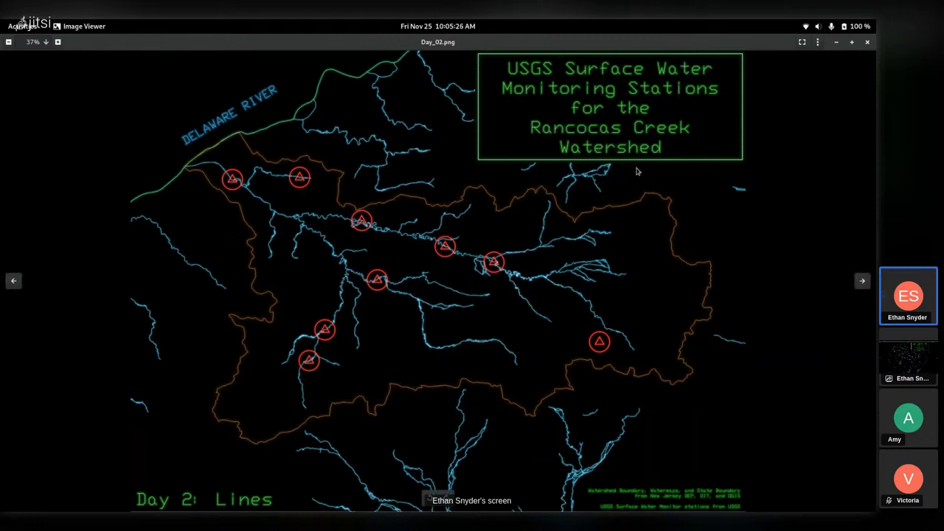
Step: Zoom in and out on the Rancocas Creek monitoring stations map, then advance to Day_03.png
scroll(615, 129, up, 2)
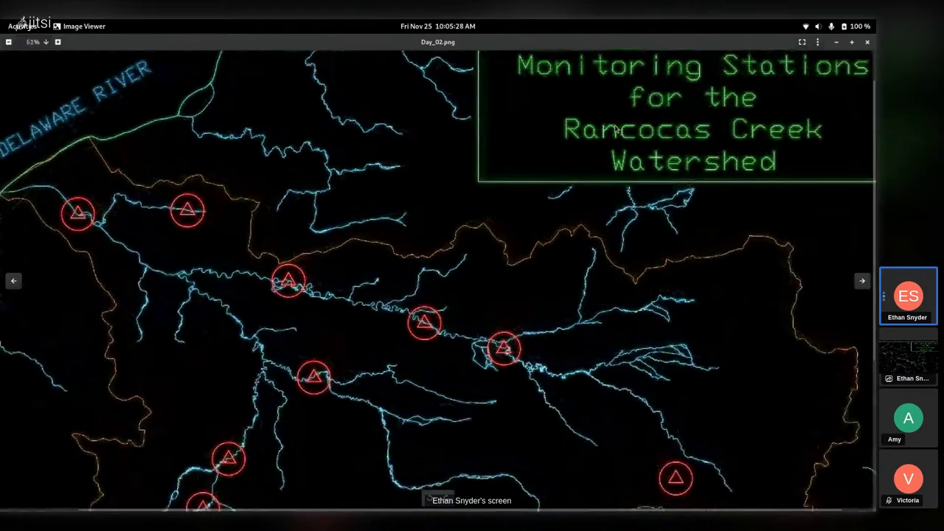
scroll(615, 129, up, 3)
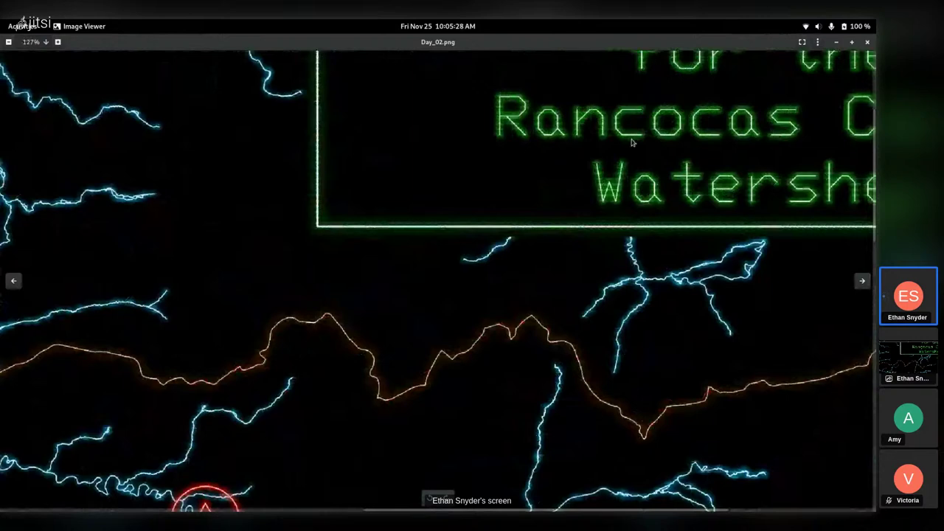
scroll(497, 242, up, 2)
scroll(524, 244, up, 2)
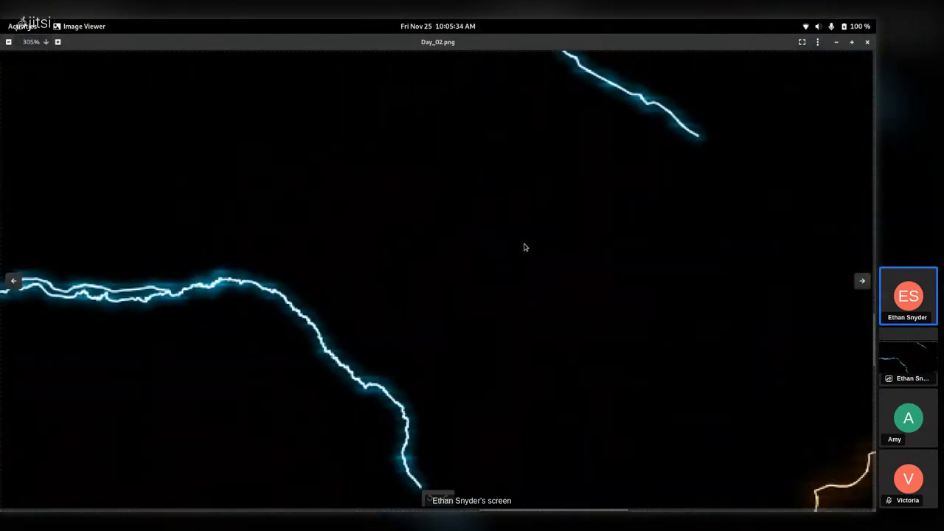
scroll(524, 247, down, 9)
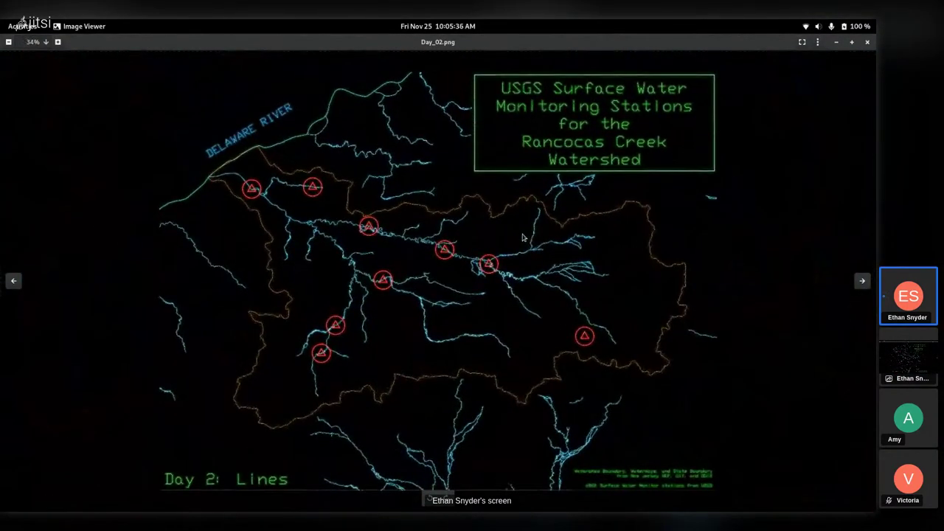
scroll(494, 280, up, 1)
scroll(492, 284, up, 1)
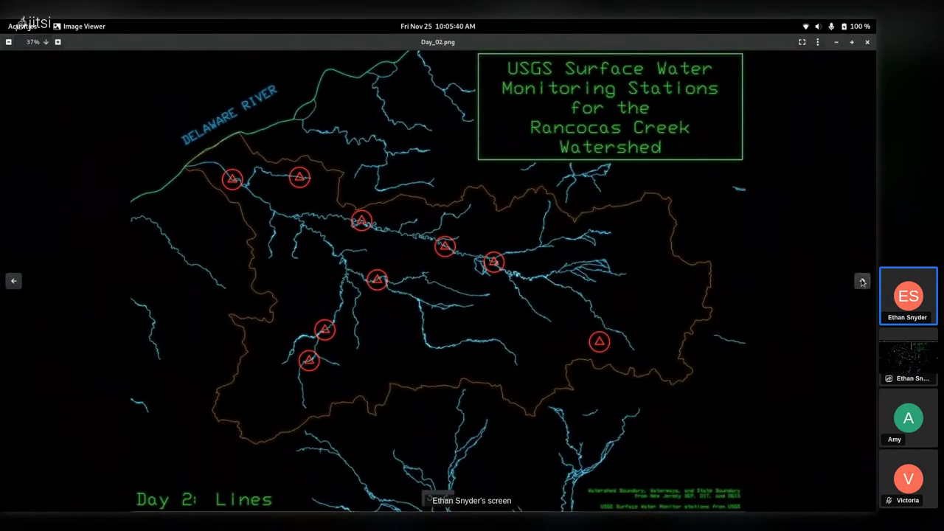
click(862, 281)
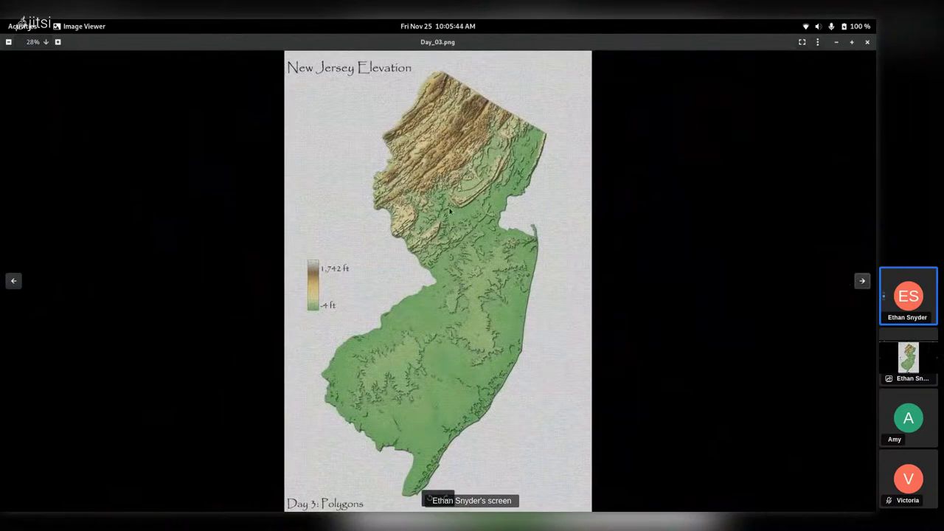
Step: Zoom into and back out of the New Jersey Elevation map, then advance two images to Day_05.png
scroll(450, 211, up, 4)
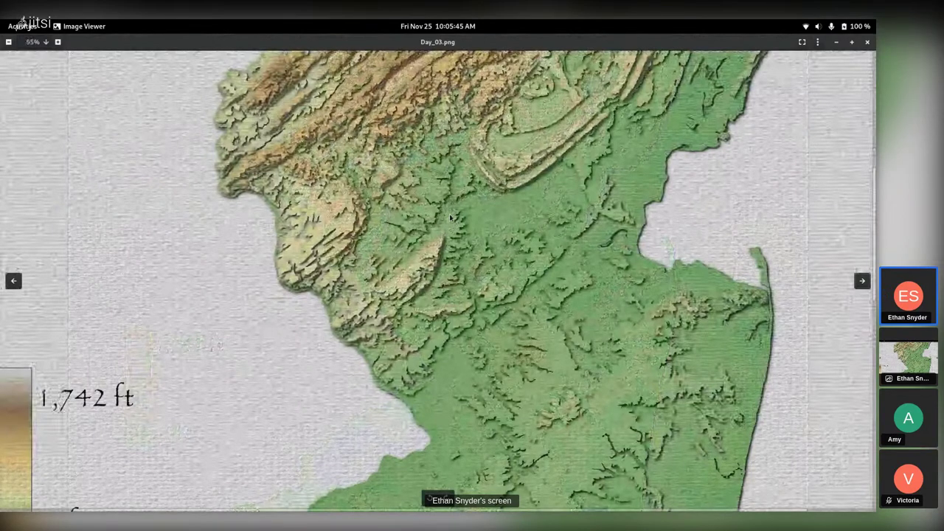
scroll(449, 218, up, 5)
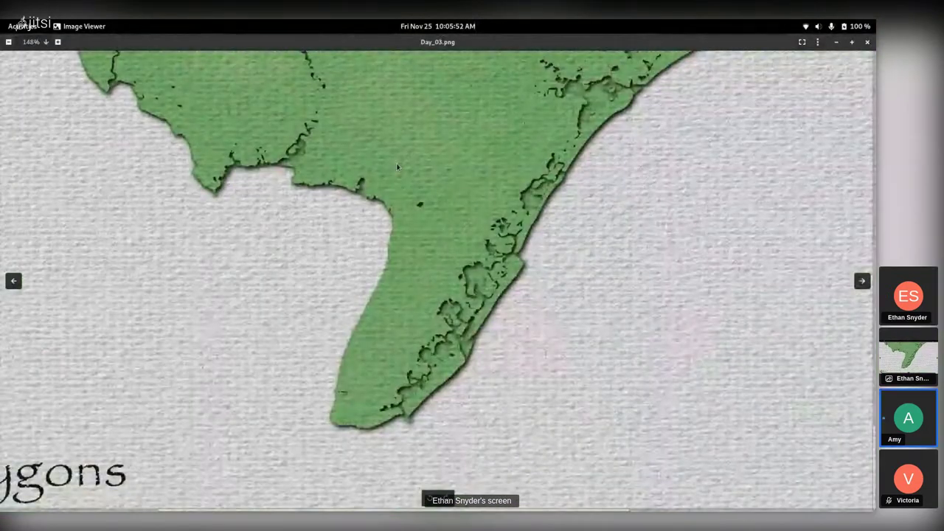
scroll(395, 169, up, 3)
scroll(457, 271, down, 3)
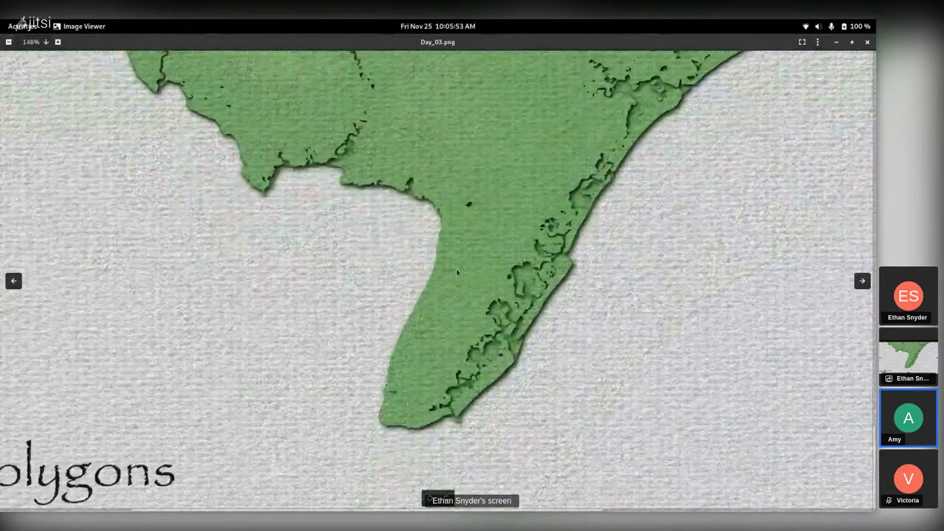
scroll(457, 271, down, 5)
click(861, 281)
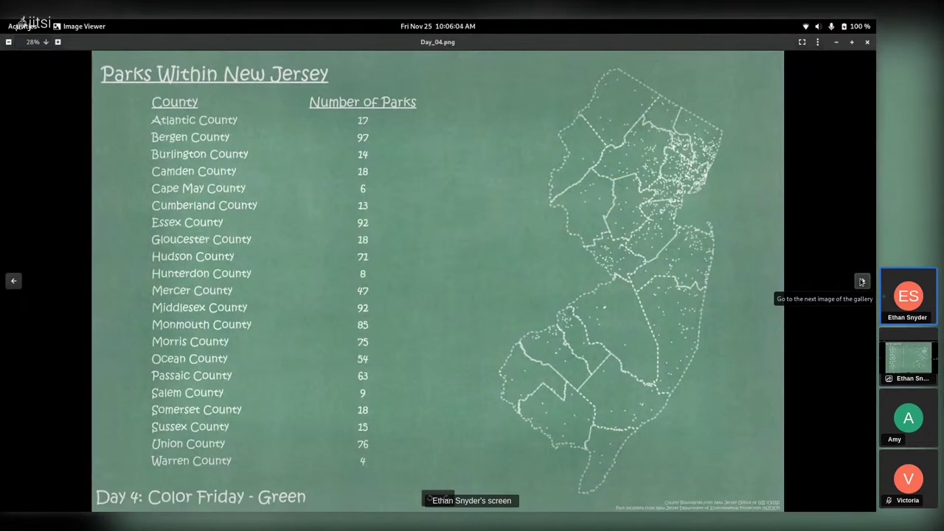
click(861, 281)
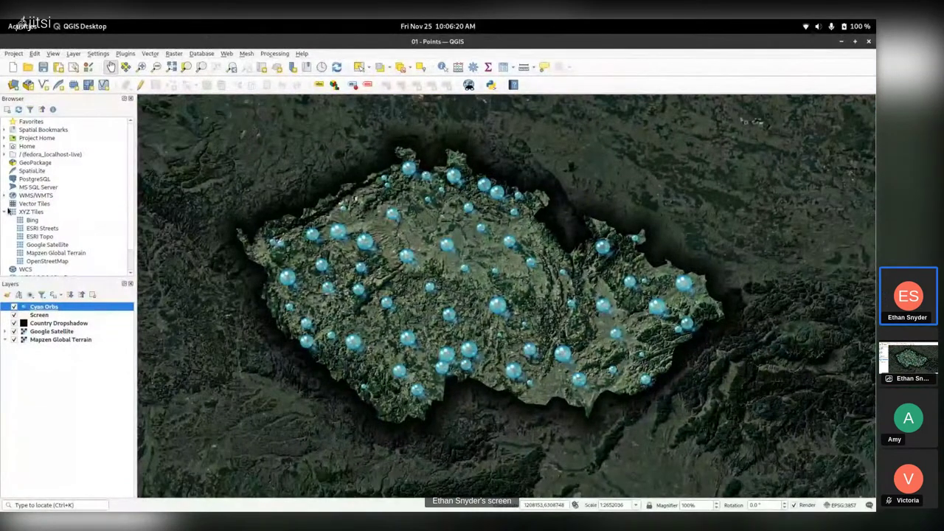
click(3, 212)
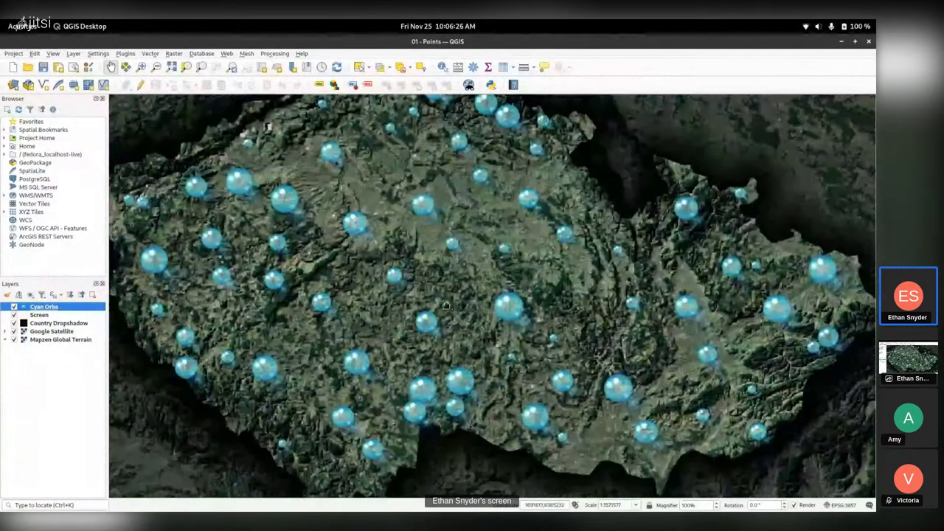
scroll(539, 354, up, 3)
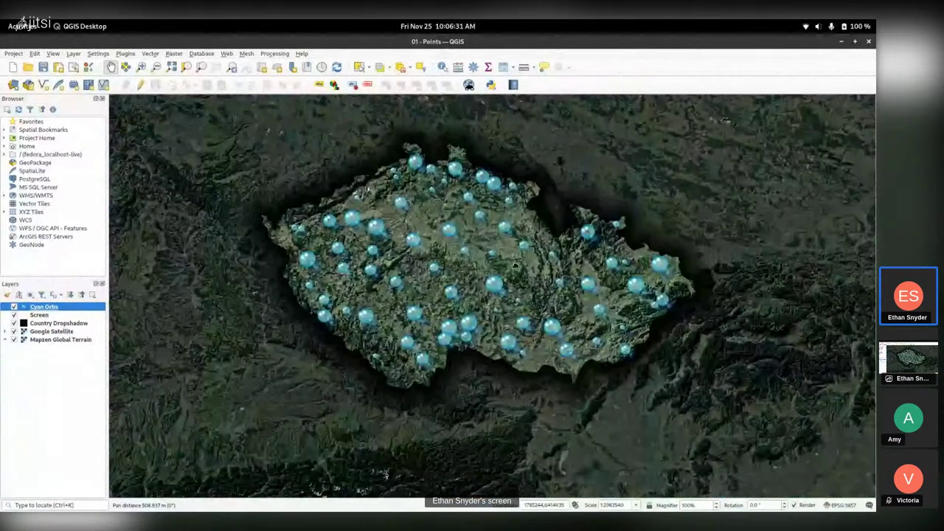
drag(514, 265, 511, 280)
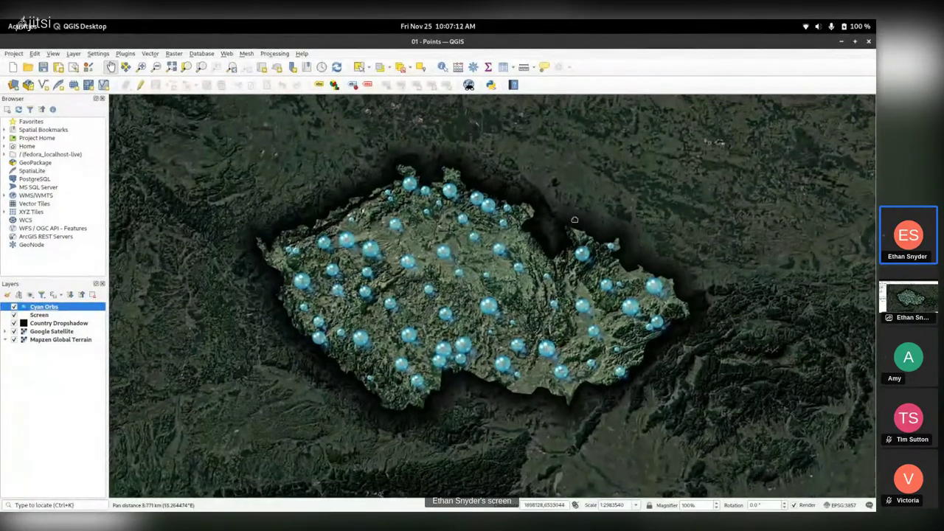
drag(619, 223, 618, 230)
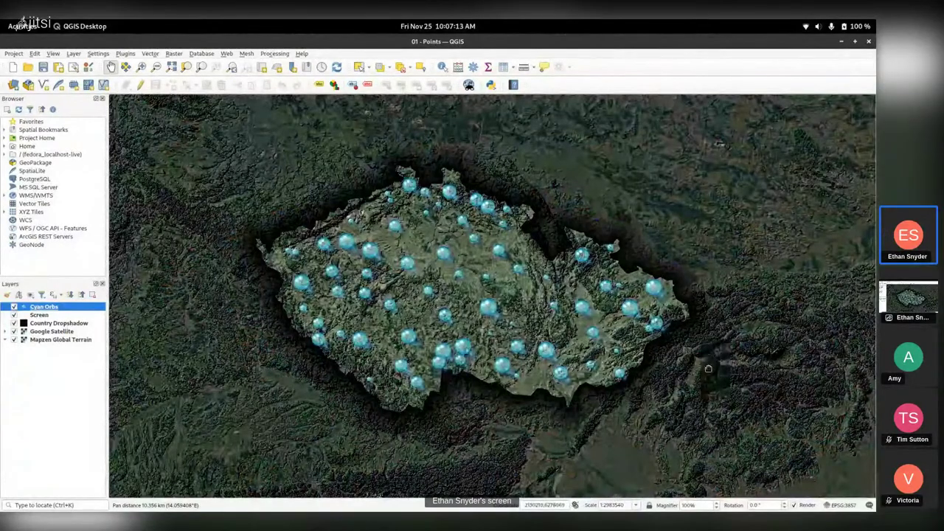
drag(680, 366, 686, 370)
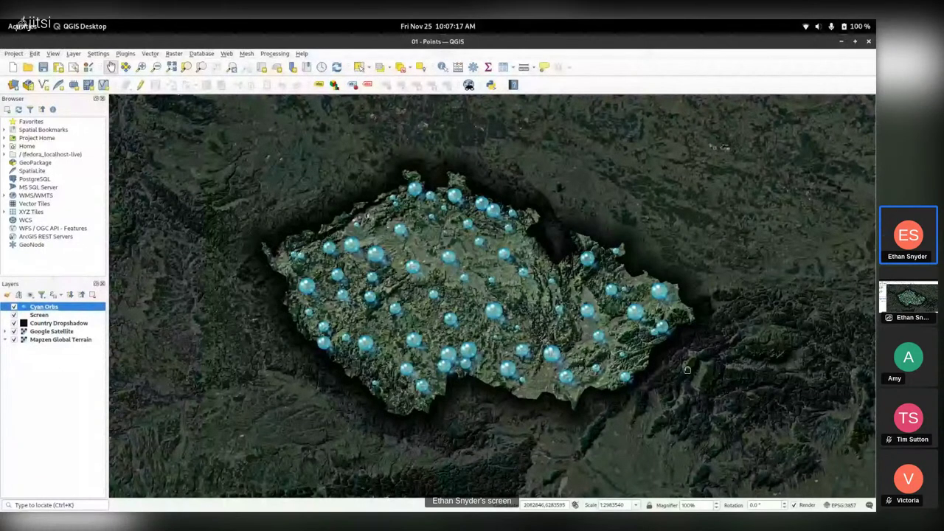
scroll(689, 505, up, 3)
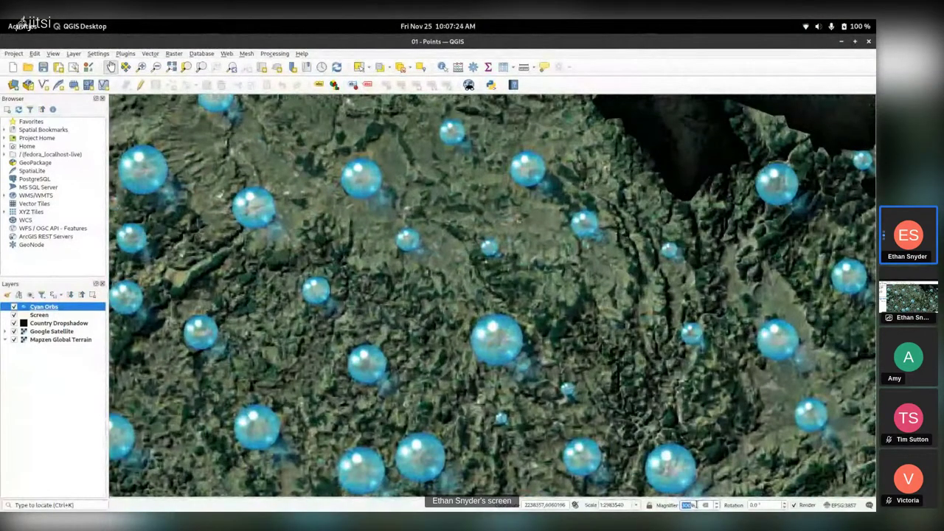
drag(368, 443, 322, 250)
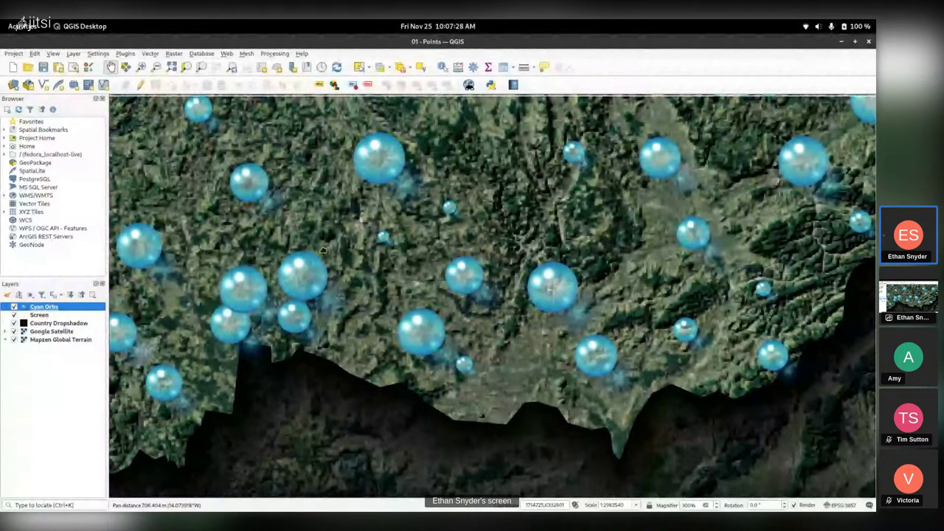
drag(322, 251, 275, 229)
drag(376, 421, 426, 417)
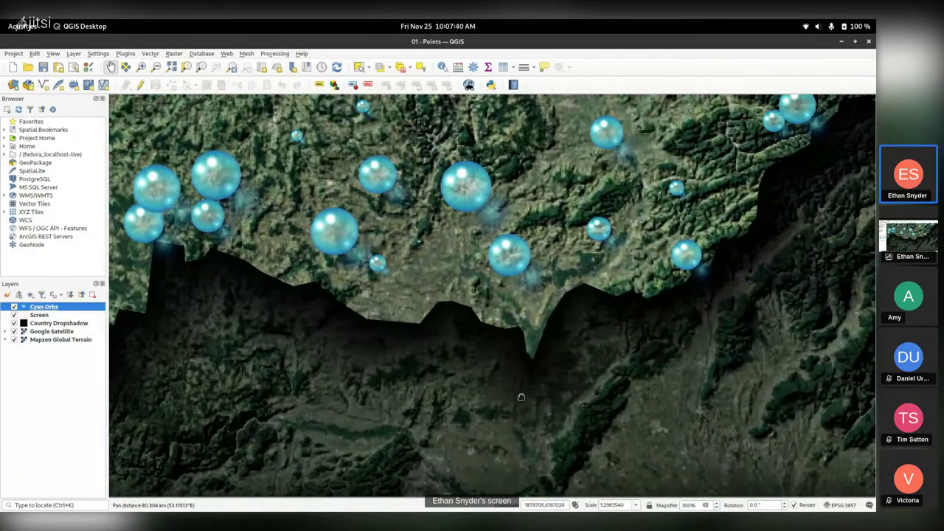
drag(414, 179, 364, 316)
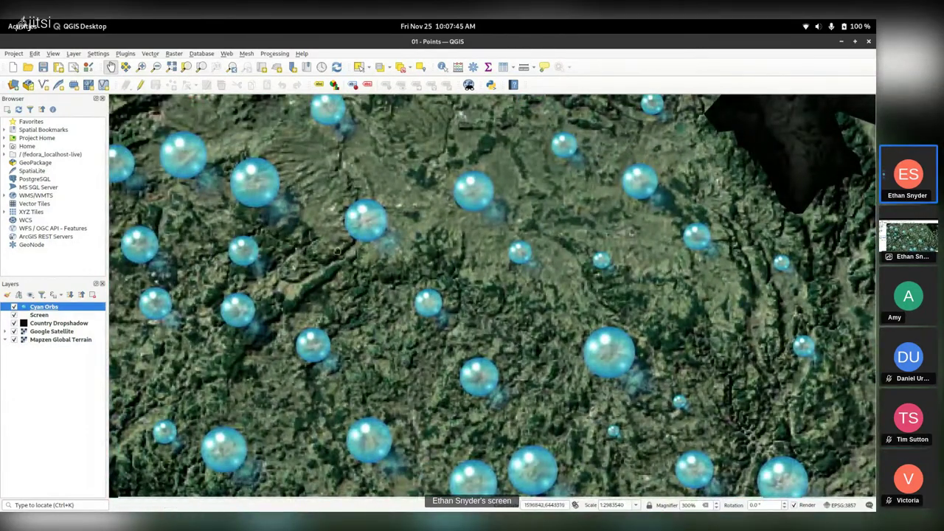
scroll(714, 506, down, 2)
drag(556, 341, 474, 321)
scroll(464, 311, up, 1)
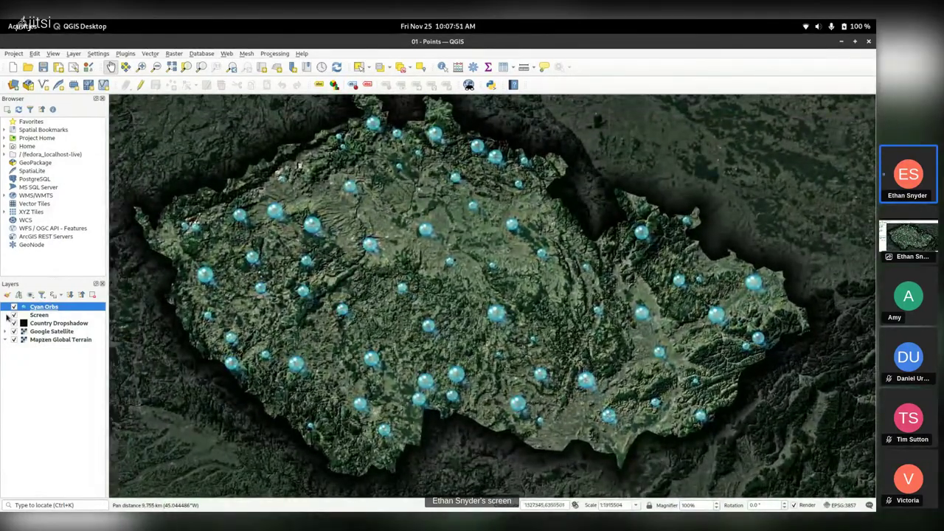
Step: Hide the Cyan Orbs, Screen and Google Satellite layers in the Layers panel
click(13, 315)
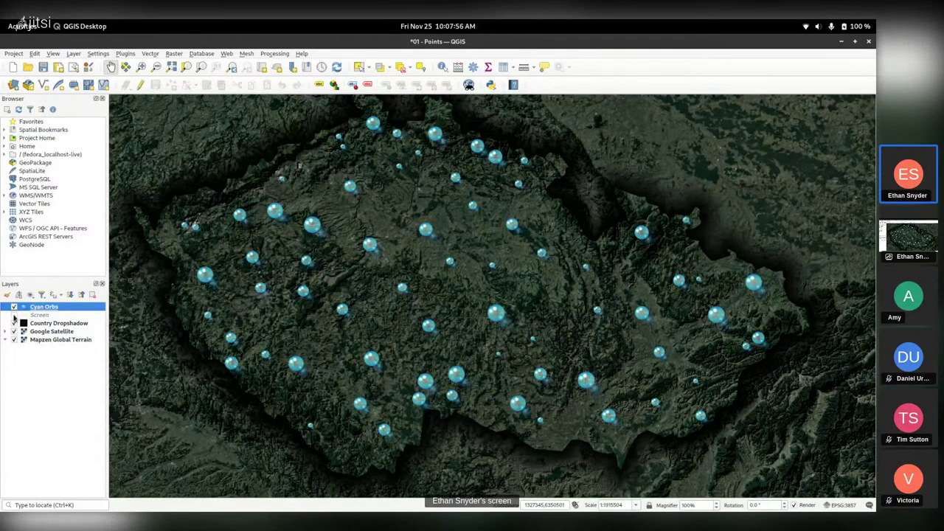
click(13, 316)
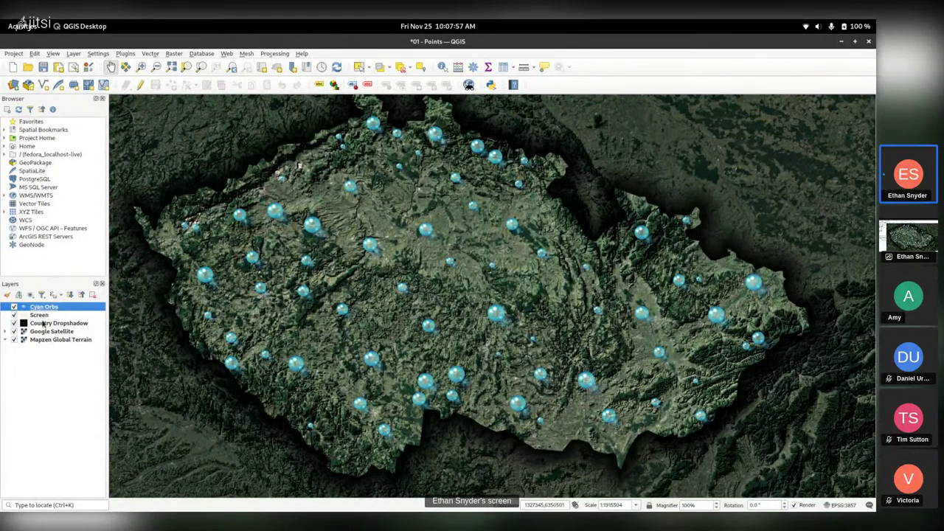
click(43, 323)
click(39, 316)
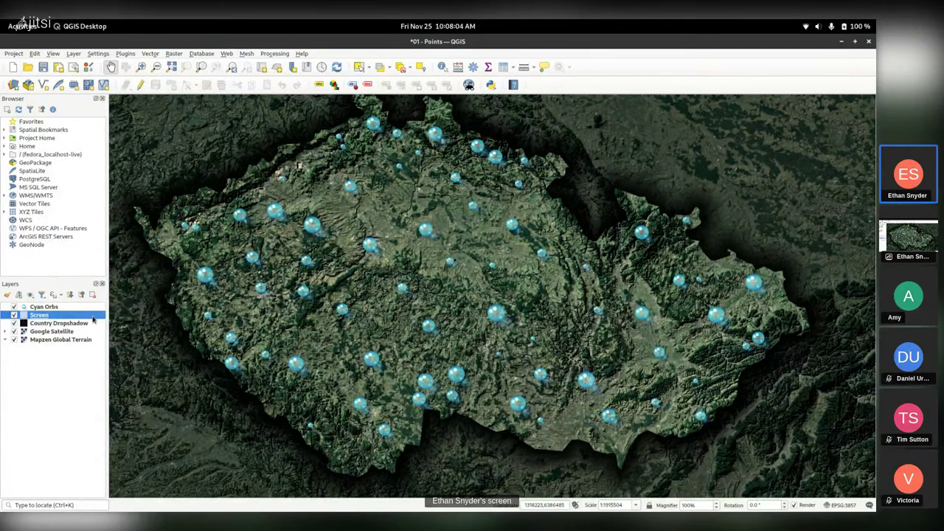
click(13, 306)
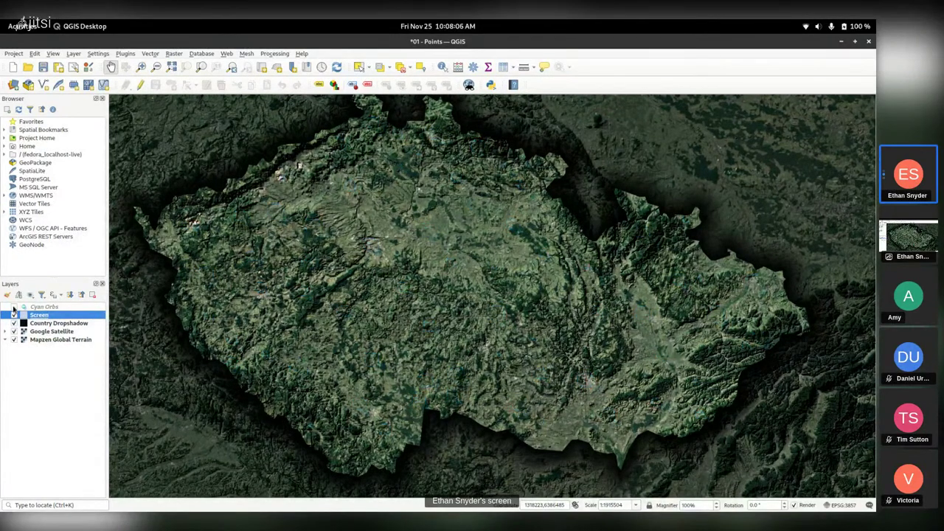
scroll(434, 307, down, 2)
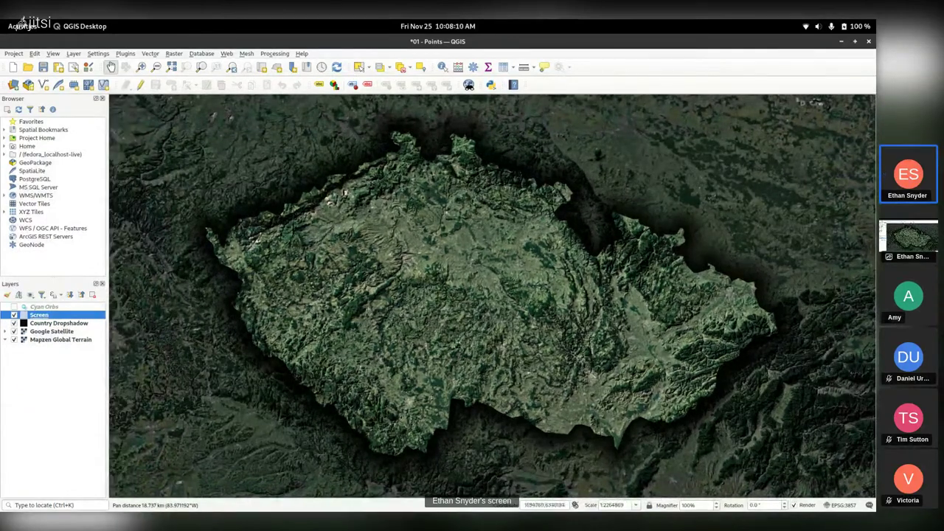
click(13, 315)
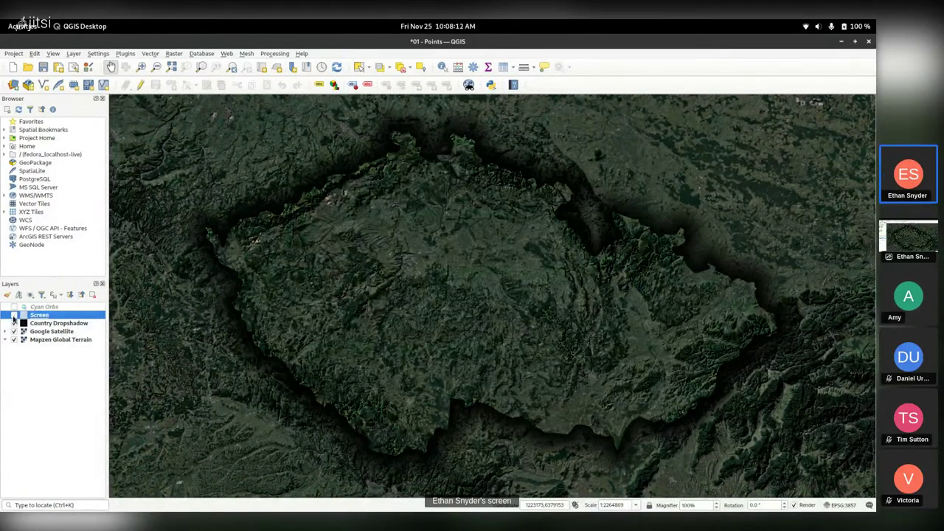
click(13, 331)
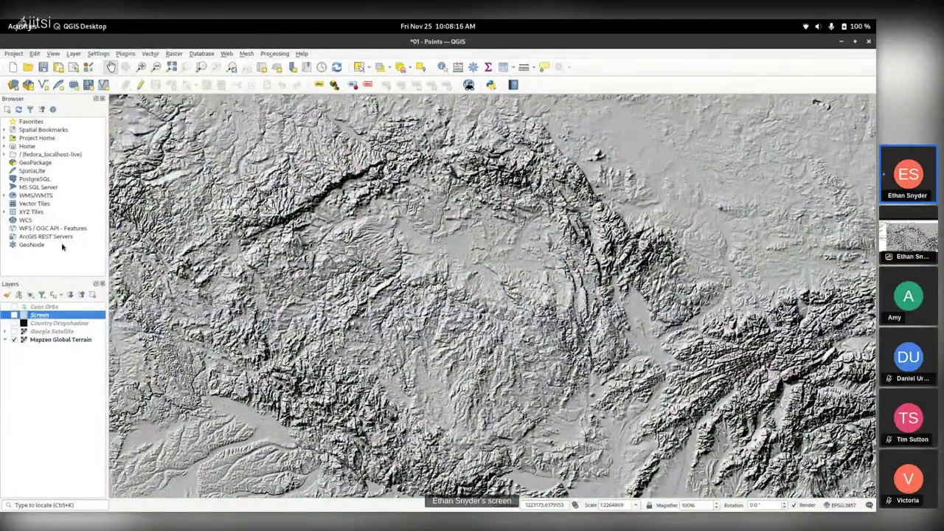
Step: Add a Mapzen Global Terrain layer from the Browser's XYZ Tiles onto the map
click(7, 213)
click(7, 213)
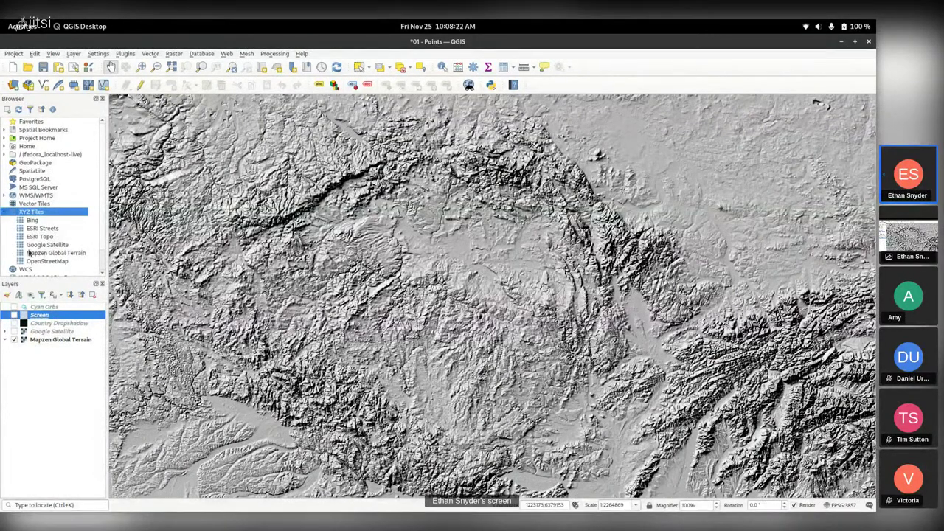
drag(37, 253, 31, 316)
Step: Hide the original terrain layer and move the new one below Google Satellite
click(14, 348)
scroll(400, 291, down, 2)
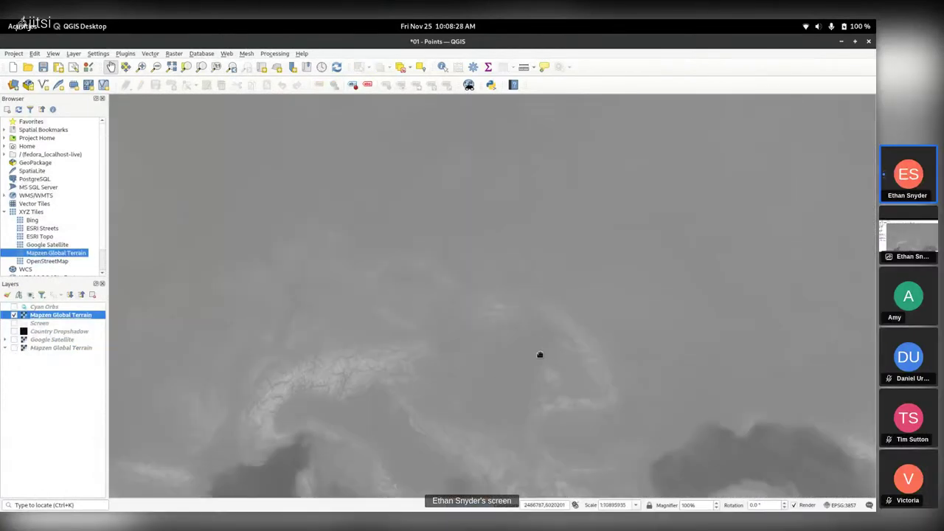
scroll(391, 310, up, 3)
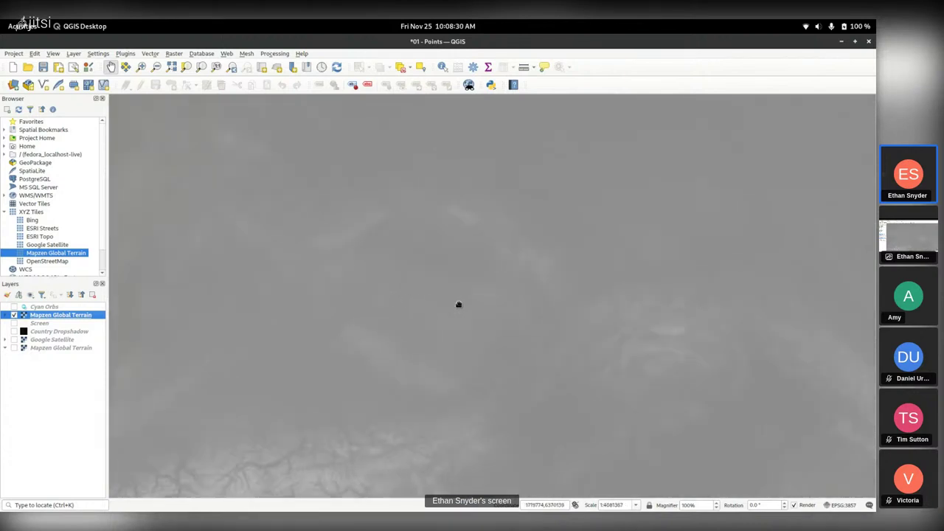
drag(74, 315, 54, 345)
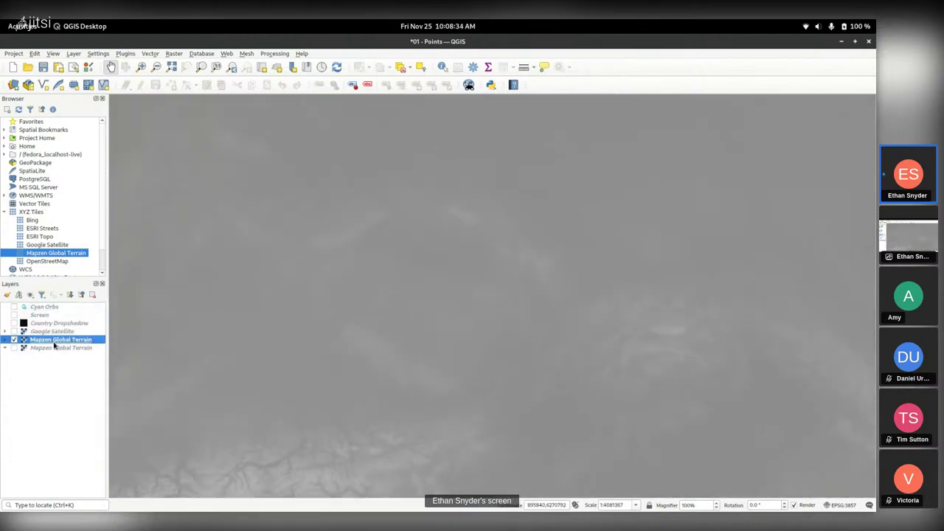
Step: Switch the new terrain layer's renderer to Hillshade in Layer Styling
key(F7)
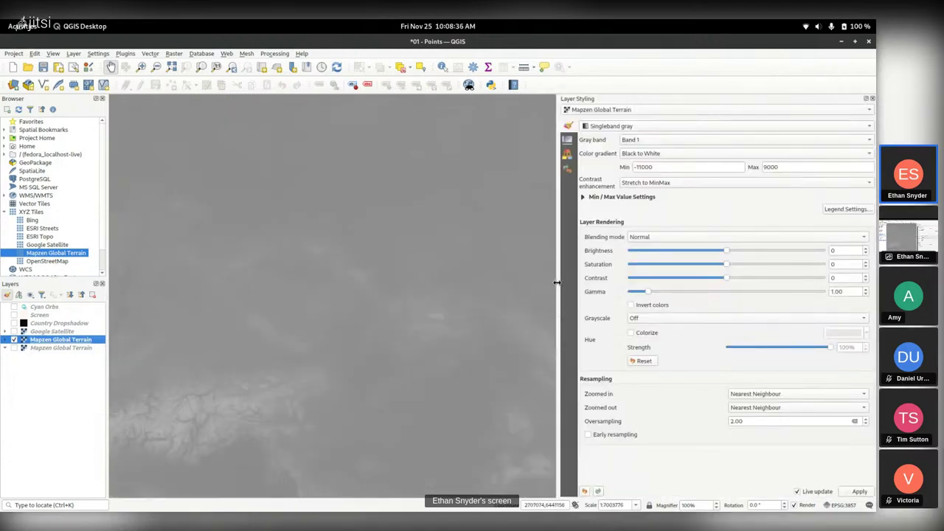
drag(539, 286, 326, 284)
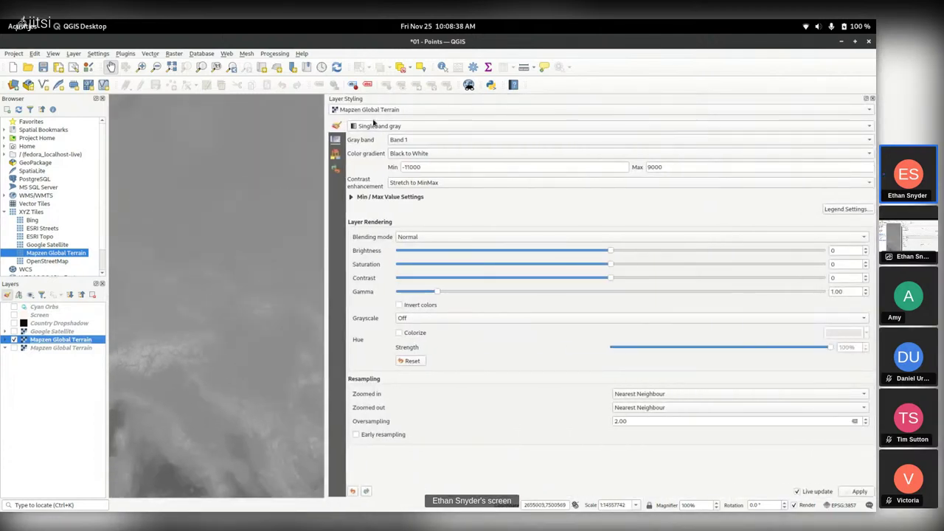
click(402, 126)
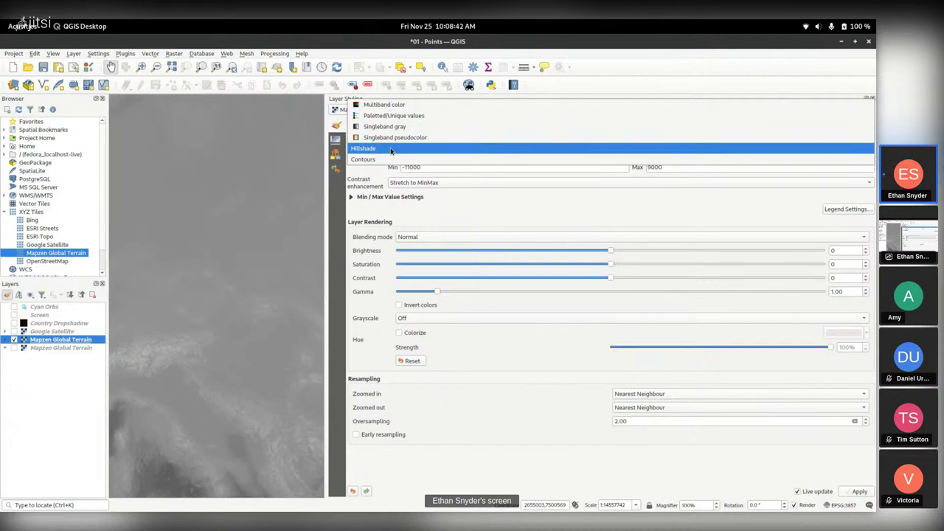
click(391, 150)
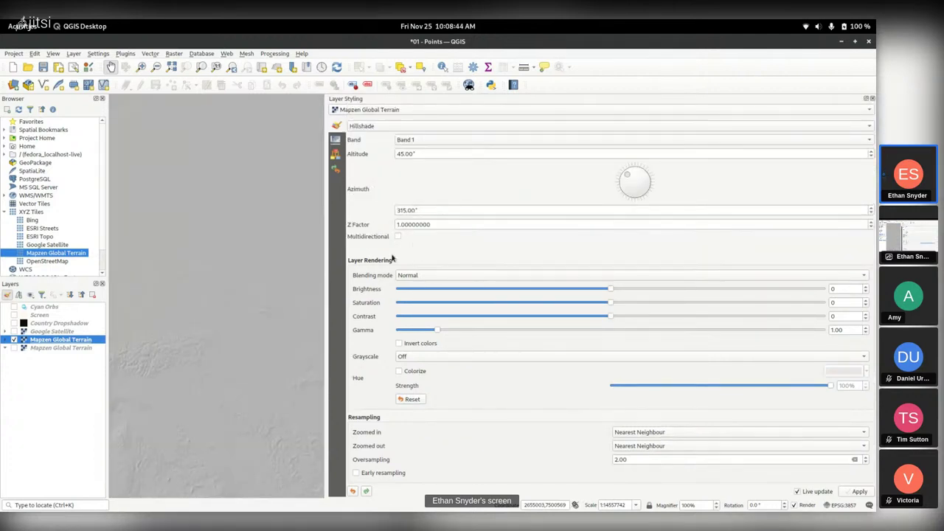
drag(324, 320, 580, 313)
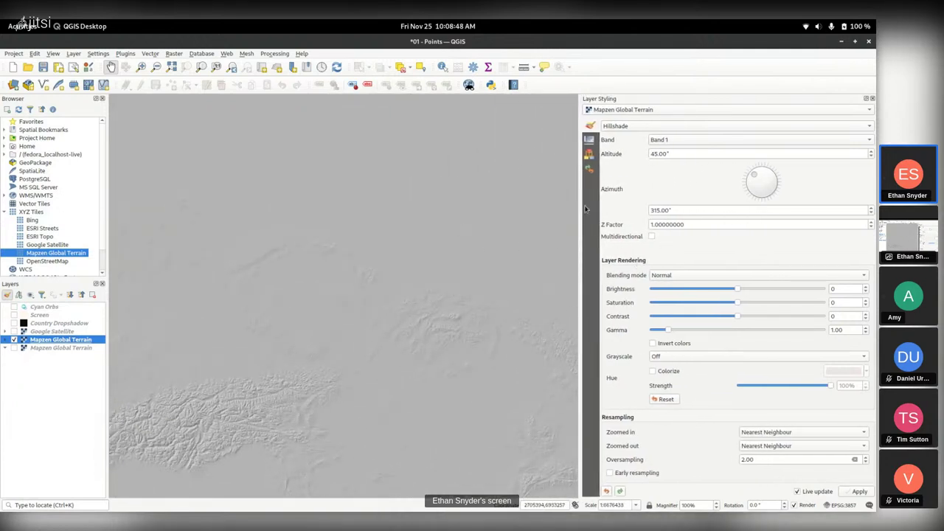
scroll(417, 263, up, 1)
drag(417, 263, 404, 295)
scroll(378, 307, down, 1)
scroll(384, 305, up, 1)
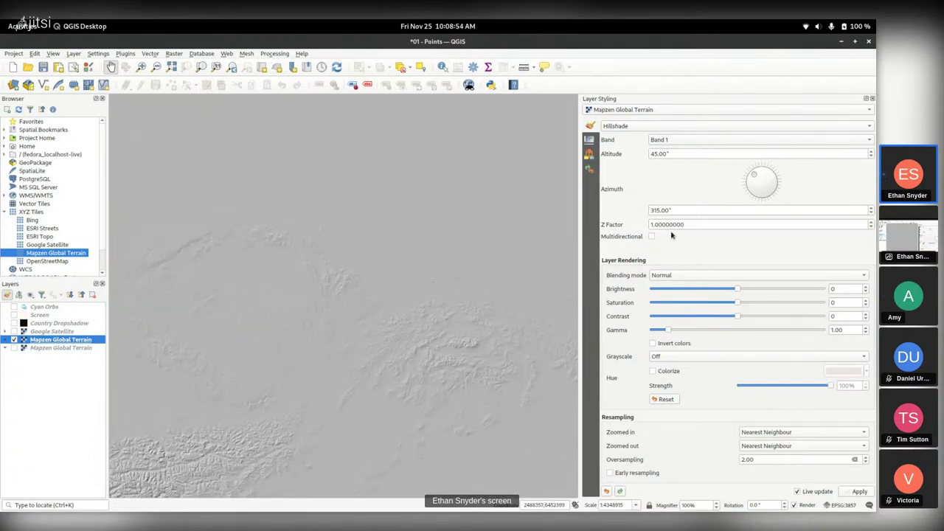
Step: Set the hillshade Z Factor to 10
double_click(692, 225)
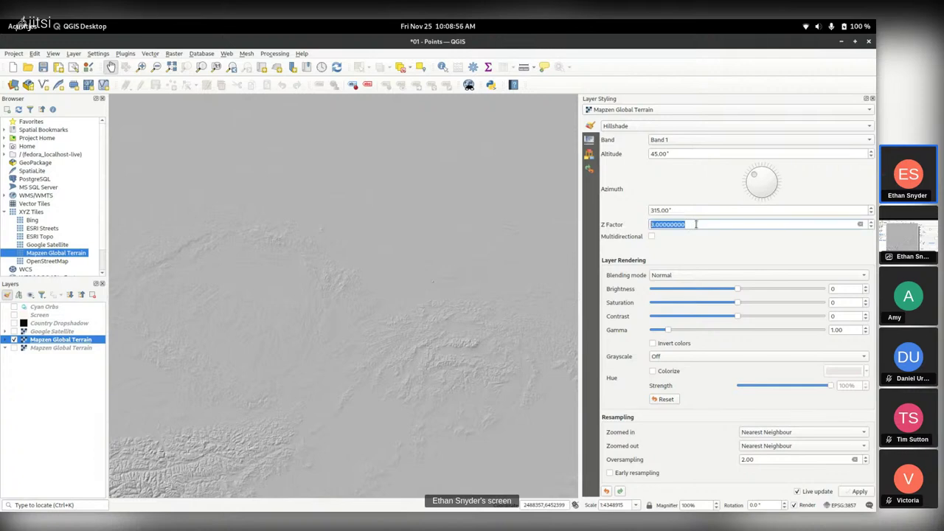
scroll(693, 225, up, 2)
scroll(695, 224, up, 2)
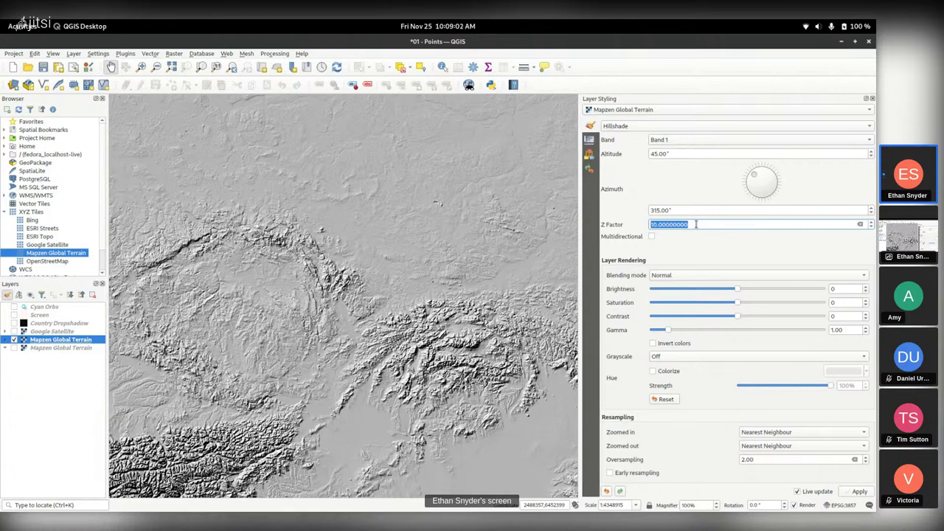
drag(442, 339, 436, 311)
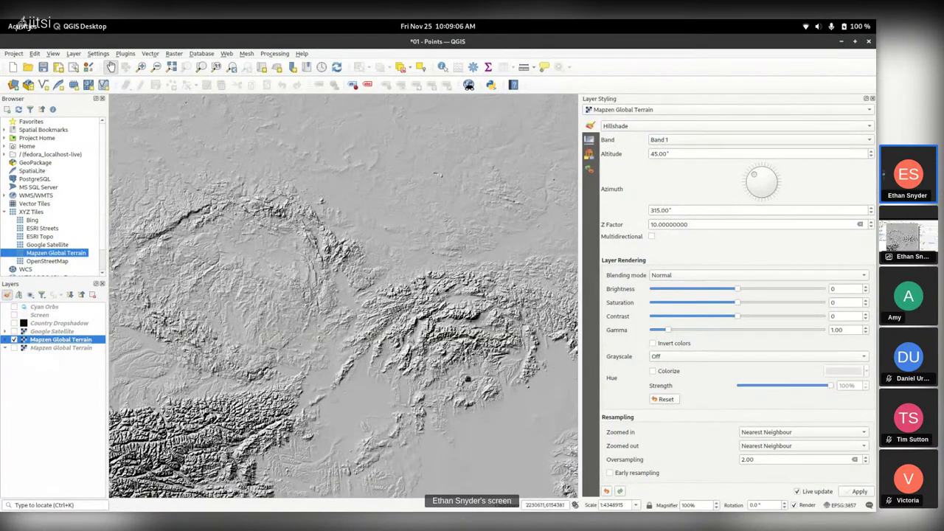
click(861, 224)
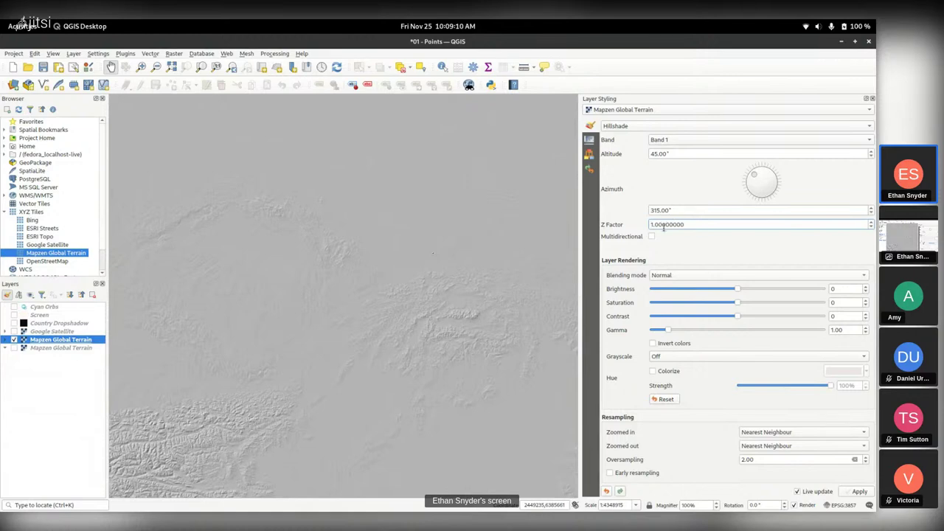
text(0)
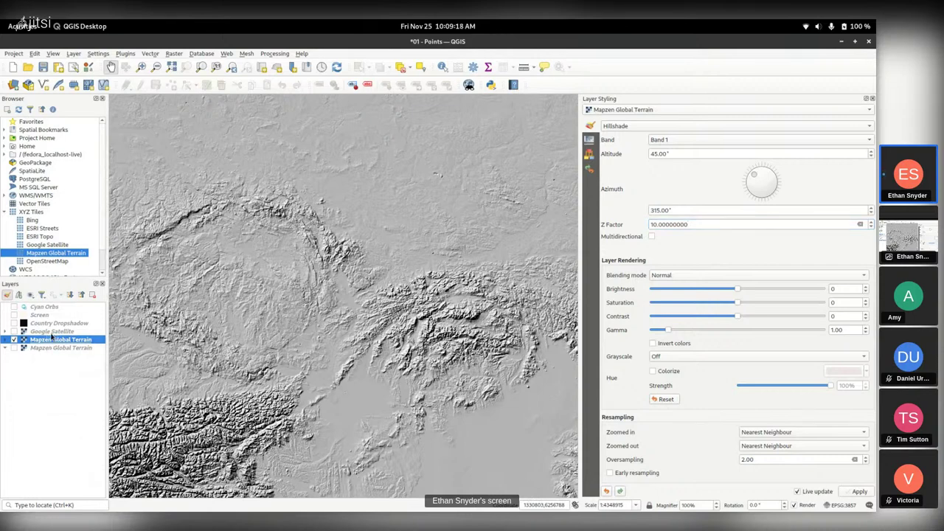
Step: Select Google Satellite in Layer Styling and turn its visibility back on
click(52, 333)
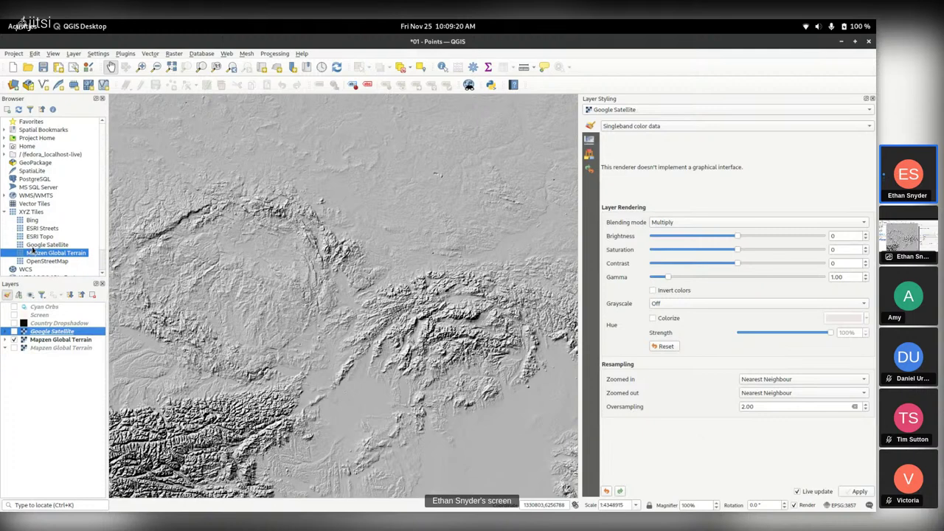
click(755, 222)
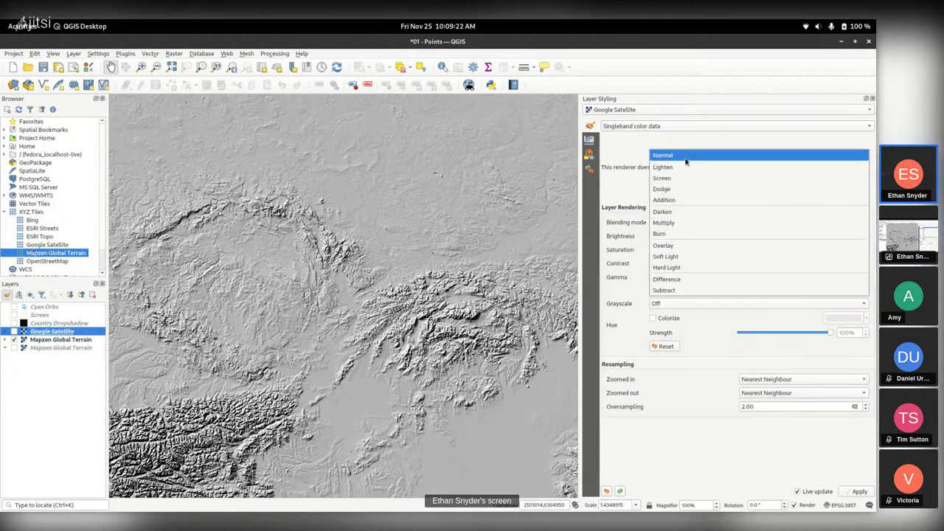
click(686, 155)
click(13, 331)
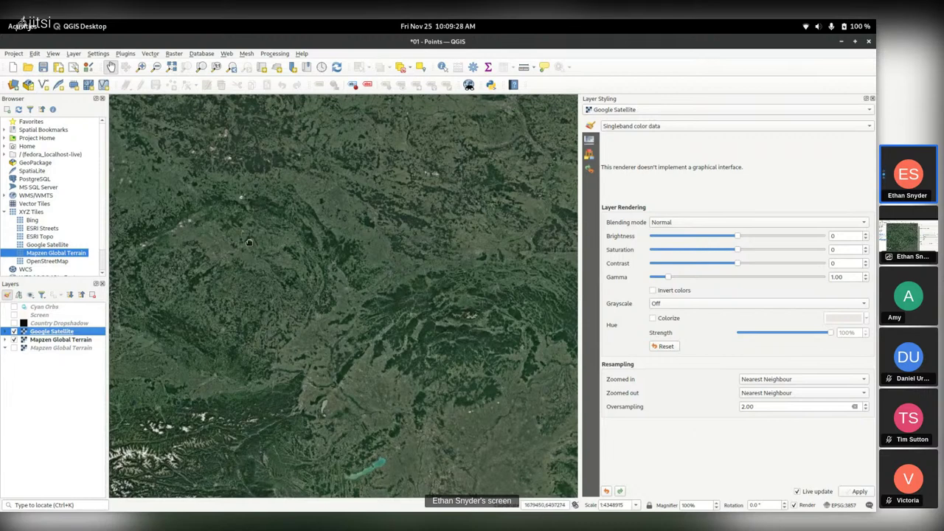
click(13, 332)
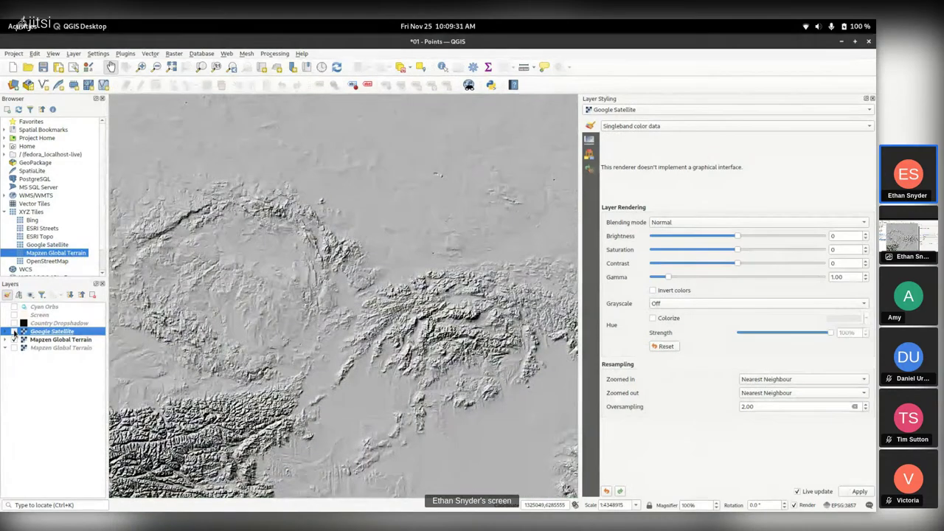
click(14, 331)
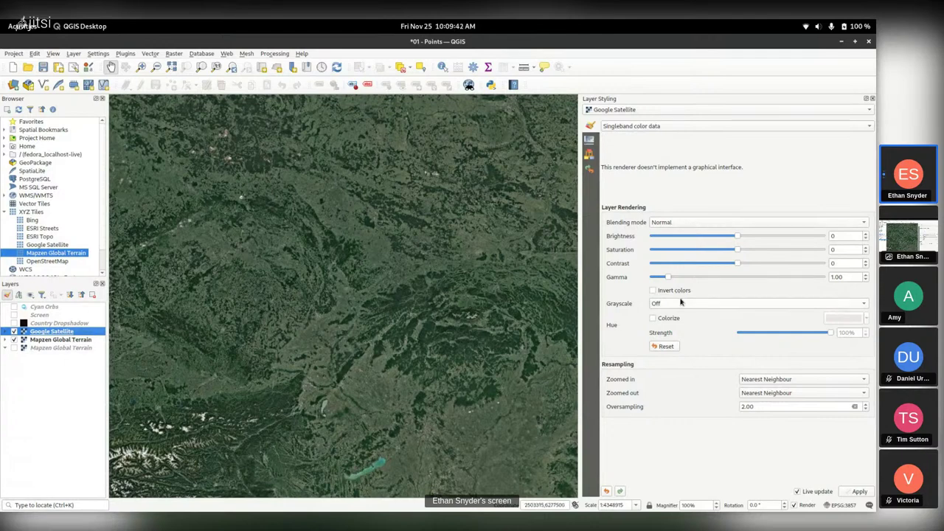
Step: Set Google Satellite's blending mode to Multiply so it drapes over the hillshade
click(692, 223)
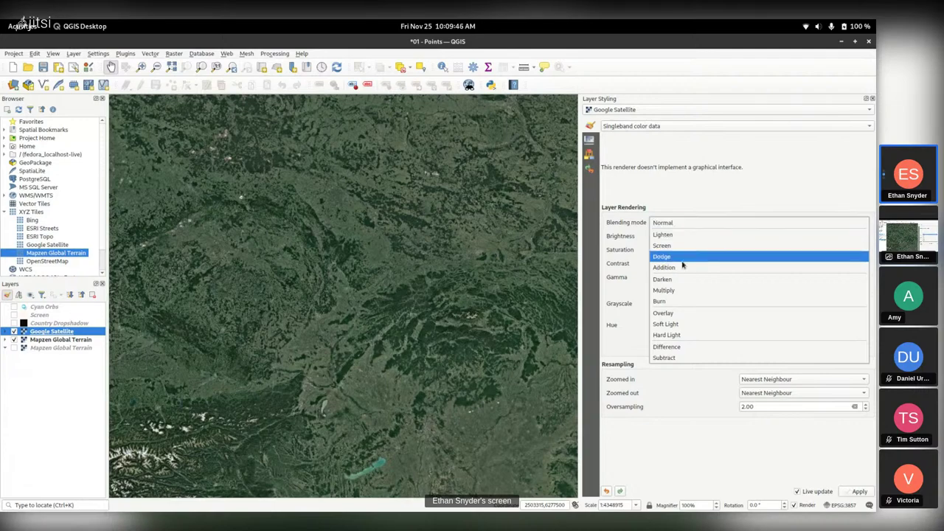
click(676, 290)
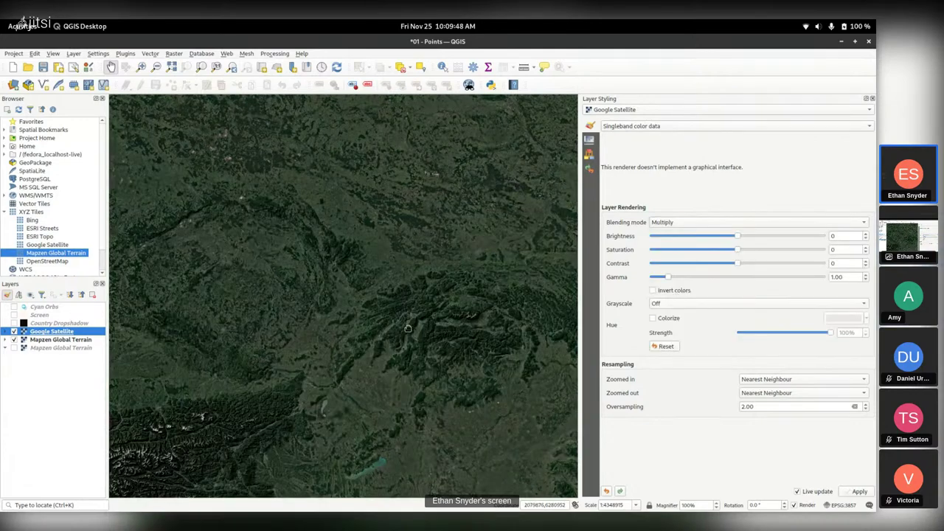
scroll(435, 320, up, 3)
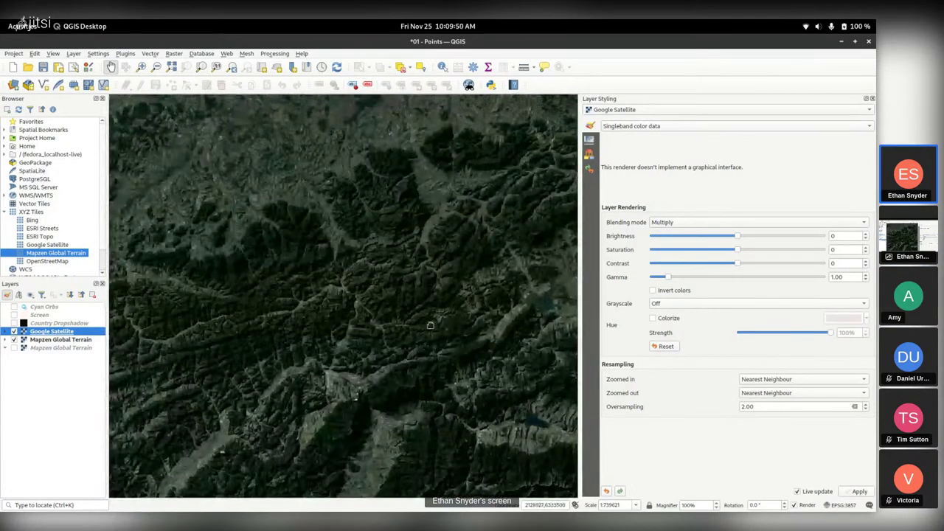
scroll(322, 371, down, 2)
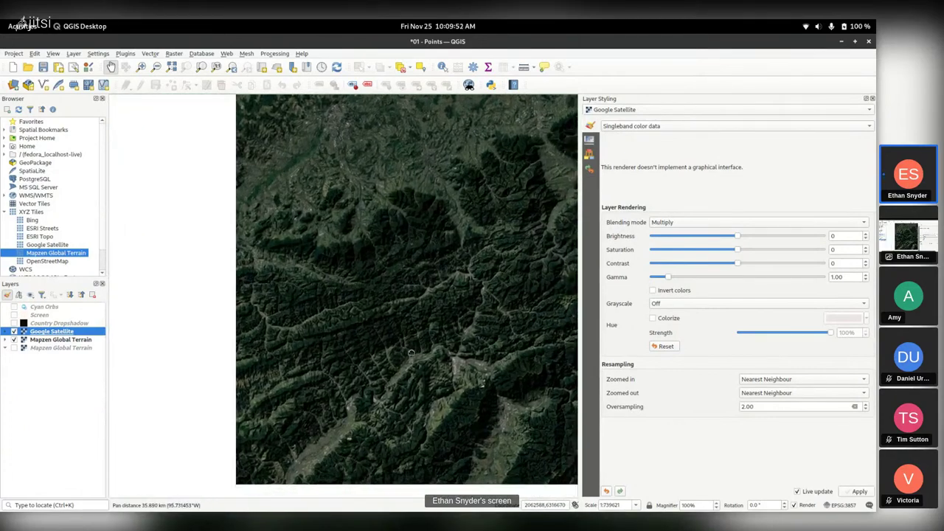
drag(323, 370, 522, 326)
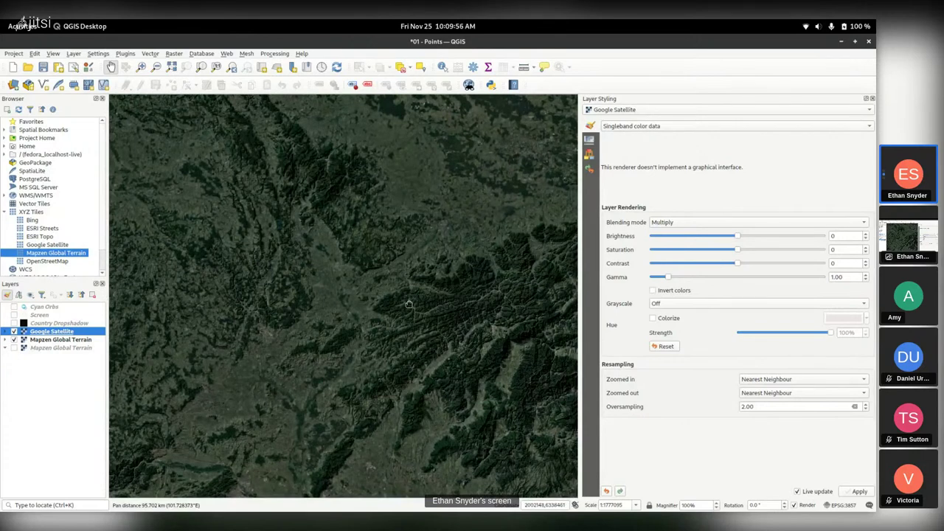
drag(293, 197, 292, 238)
drag(437, 312, 384, 280)
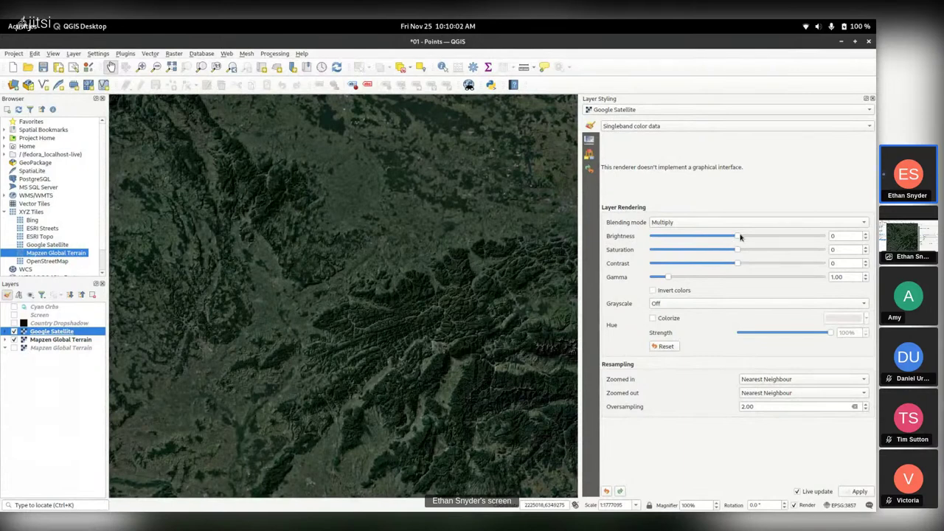
Step: Use the Layer Styling sliders to set satellite brightness 26, resetting contrast and saturation to 0
drag(738, 237, 755, 237)
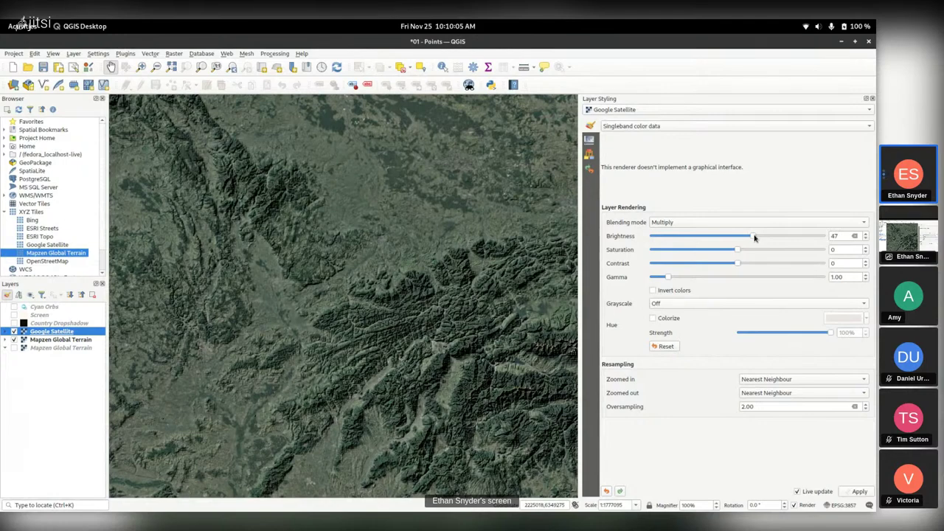
drag(396, 311, 358, 283)
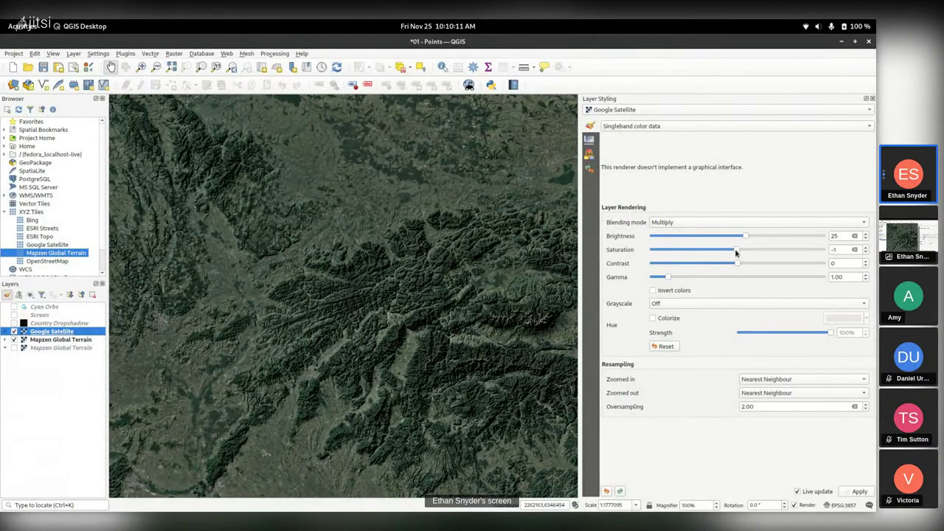
drag(734, 252, 677, 255)
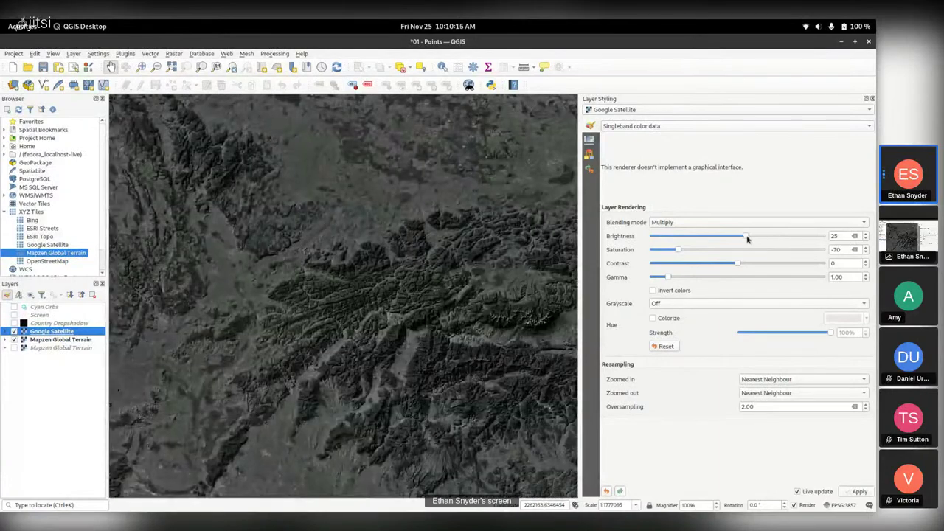
drag(747, 238, 771, 236)
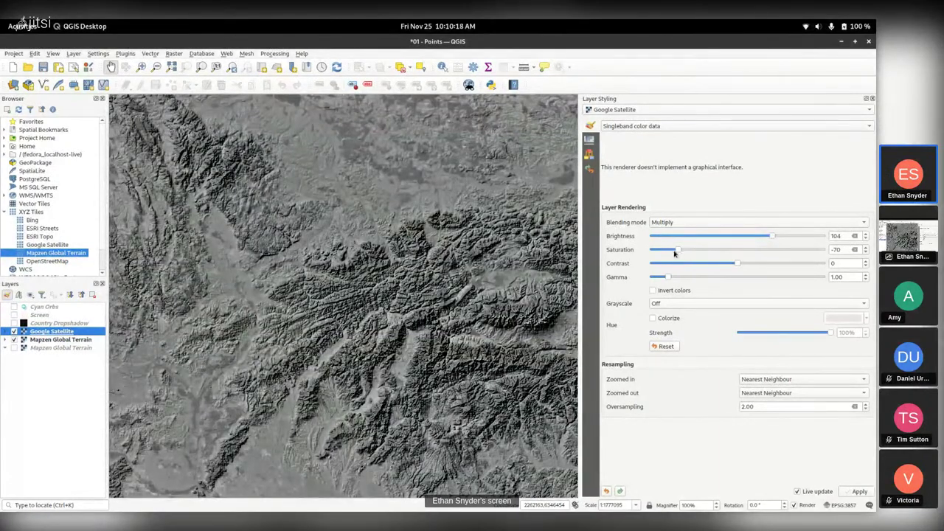
drag(677, 250, 707, 249)
mouse_move(737, 264)
mouse_down()
mouse_move(772, 263)
mouse_move(697, 269)
mouse_move(738, 268)
mouse_up()
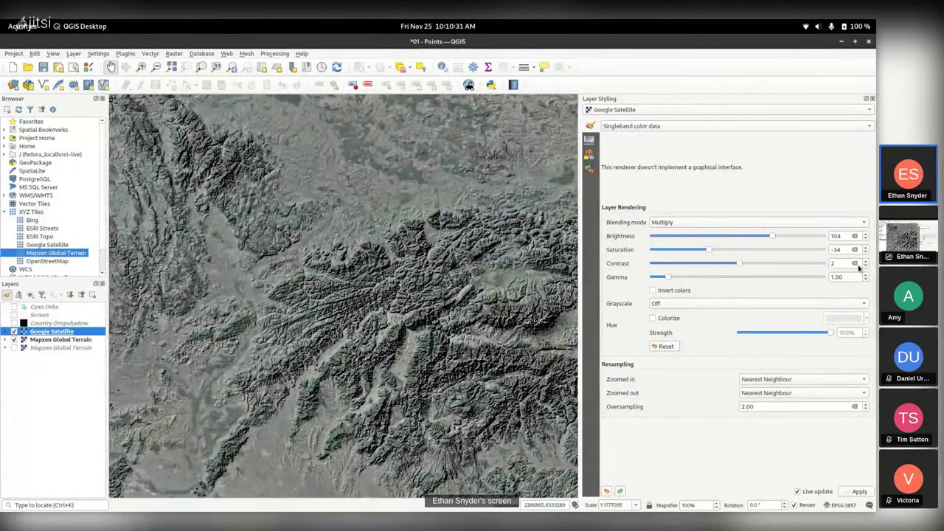
click(854, 263)
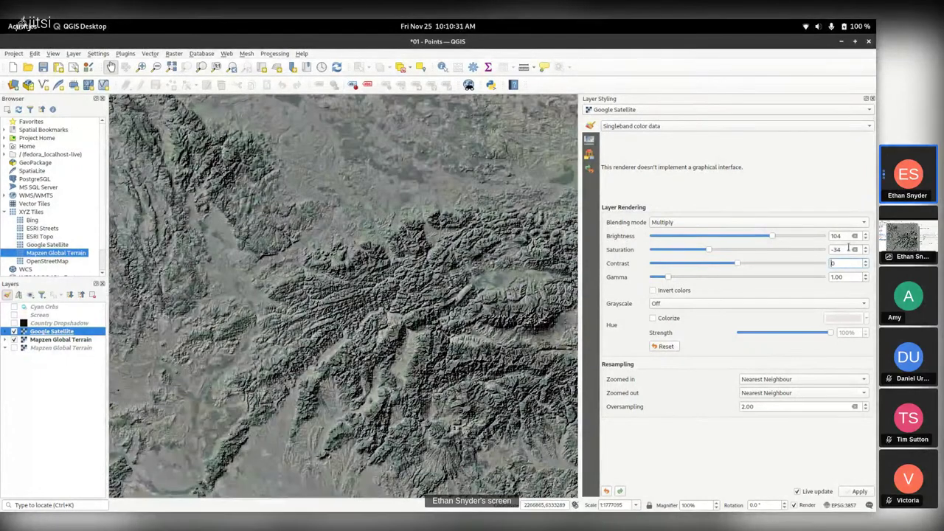
click(853, 249)
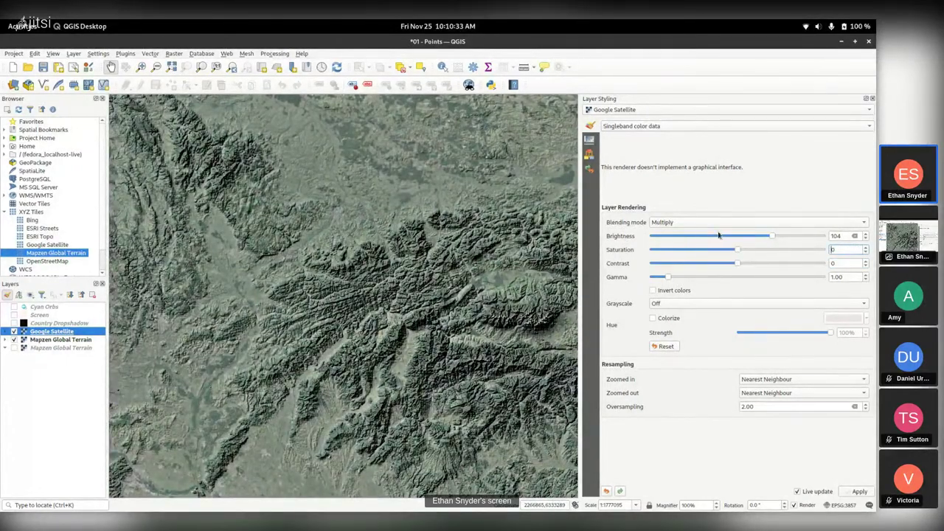
drag(777, 241, 746, 240)
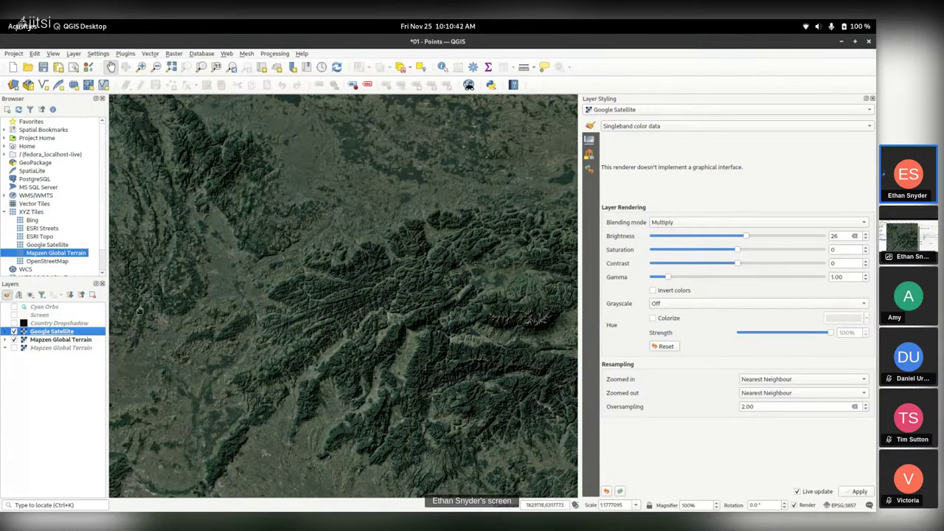
Step: Hide Country Dropshadow and add the built-in World Map country layer via the 'world' command
click(13, 323)
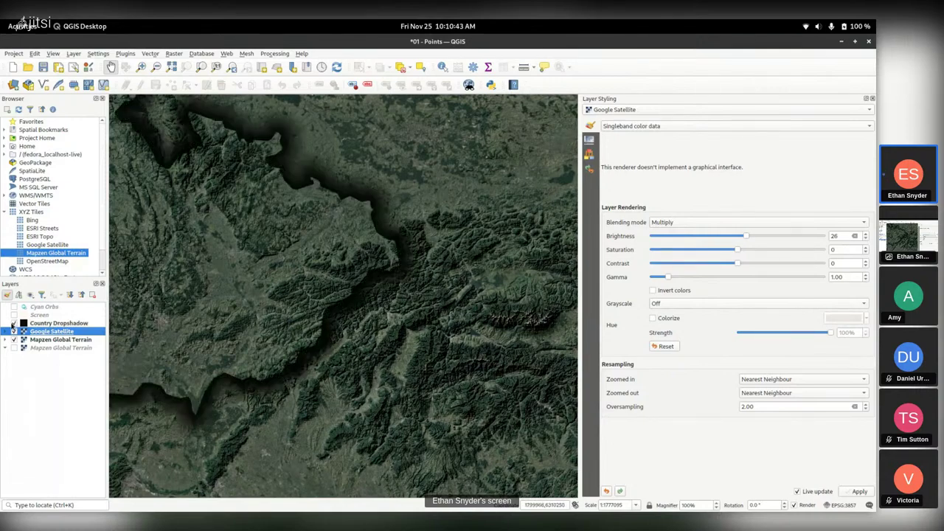
drag(119, 292, 318, 292)
scroll(317, 292, down, 2)
scroll(318, 292, down, 1)
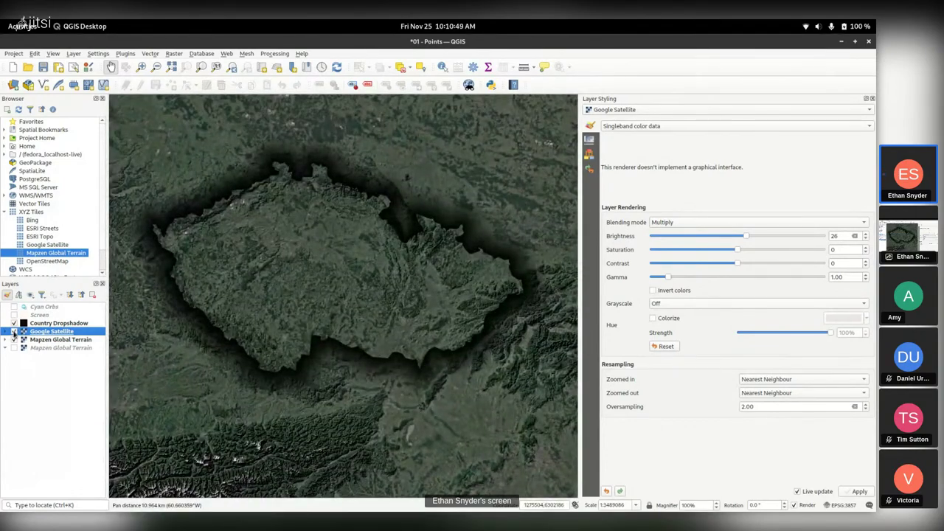
click(13, 331)
click(13, 331)
click(14, 323)
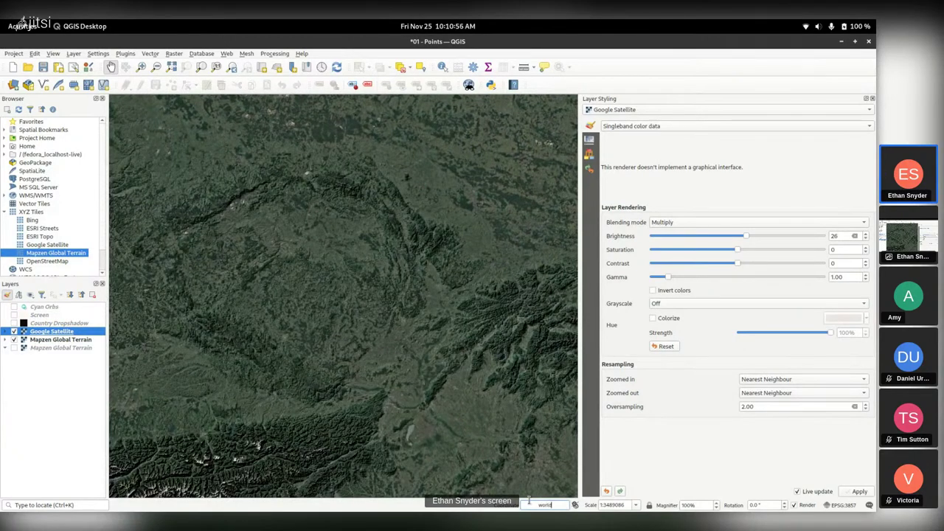
key(Return)
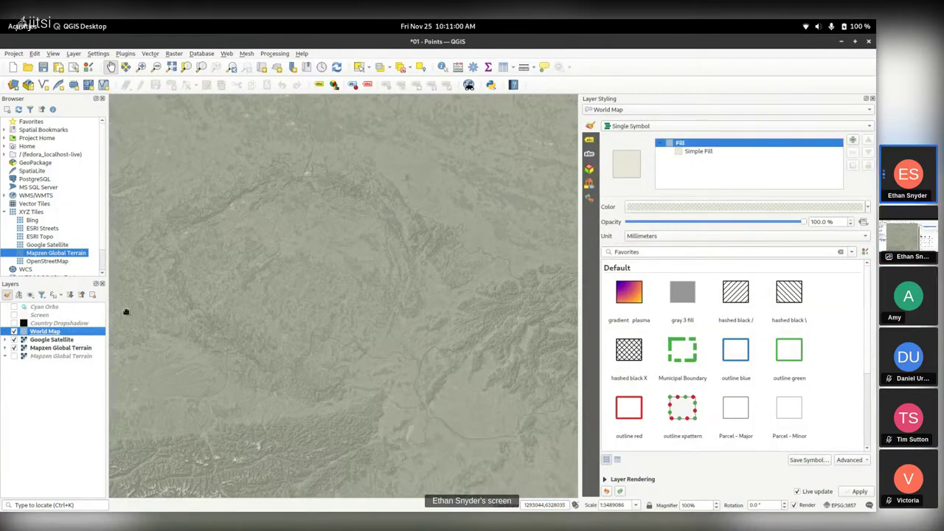
click(14, 339)
click(14, 348)
scroll(251, 312, down, 4)
scroll(299, 238, down, 3)
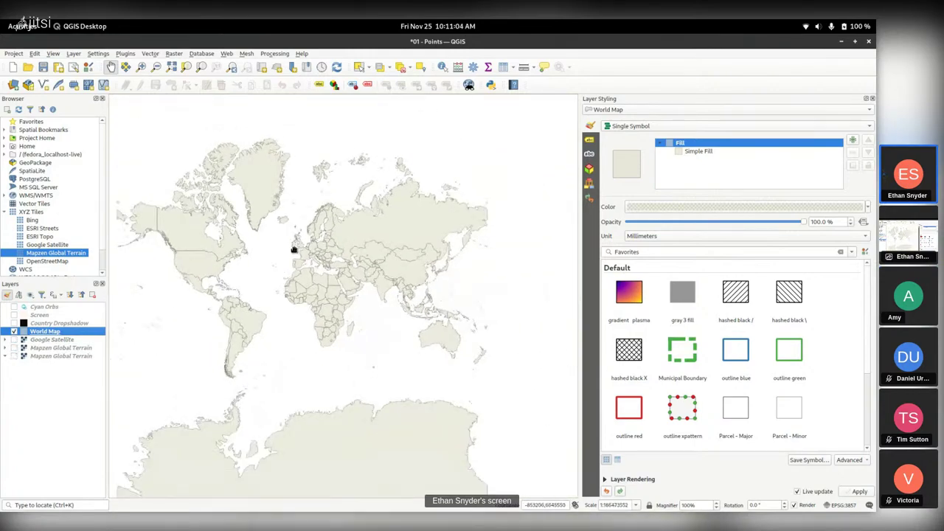
drag(187, 199, 407, 248)
scroll(407, 248, up, 2)
scroll(400, 415, down, 2)
drag(401, 415, 232, 381)
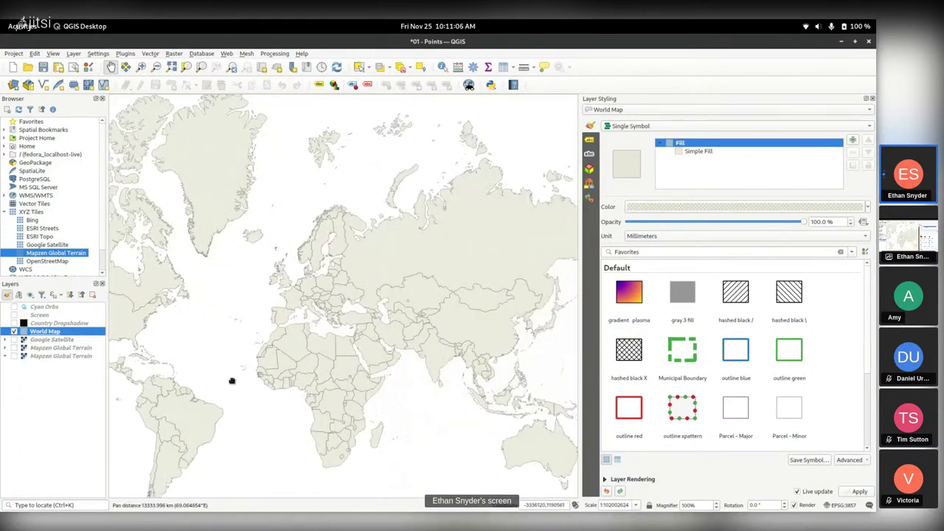
scroll(253, 308, up, 2)
scroll(443, 340, down, 2)
drag(442, 341, 295, 291)
scroll(316, 279, up, 5)
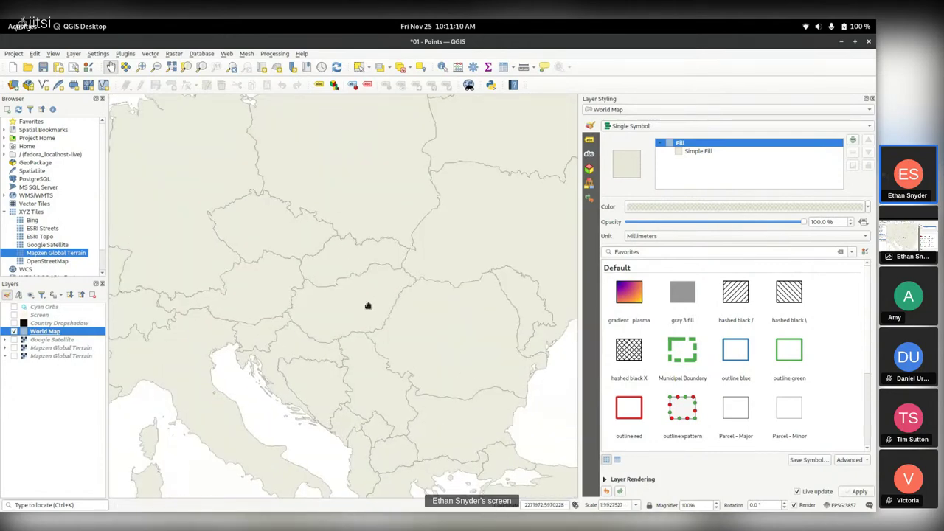
scroll(364, 302, up, 2)
drag(343, 275, 333, 325)
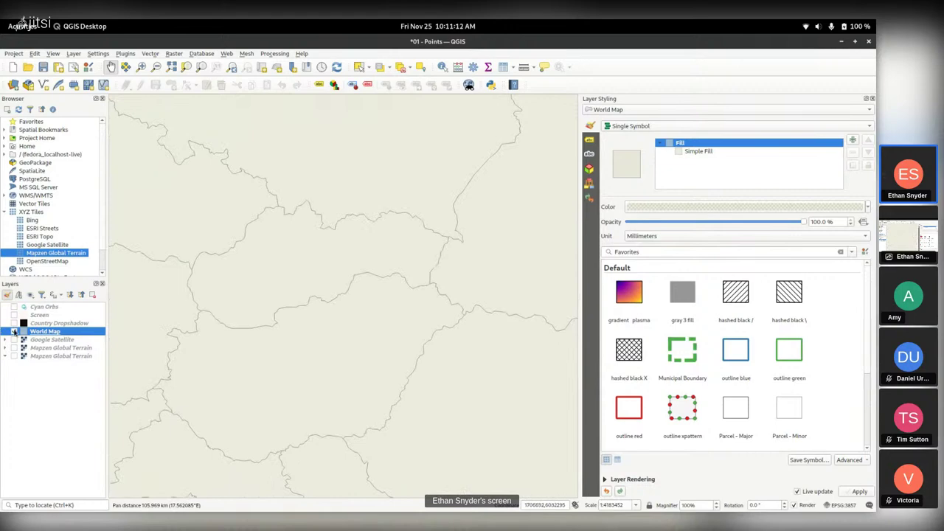
click(13, 332)
drag(358, 374, 358, 364)
click(13, 332)
click(14, 340)
scroll(295, 339, down, 3)
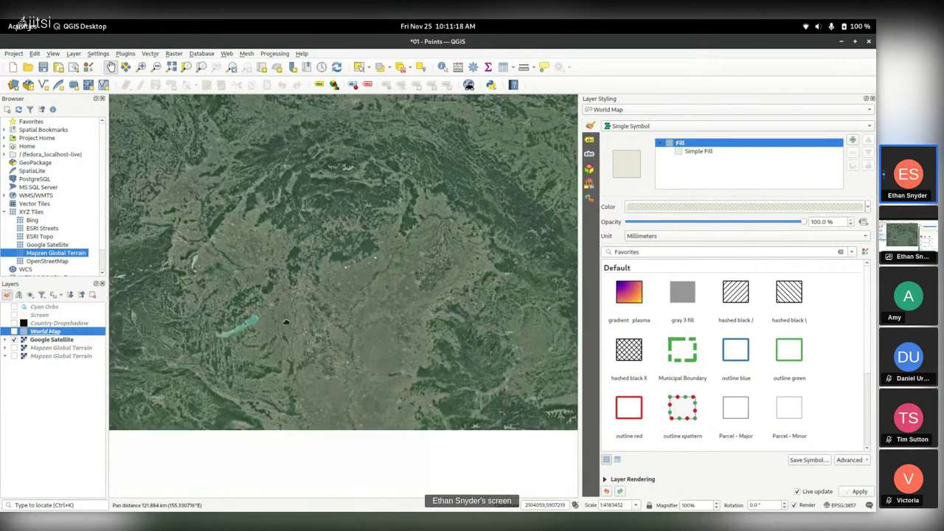
drag(268, 467, 470, 388)
drag(461, 429, 309, 318)
drag(440, 380, 324, 340)
drag(295, 310, 390, 413)
click(14, 340)
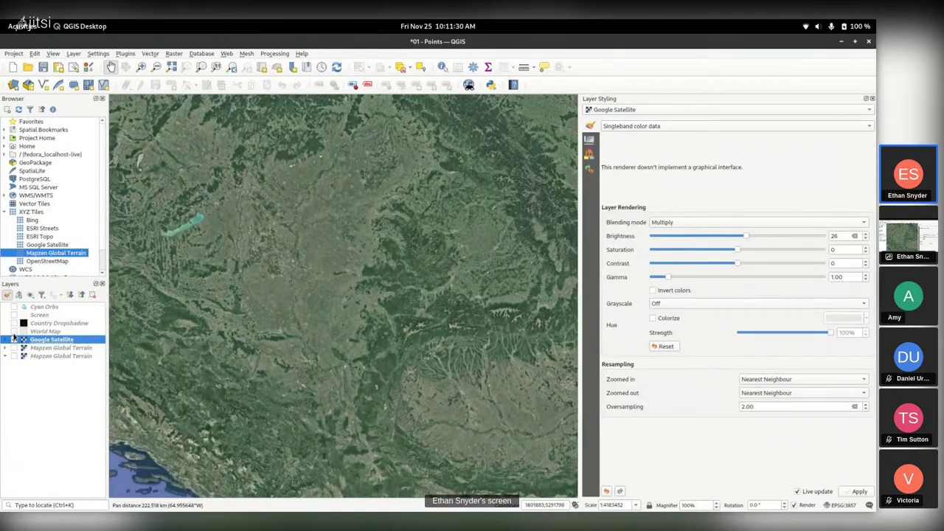
click(14, 339)
click(12, 332)
click(14, 331)
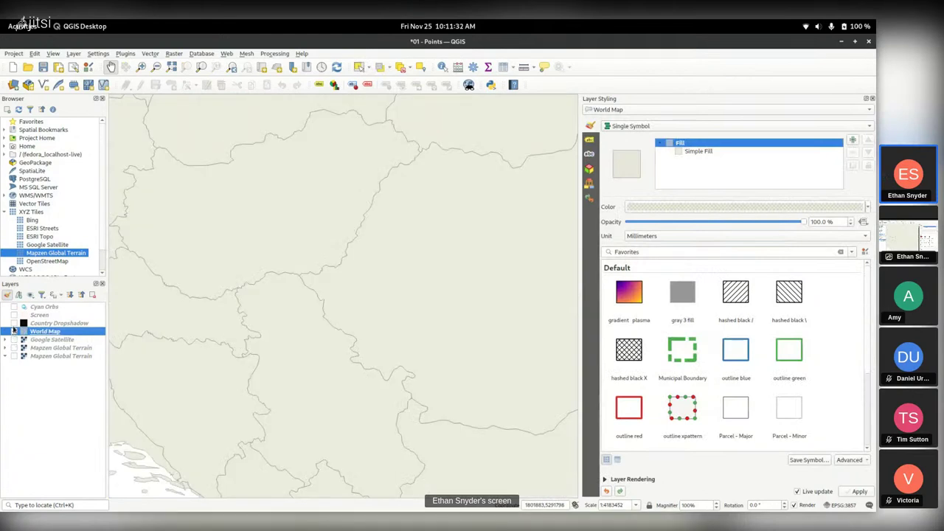
click(14, 323)
drag(239, 305, 361, 327)
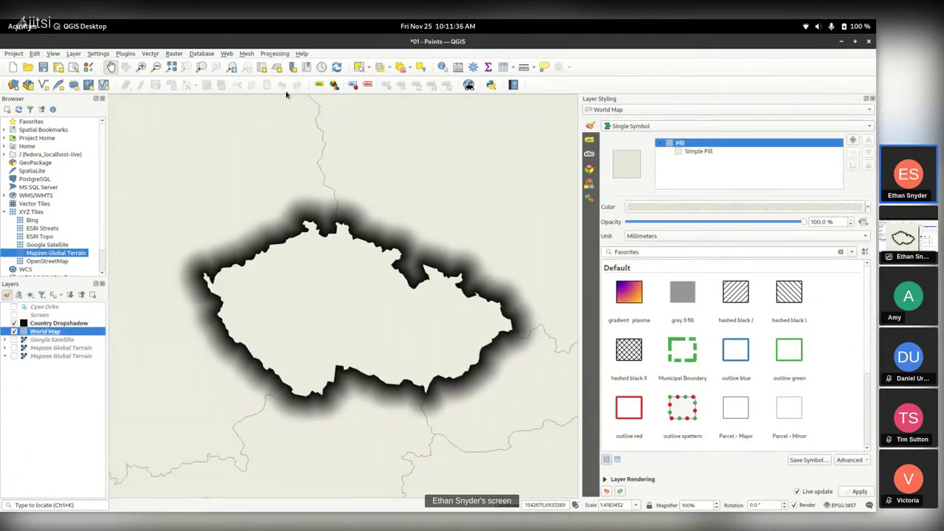
click(441, 66)
click(303, 342)
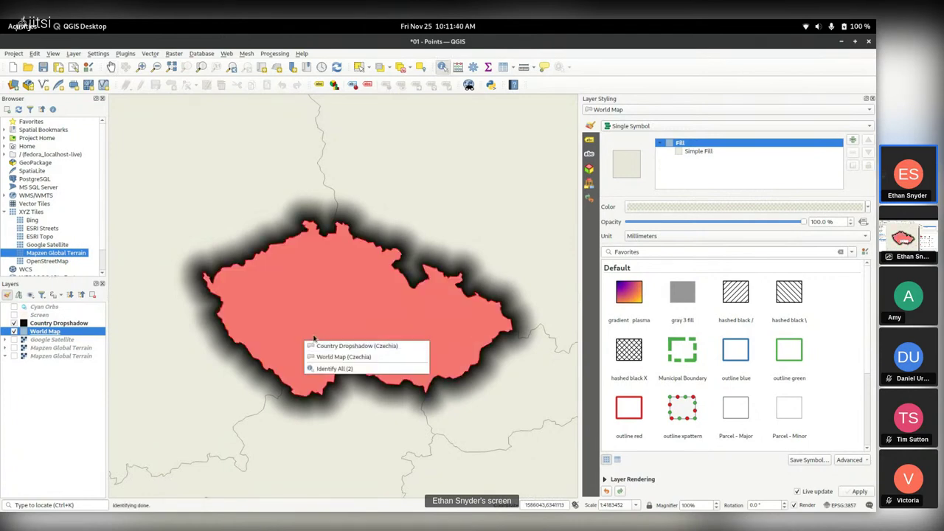
click(604, 59)
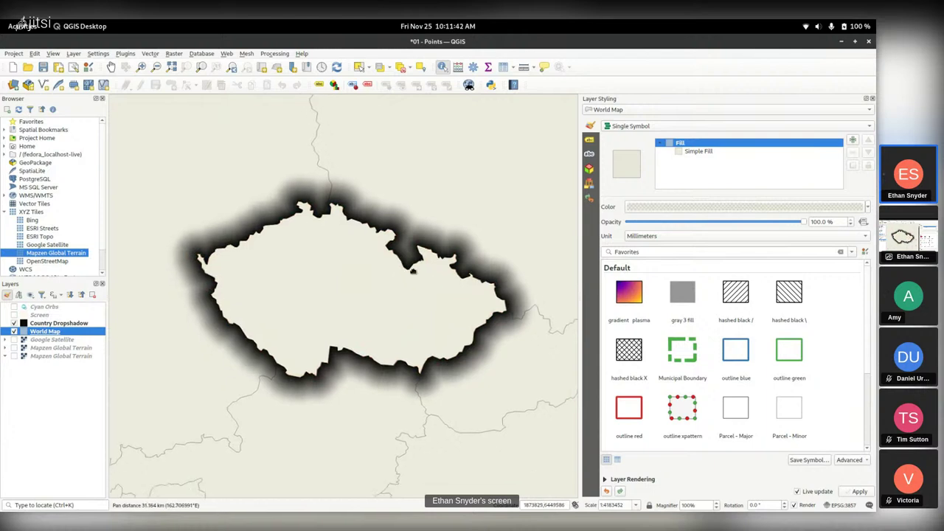
scroll(393, 257, up, 2)
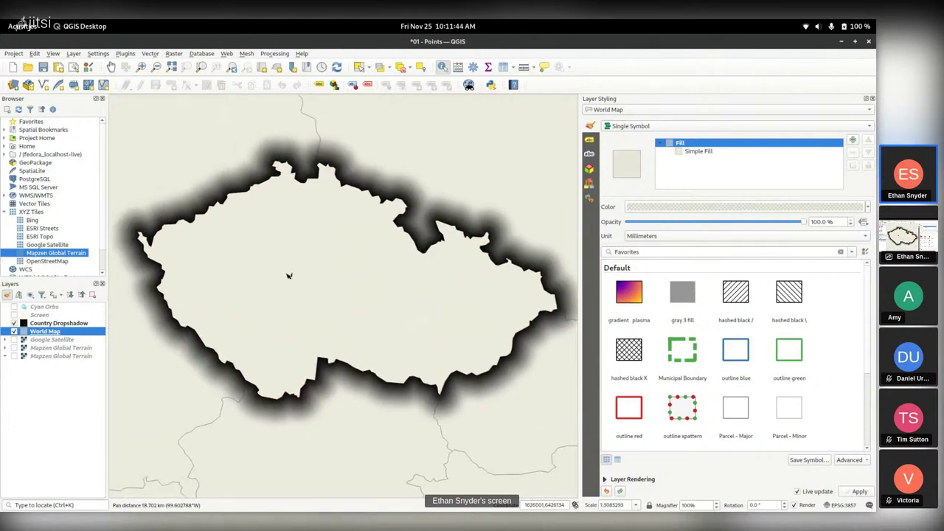
click(13, 325)
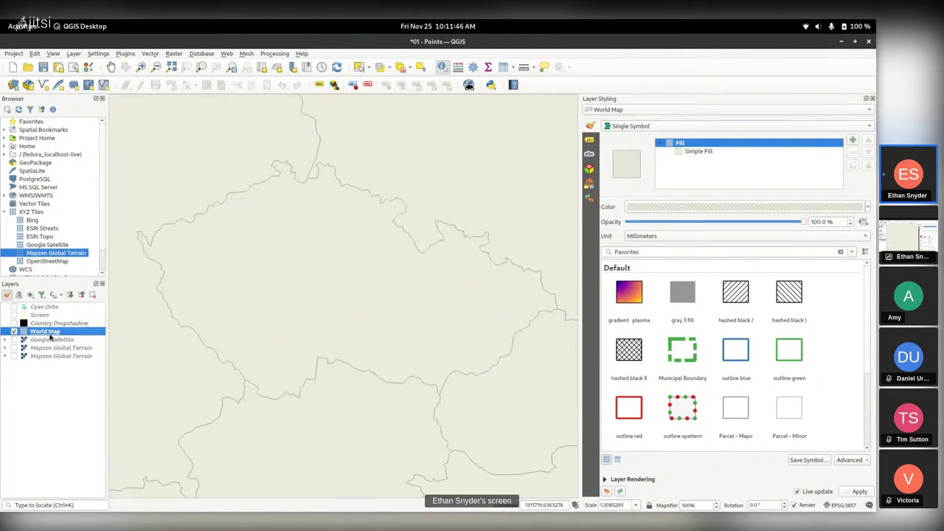
click(330, 242)
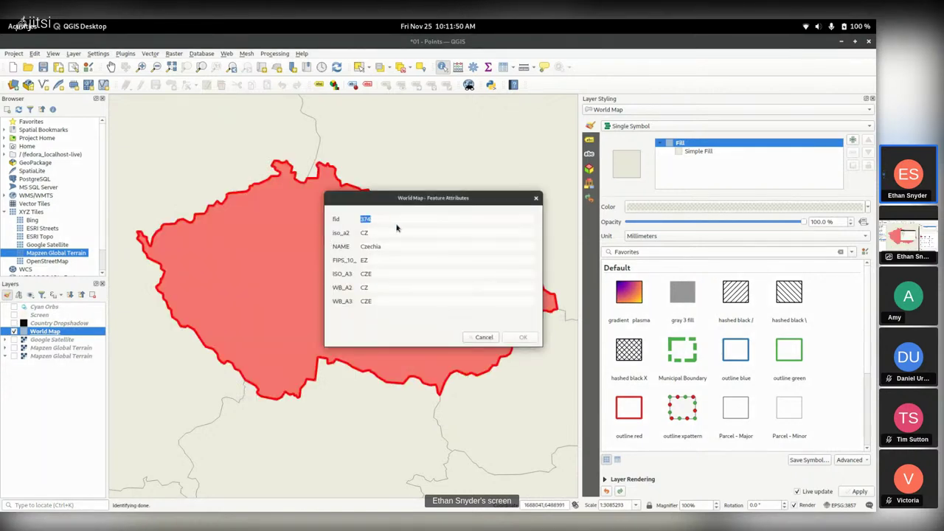
key(Escape)
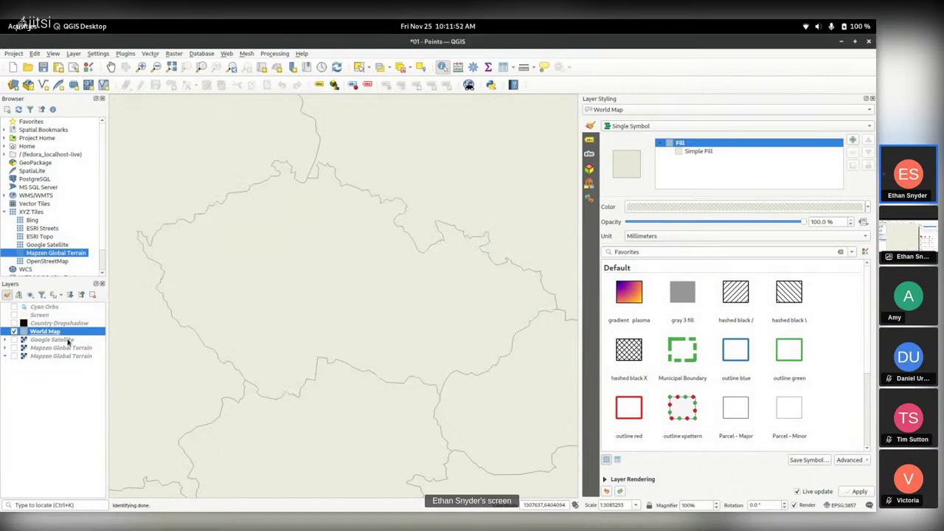
Step: Filter the World Map layer to Czechia with the expression "fid" = 374
right_click(59, 331)
click(105, 252)
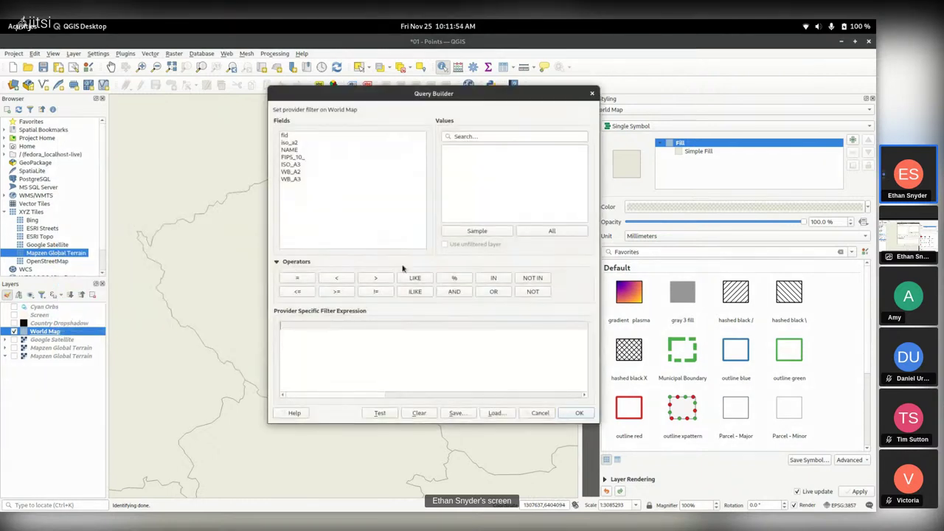
double_click(288, 135)
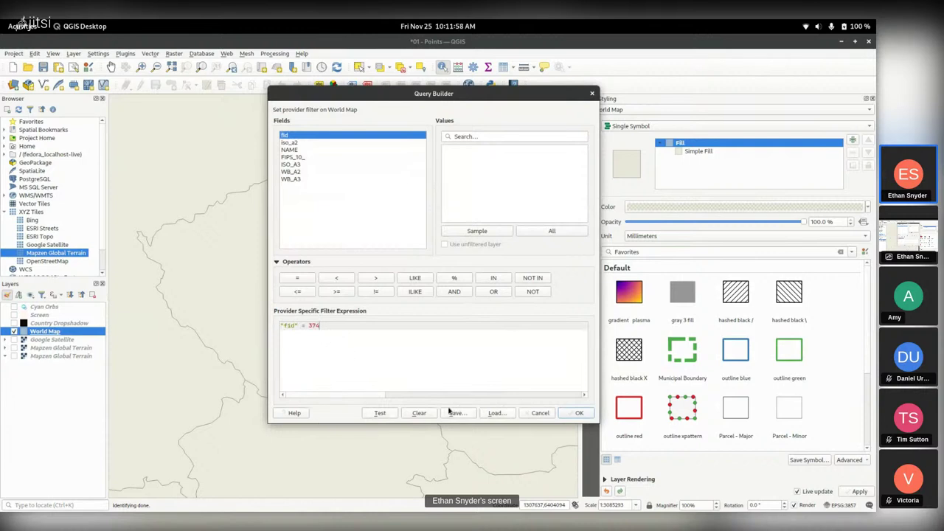
click(578, 413)
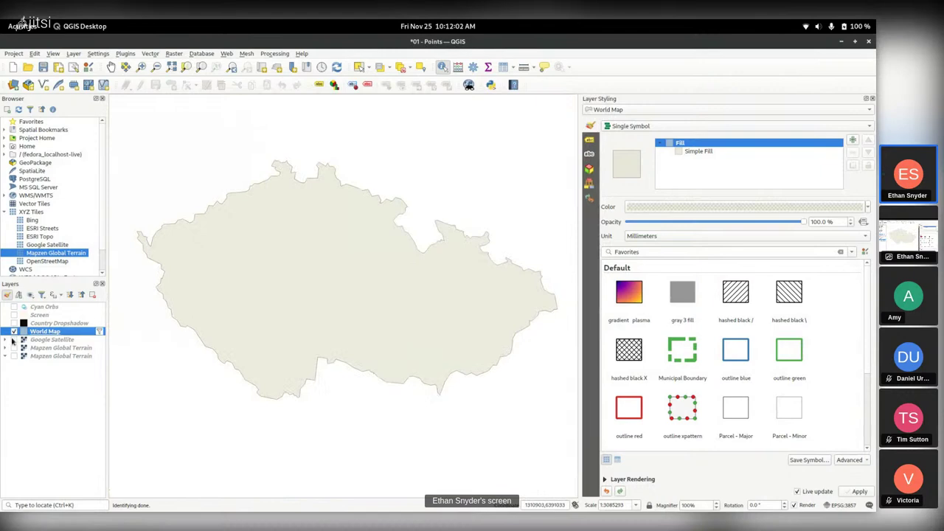
Step: Show Google Satellite and hide the Country Dropshadow layer
click(14, 339)
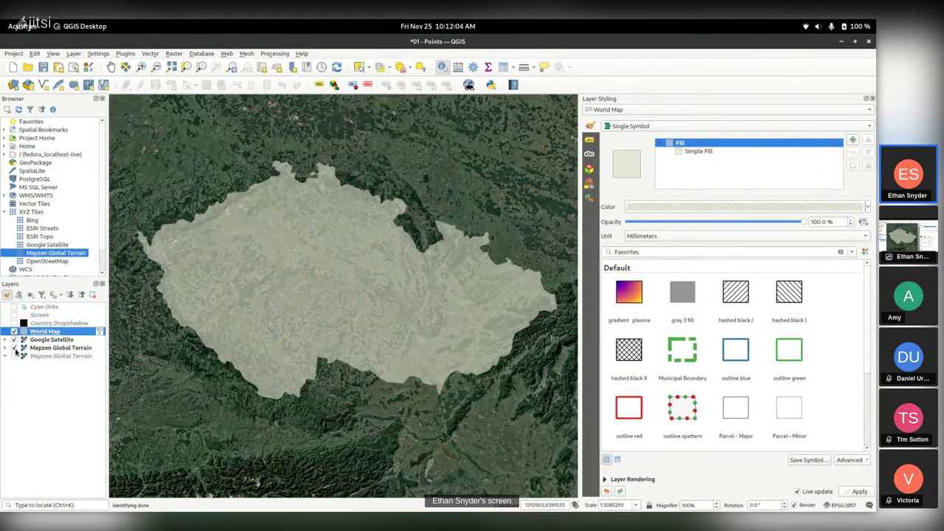
drag(269, 282, 272, 289)
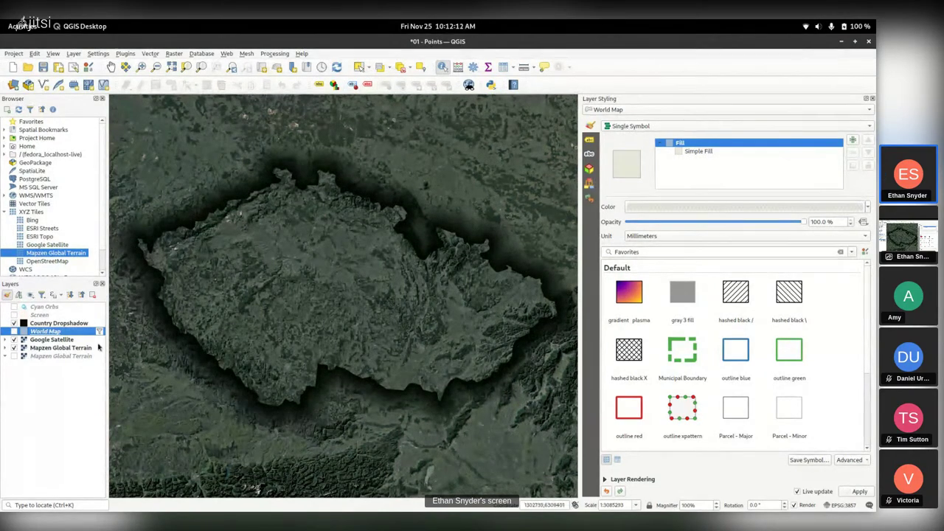
click(14, 323)
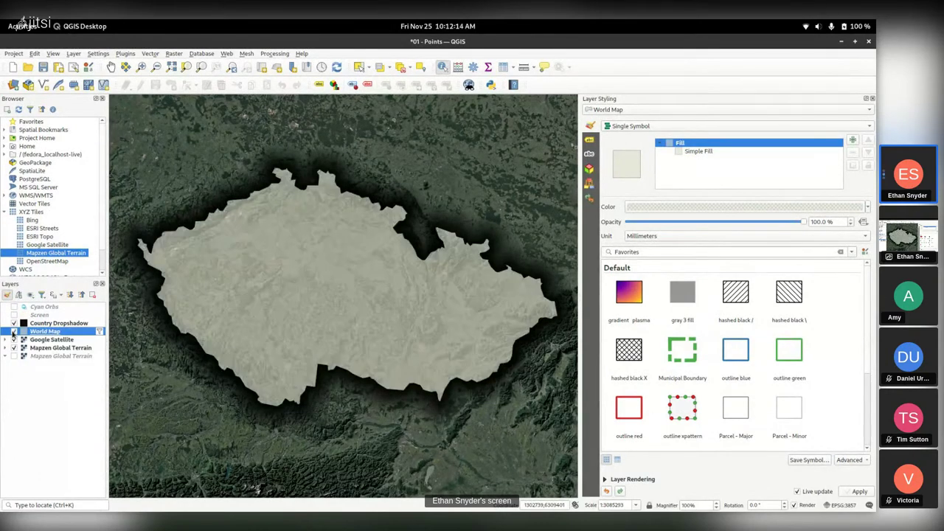
Step: Select the World Map's Simple Fill symbol layer and tick Draw effects
click(737, 206)
click(760, 185)
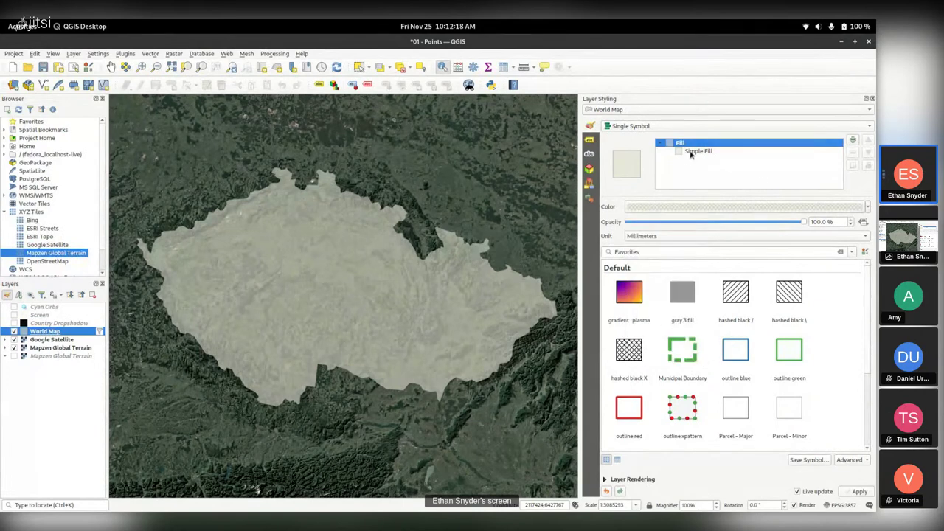
click(694, 152)
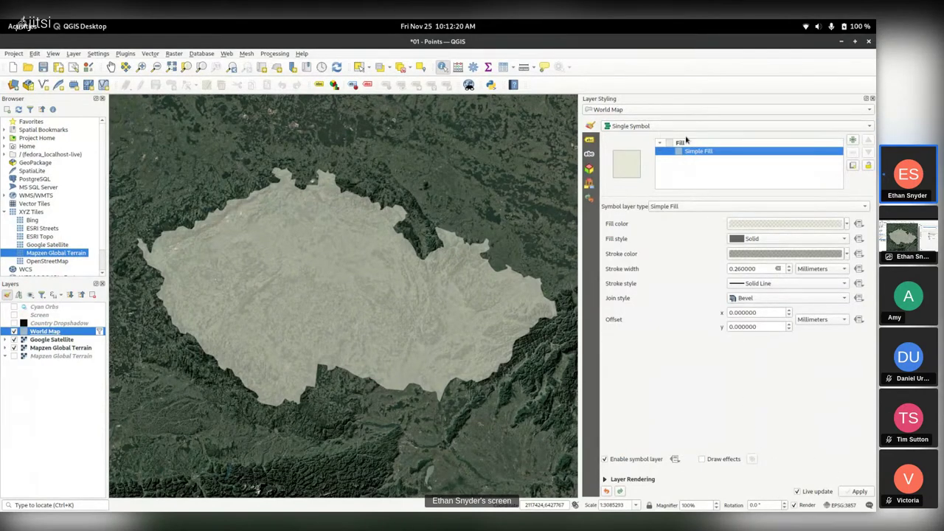
click(701, 458)
click(701, 459)
Step: Enable a Drop Shadow draw effect on the World Map fill, keeping the Source fill ticked
click(752, 459)
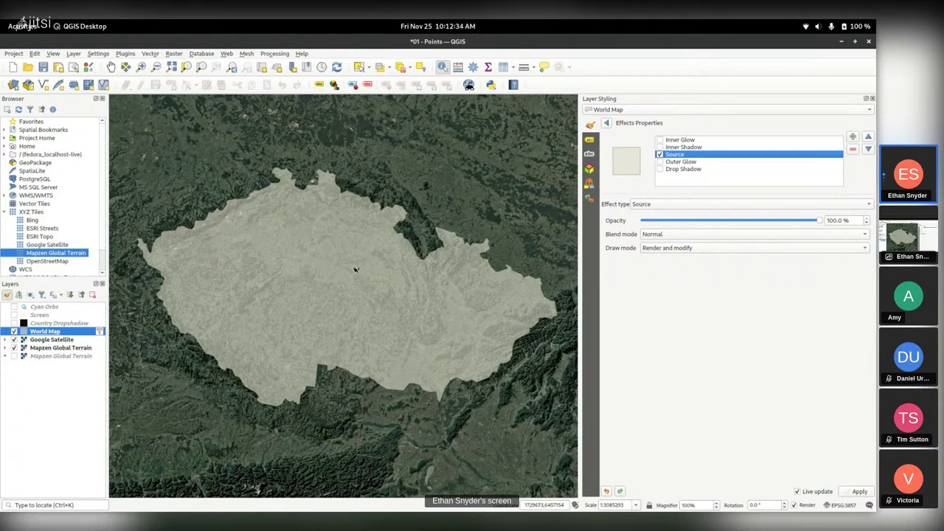
click(606, 124)
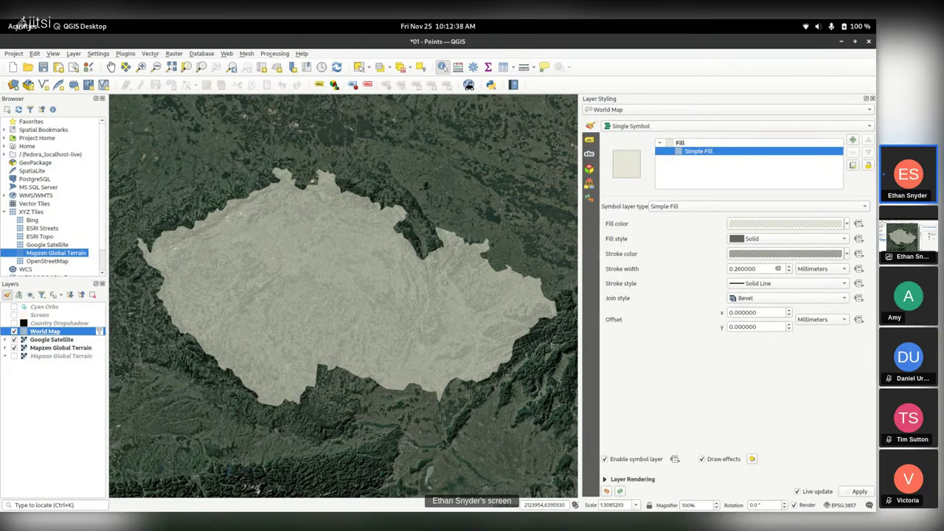
click(752, 458)
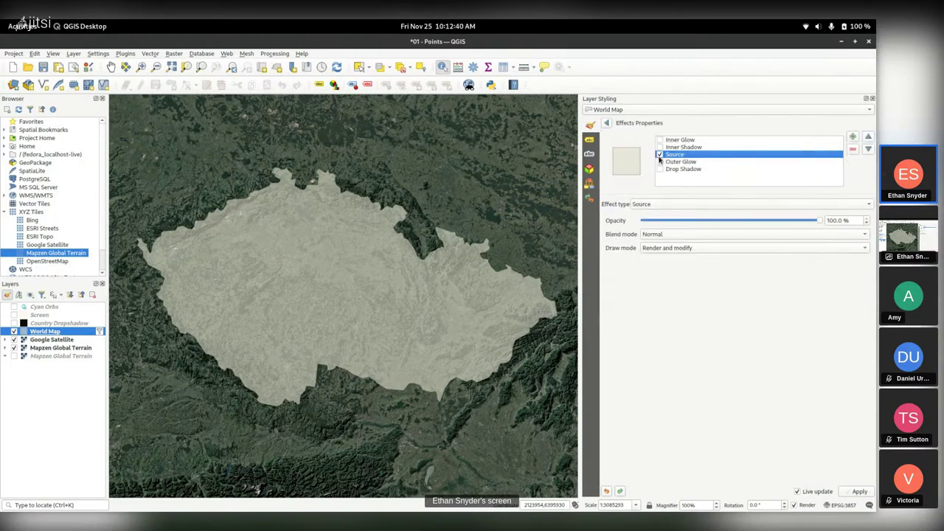
click(660, 155)
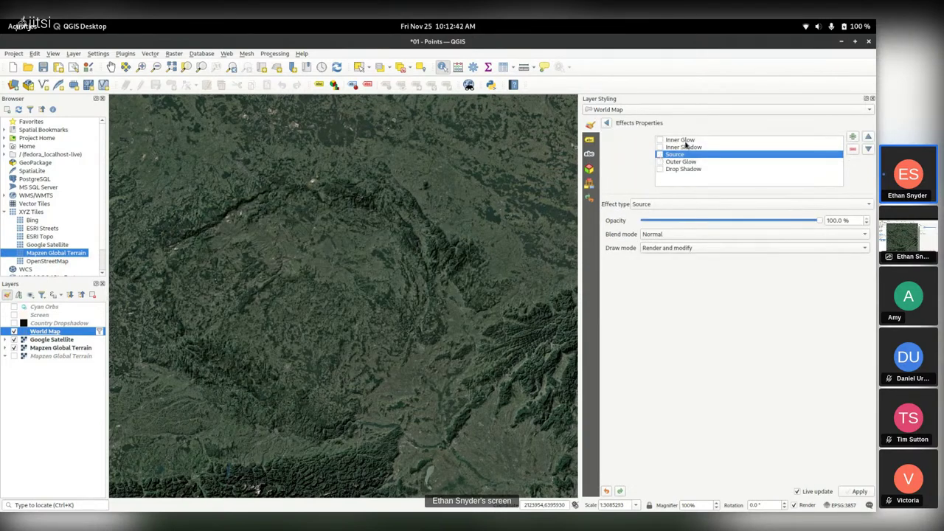
click(660, 170)
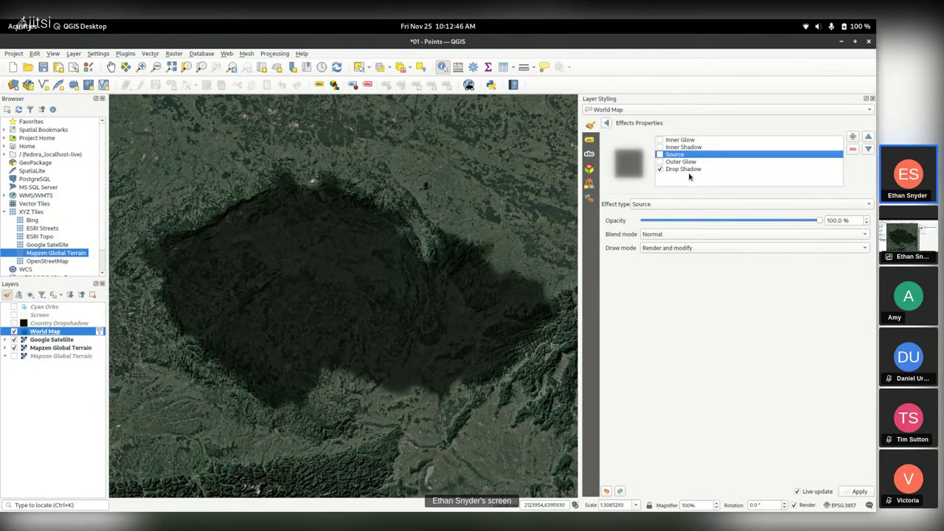
click(690, 169)
click(660, 154)
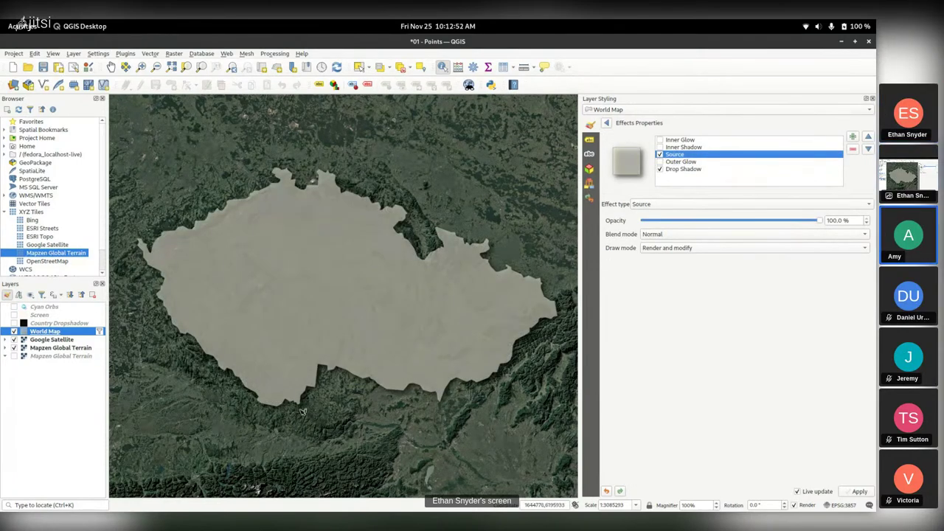
Step: Rotate the drop shadow offset angle to about 139°, then switch the Drop Shadow off
click(693, 169)
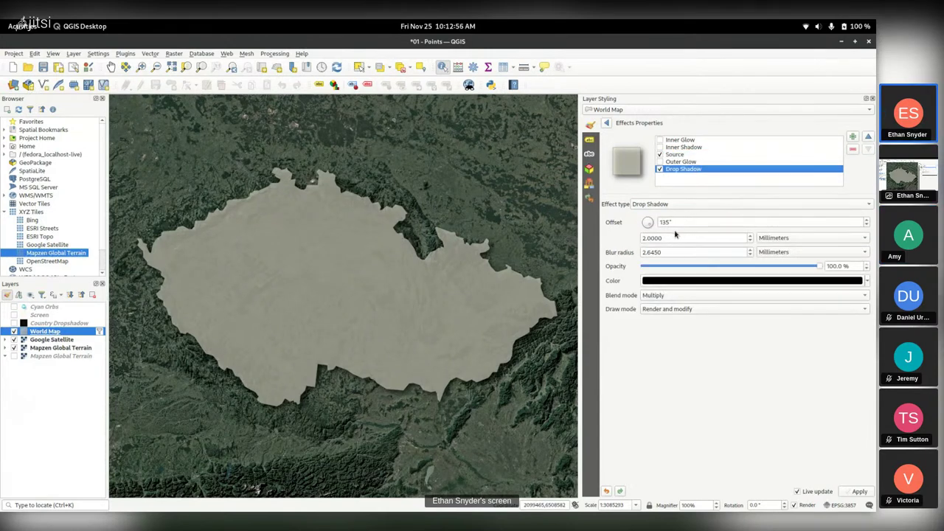
drag(648, 226, 629, 225)
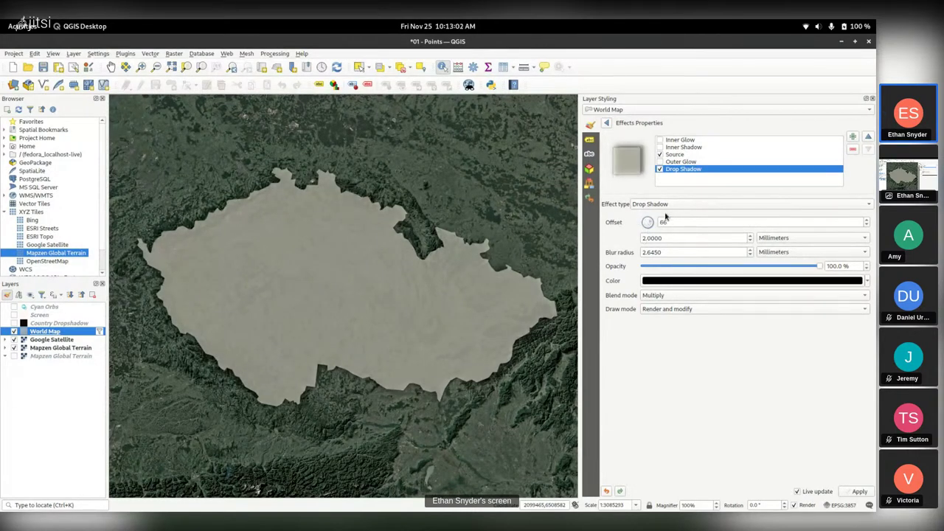
drag(669, 213, 704, 290)
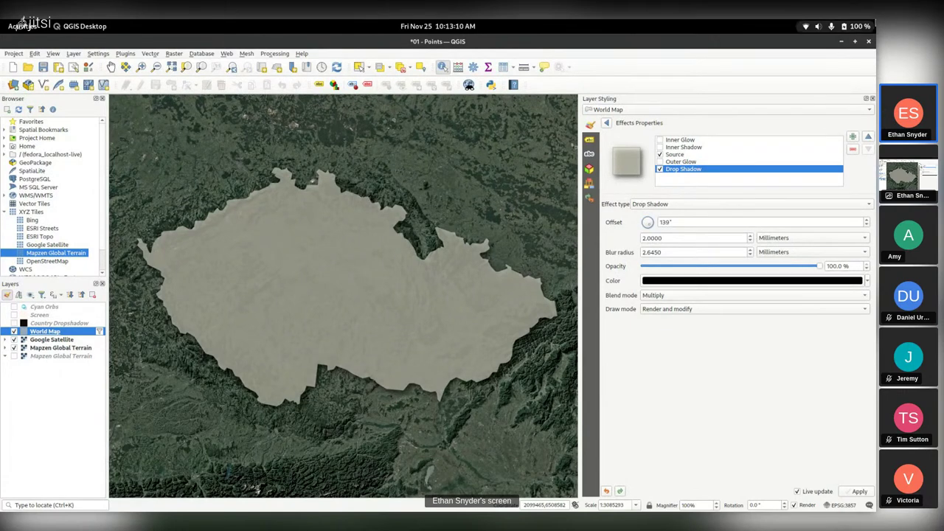
click(659, 170)
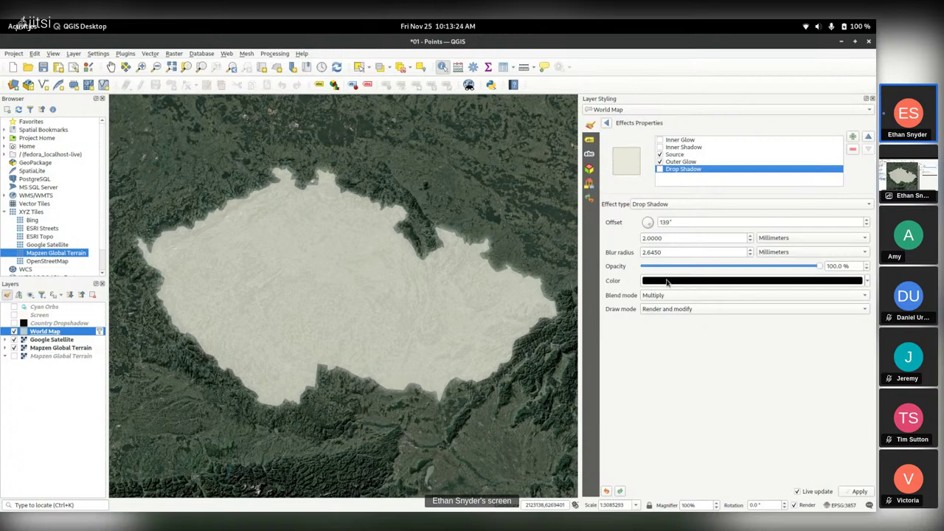
Step: Untick the Source fill and set the Outer Glow colour to black (#000000)
click(659, 154)
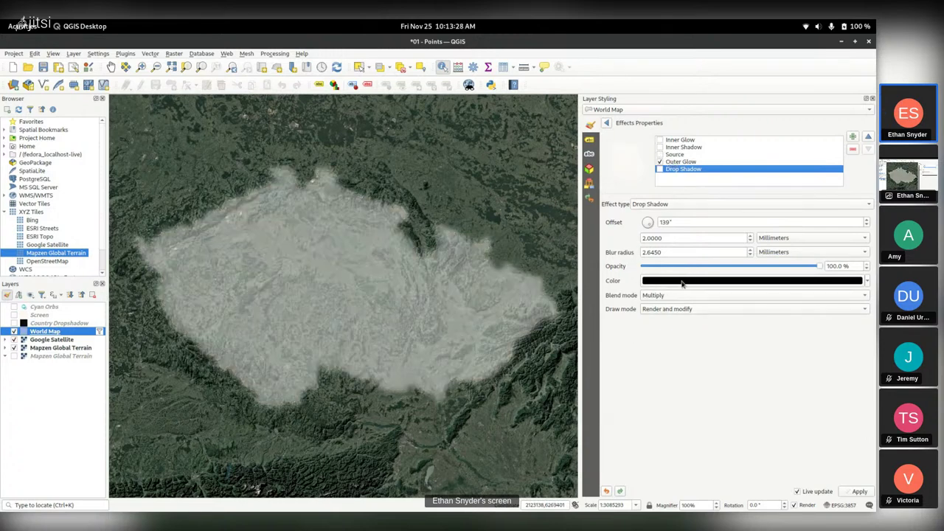
click(675, 281)
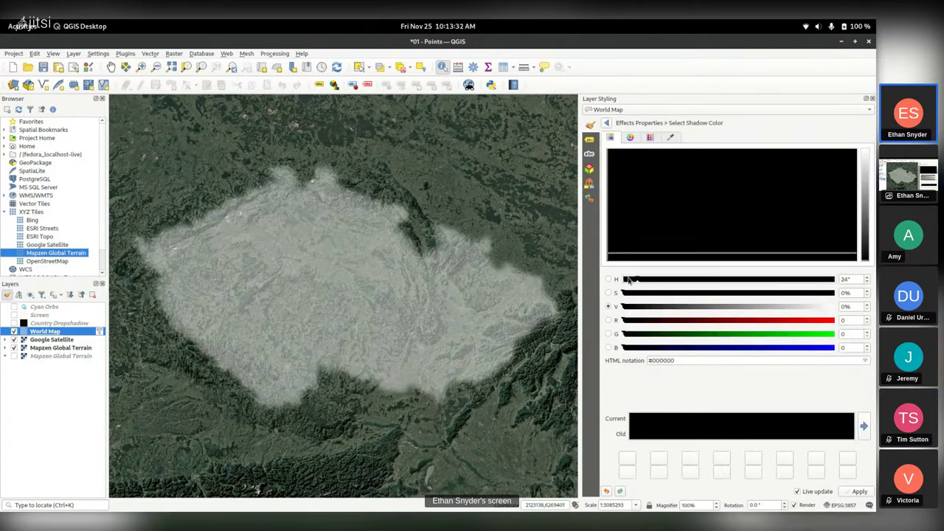
click(606, 122)
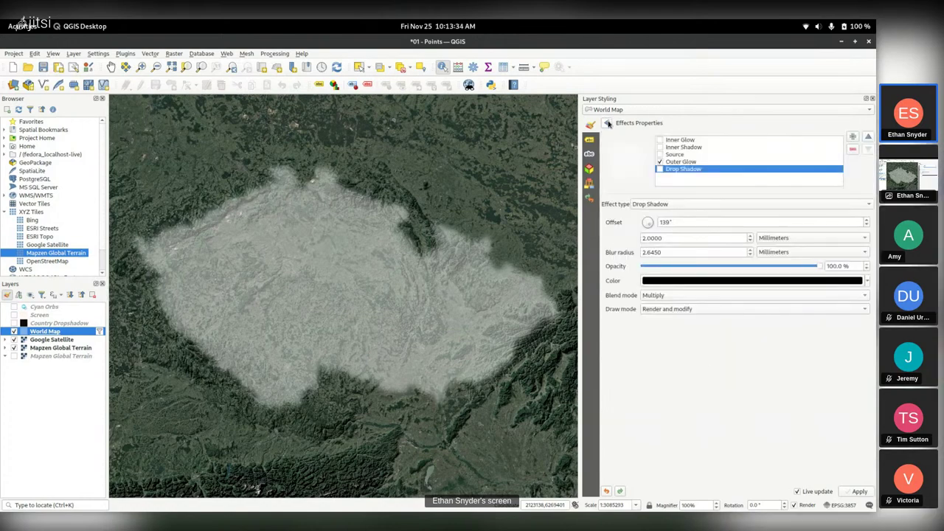
click(682, 162)
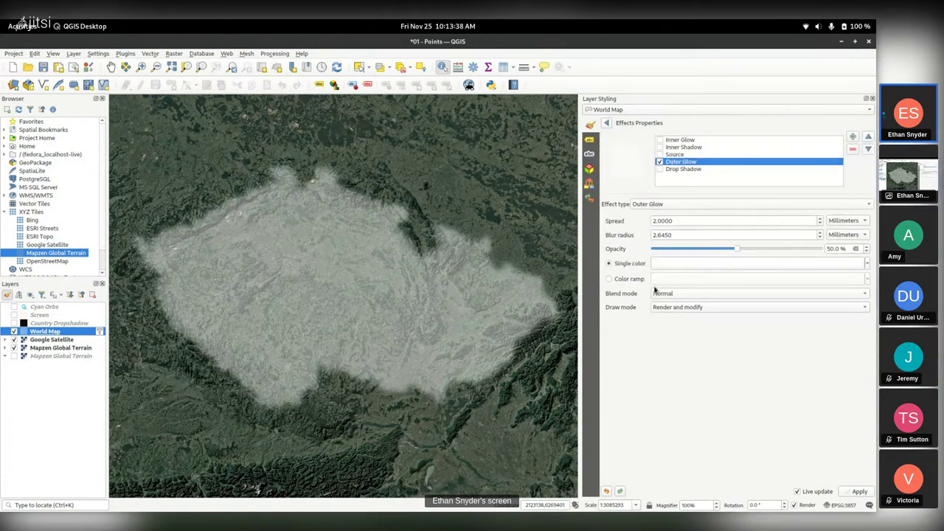
click(721, 266)
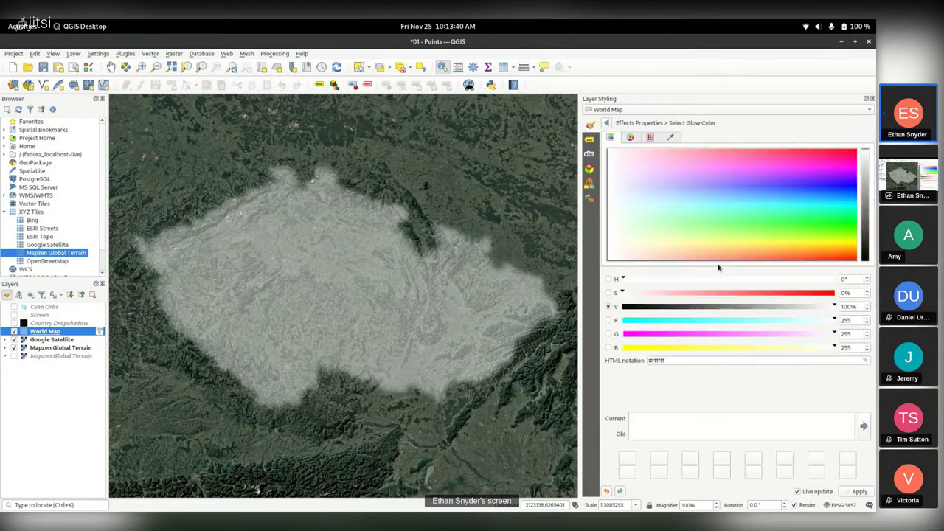
drag(866, 203, 865, 263)
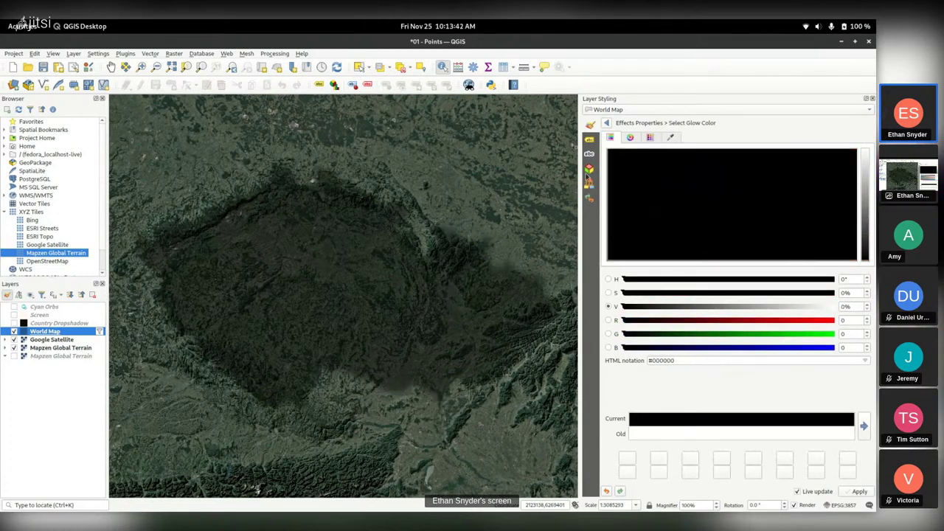
click(606, 123)
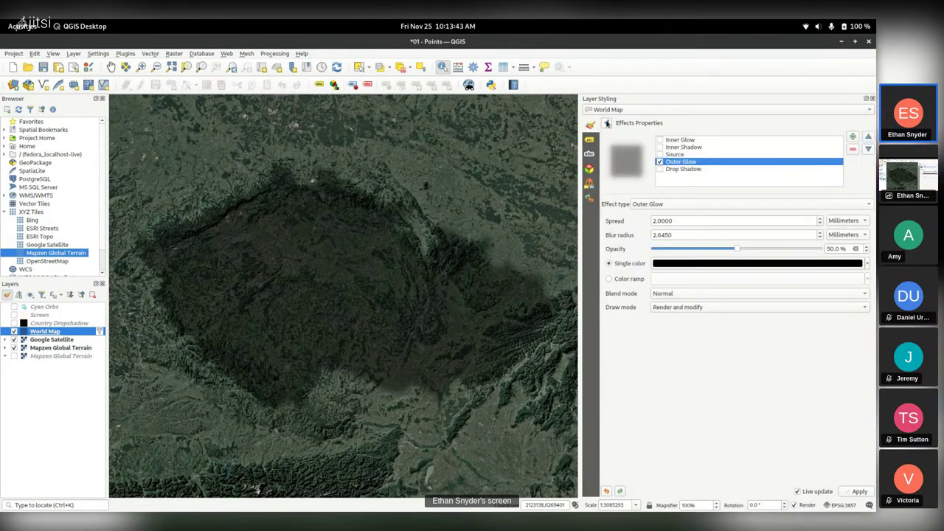
double_click(684, 221)
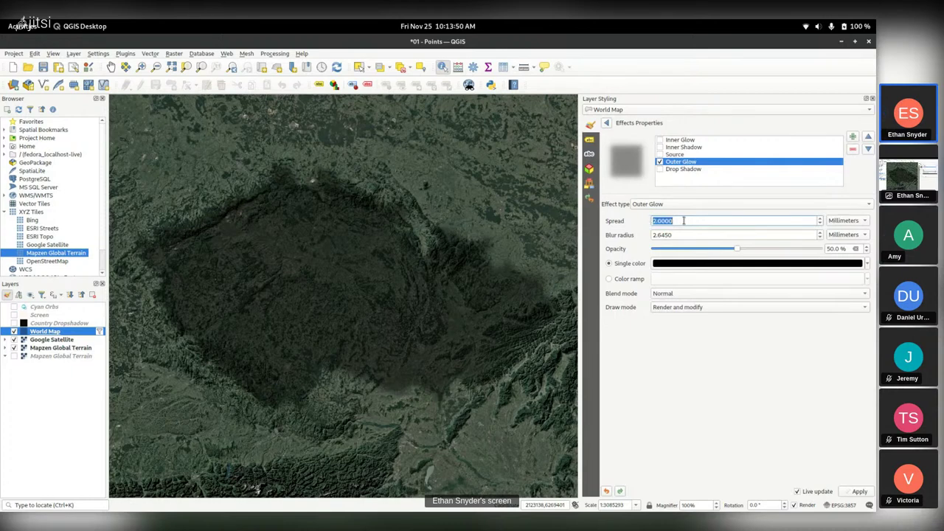
Step: Increase the Outer Glow spread to 15 mm
click(660, 154)
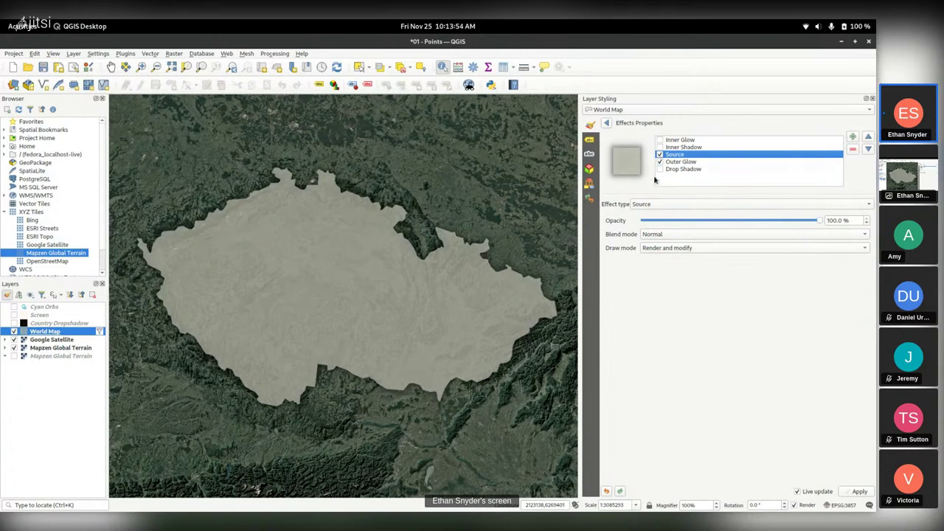
click(663, 162)
double_click(693, 221)
text(7.2)
key(Return)
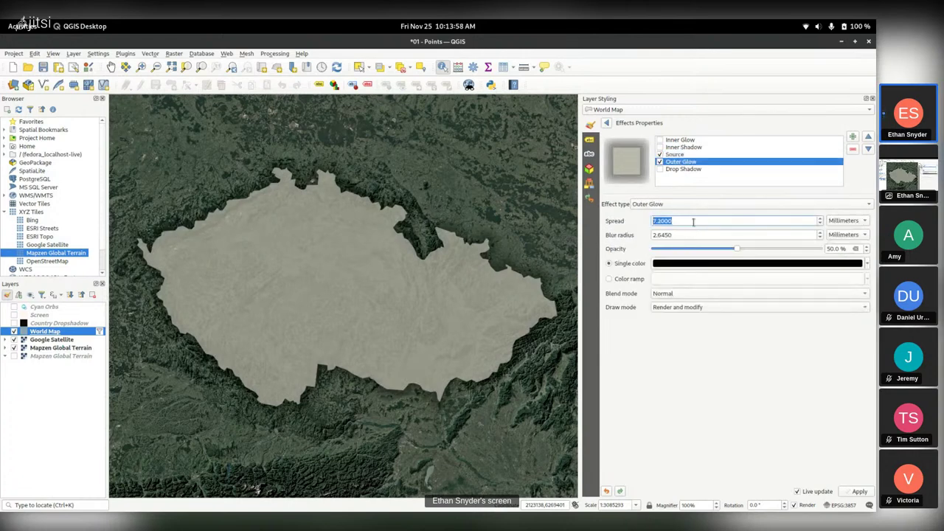
text(13)
key(Return)
click(693, 222)
Step: Set the glow opacity to about 69.1% and untick Source, leaving only the dark glow
scroll(679, 235, up, 9)
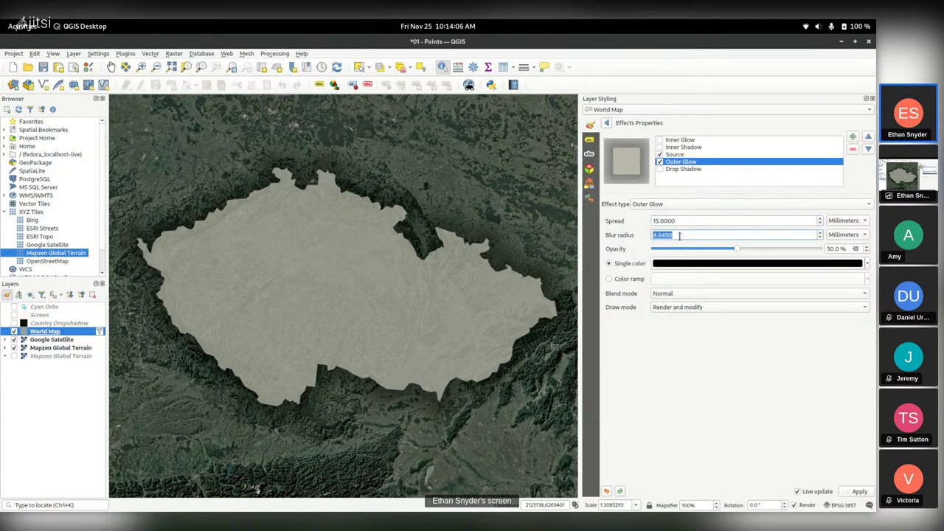
scroll(688, 234, up, 8)
drag(737, 249, 866, 249)
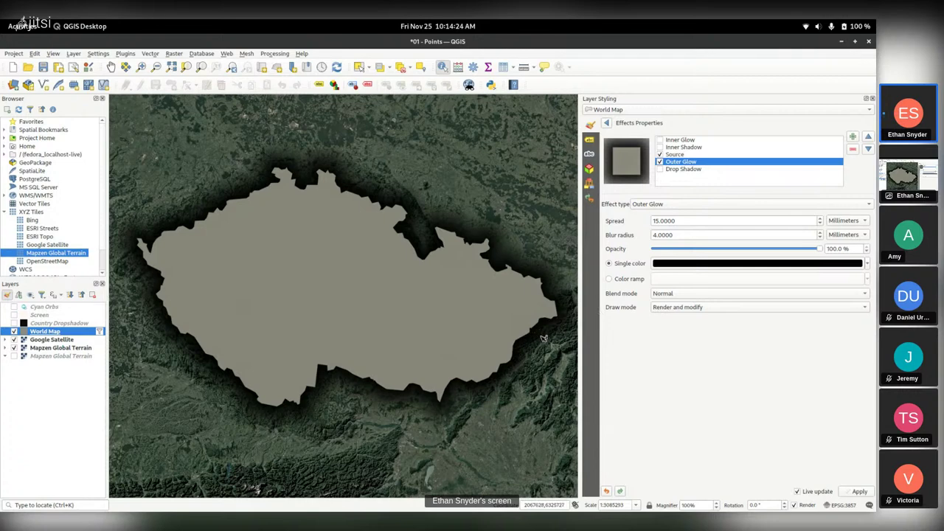
drag(817, 252, 768, 253)
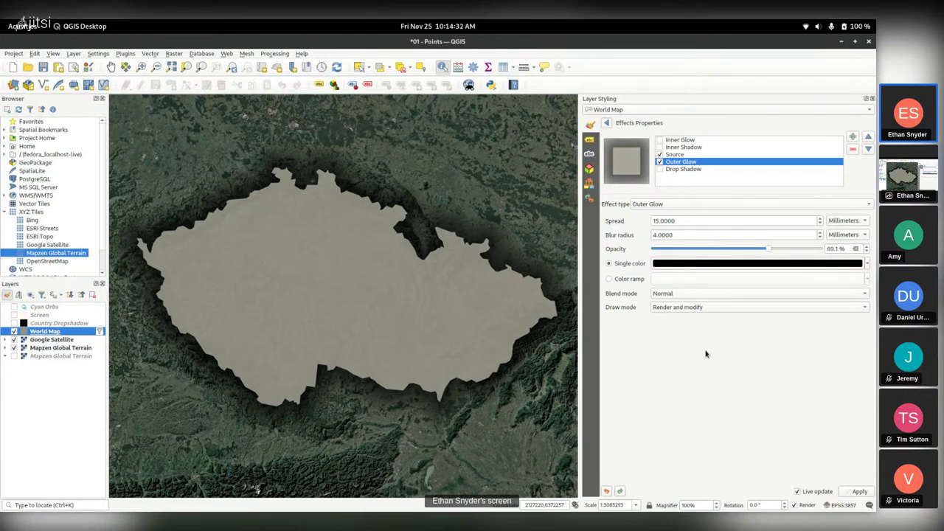
click(660, 154)
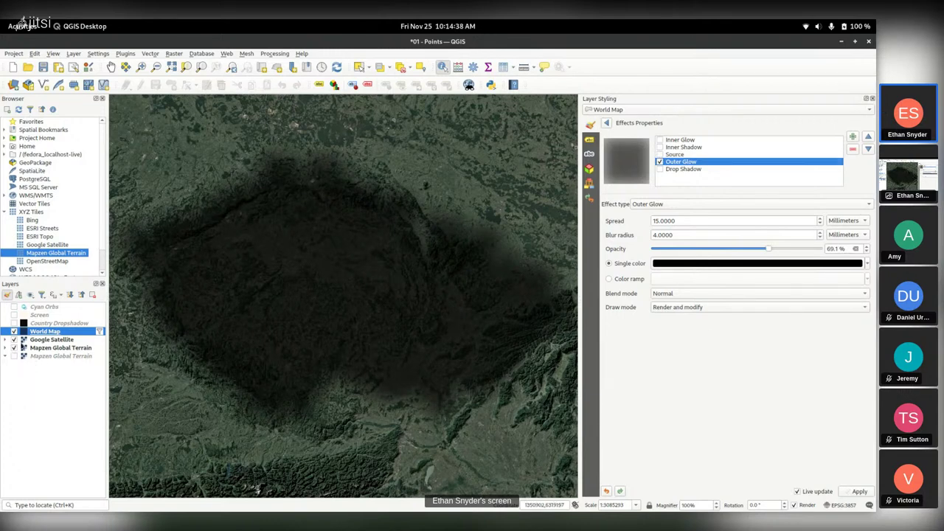
Step: Preview the Country Dropshadow layer, then return to showing the World Map layer and its style
click(46, 324)
click(13, 322)
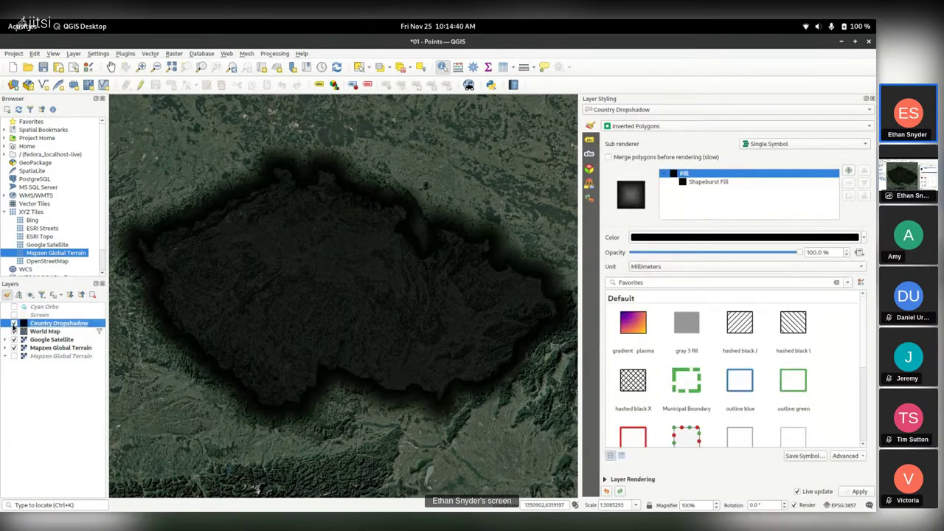
click(13, 331)
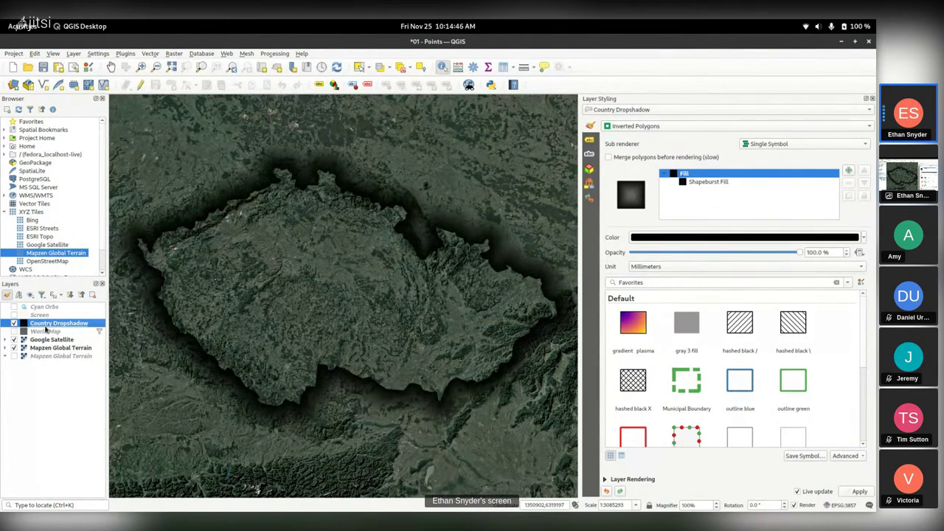
click(14, 323)
click(14, 331)
click(43, 331)
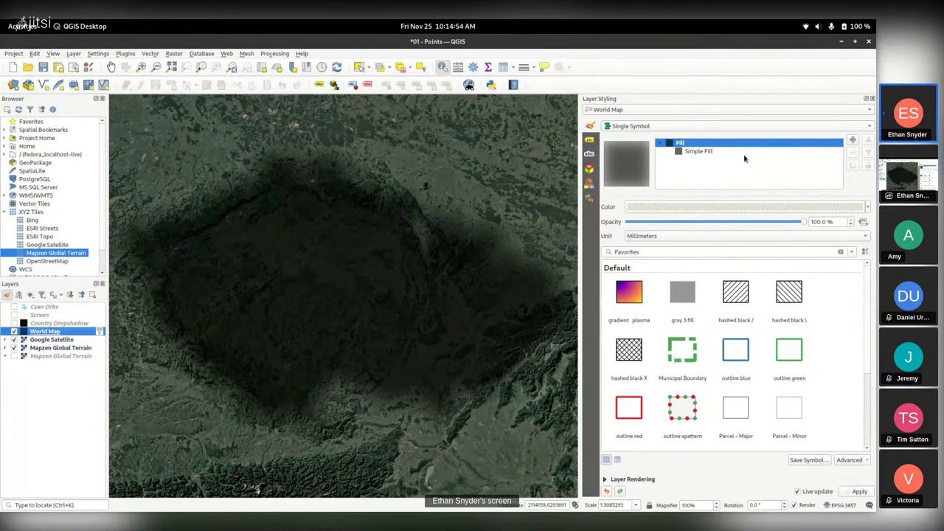
Step: In the World Map Simple Fill effects, untick Outer Glow and re-enable the Source fill
click(713, 151)
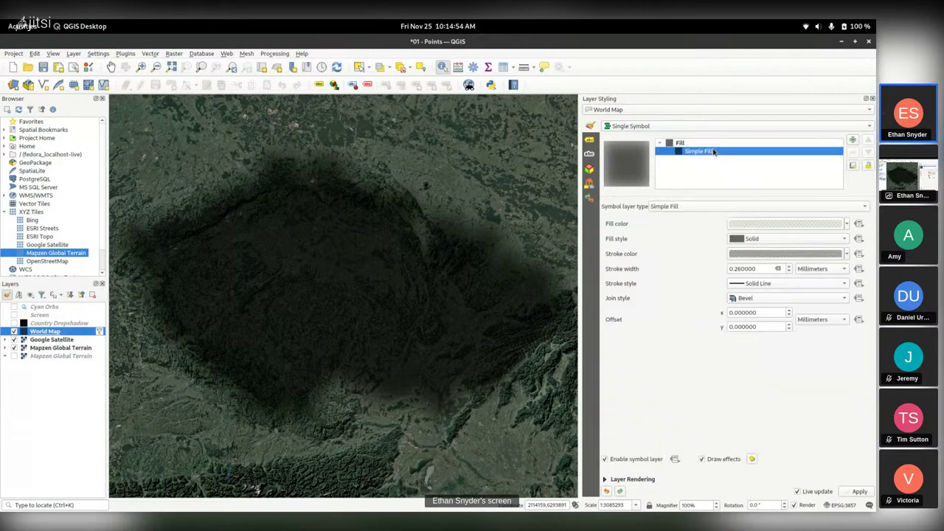
click(752, 458)
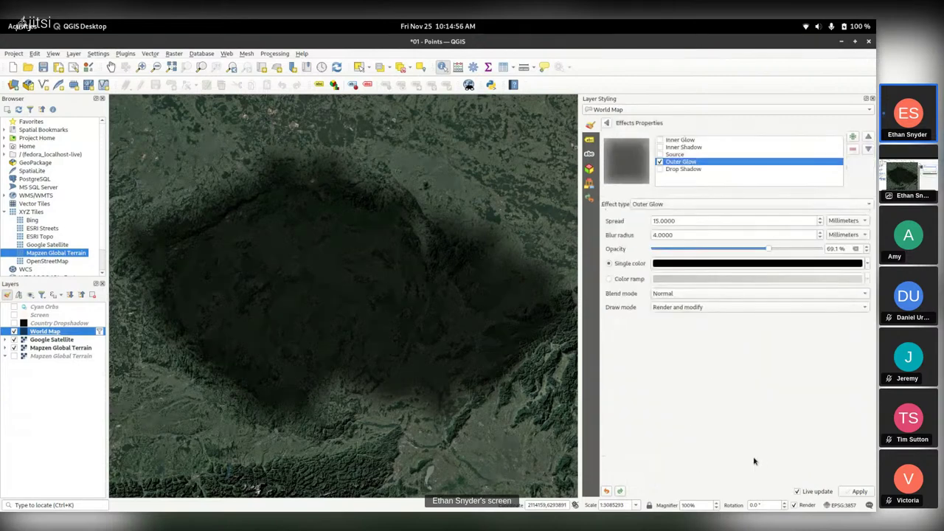
click(659, 161)
click(659, 155)
click(606, 122)
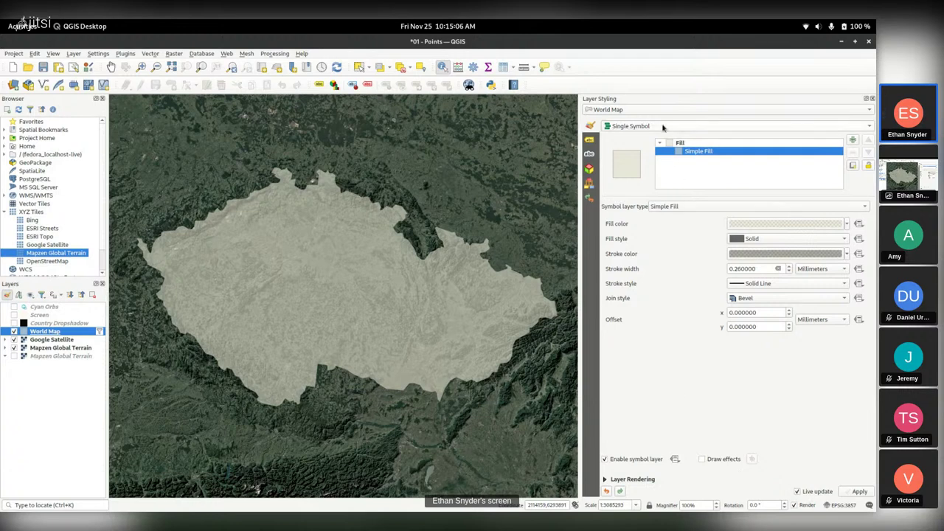
Step: Change the World Map symbol layer to Shapeburst Fill and the renderer to Inverted Polygons
click(676, 207)
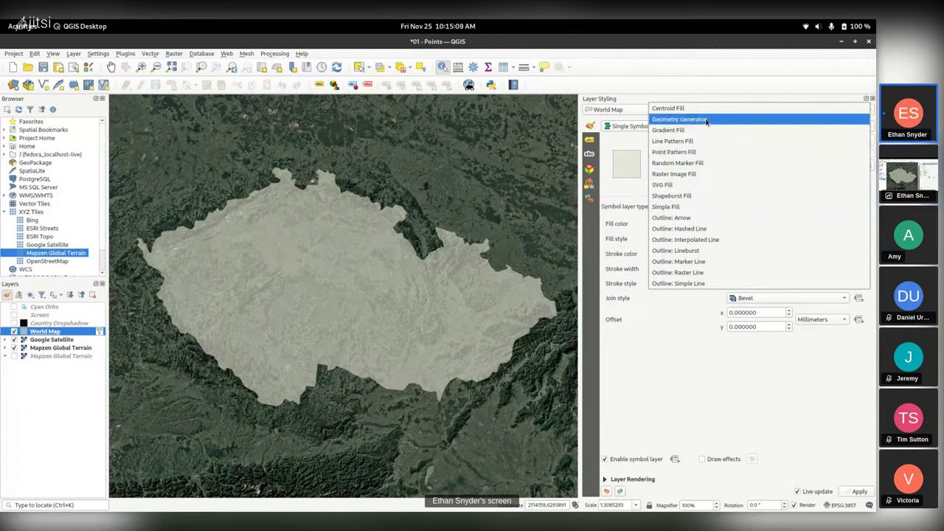
click(698, 196)
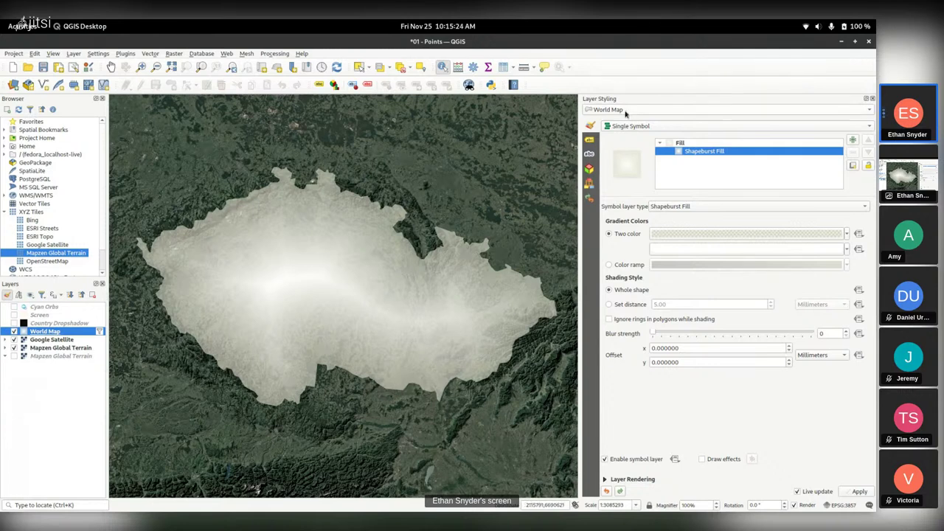
click(696, 127)
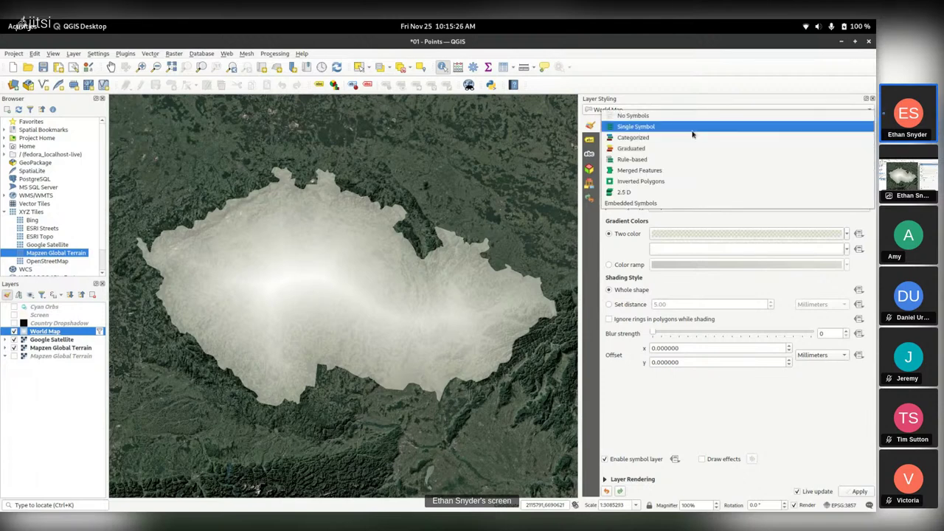
click(653, 181)
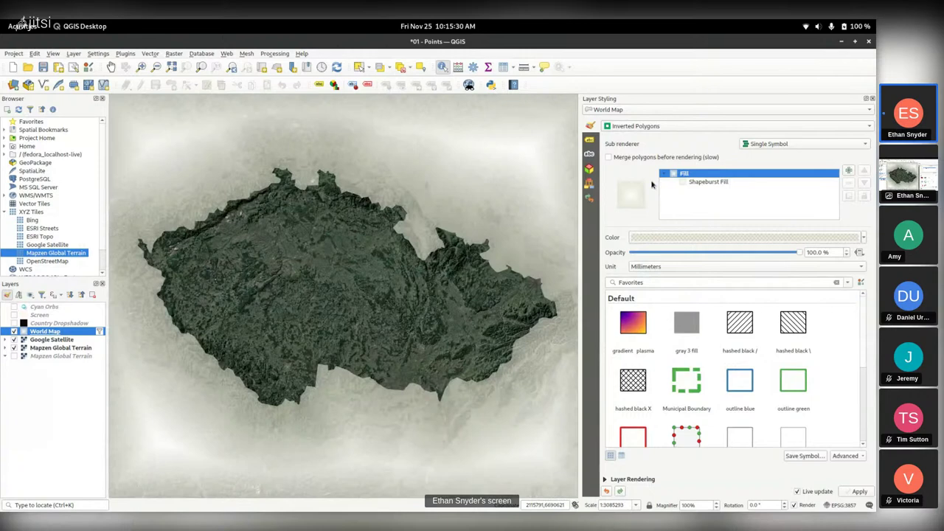
Step: Set the first shapeburst gradient colour to black at 100% opacity
click(707, 182)
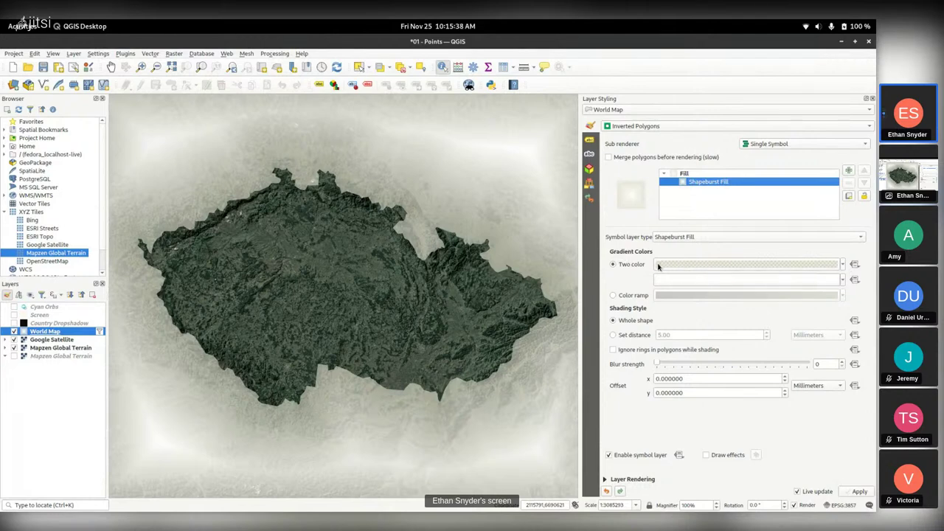
click(712, 265)
click(865, 244)
click(865, 258)
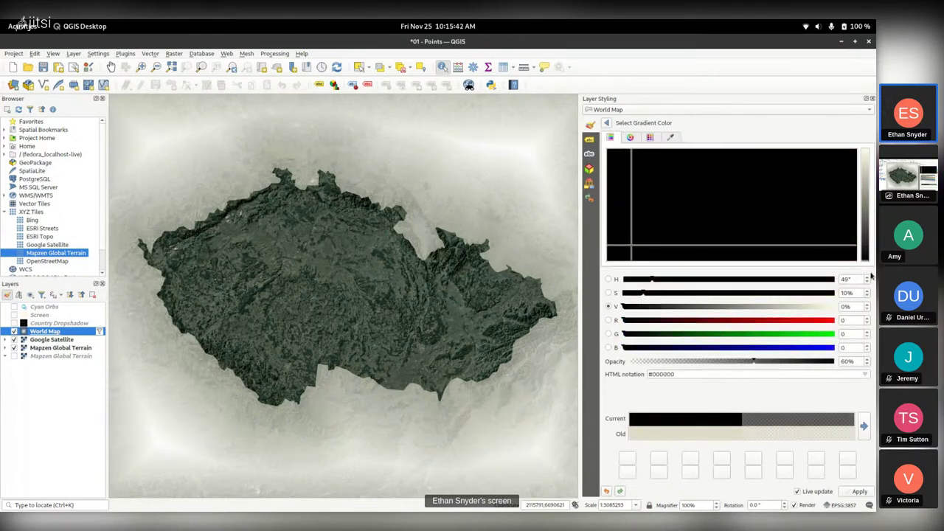
click(606, 122)
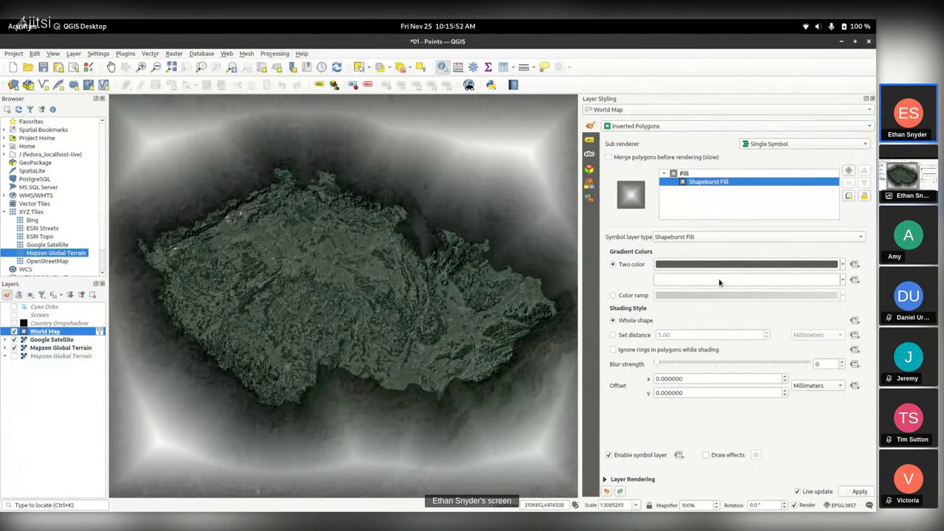
click(734, 263)
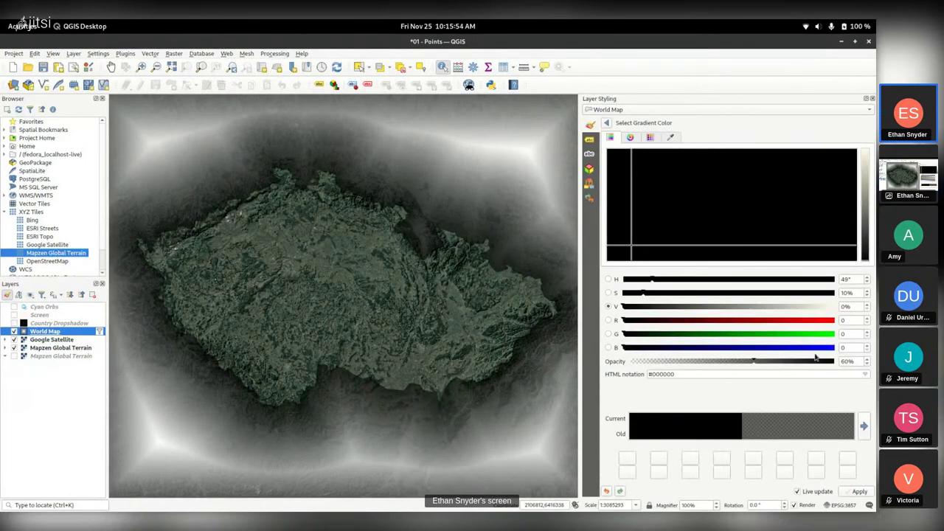
drag(775, 361, 861, 348)
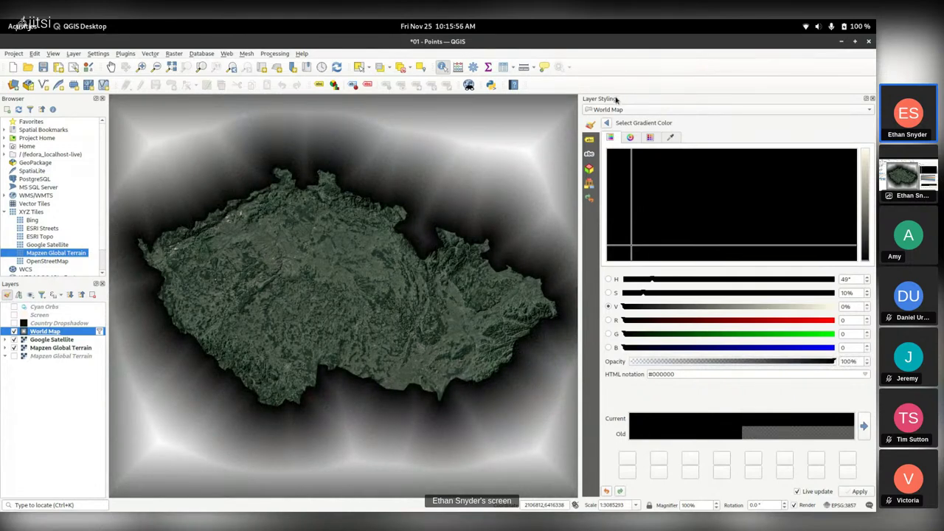
click(604, 124)
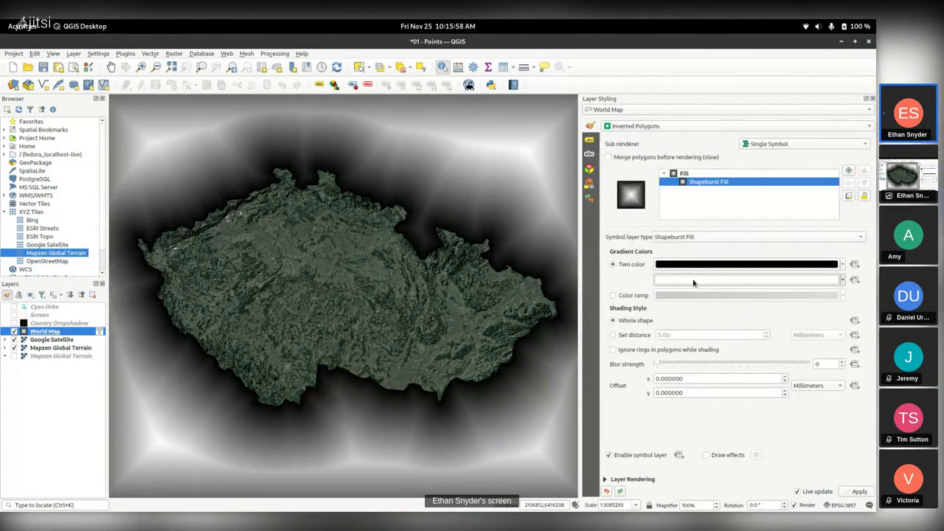
Step: Set the second shapeburst gradient colour to black at 0% opacity
click(693, 283)
drag(867, 165, 864, 277)
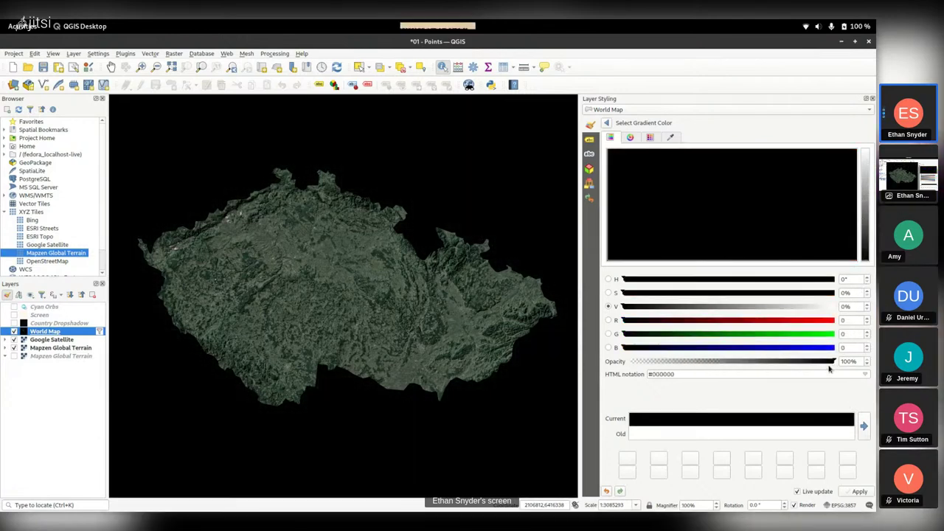
drag(834, 362, 621, 361)
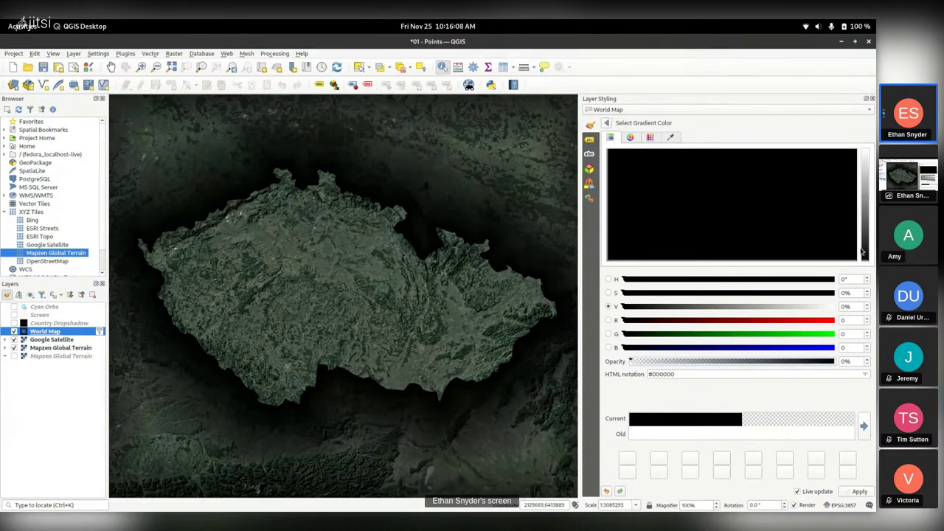
drag(862, 253, 861, 147)
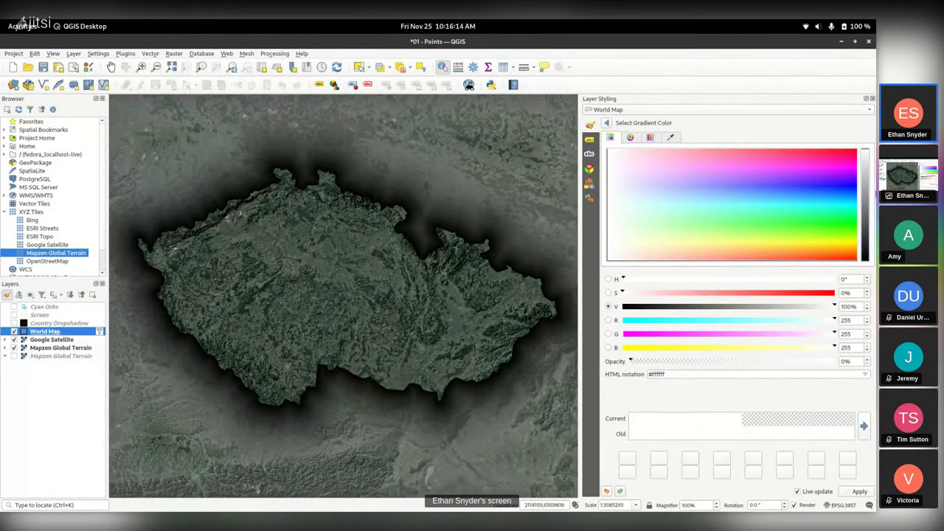
drag(866, 160, 866, 261)
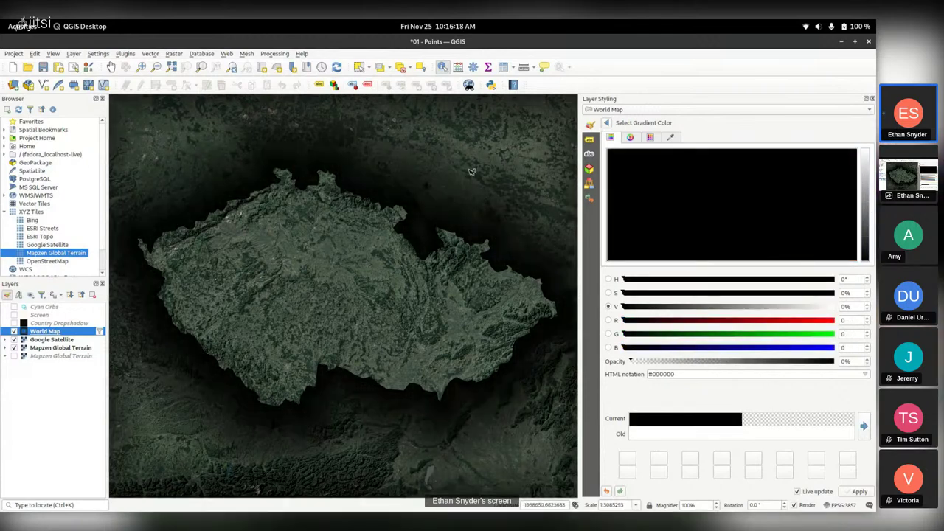
click(606, 124)
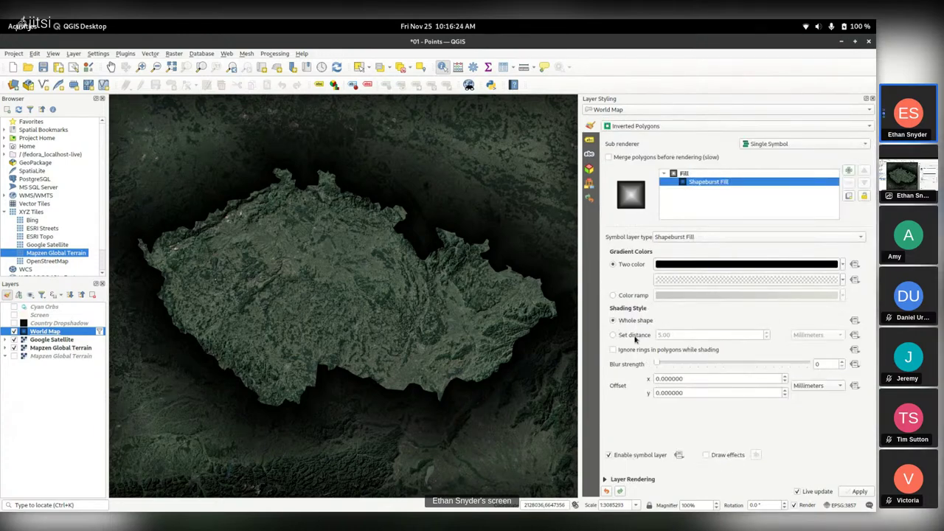
Step: Limit the shapeburst shading to a set distance of 50000 map units
click(623, 336)
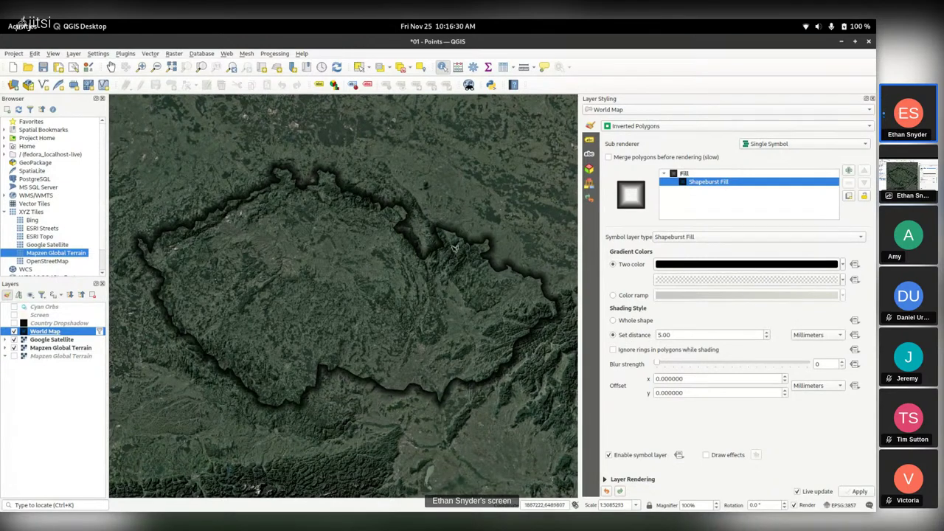
click(809, 336)
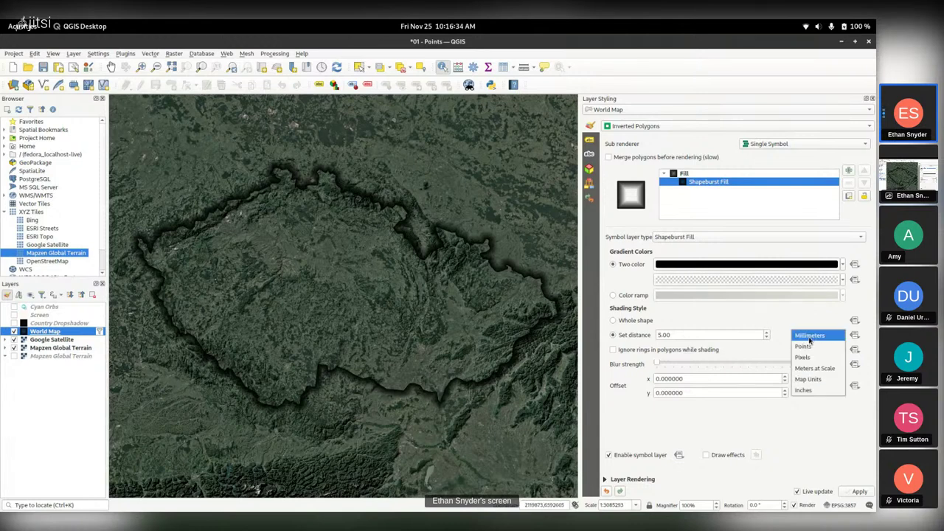
click(808, 379)
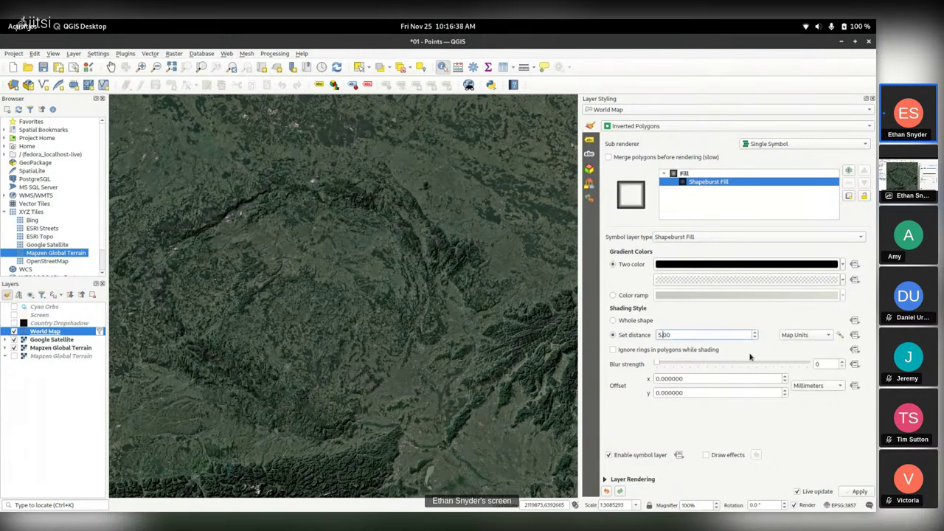
text(0000)
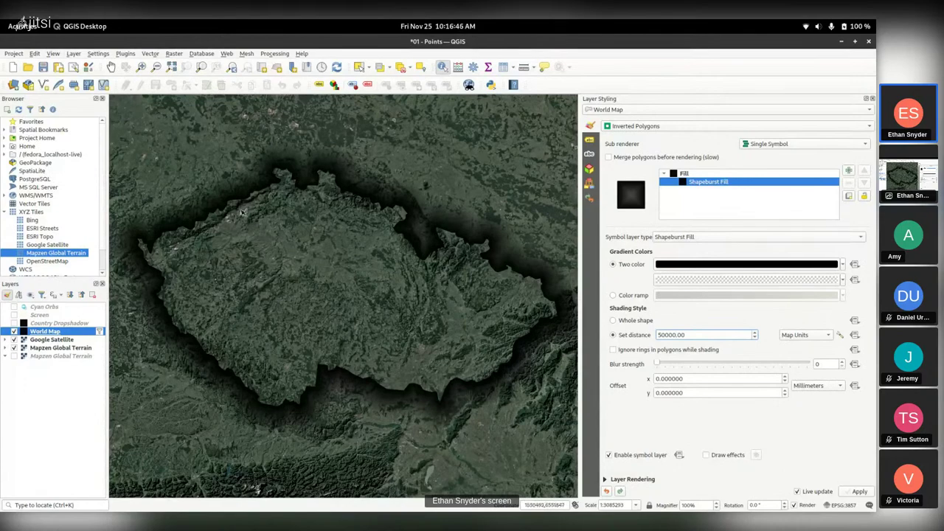
drag(259, 309, 281, 311)
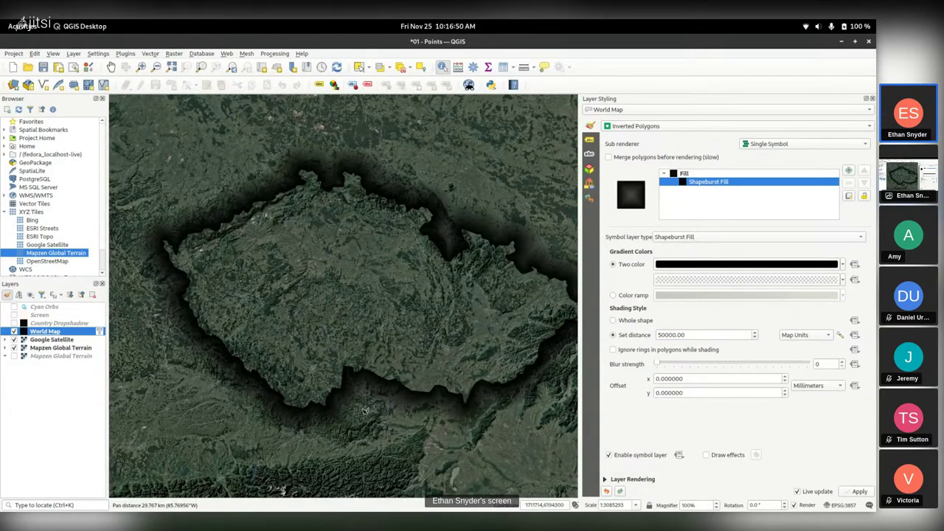
drag(353, 301, 333, 288)
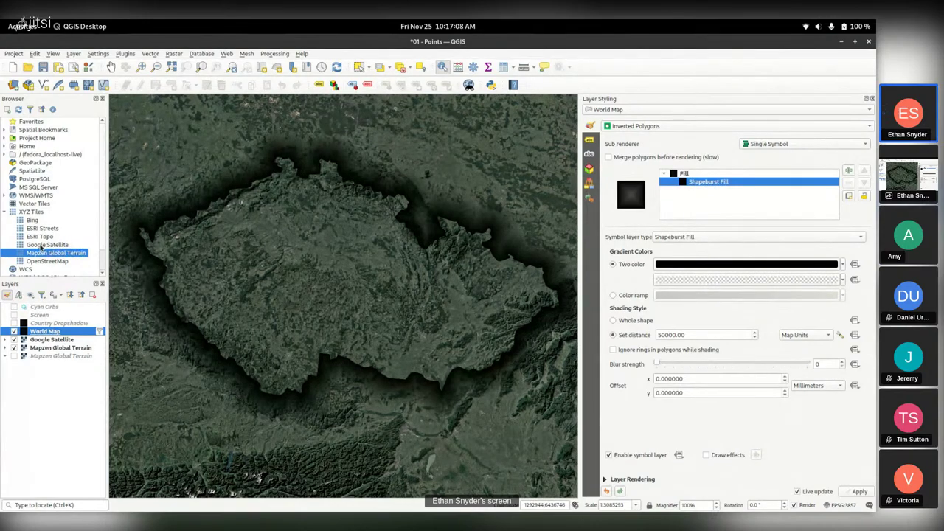
Step: Copy the tile URL from the Google Satellite connection details
right_click(45, 245)
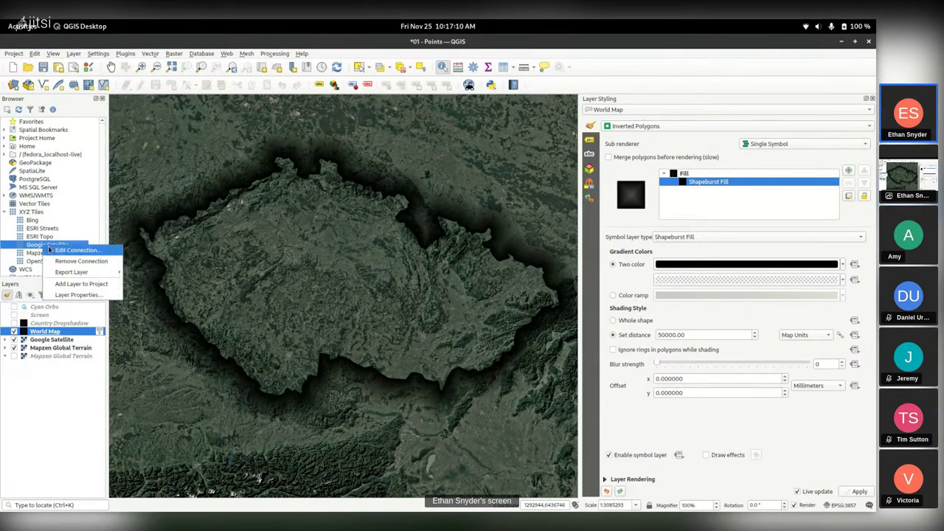
click(78, 250)
drag(558, 177, 309, 172)
key(ctrl+c)
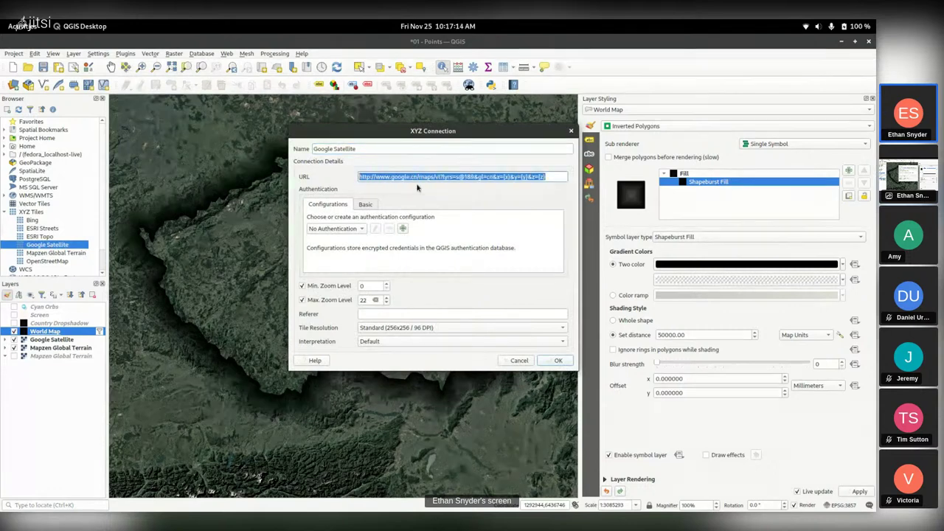
click(572, 131)
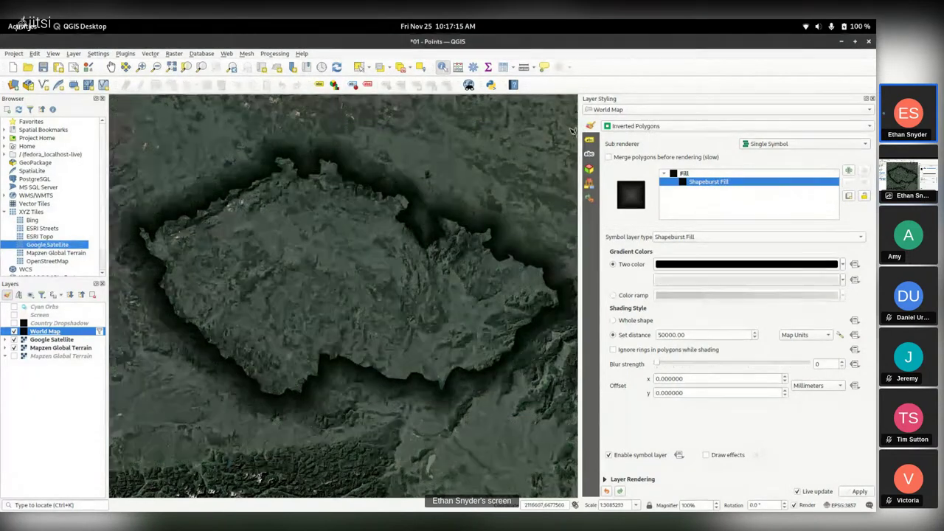
Step: Post the copied Google Satellite tile URL in the Jitsi Meet chat and return to QGIS
key(alt+Tab)
key(alt+Tab)
key(alt+Tab)
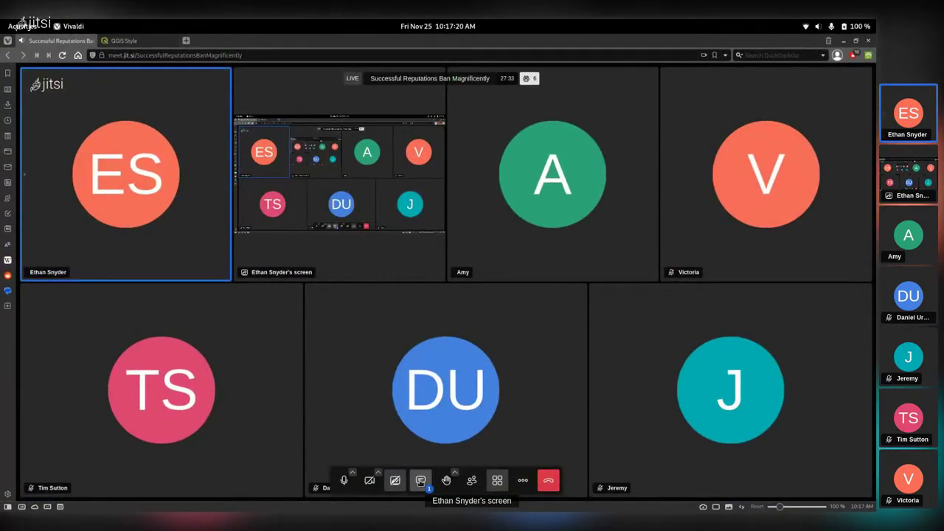
click(420, 480)
key(ctrl+v)
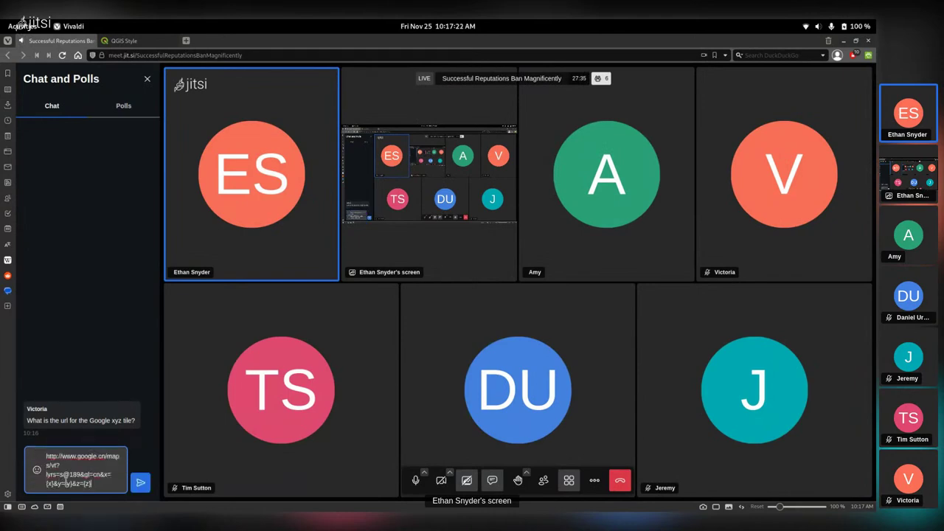
key(Return)
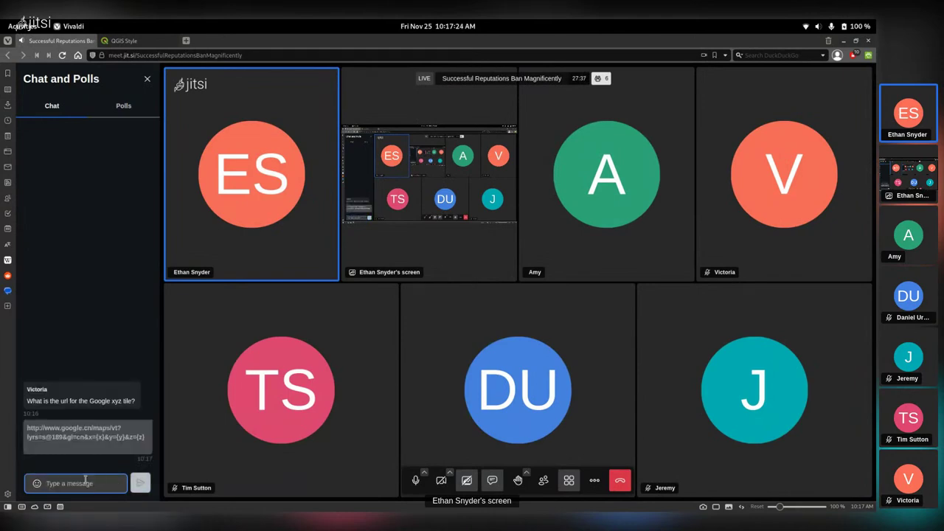
click(844, 42)
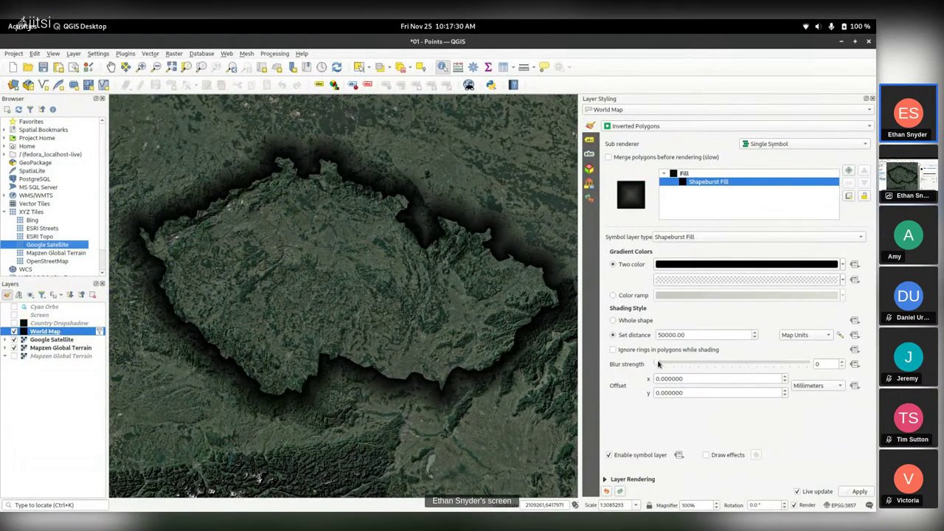
Step: Set the shapeburst Blur strength to 16 to soften the dark fade around Czechia
drag(659, 364, 816, 365)
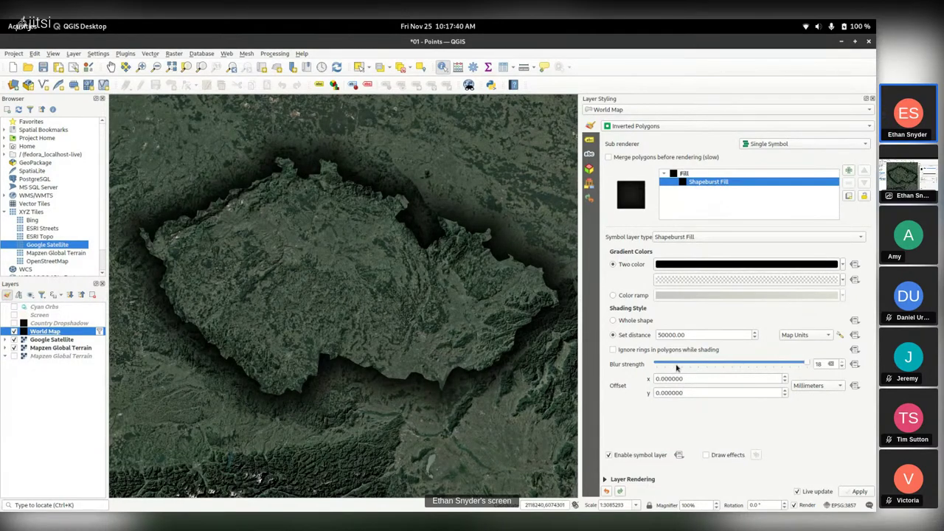
drag(804, 364, 609, 365)
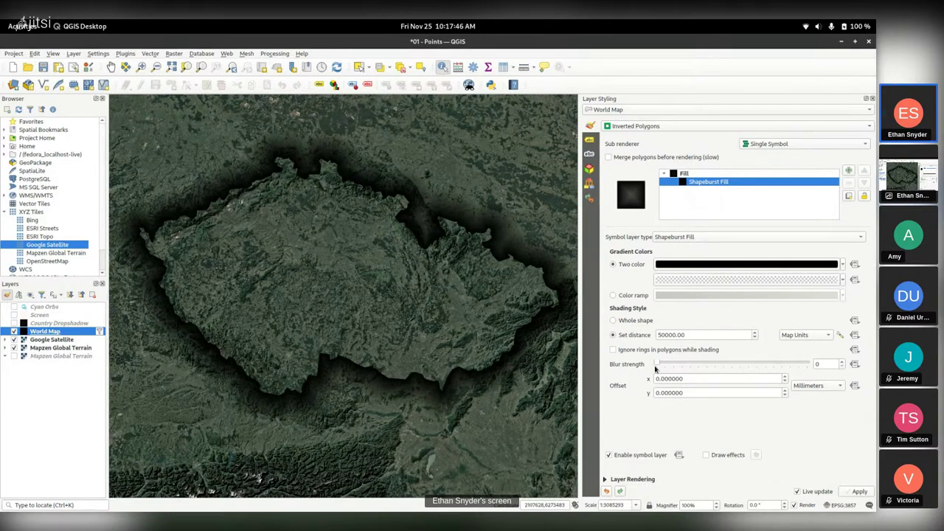
drag(655, 365, 788, 365)
drag(411, 374, 410, 380)
drag(470, 355, 455, 352)
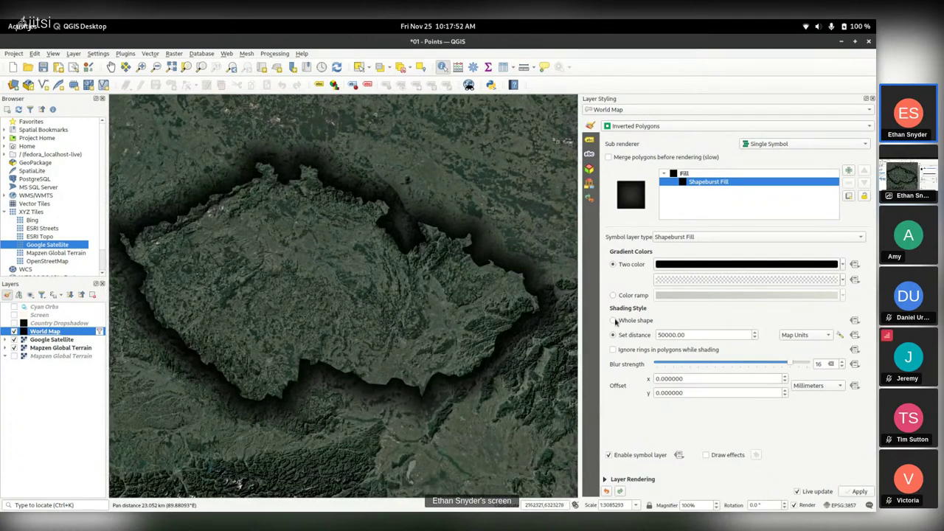
drag(360, 266, 371, 263)
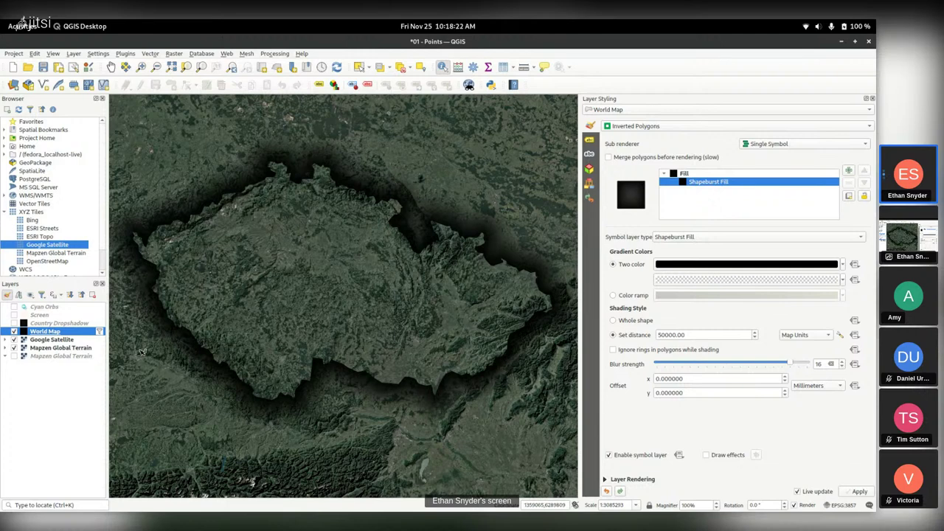
Step: Select the Screen layer and make it visible on the map
click(37, 315)
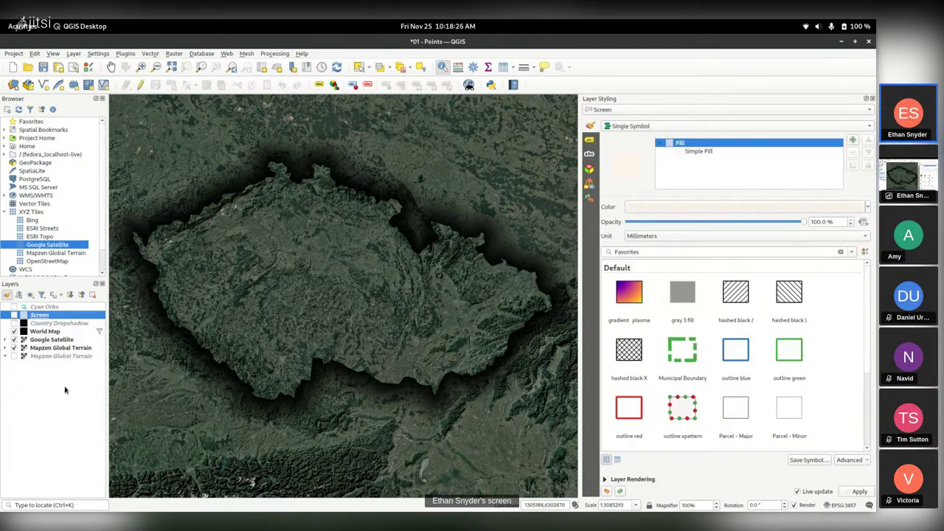
click(53, 332)
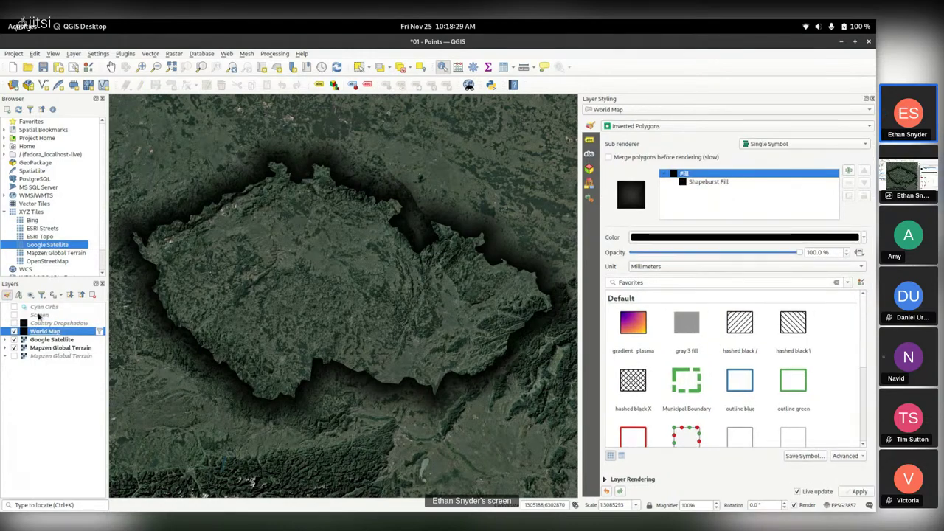
click(40, 315)
click(14, 315)
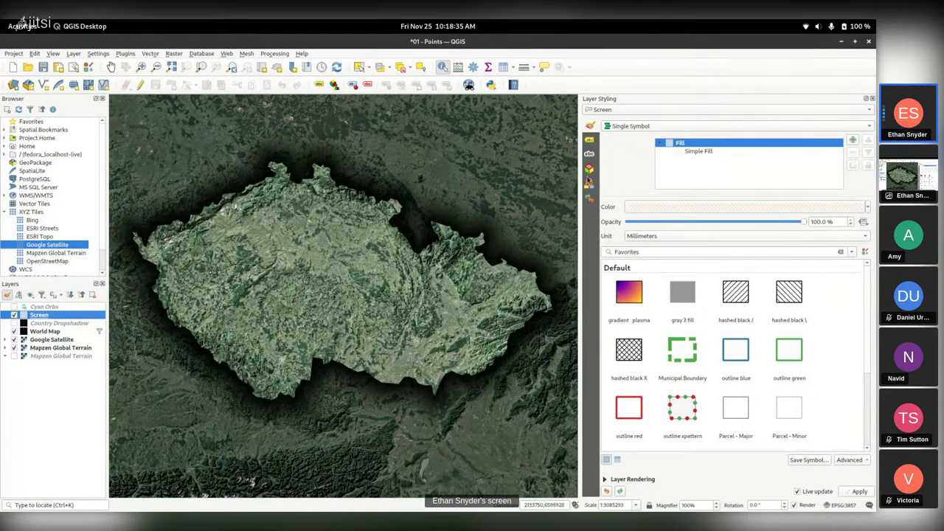
Step: Set the Screen layer's Simple Fill colour to cream #fff4e9 at 74% opacity
click(697, 151)
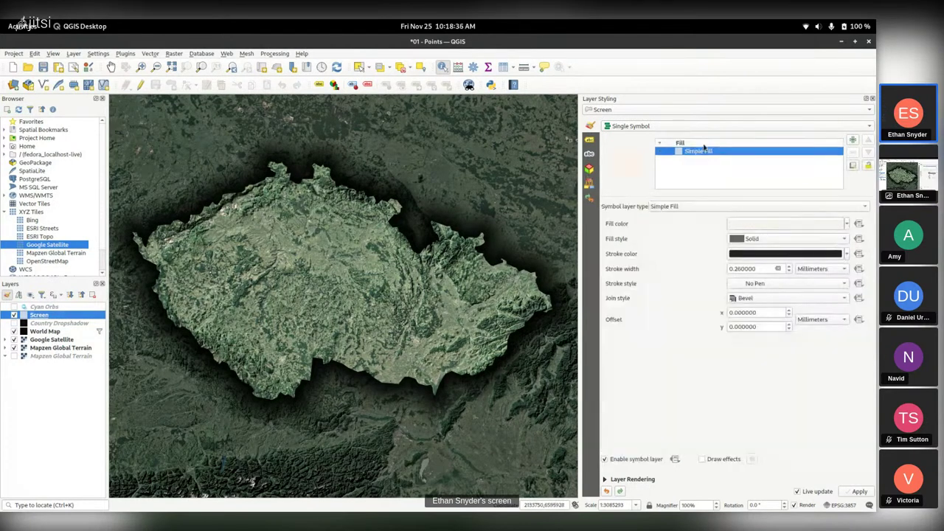
click(764, 228)
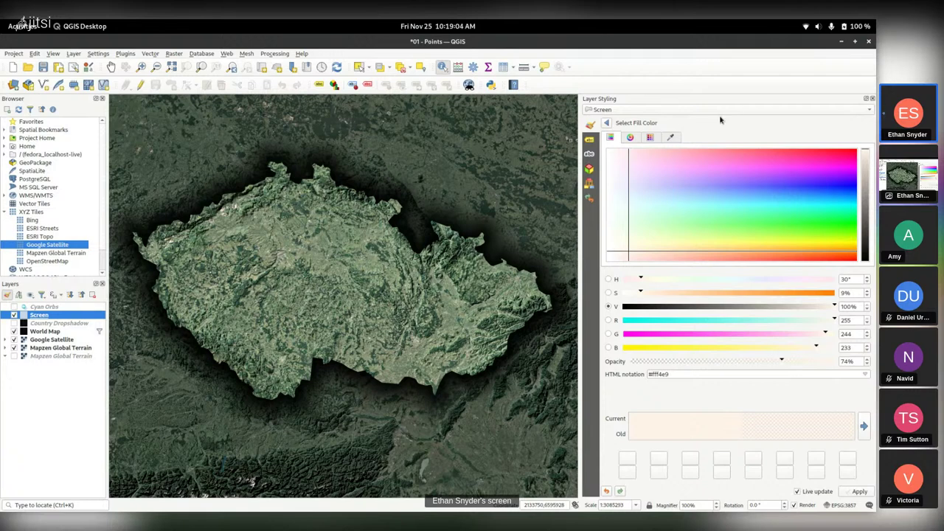
click(606, 123)
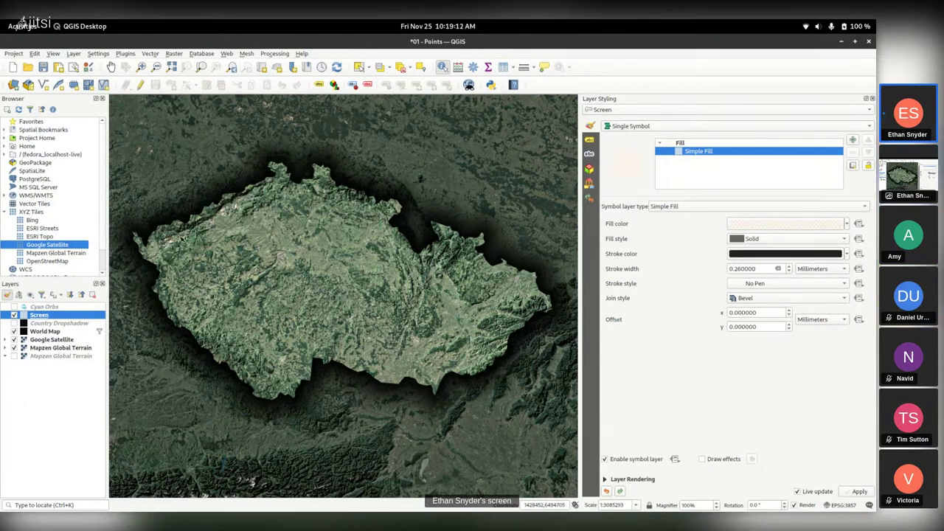
Step: In the web browser, load wolframalpha.com in a new tab
mouse_move(1, 22)
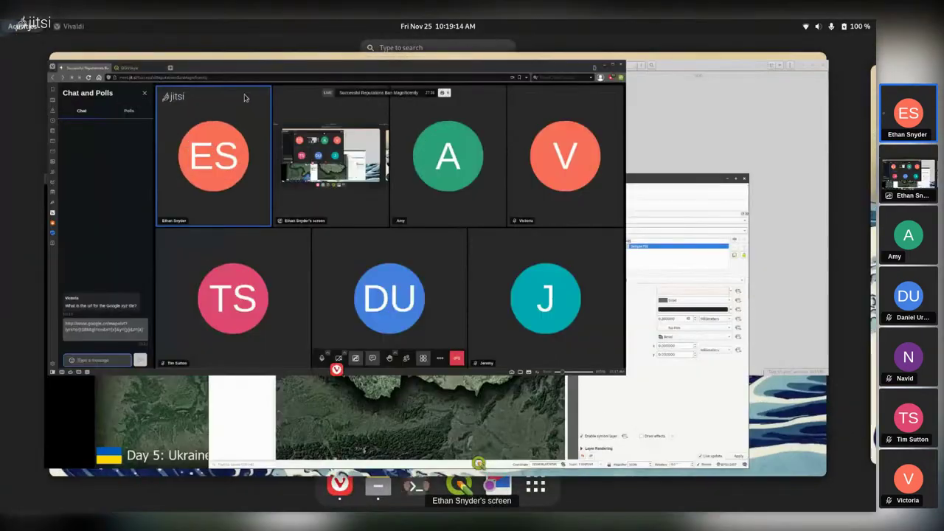
click(245, 99)
click(184, 41)
text(wolfram)
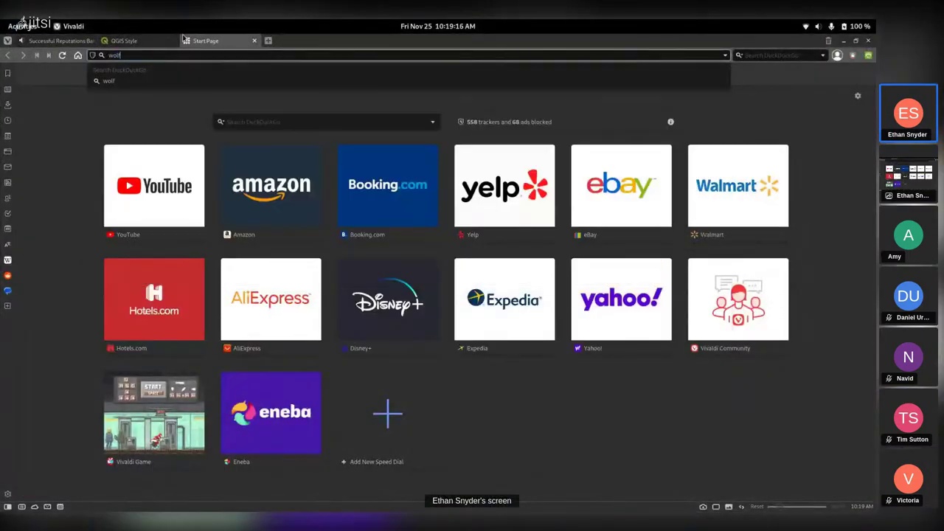
text(alpha.com)
key(Return)
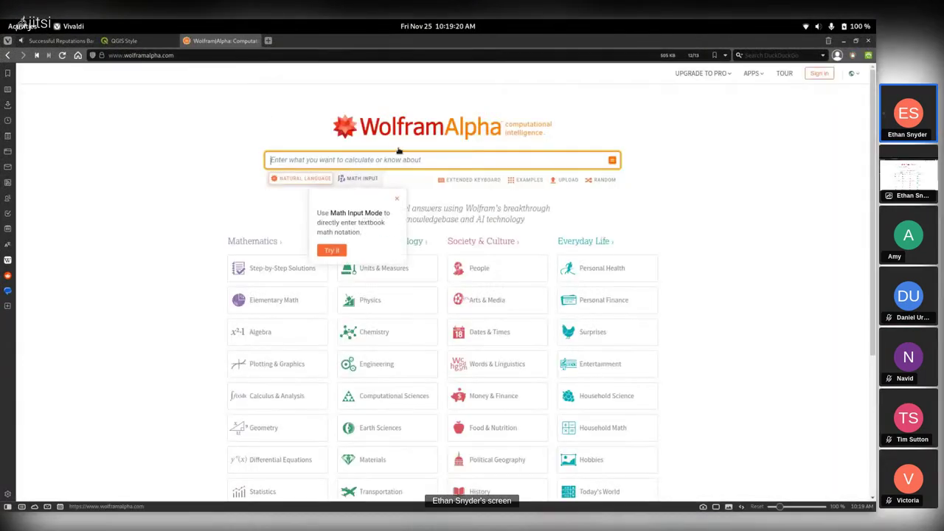
Step: Look up 5600K and view its perceived colour, RGB 255, 244, 233 (#FFF4E9), then return to QGIS
text(5600)
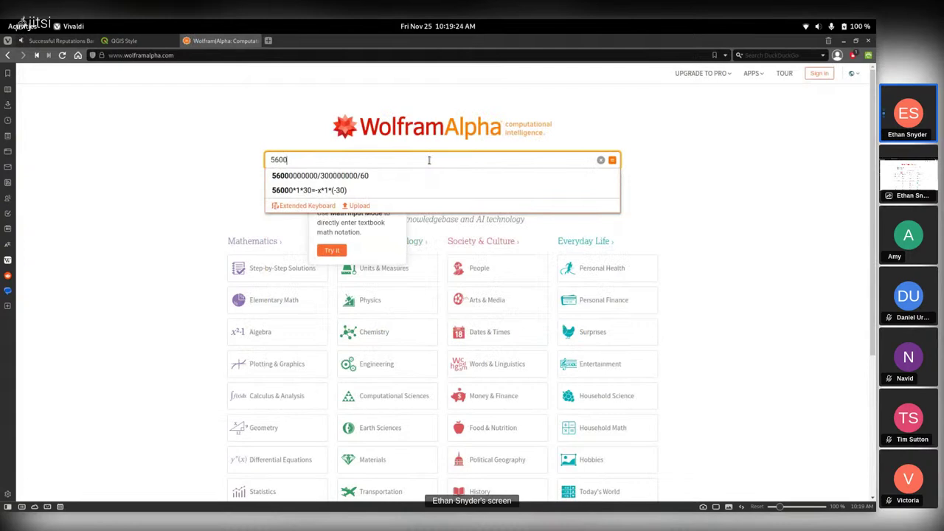
text(K)
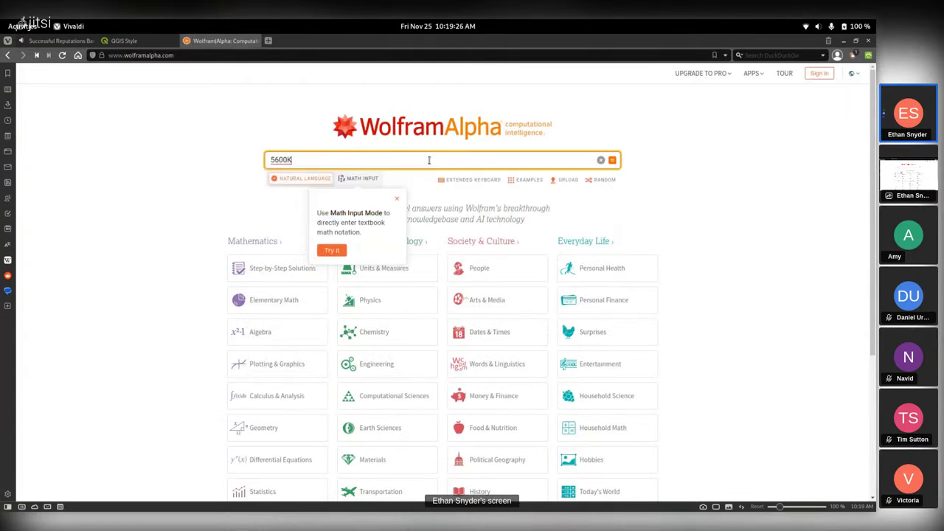
key(Return)
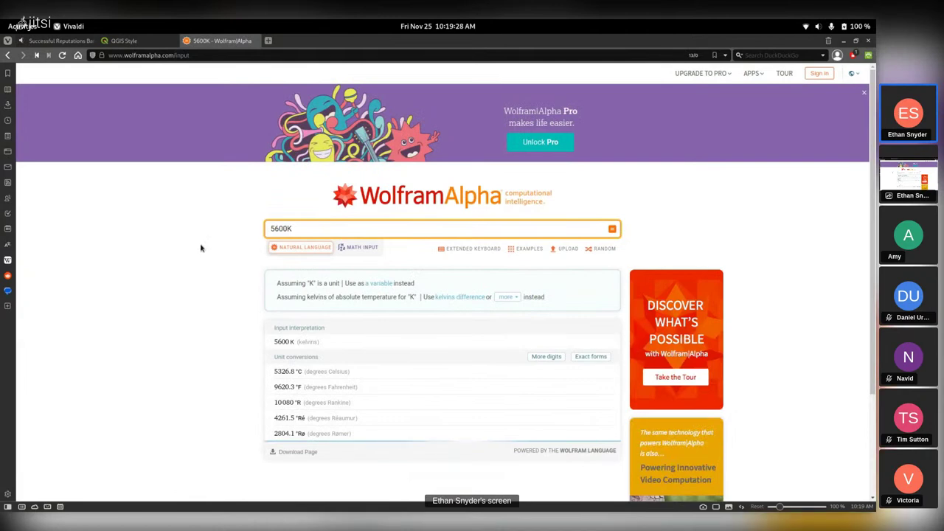
scroll(208, 236, down, 3)
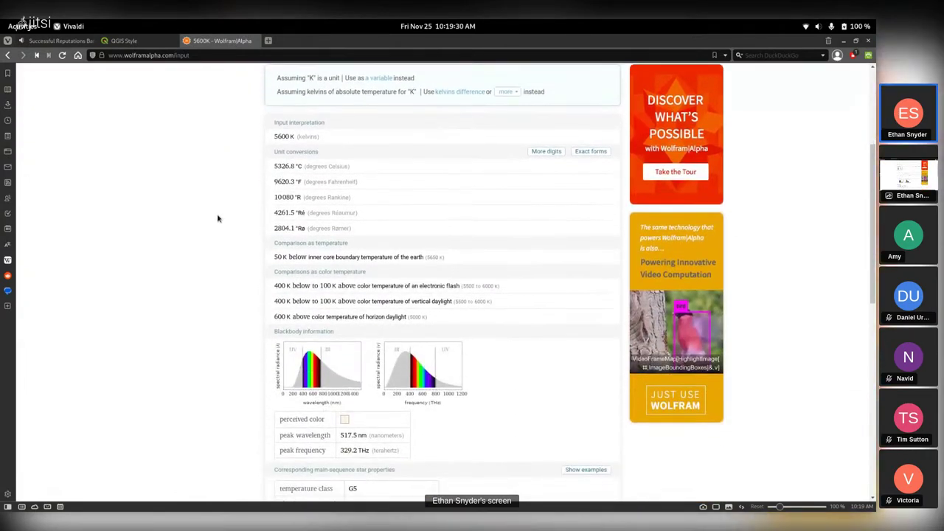
scroll(218, 216, down, 1)
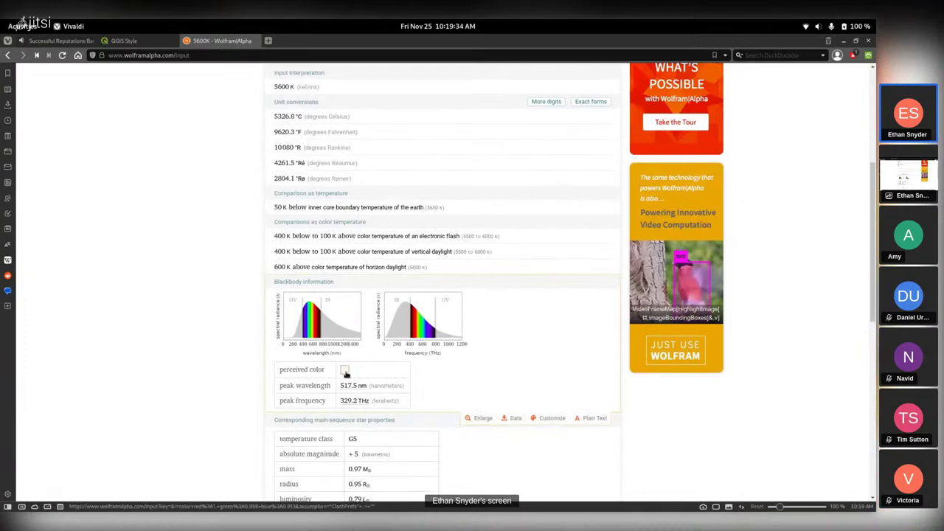
click(345, 373)
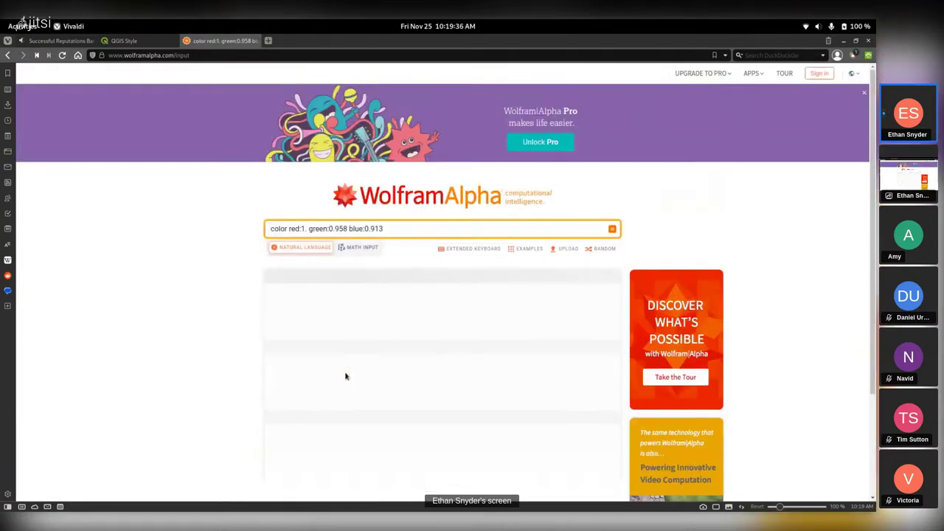
scroll(232, 277, down, 1)
scroll(232, 277, down, 1)
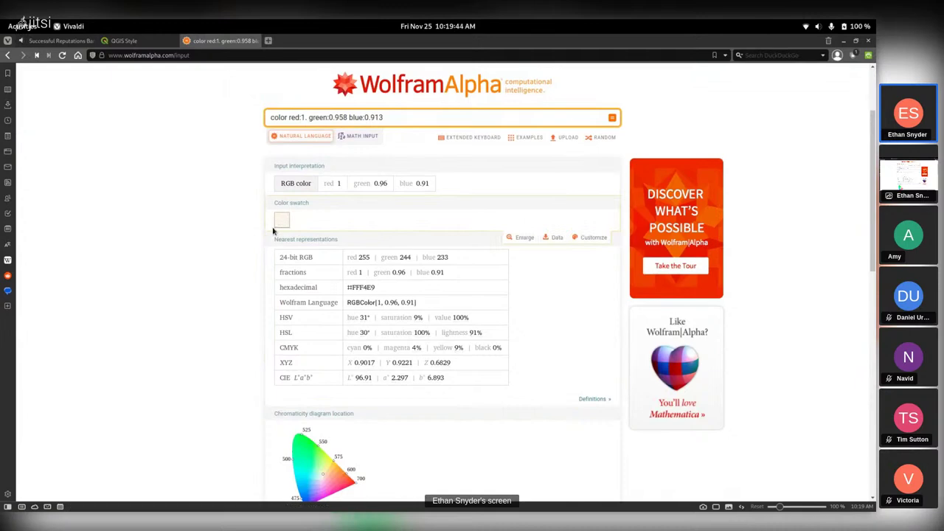
key(alt+Tab)
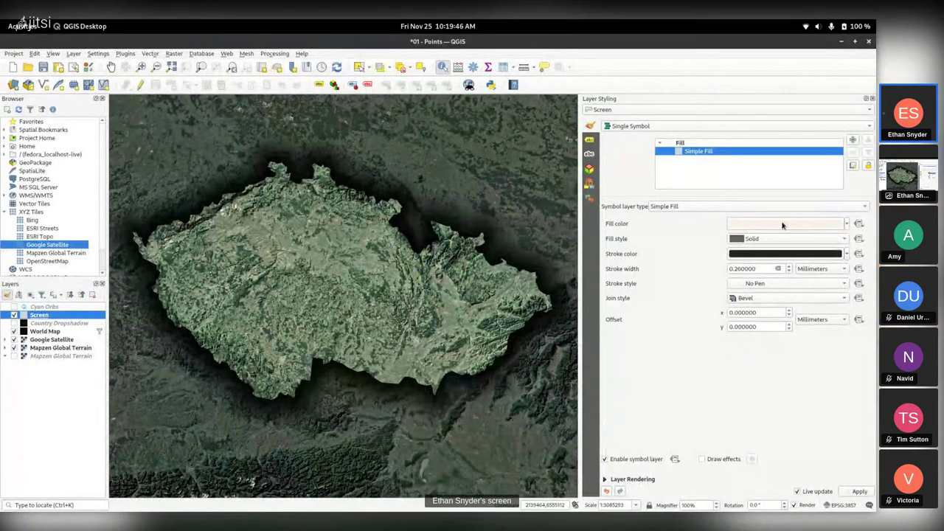
Step: Lower the Screen layer's #fff4e9 fill opacity to about 71%
right_click(794, 223)
click(794, 223)
click(794, 224)
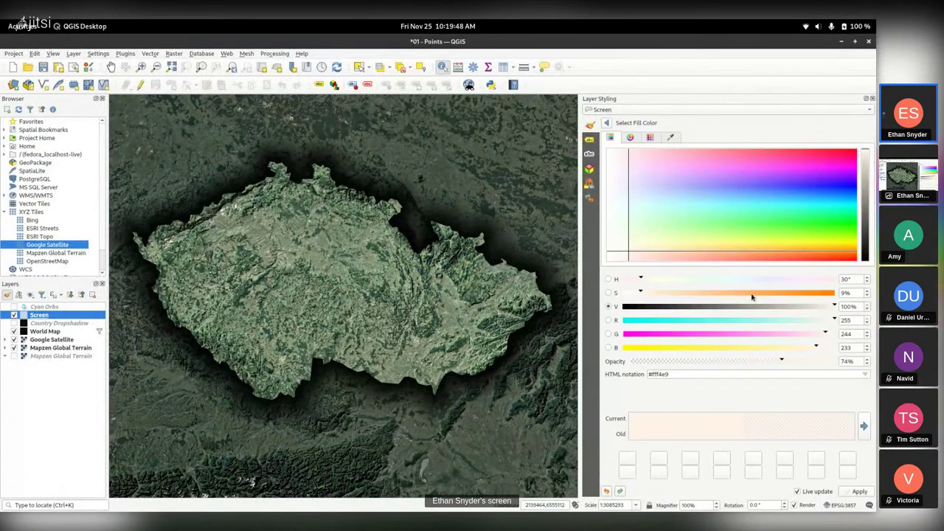
drag(782, 361, 763, 366)
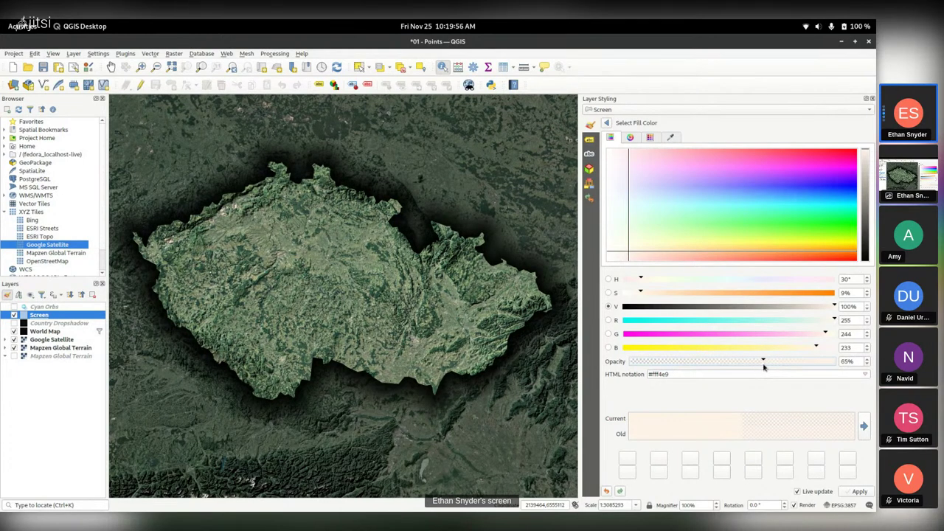
drag(763, 367, 779, 362)
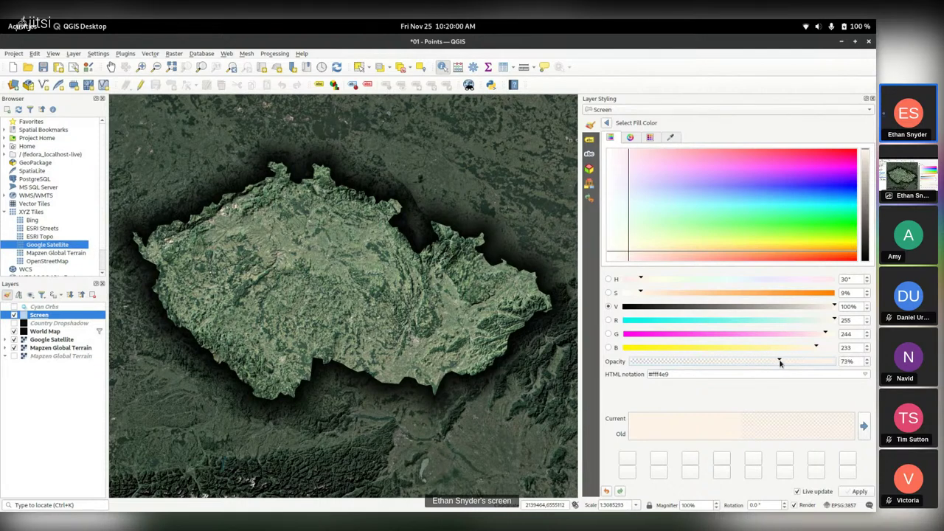
click(605, 122)
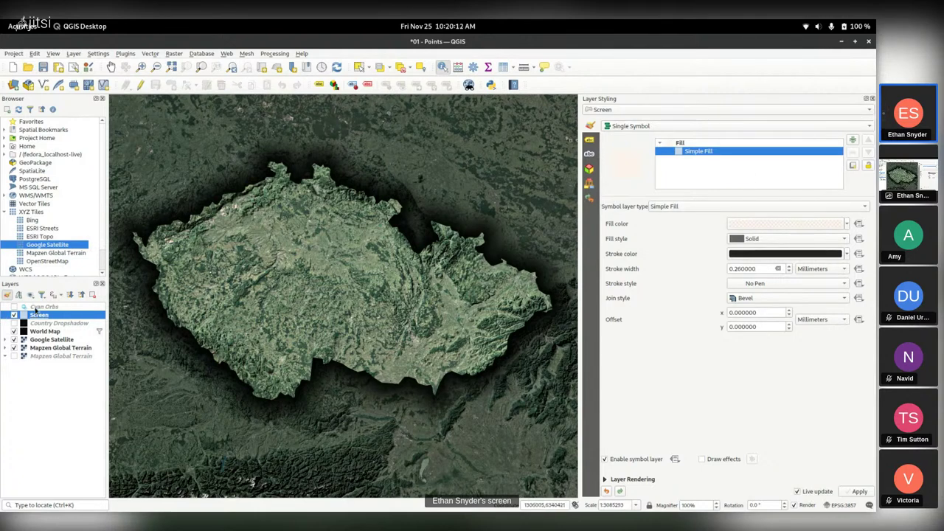
Step: Turn on the Cyan Orbs layer, collapse its marker symbol tree and widen the styling panel
click(34, 307)
click(13, 308)
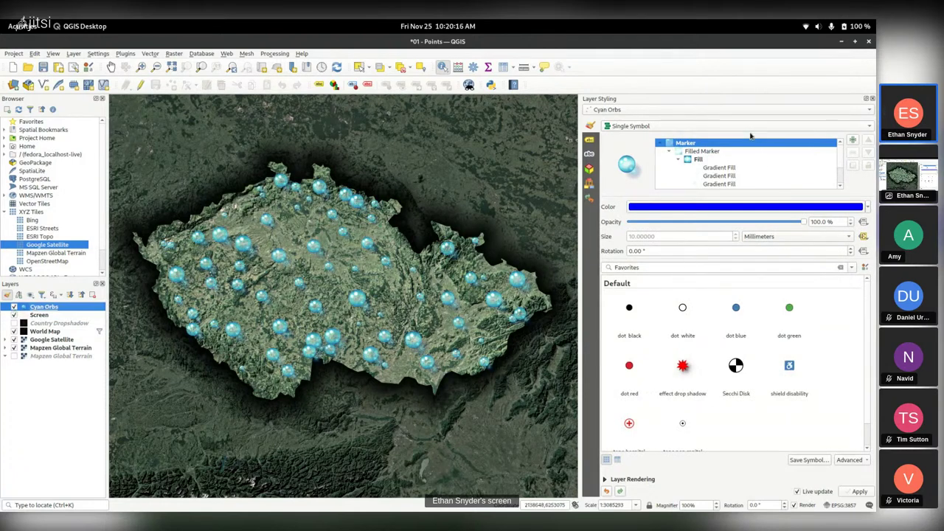
click(677, 160)
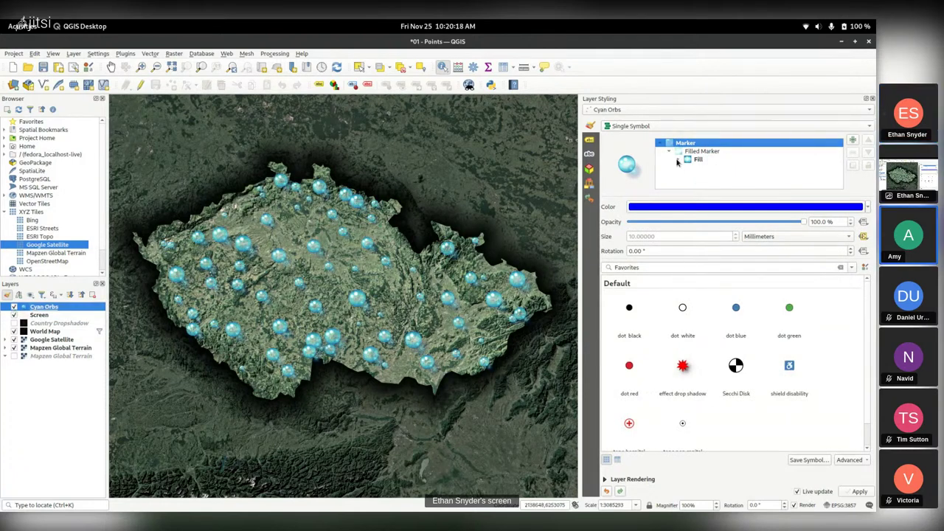
click(669, 151)
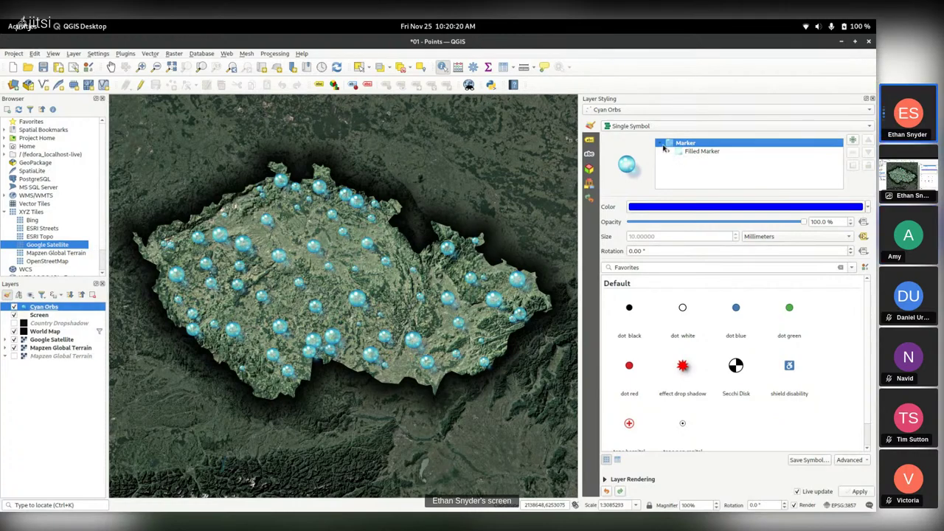
click(659, 143)
drag(578, 302, 567, 303)
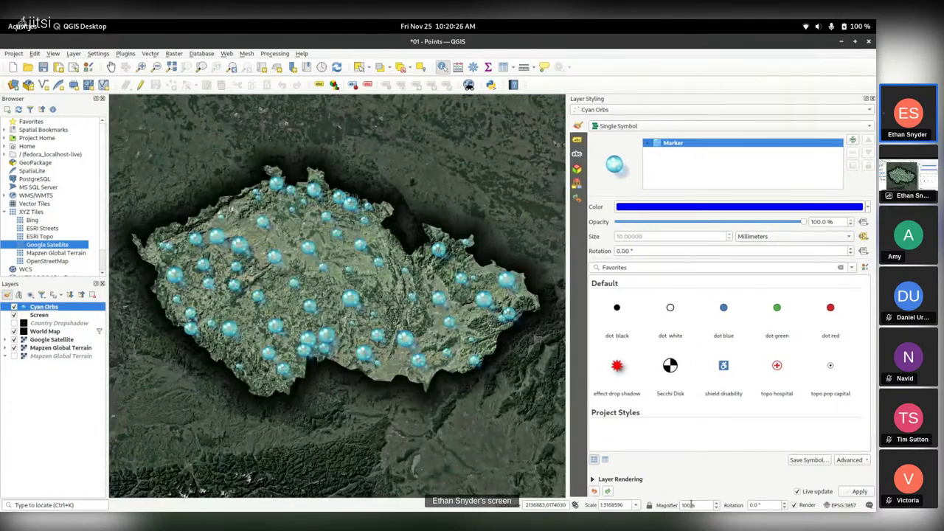
Step: Magnify the map to 500% on a large orb and hide the basemap, terrain and World Map layers
drag(688, 505, 696, 502)
text(500)
key(Return)
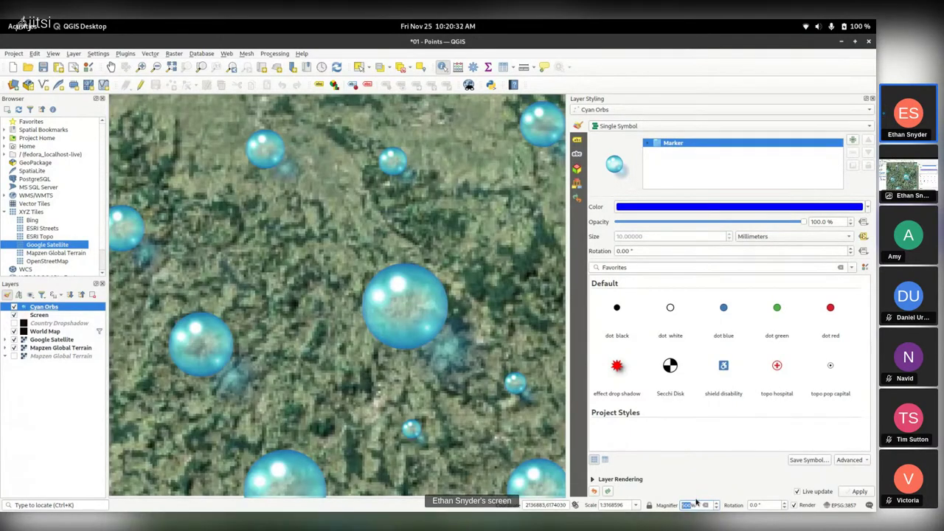
drag(446, 337, 361, 312)
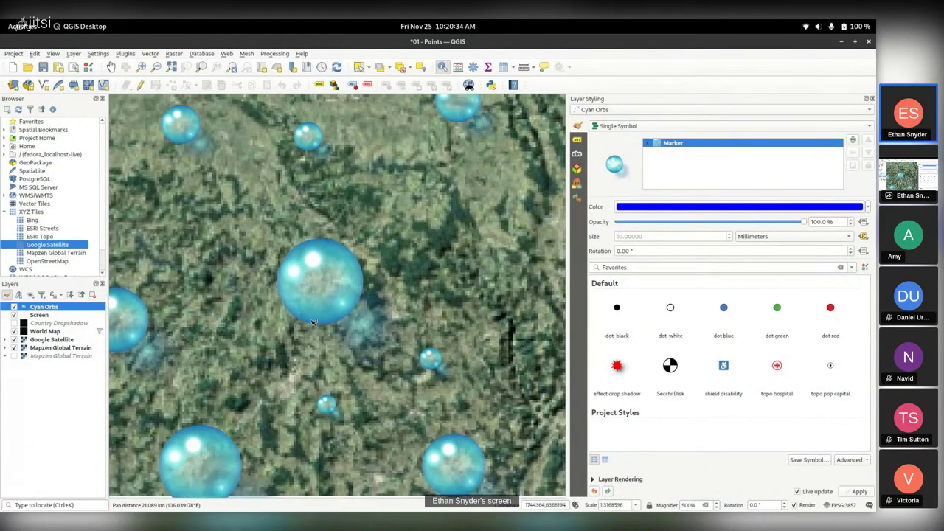
click(14, 339)
click(14, 347)
click(14, 331)
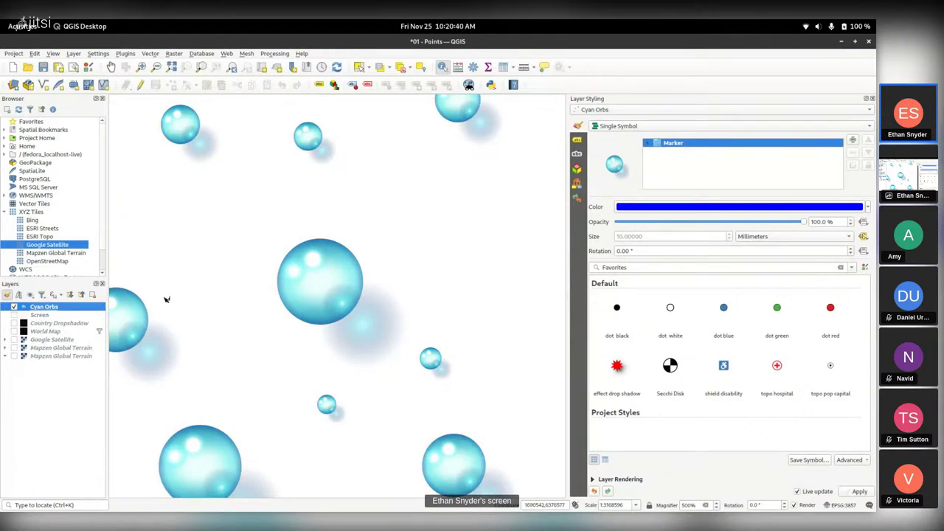
Step: Hide Cyan Orbs and re-enable World Map, Google Satellite and Mapzen Global Terrain, recentring on Czechia
click(34, 316)
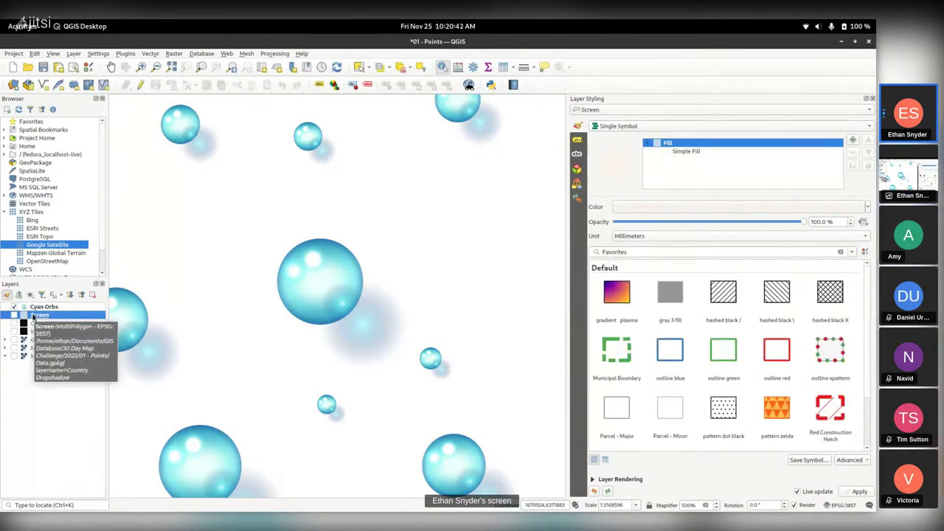
ctrl+click(14, 315)
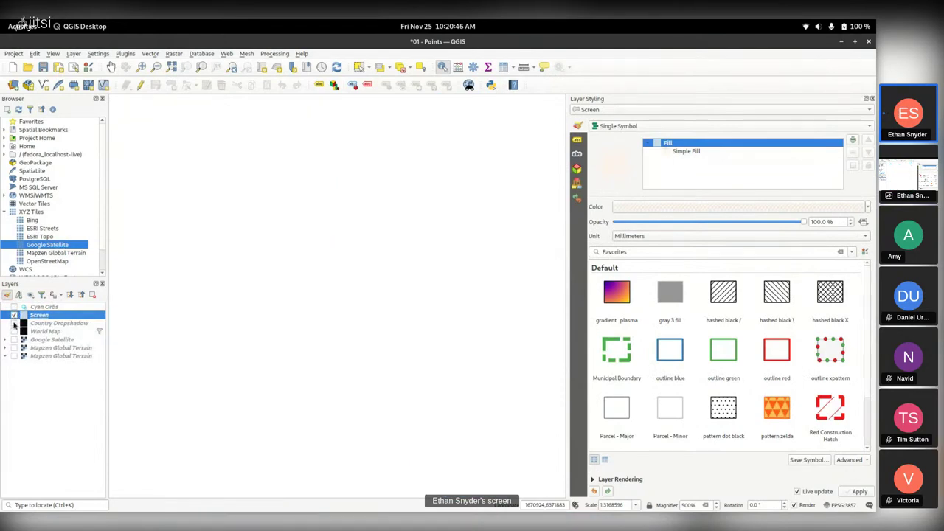
click(14, 331)
click(13, 340)
click(14, 348)
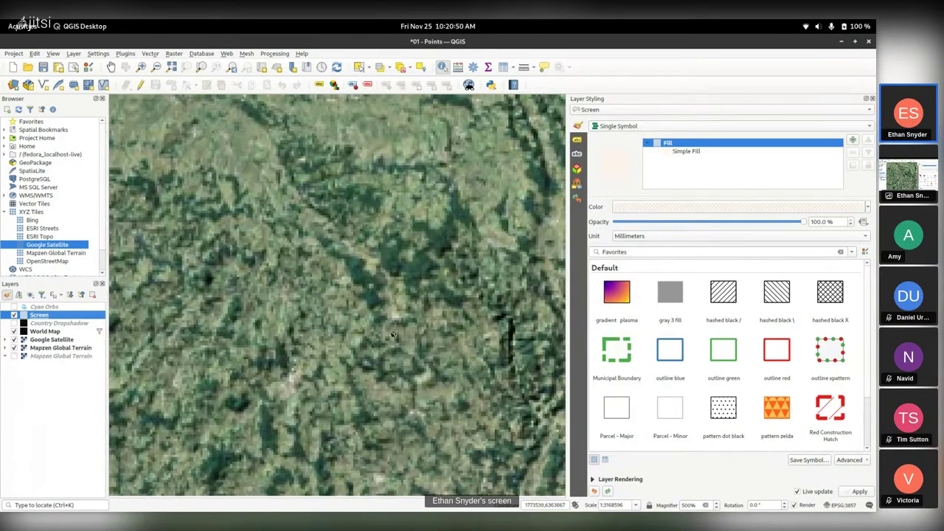
scroll(347, 302, down, 3)
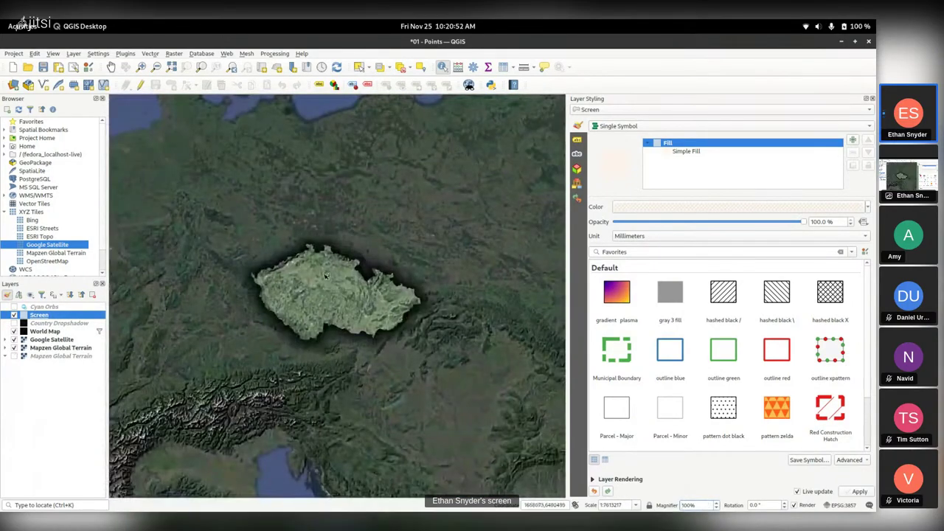
scroll(347, 303, up, 1)
drag(347, 302, 356, 317)
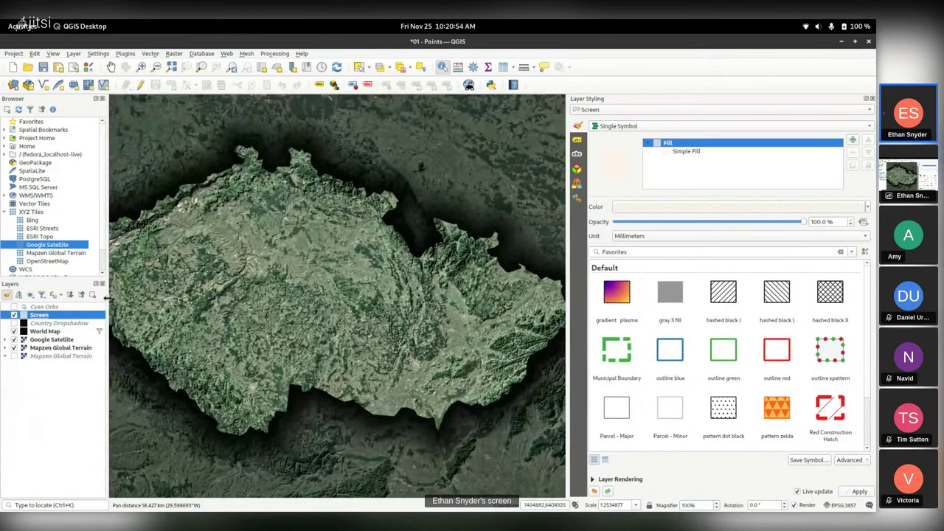
Step: Reveal the Screen layer's Layer Rendering options with its blending mode at Normal
click(687, 151)
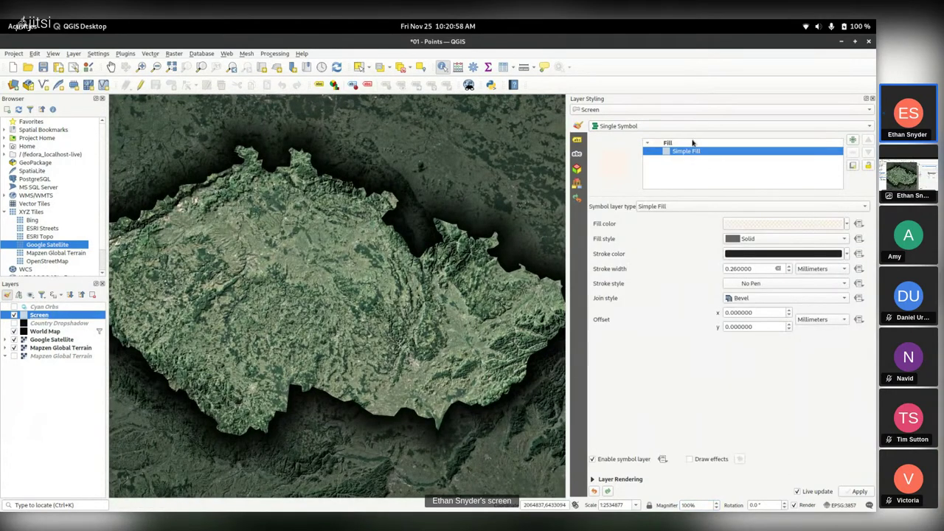
click(687, 144)
click(592, 479)
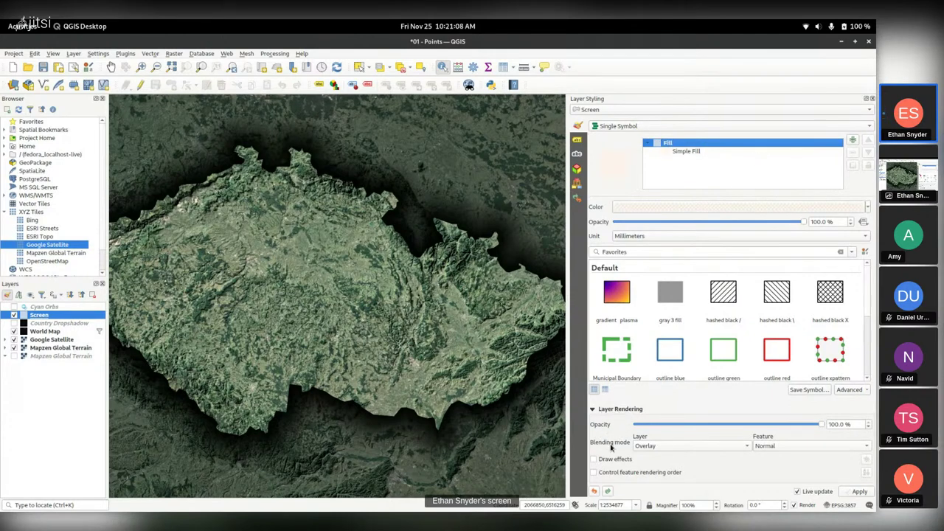
click(667, 442)
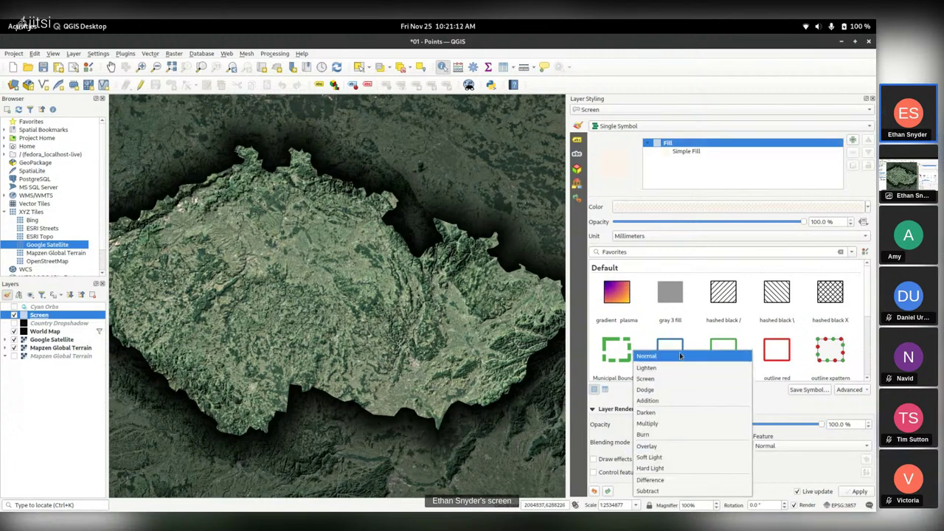
key(Escape)
click(667, 442)
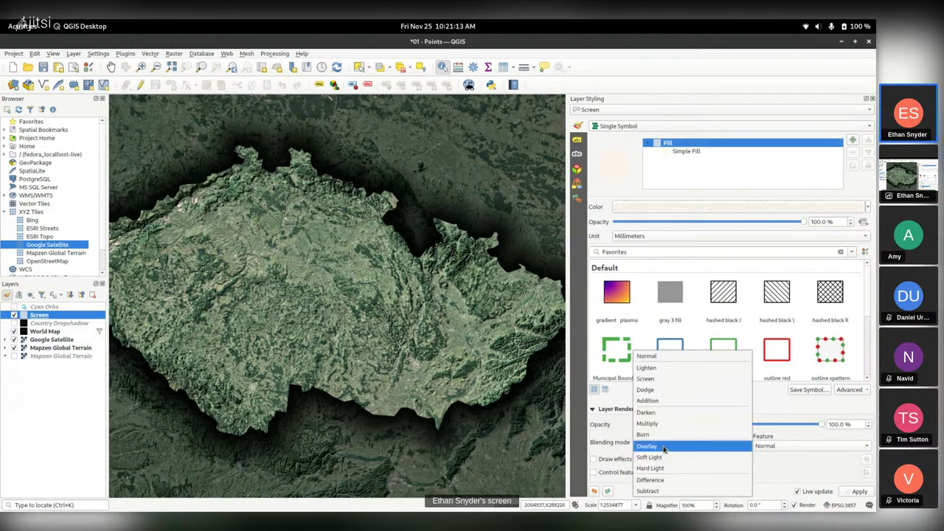
click(677, 362)
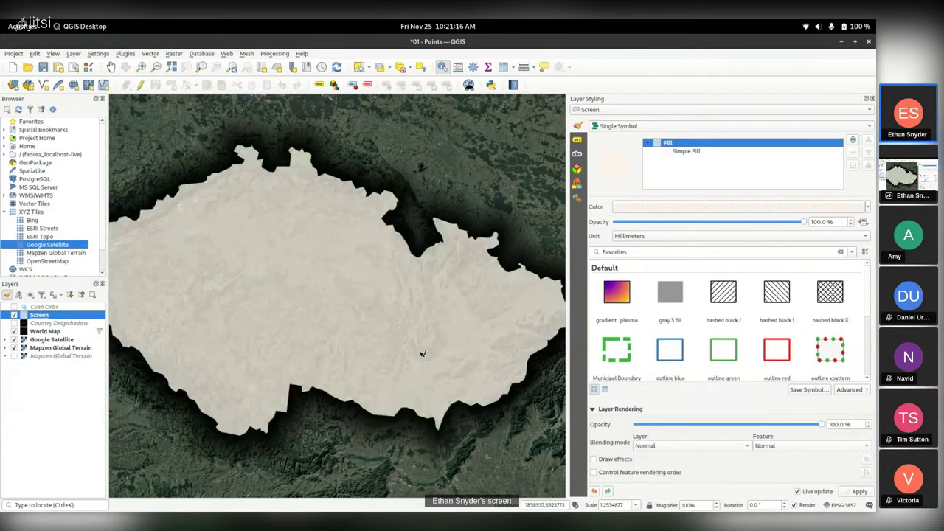
Step: Switch the Screen layer's blending mode to Multiply over the Czech satellite relief
drag(381, 314, 414, 304)
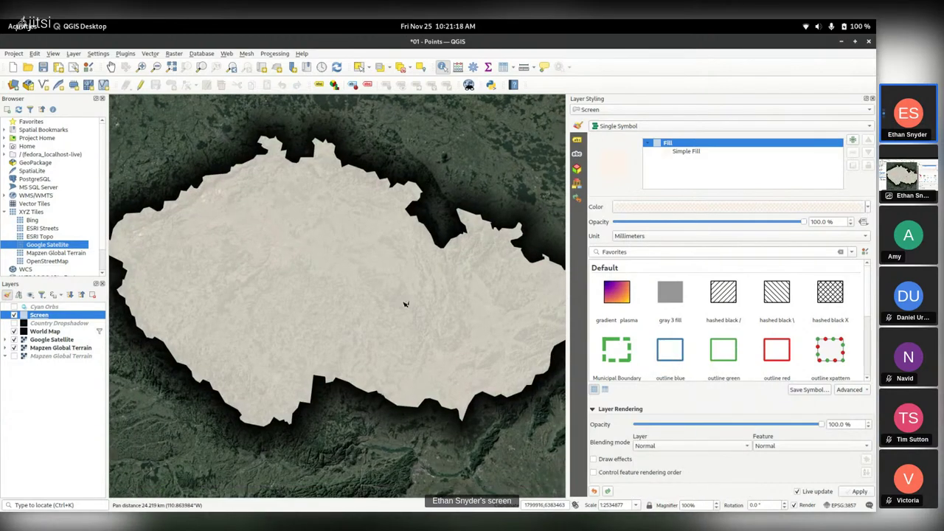
scroll(340, 285, down, 1)
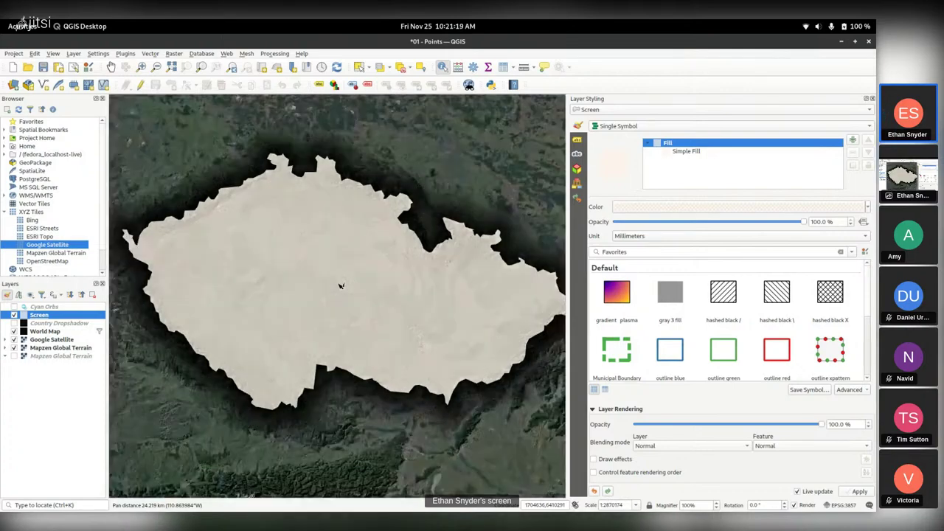
scroll(340, 286, down, 2)
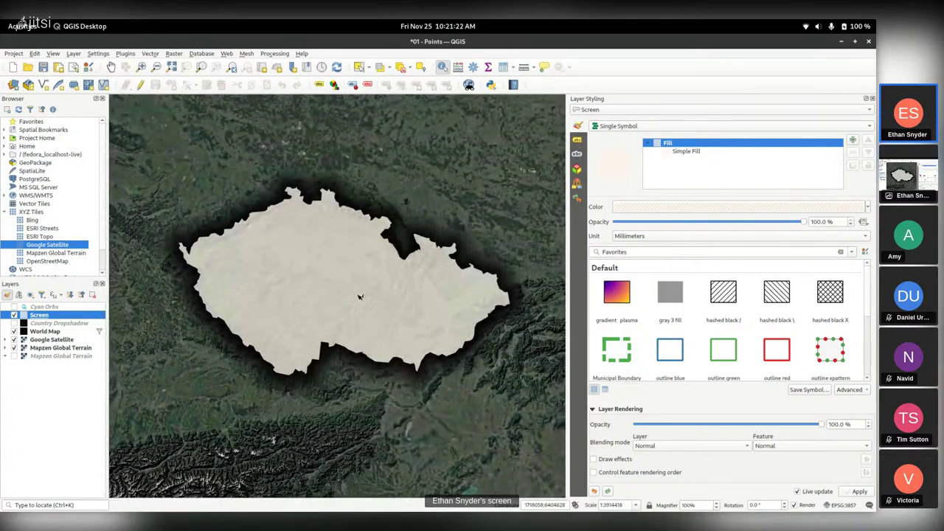
click(686, 445)
click(684, 383)
scroll(302, 270, up, 3)
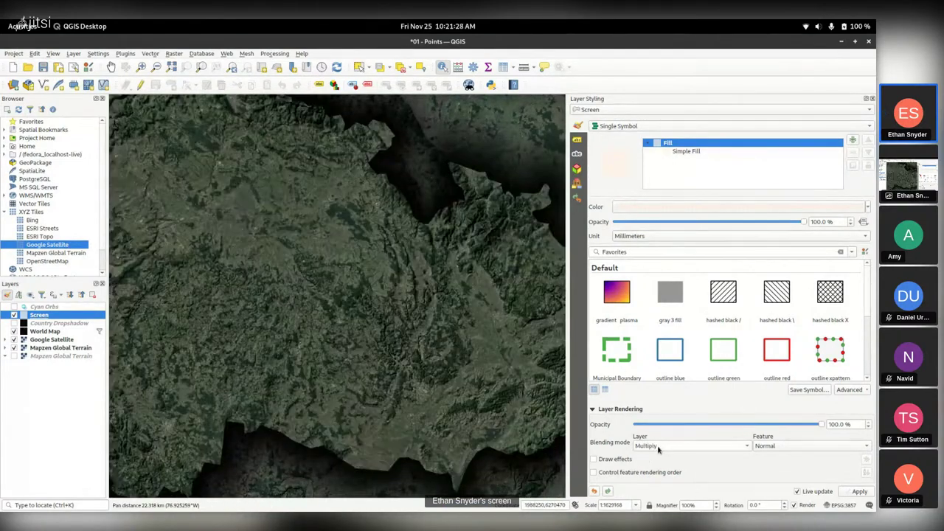
Step: Try the Screen, Dodge, Addition, Darken, Multiply and Burn blending modes on the Screen layer
click(659, 447)
click(664, 393)
click(668, 444)
click(682, 411)
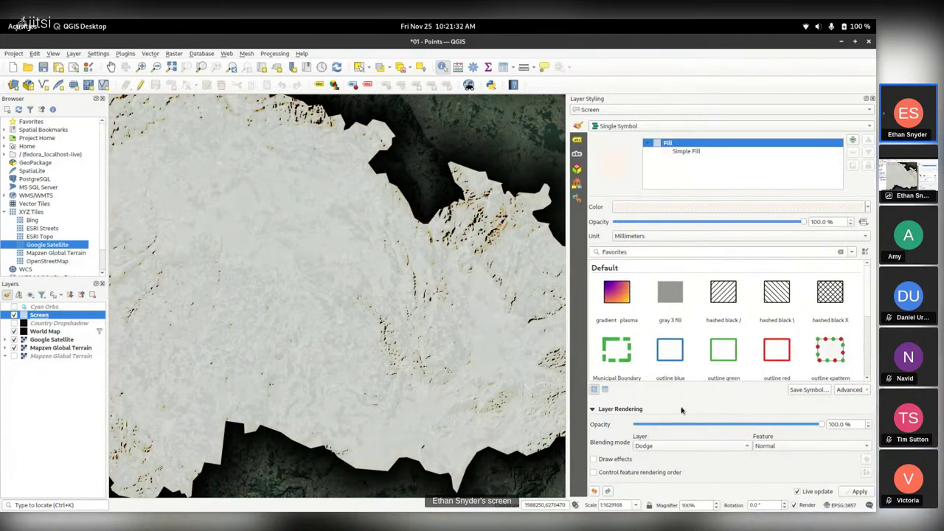
click(673, 446)
click(676, 419)
click(663, 446)
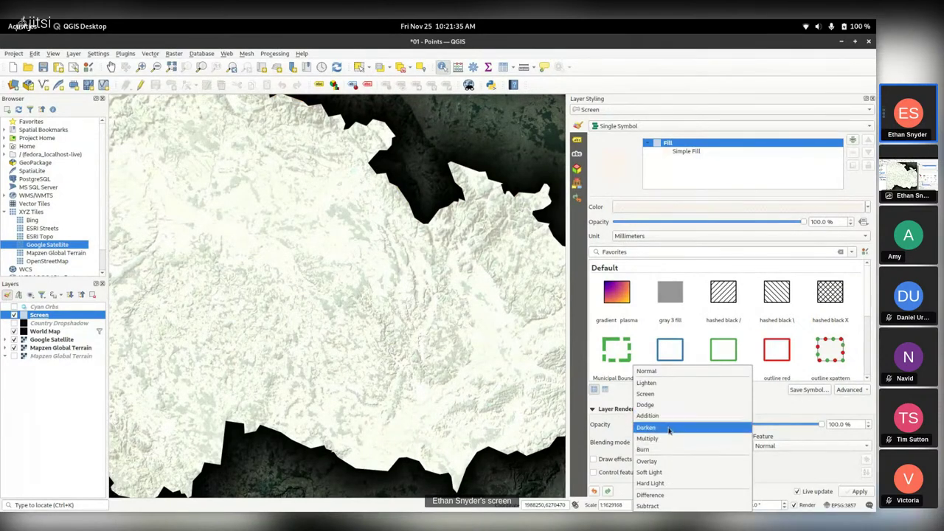
click(666, 445)
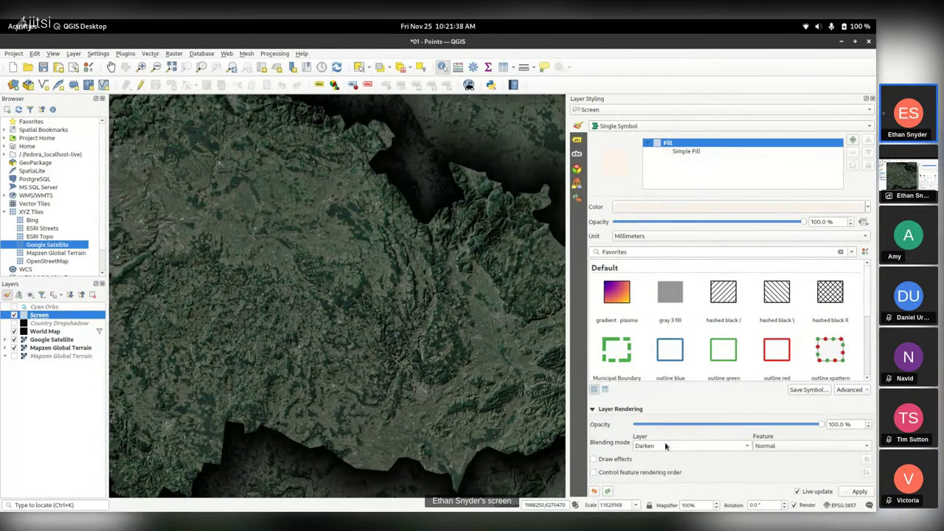
click(665, 445)
click(669, 440)
click(668, 452)
click(672, 448)
Step: Compare Overlay, Soft Light, Hard Light and Difference blending, settling on Overlay
scroll(487, 413, down, 1)
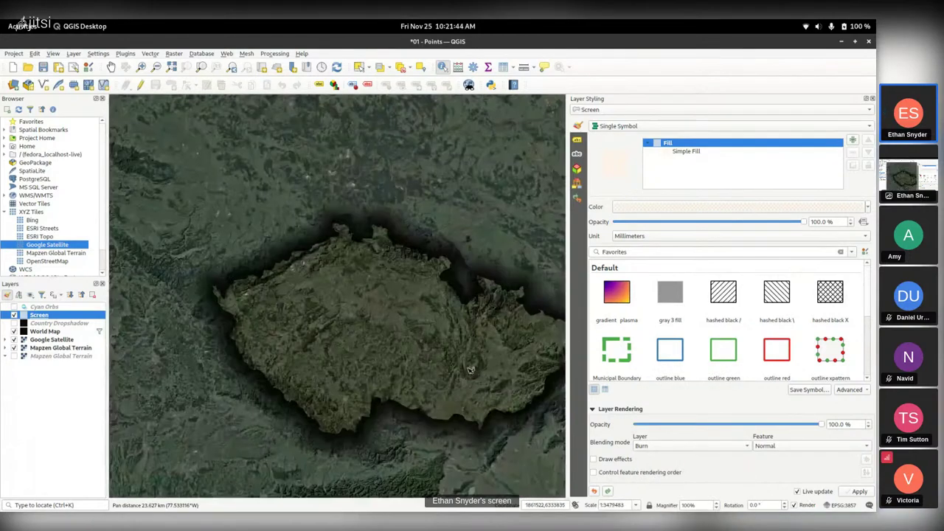
drag(562, 438, 510, 408)
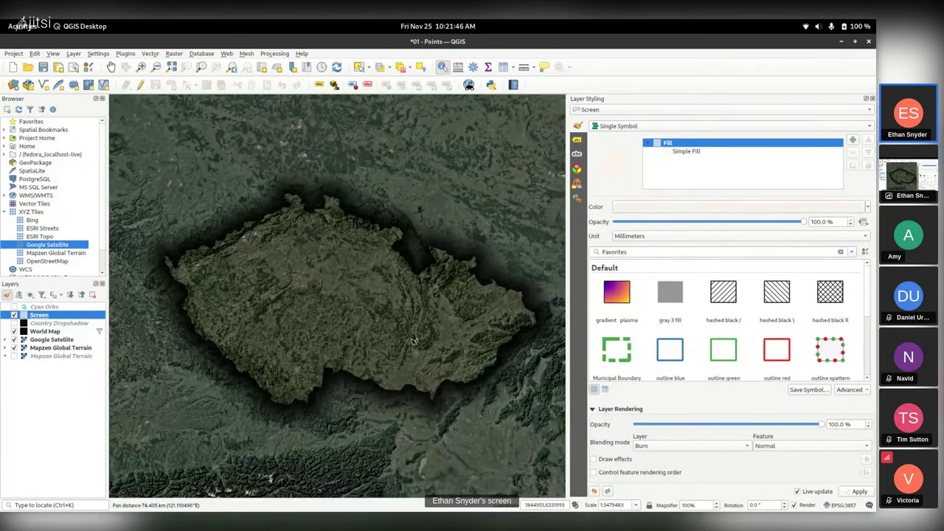
click(680, 448)
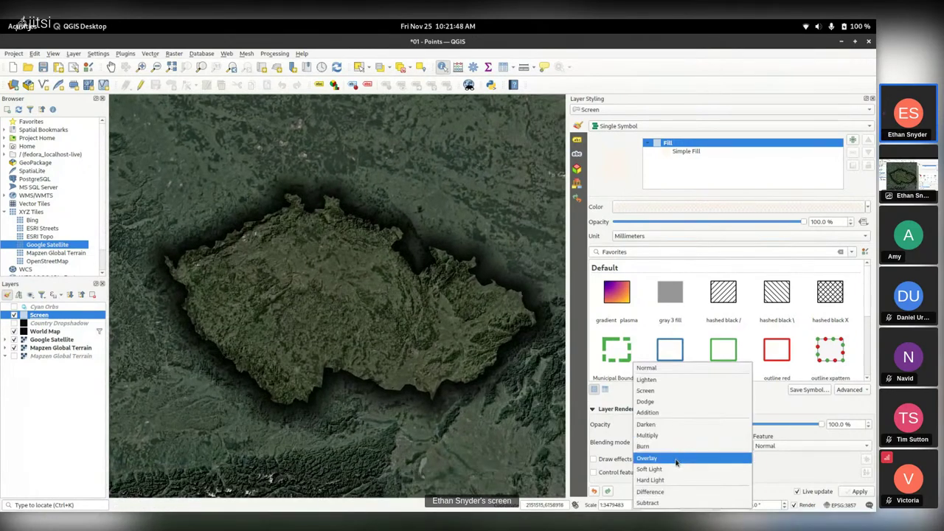
click(680, 455)
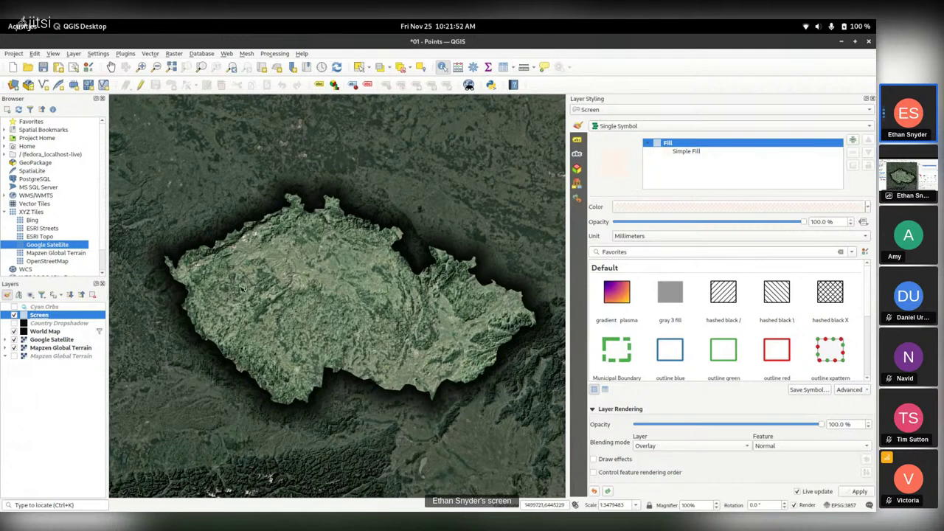
click(677, 449)
click(678, 454)
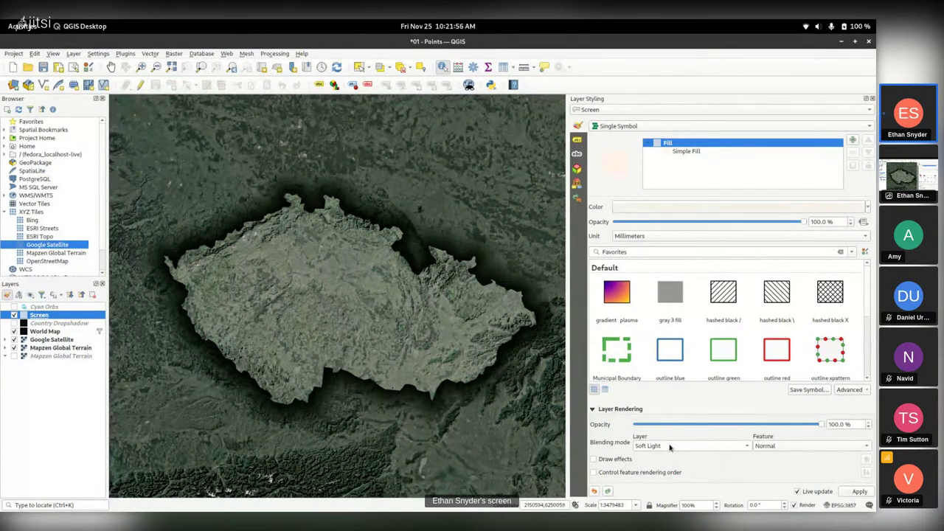
click(670, 447)
click(666, 461)
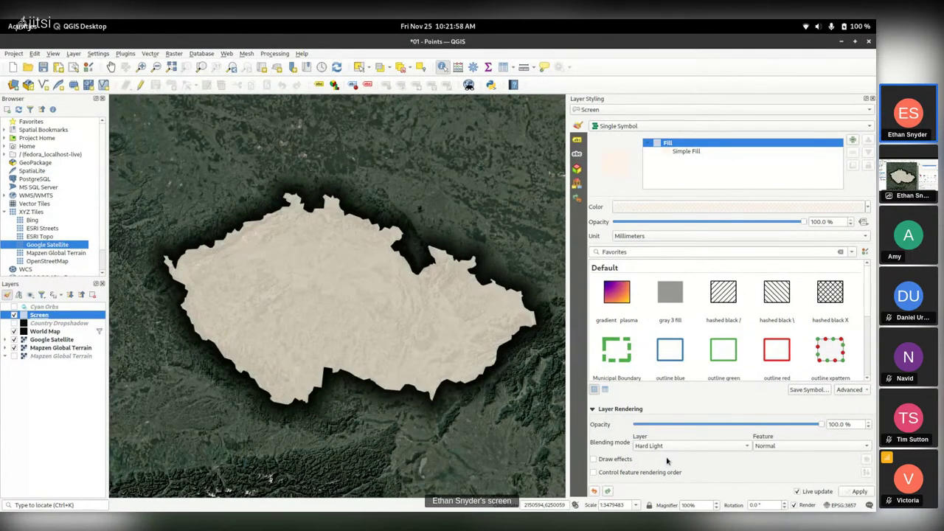
click(675, 447)
click(673, 458)
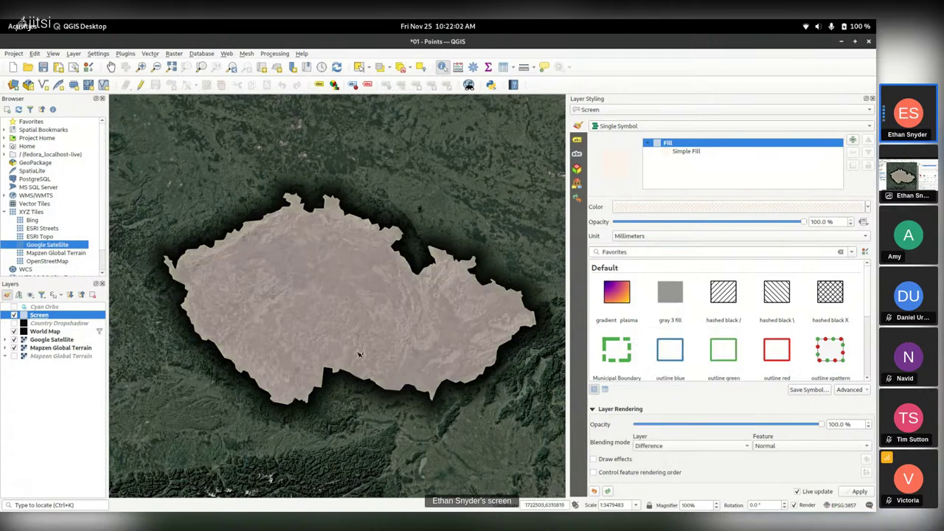
click(694, 449)
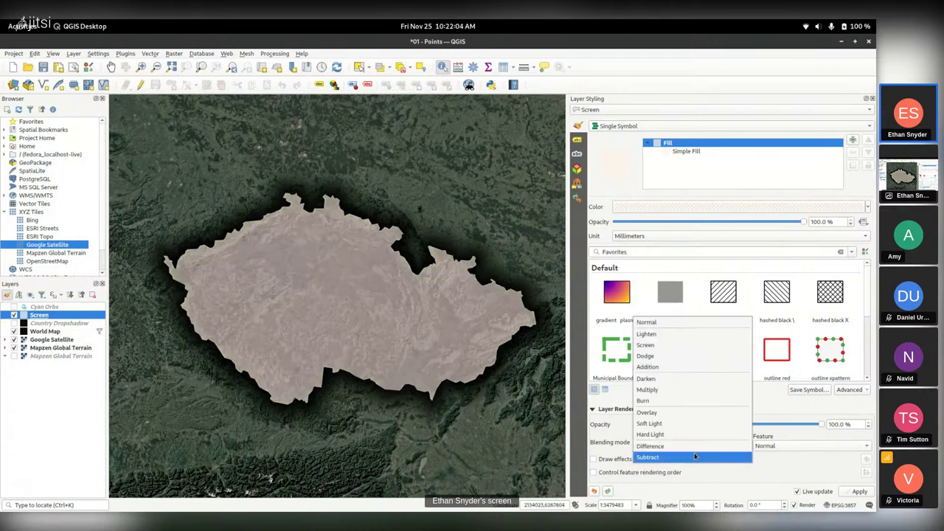
click(694, 446)
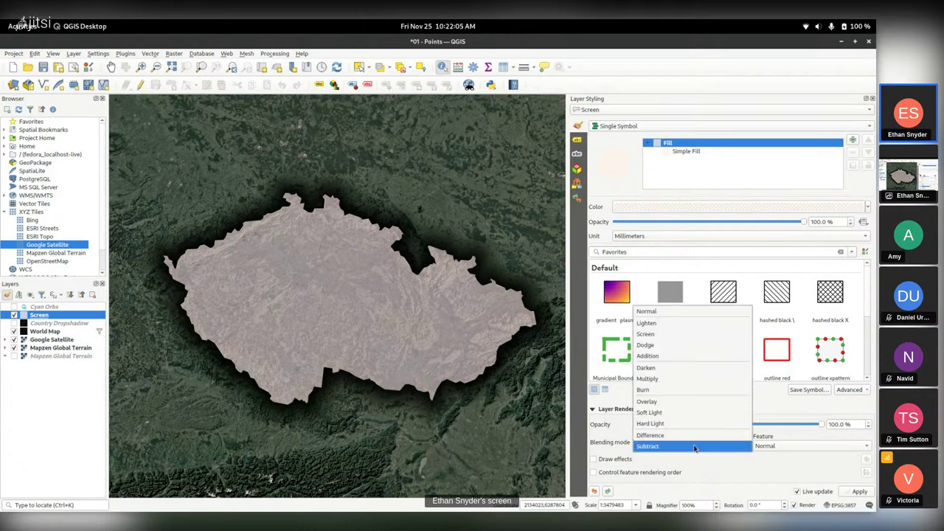
click(691, 401)
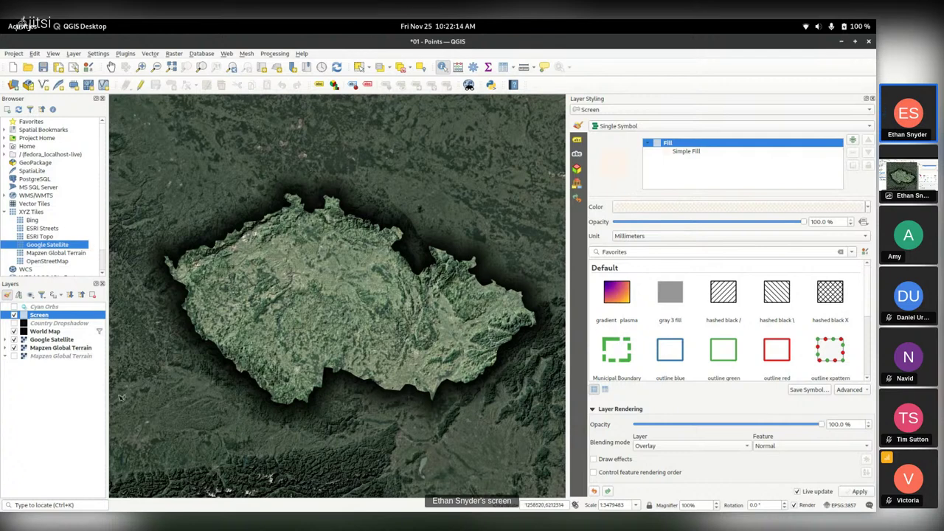
Step: Show Cyan Orbs alone, hiding Screen, World Map, Google Satellite and Mapzen Global Terrain, centred on a large orb
click(13, 307)
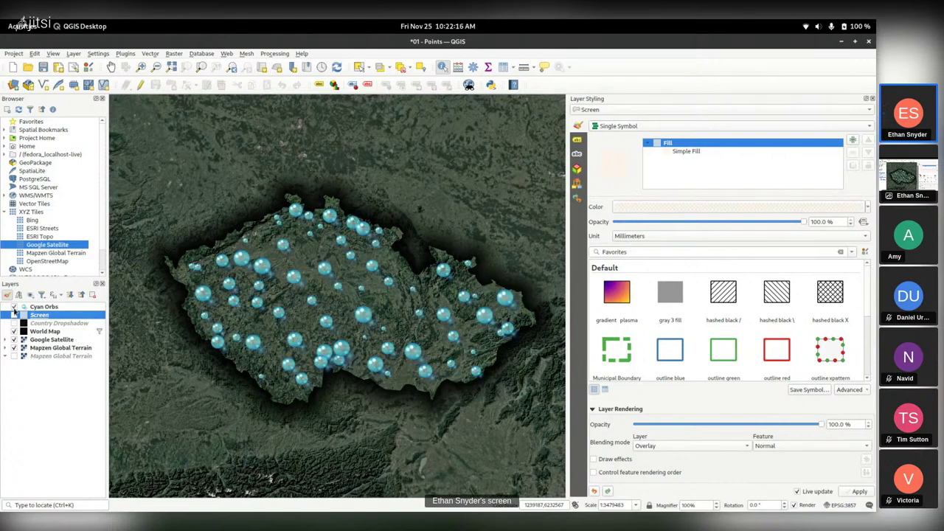
click(13, 331)
click(13, 339)
click(13, 348)
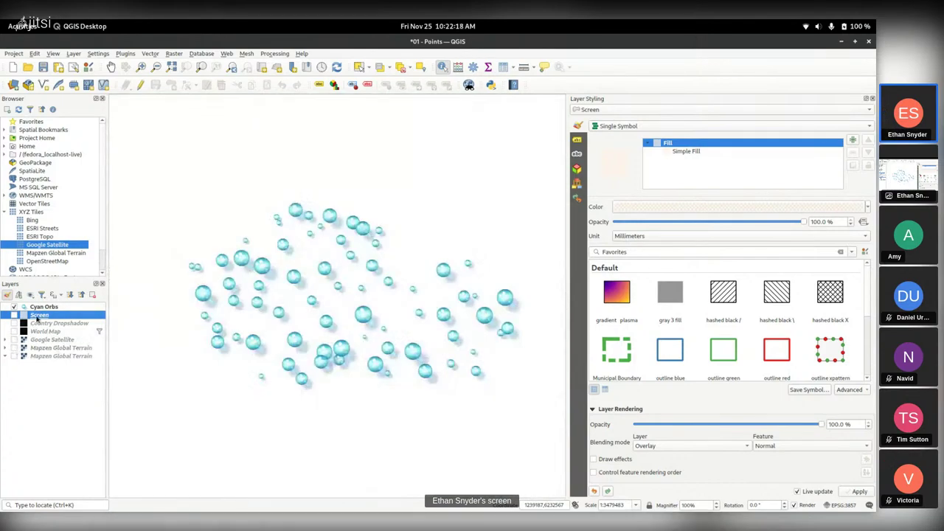
click(44, 308)
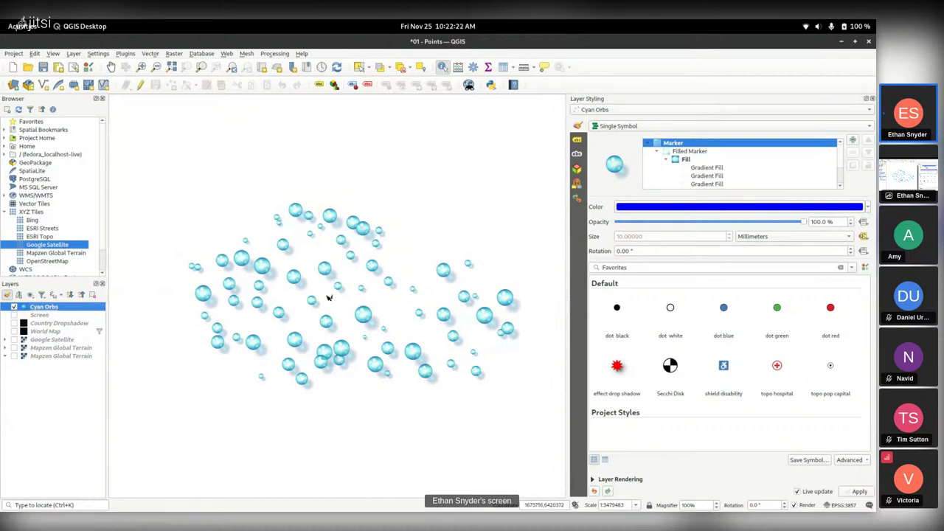
scroll(326, 297, up, 1)
scroll(693, 504, up, 5)
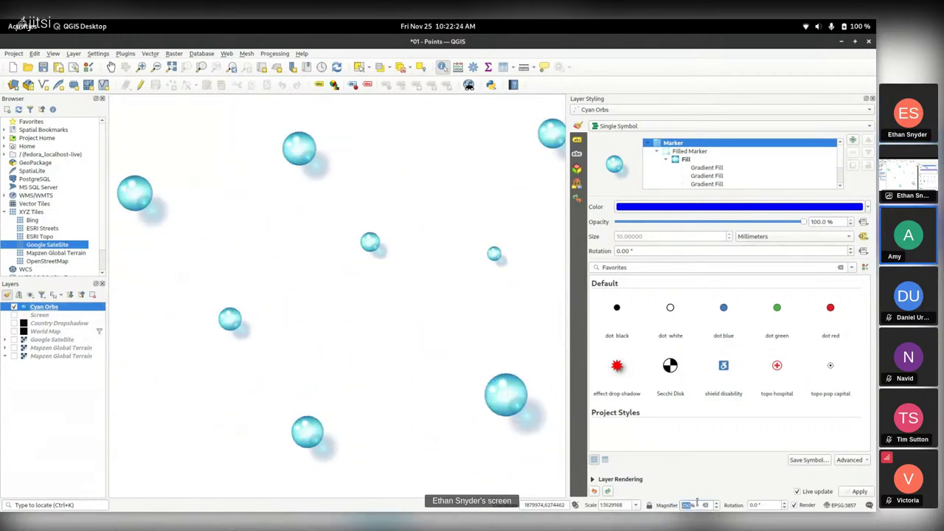
drag(362, 342, 399, 265)
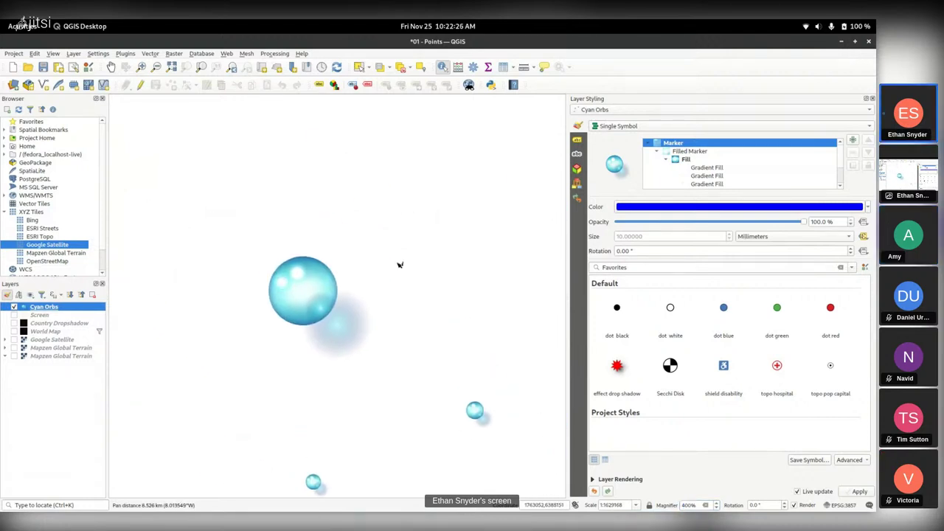
Step: Inspect the orb's Filled Marker layer, keeping its type, and its Fill settings
click(701, 151)
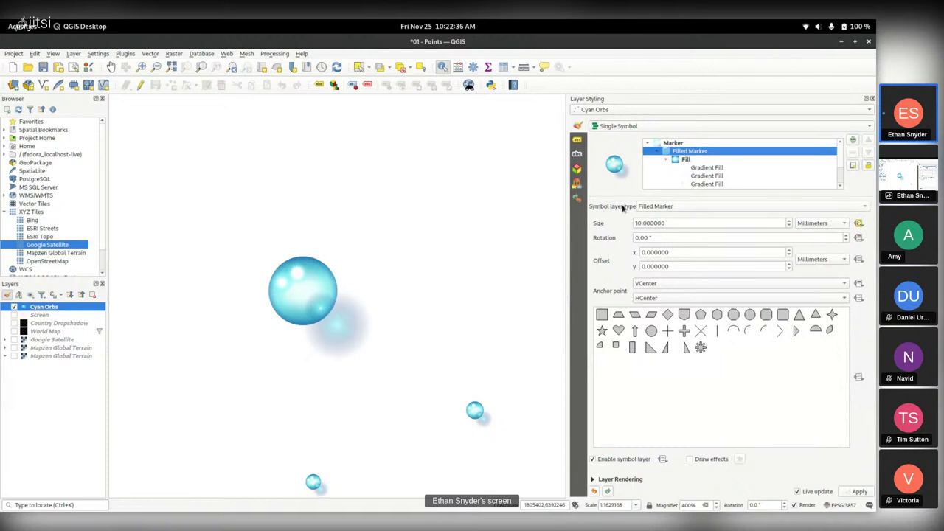
click(692, 207)
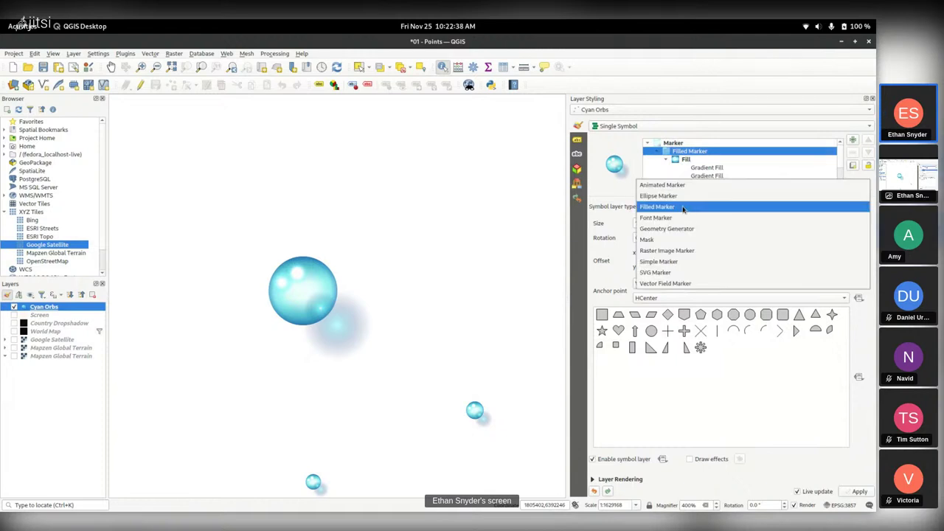
click(672, 208)
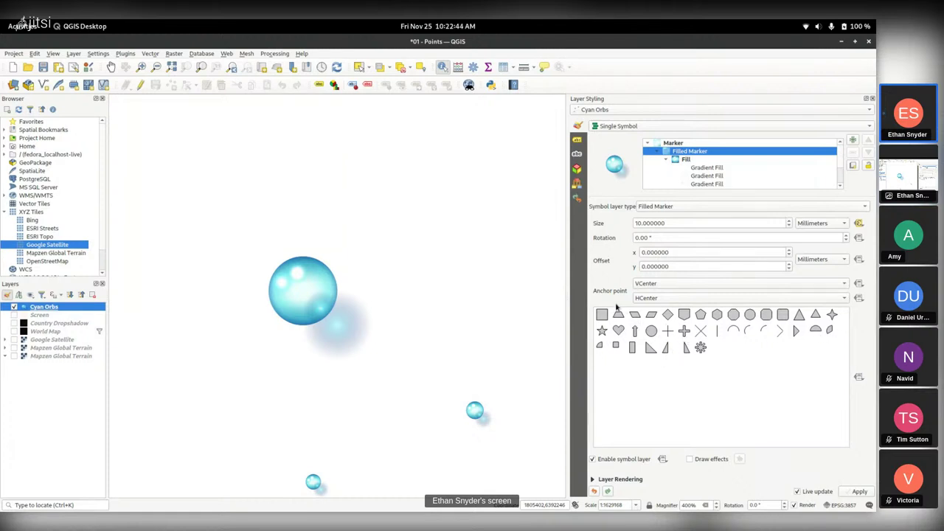
click(684, 160)
scroll(699, 160, down, 3)
scroll(717, 181, up, 3)
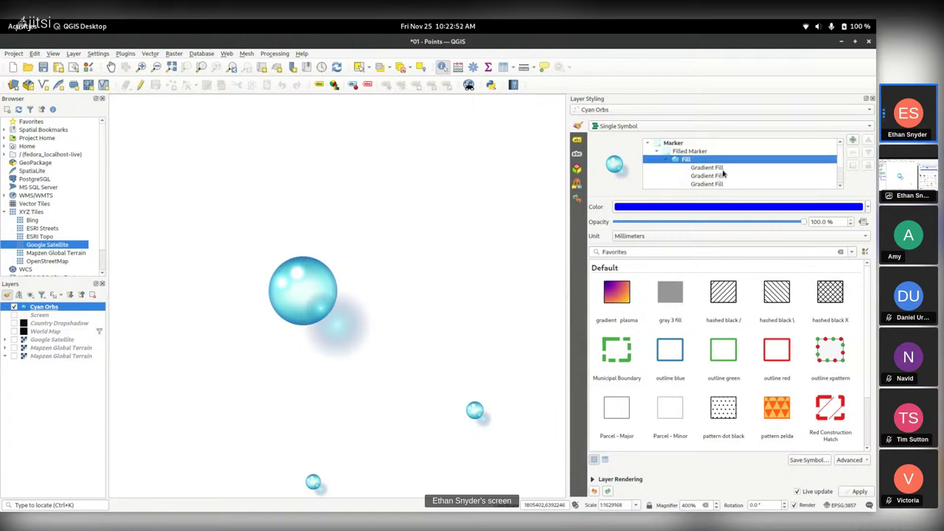
Step: Step through the Gradient Fill layers down to the Shapeburst Fill shadow settings
click(725, 168)
scroll(725, 170, down, 3)
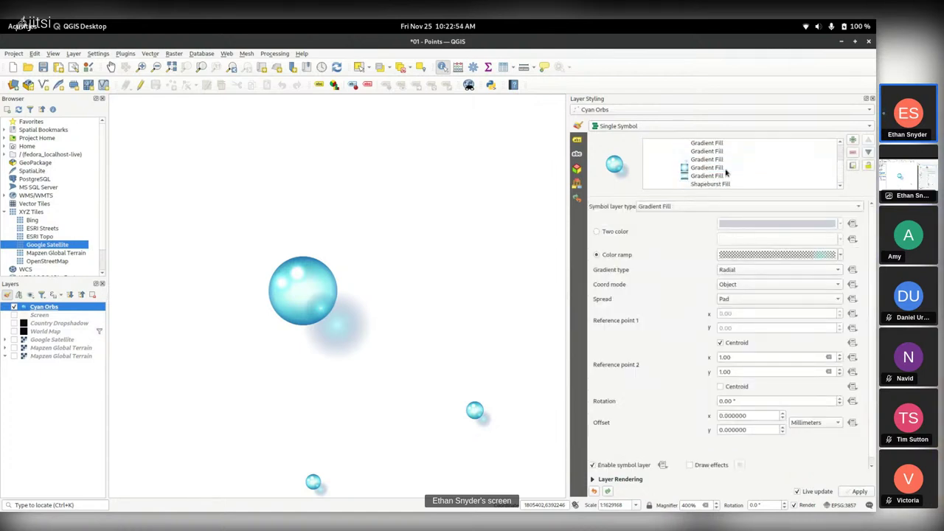
scroll(725, 175, up, 4)
scroll(718, 173, down, 1)
scroll(715, 170, up, 1)
scroll(720, 170, down, 3)
click(713, 177)
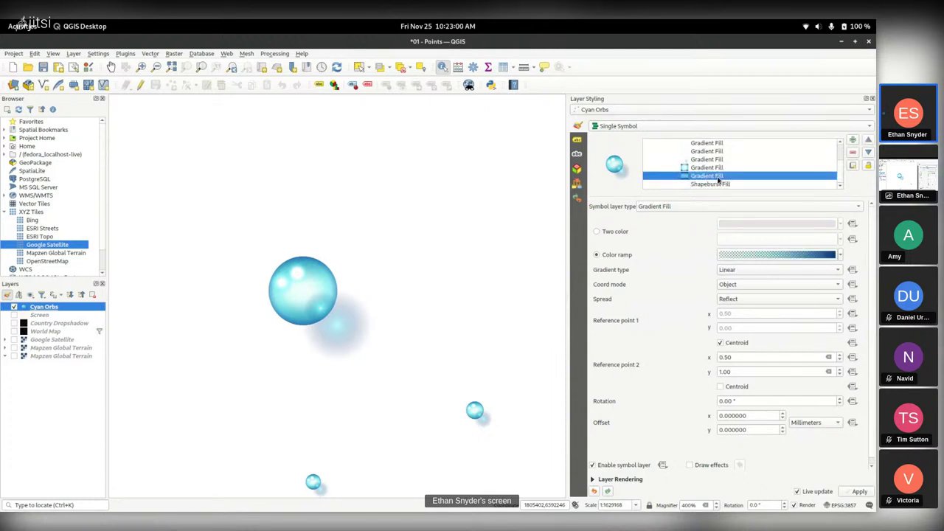
click(726, 185)
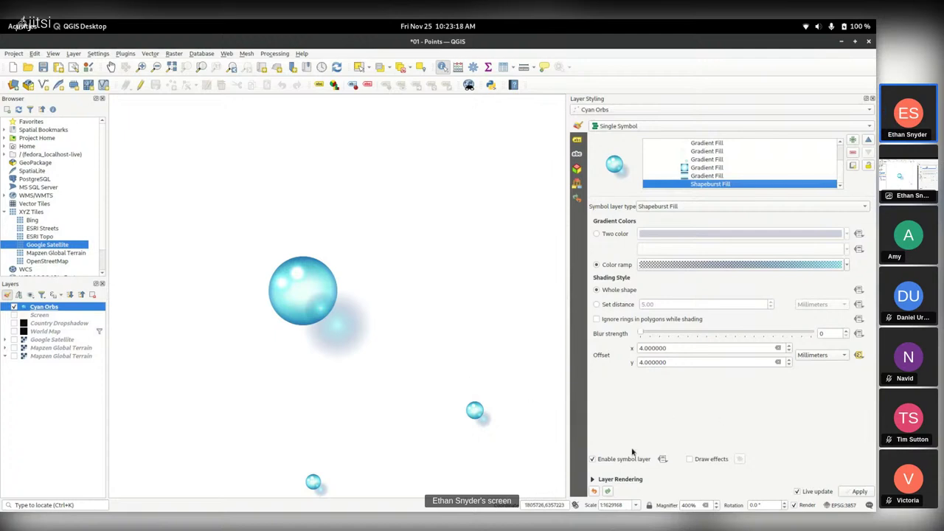
Step: Disable the orbs' Shapeburst shadow layer
click(593, 458)
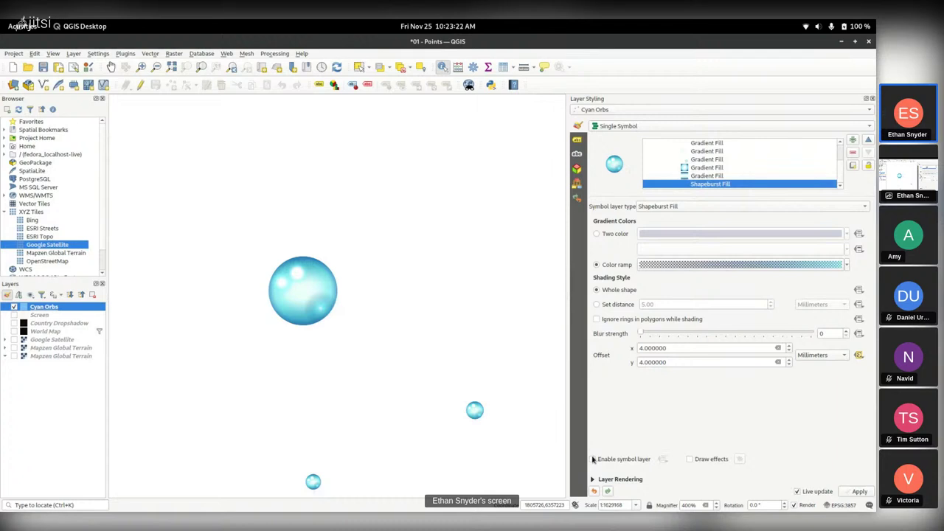
click(592, 459)
click(593, 459)
Step: Disable the four highlight Gradient Fill layers and select the banded Linear/Reflect gradient fill
click(710, 168)
click(618, 467)
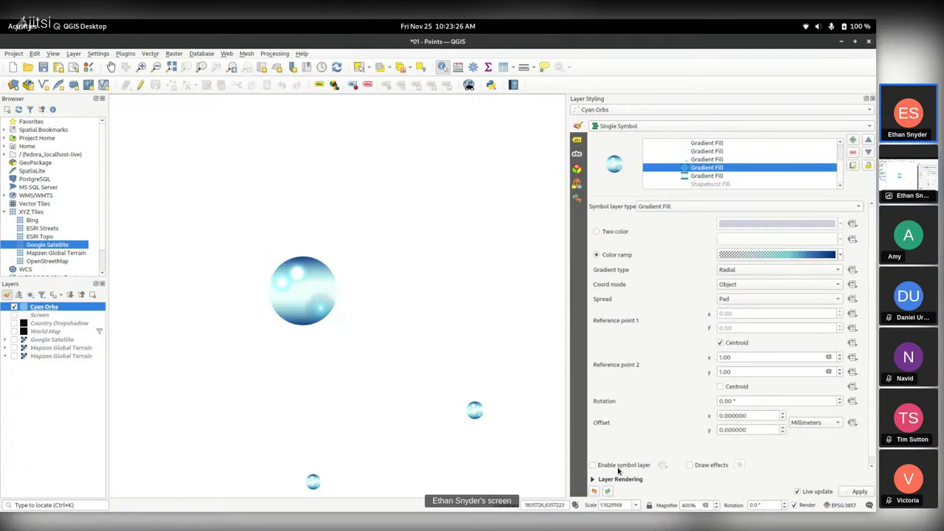
click(710, 159)
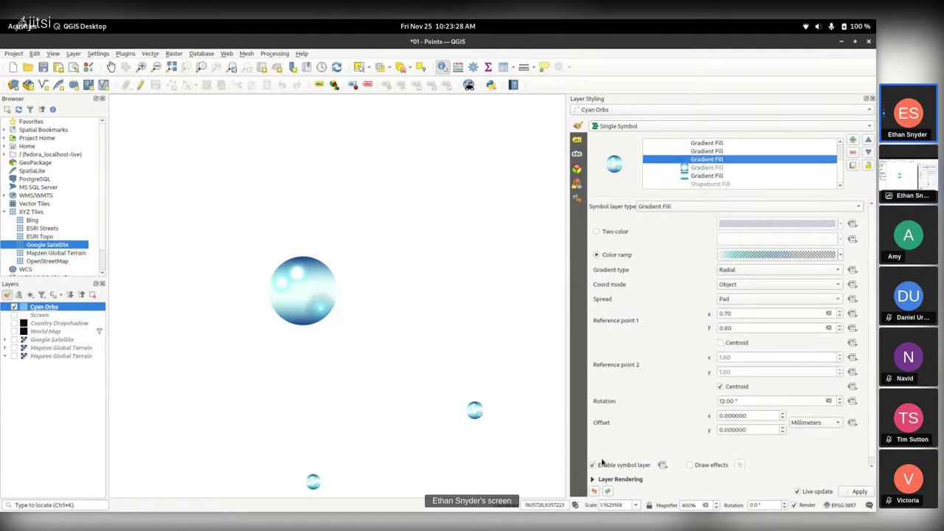
click(605, 465)
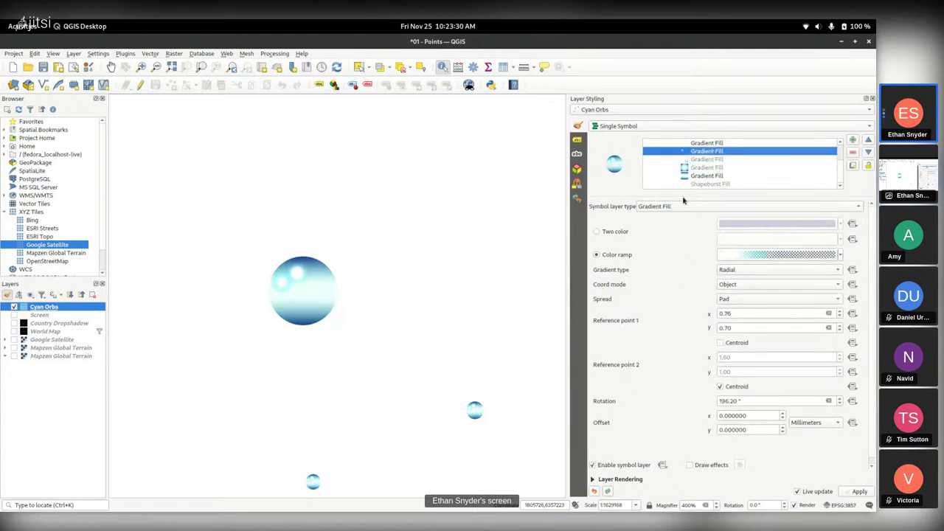
click(713, 151)
click(606, 466)
click(722, 143)
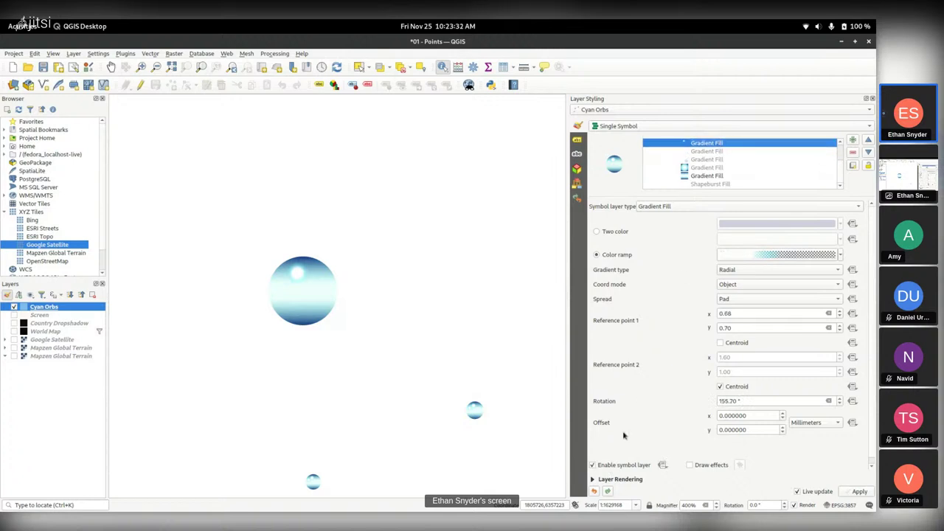
click(610, 465)
scroll(727, 180, up, 1)
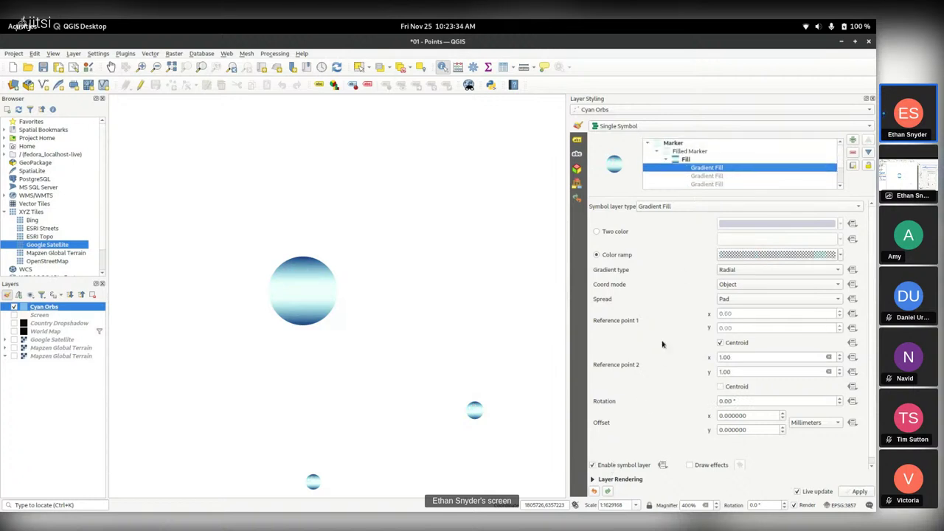
scroll(713, 171, down, 1)
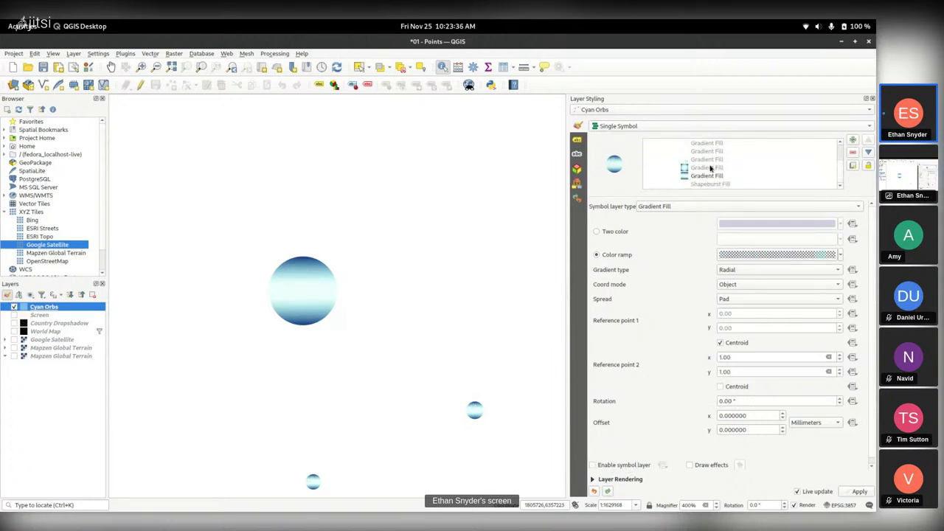
click(708, 177)
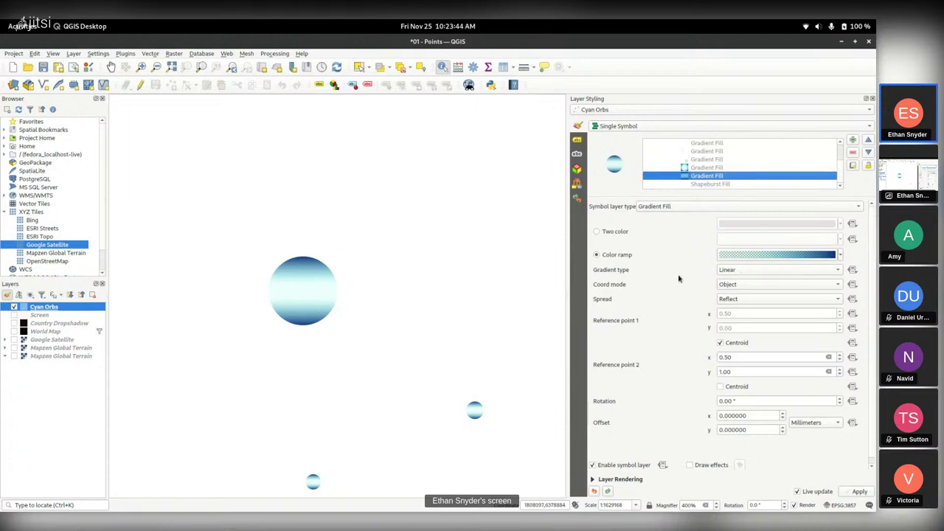
Step: Open the orb's colour ramp and add a 24.3% stop (#c7fff5, 40% opacity)
click(798, 257)
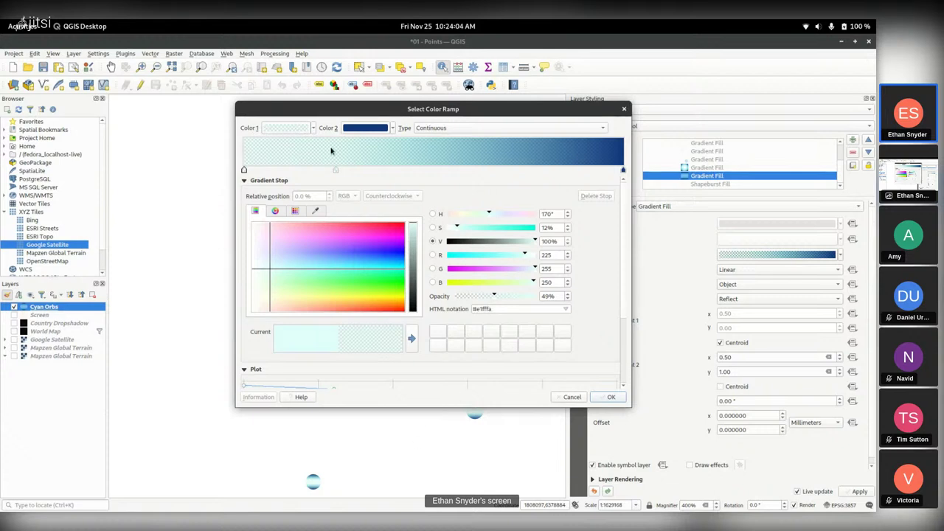
click(335, 172)
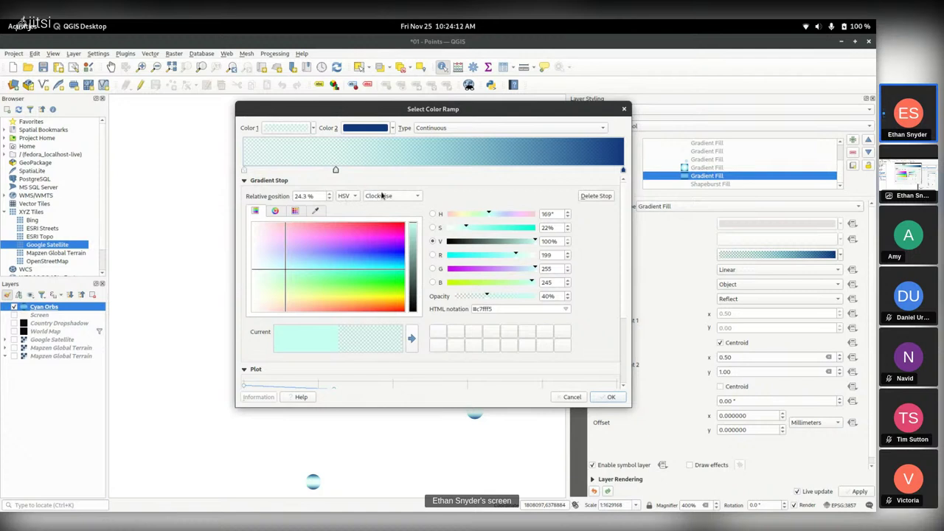
Step: Set the 24.3% stop to HSV with counterclockwise hue, using the colour wheel picker
click(354, 199)
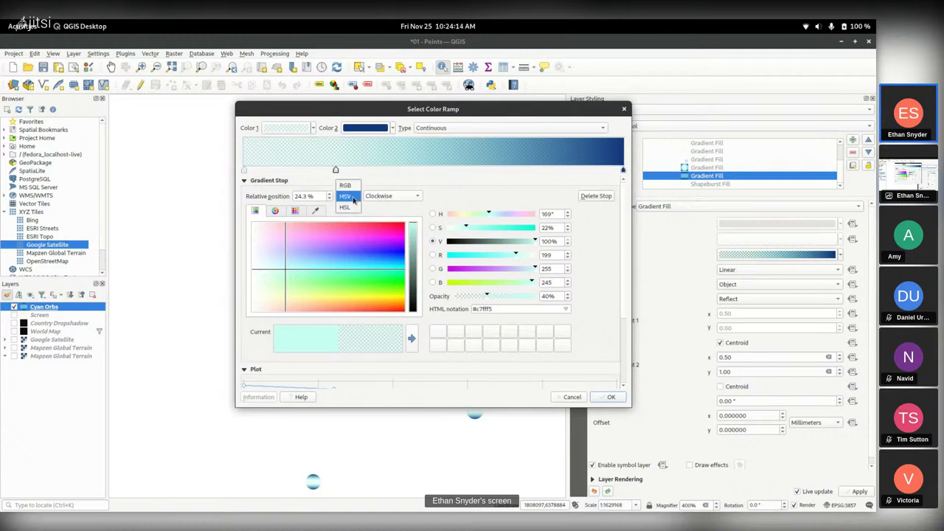
click(345, 206)
click(352, 196)
click(353, 186)
click(391, 197)
click(393, 207)
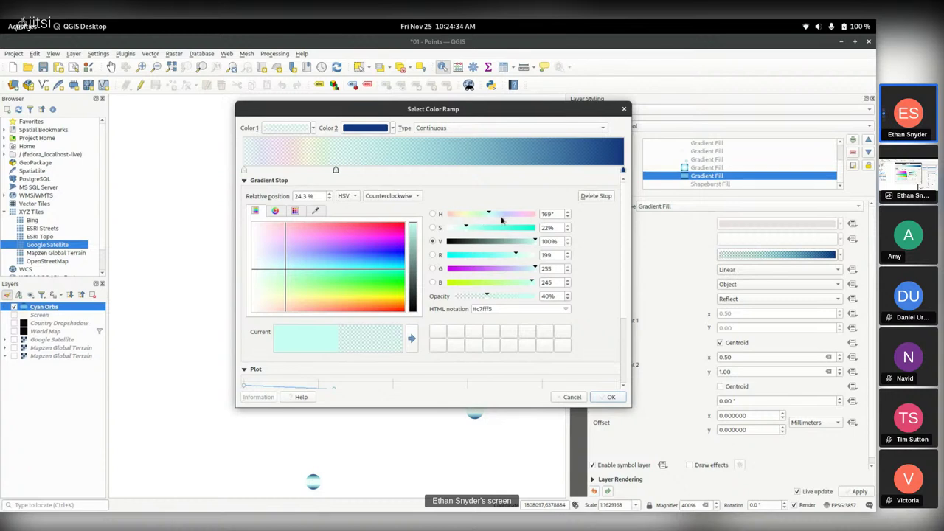
click(275, 210)
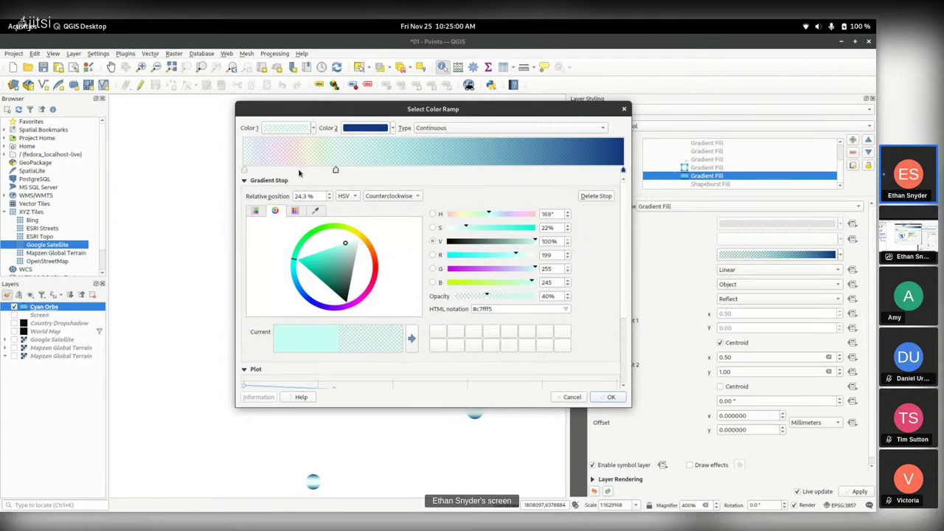
Step: Make the 24.3% and dark blue end stops run clockwise and apply the rainbow ramp
click(387, 195)
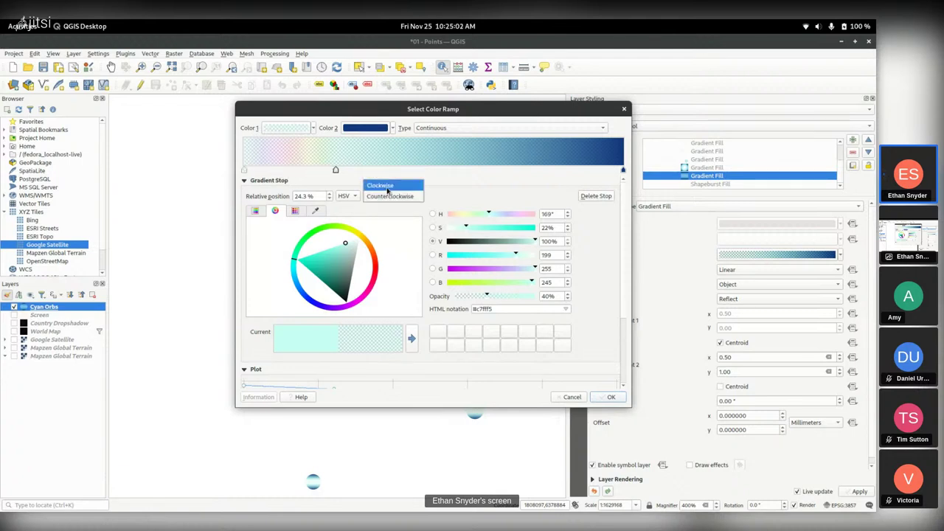
click(386, 188)
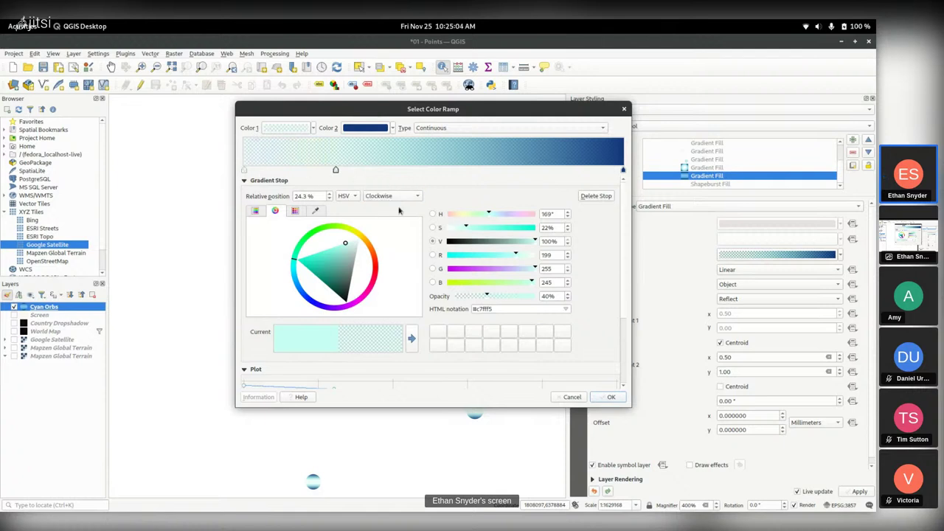
click(622, 171)
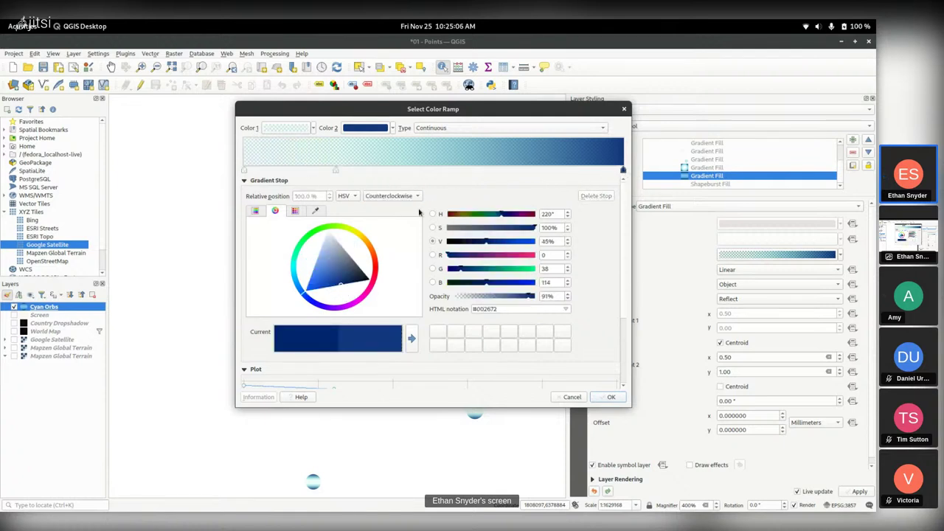
click(334, 170)
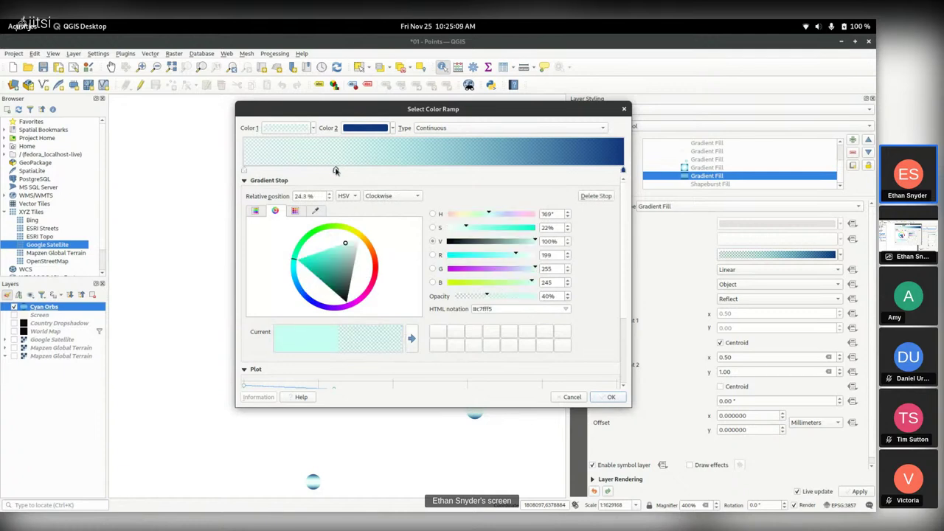
click(624, 171)
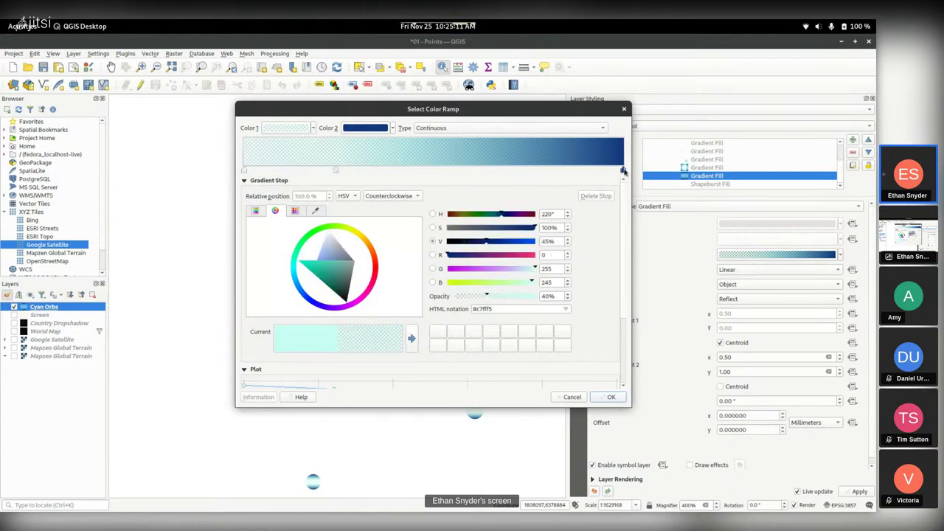
click(385, 197)
click(399, 189)
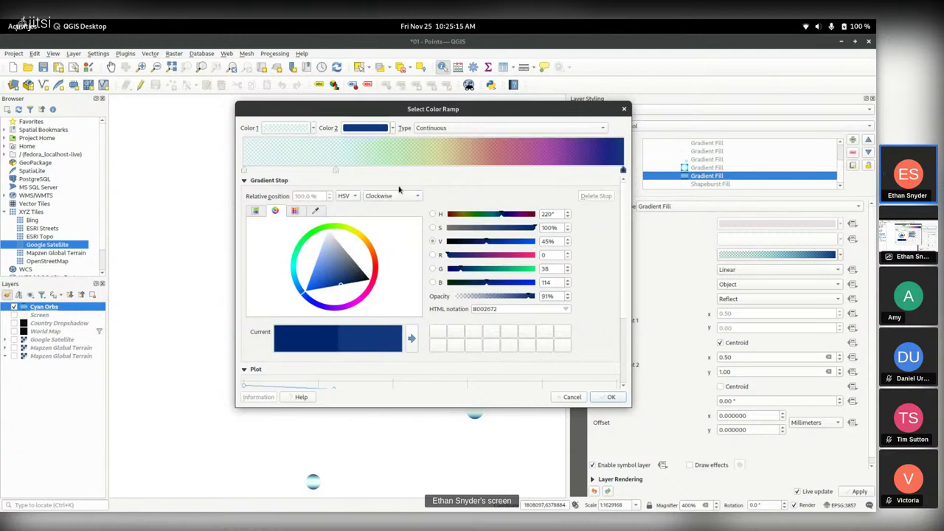
click(611, 397)
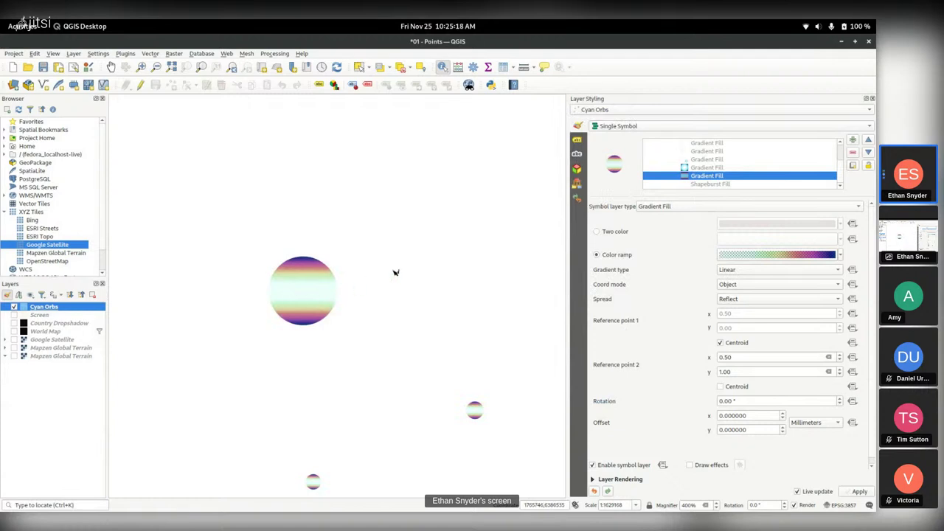
Step: Reopen the ramp and set the #002672 end stop back to counterclockwise hue
click(818, 254)
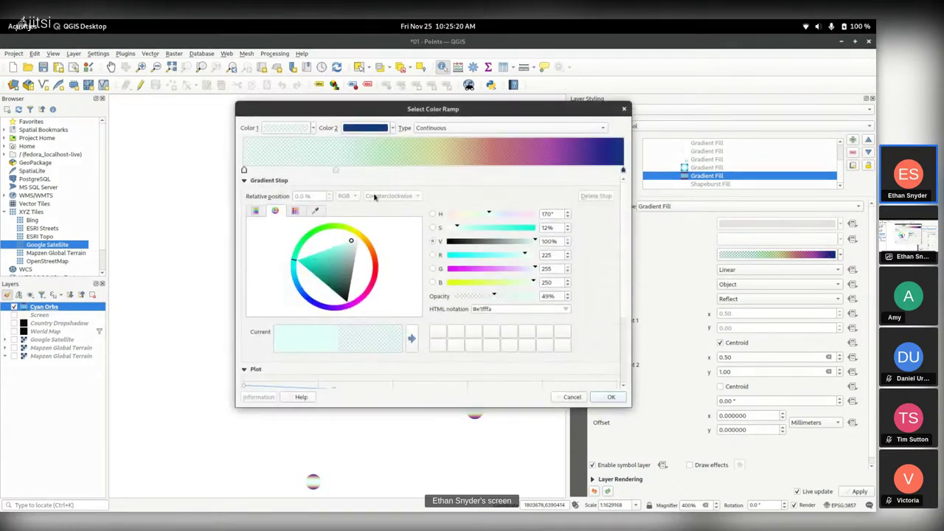
click(623, 170)
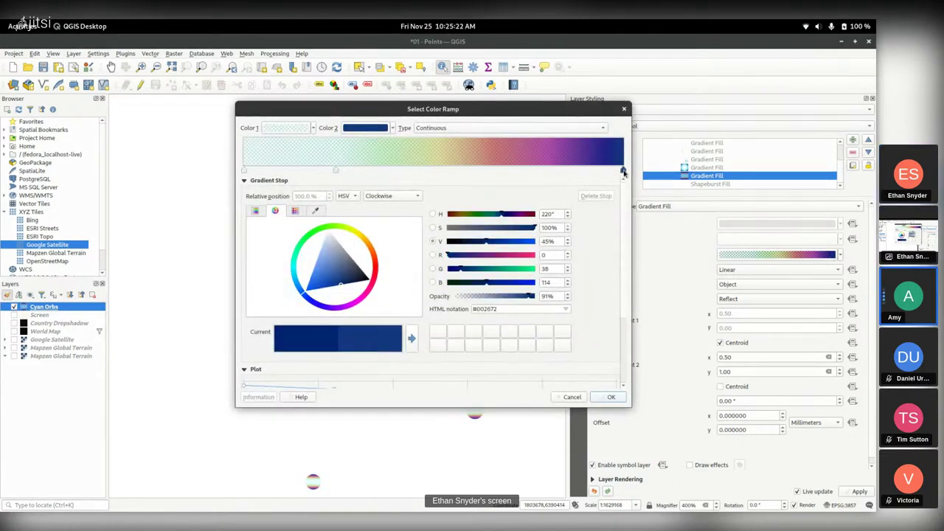
click(391, 197)
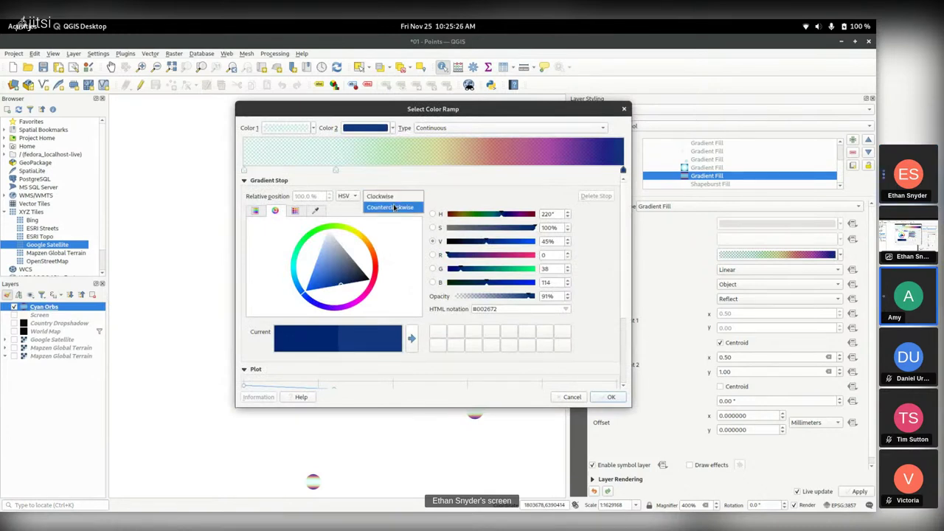
click(394, 207)
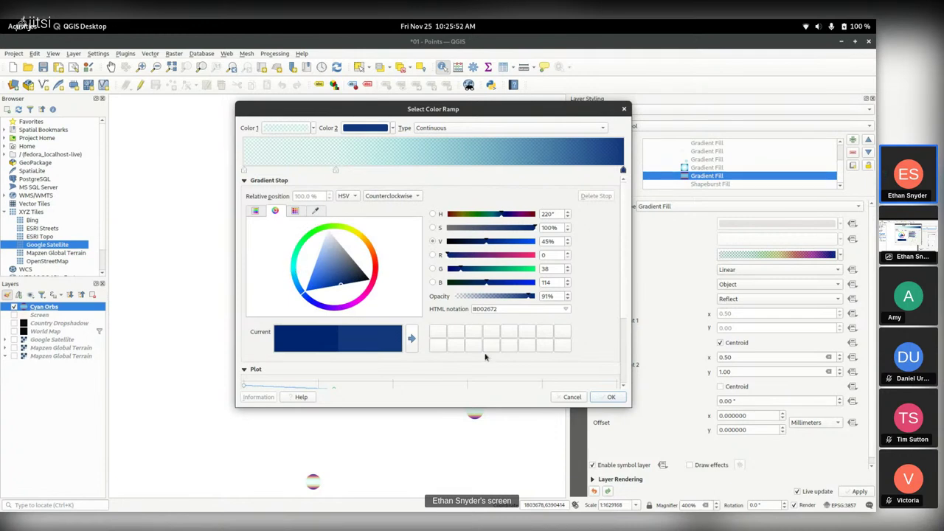
click(611, 398)
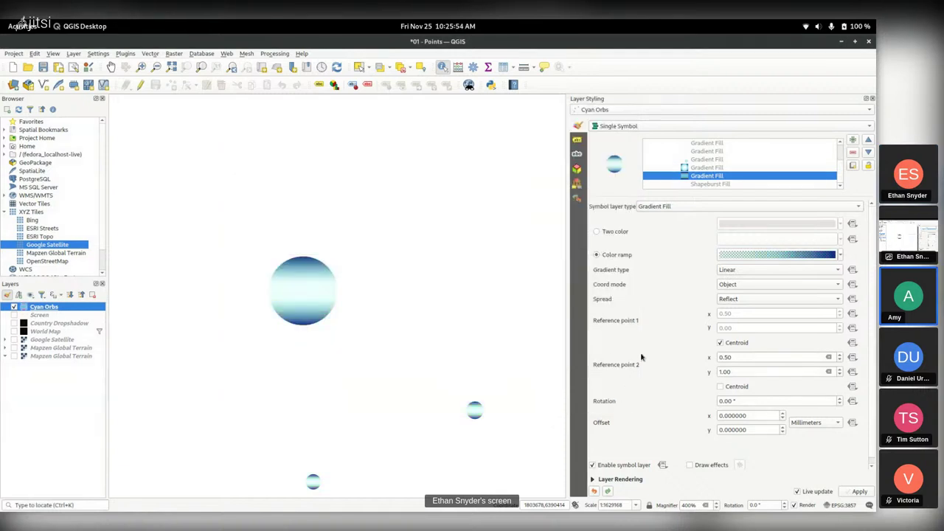
scroll(649, 281, down, 1)
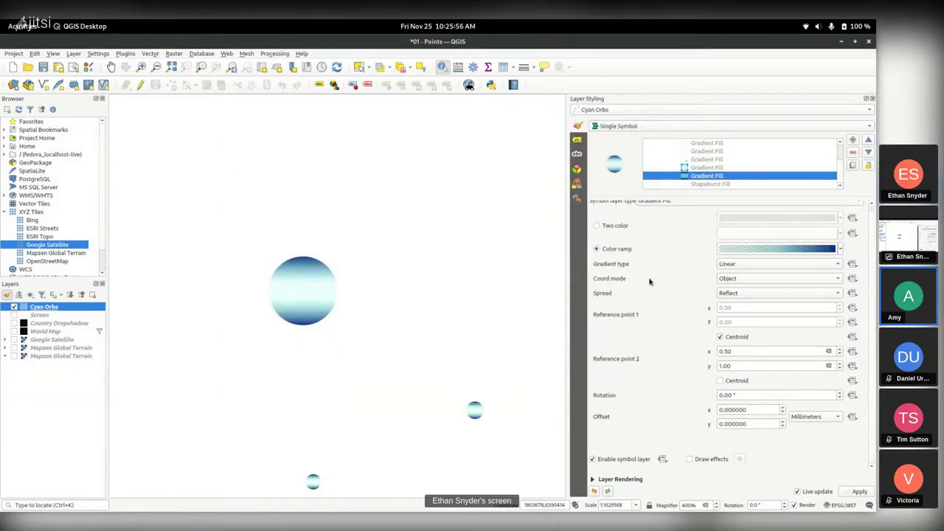
scroll(650, 280, up, 1)
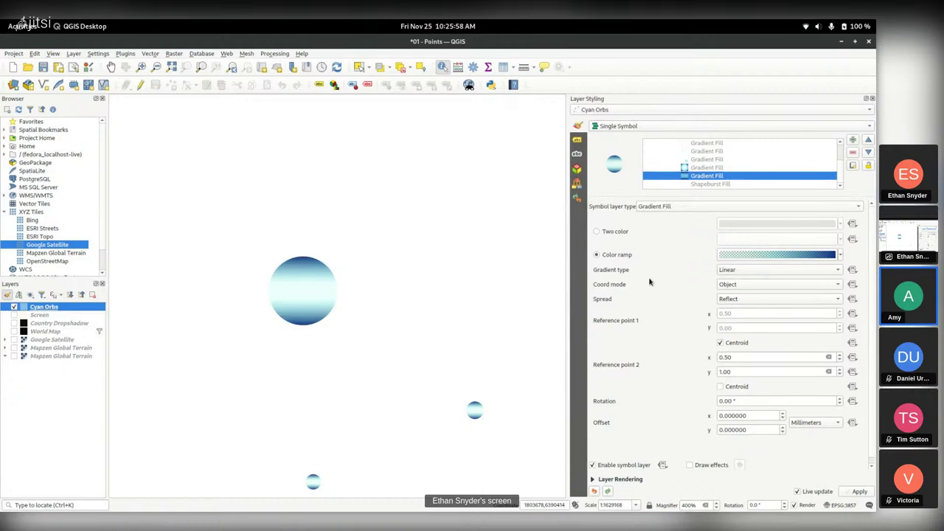
click(784, 270)
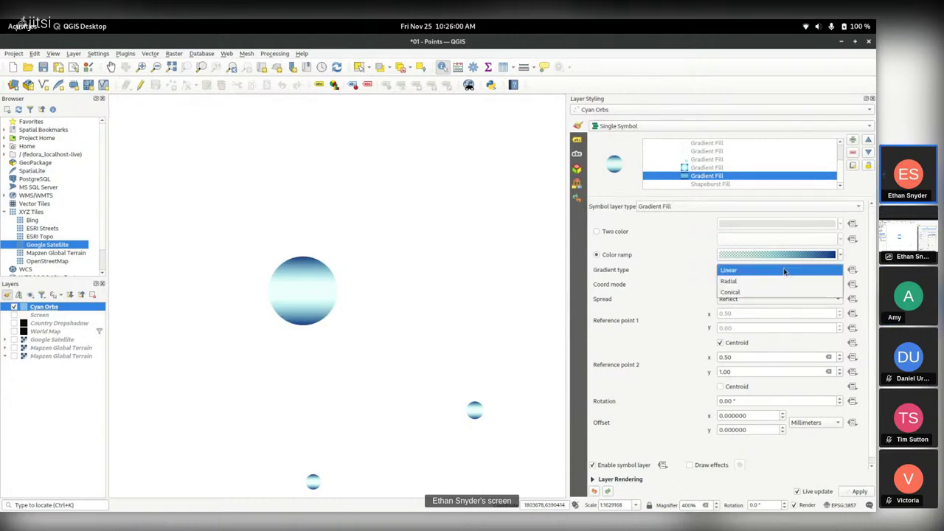
click(784, 271)
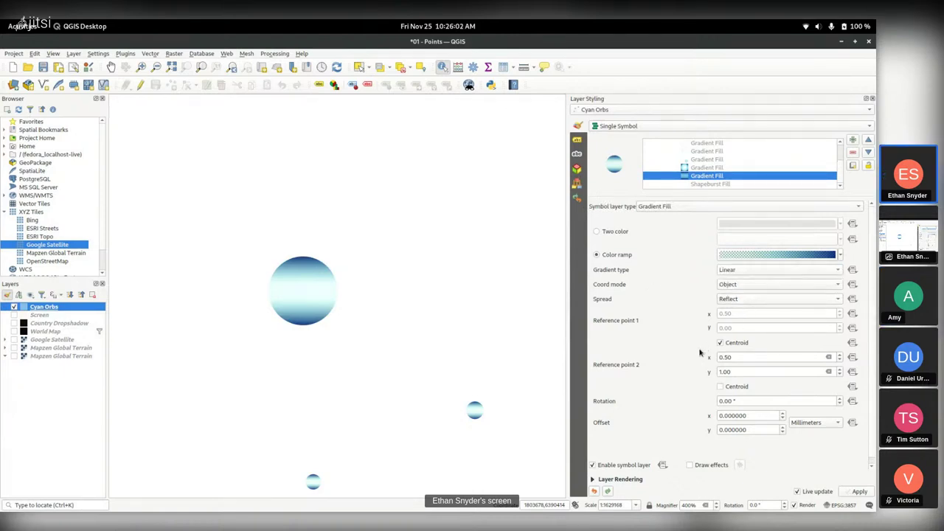
click(752, 357)
double_click(753, 357)
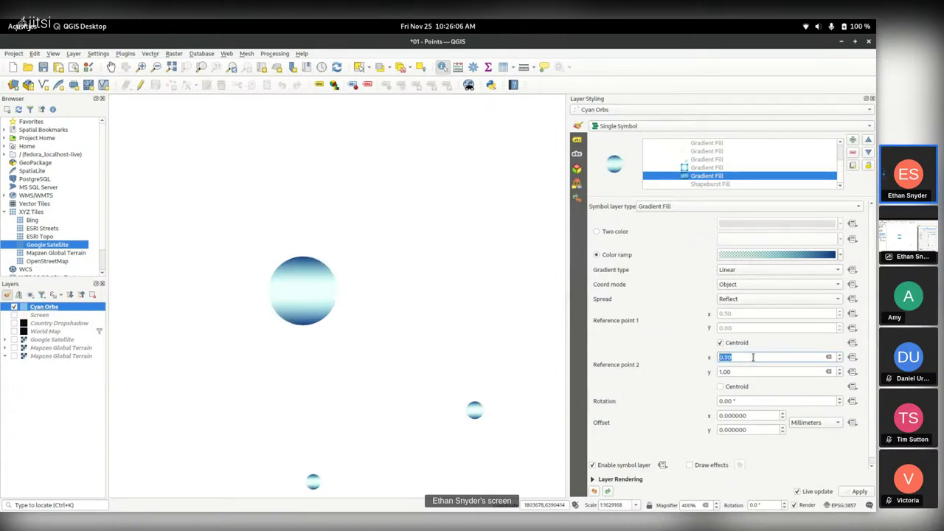
click(738, 371)
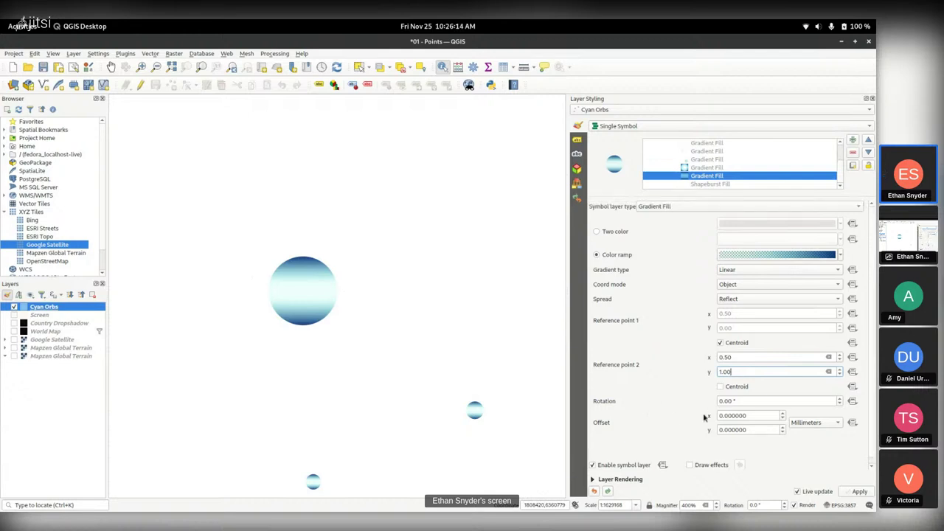
Step: Enable the fourth Gradient Fill layer (radial, pad spread) and leave its colour ramp unchanged
click(704, 168)
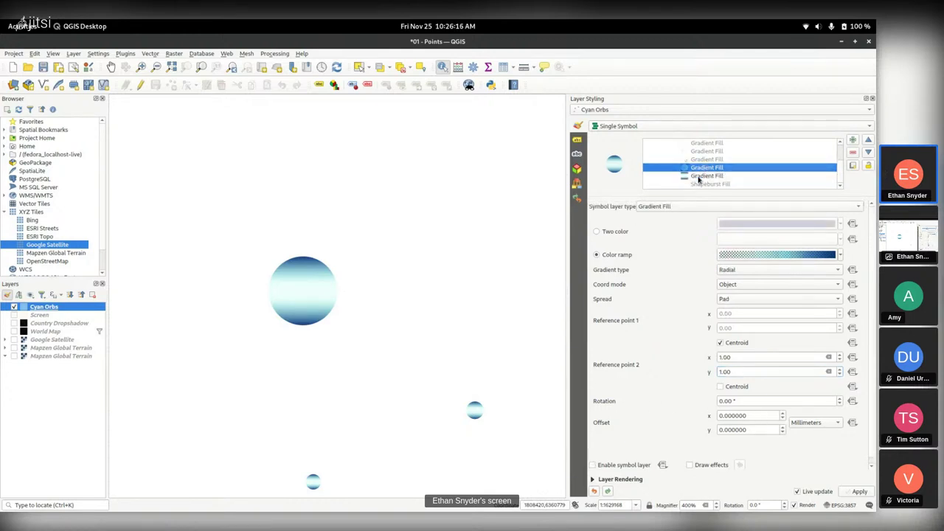
click(593, 465)
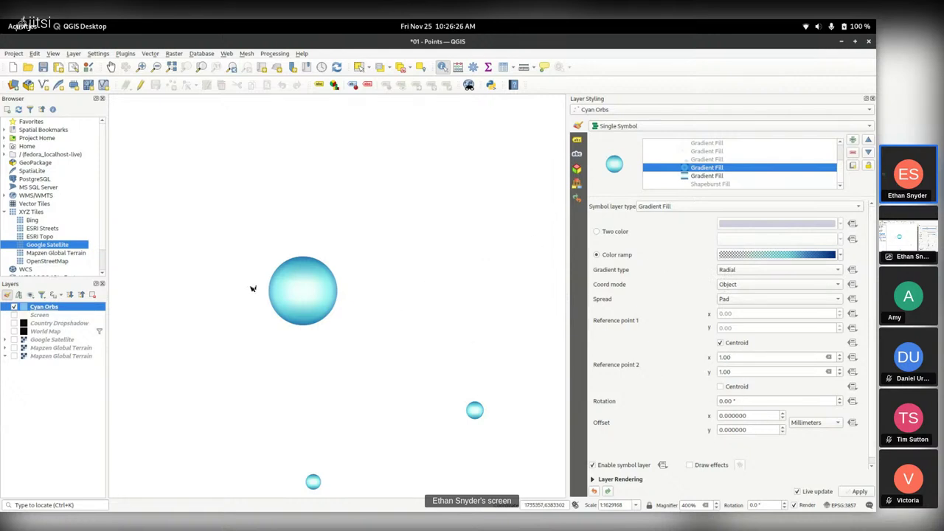
click(776, 254)
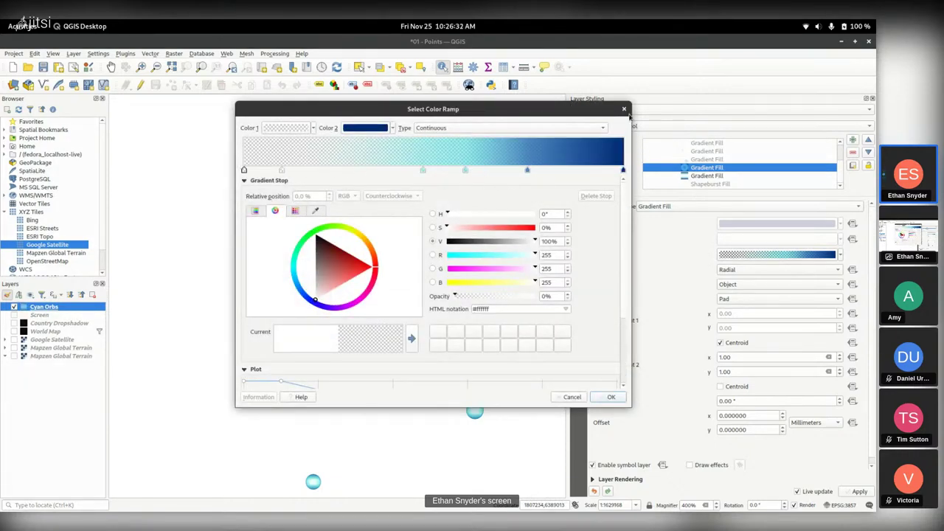
click(624, 108)
Step: Re-enable the highlight gradient layer above and adjust its Reference point 1 values
click(706, 159)
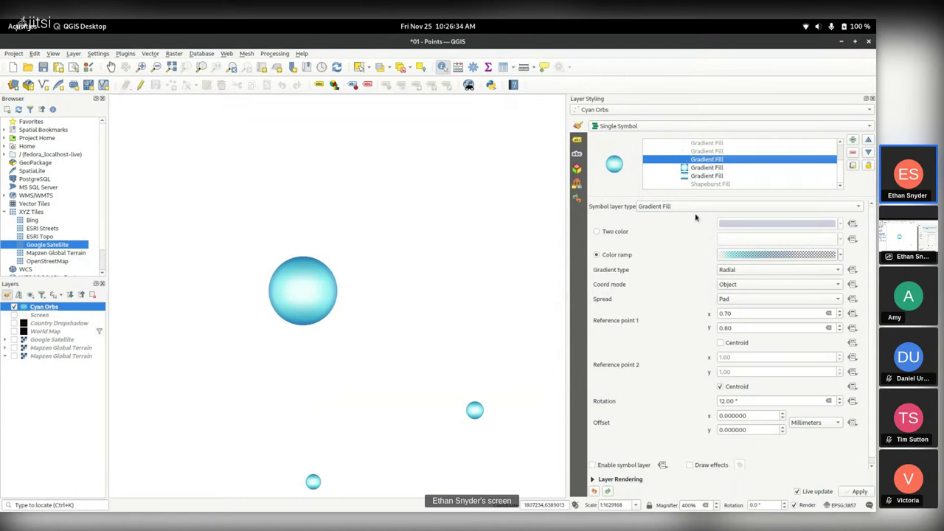
click(619, 465)
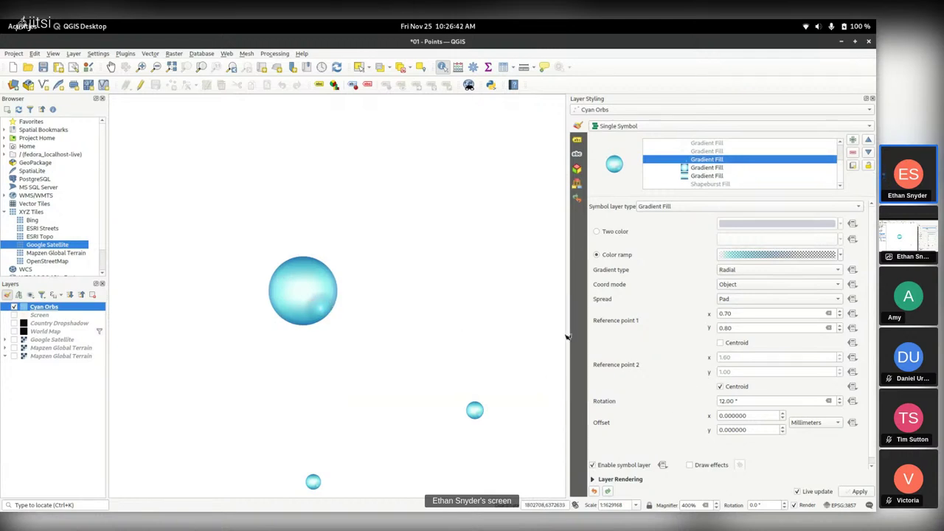
double_click(742, 313)
scroll(741, 313, down, 4)
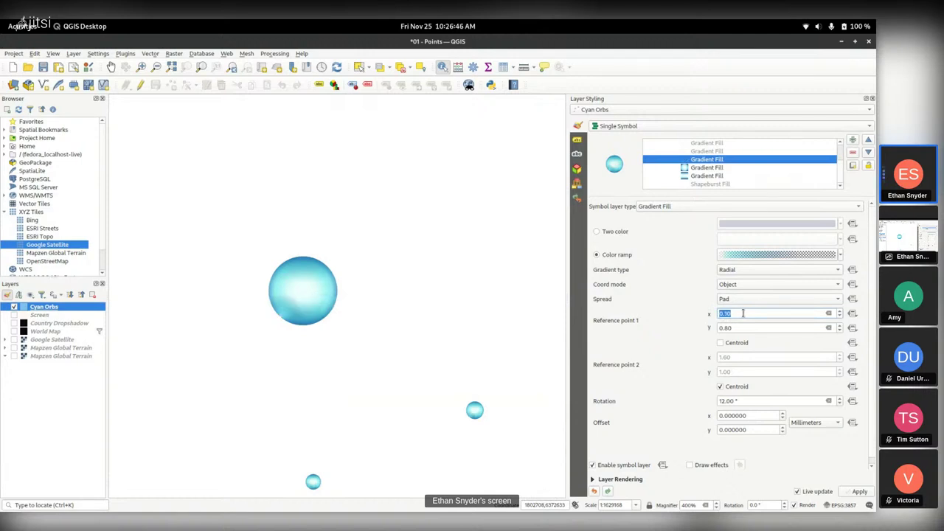
scroll(741, 314, up, 2)
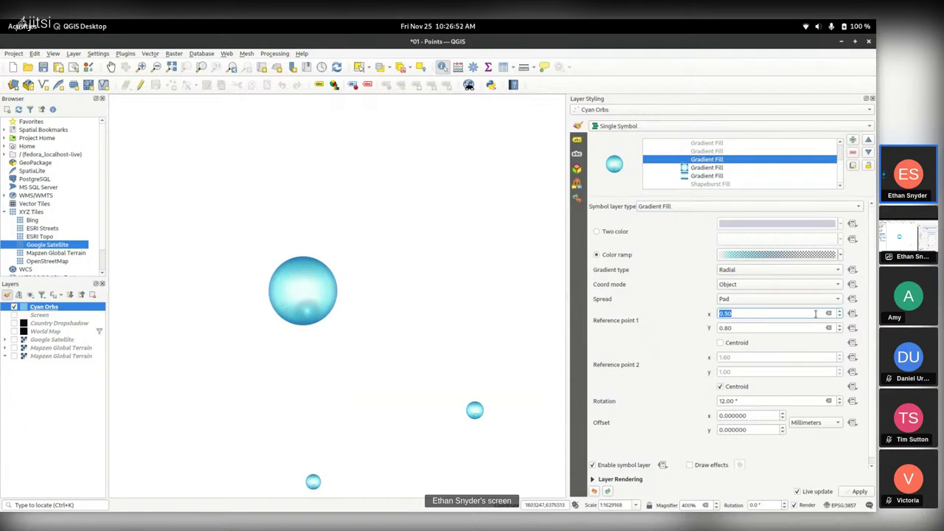
scroll(758, 316, up, 3)
scroll(758, 316, up, 1)
scroll(758, 316, down, 4)
scroll(737, 313, down, 2)
scroll(737, 312, down, 4)
scroll(737, 313, up, 5)
click(729, 327)
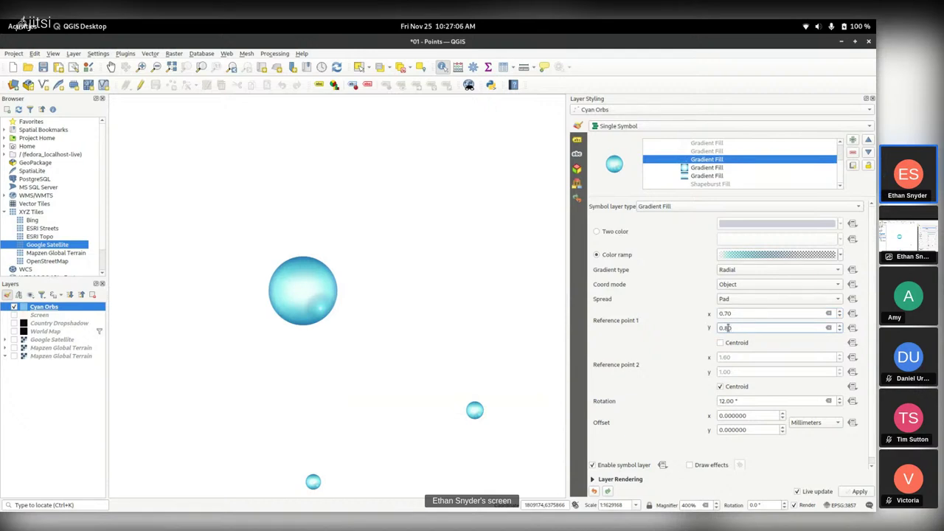
Step: Set the highlight gradient's rotation to 2 degrees
click(745, 399)
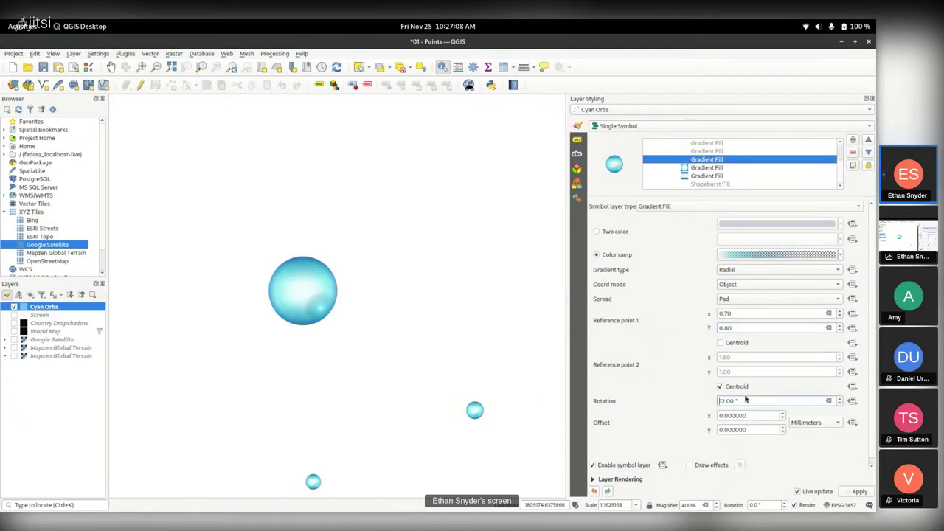
double_click(741, 400)
text(0)
key(Return)
scroll(741, 401, up, 10)
scroll(741, 400, down, 4)
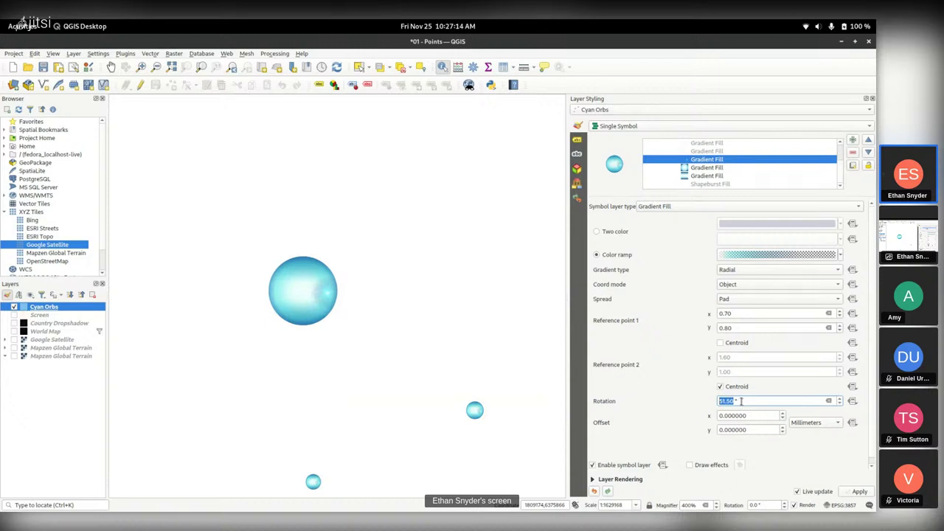
double_click(796, 399)
text(2)
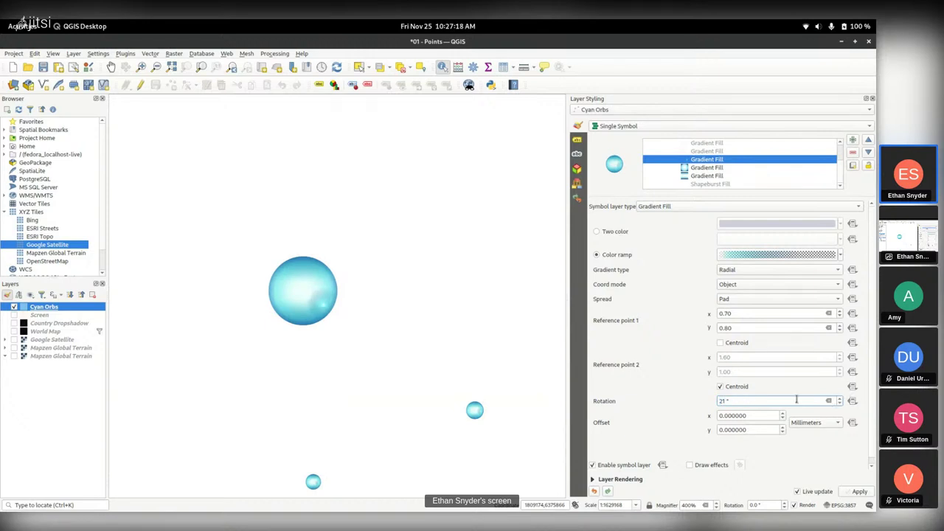
key(Return)
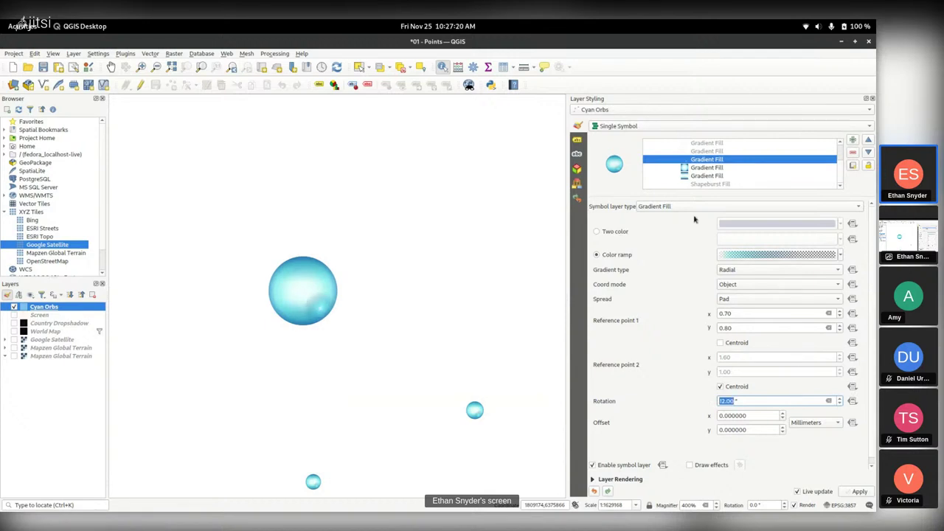
Step: Enable the remaining disabled gradient highlight layers
click(745, 153)
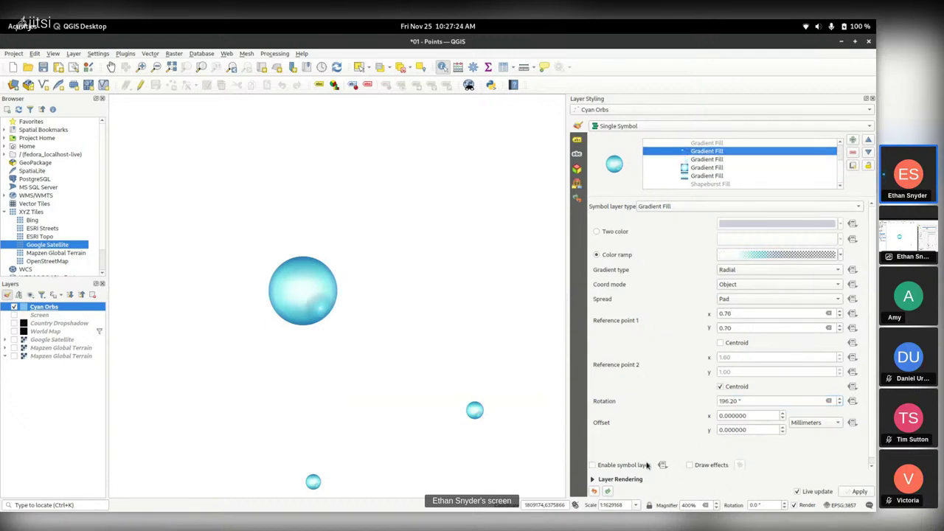
click(602, 465)
key(ctrl+z)
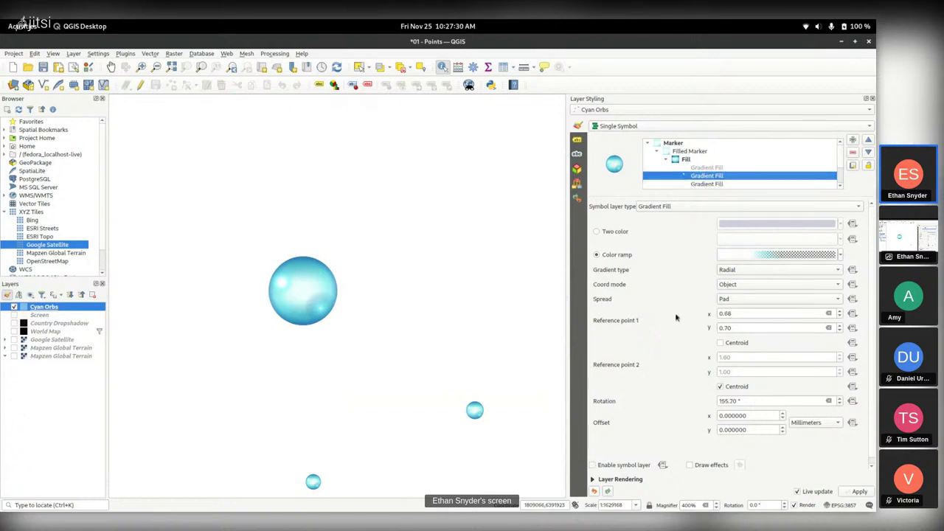
click(609, 465)
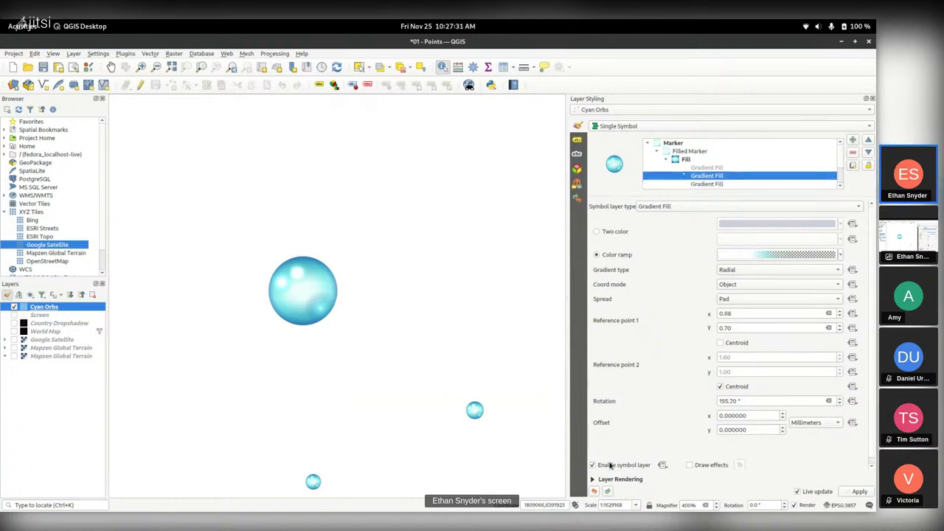
click(714, 168)
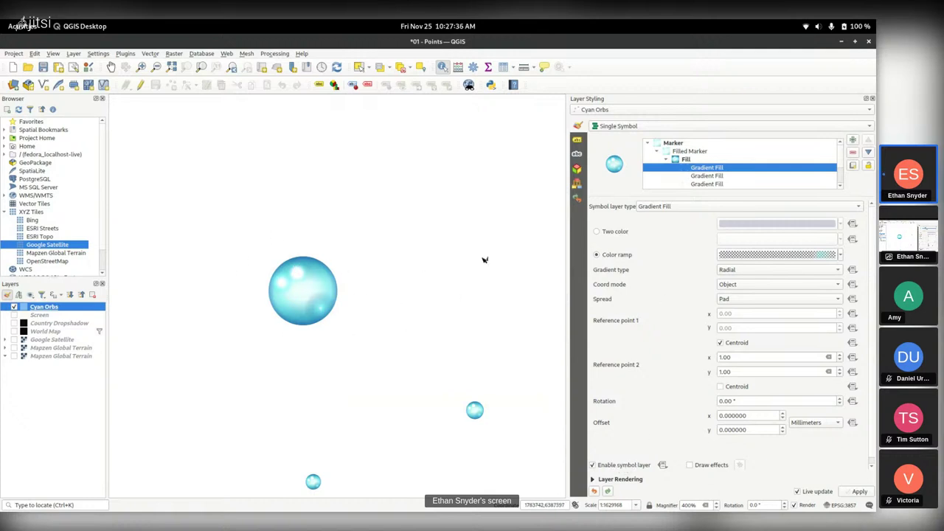
scroll(700, 163, down, 4)
Step: Enable the Shapeburst Fill layer and confirm its colour ramp with OK
click(710, 184)
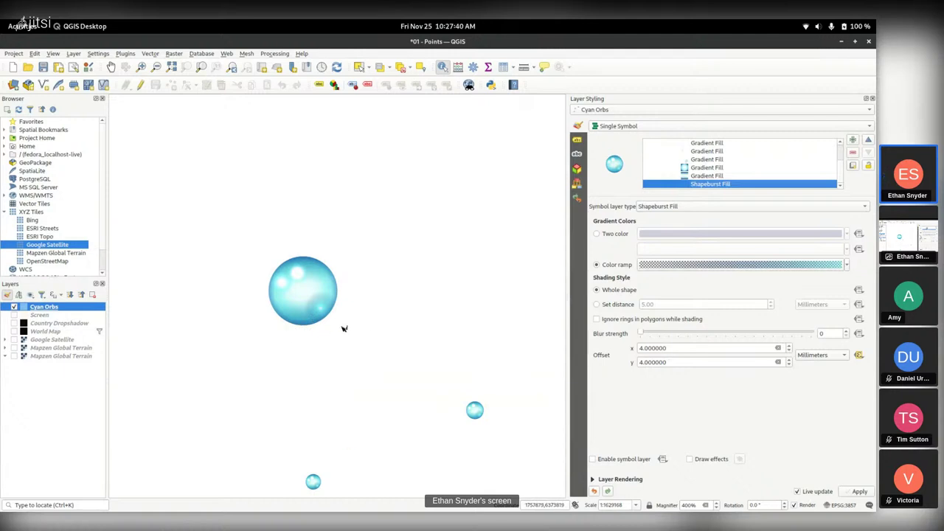
click(592, 459)
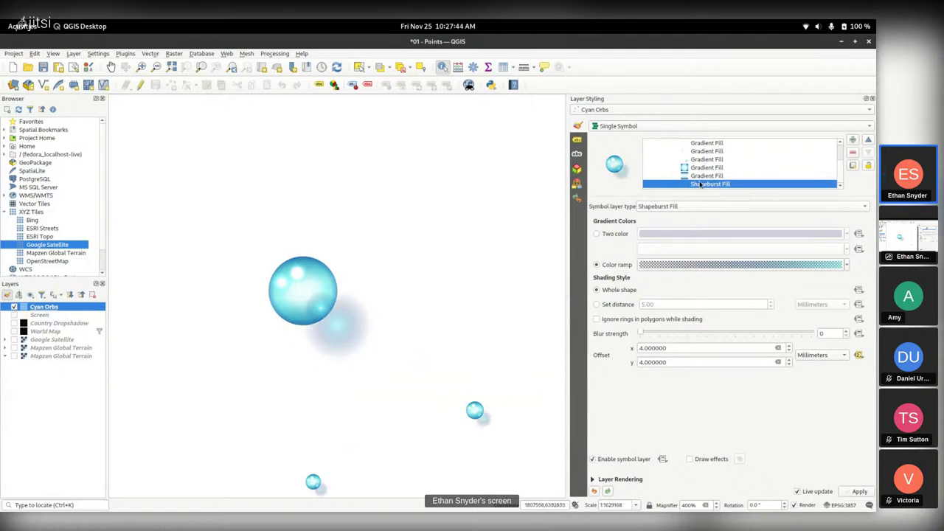
click(755, 270)
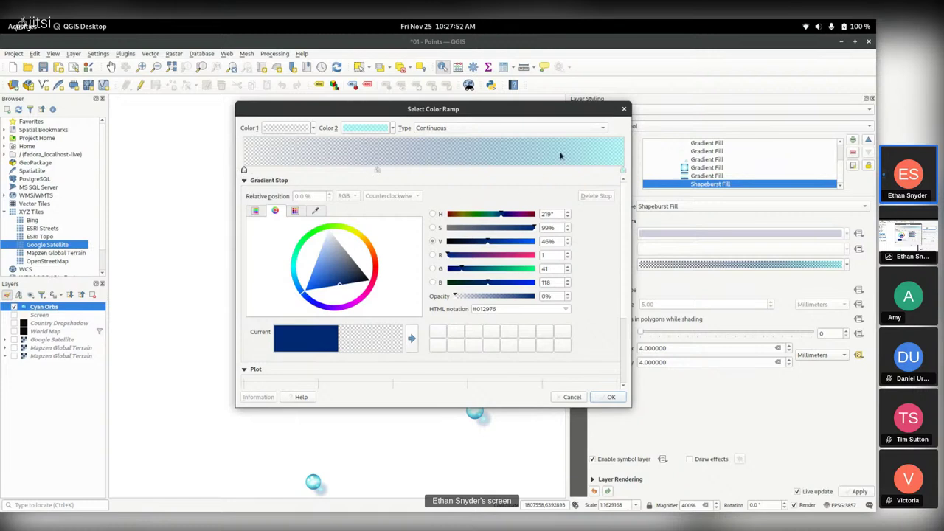
click(625, 108)
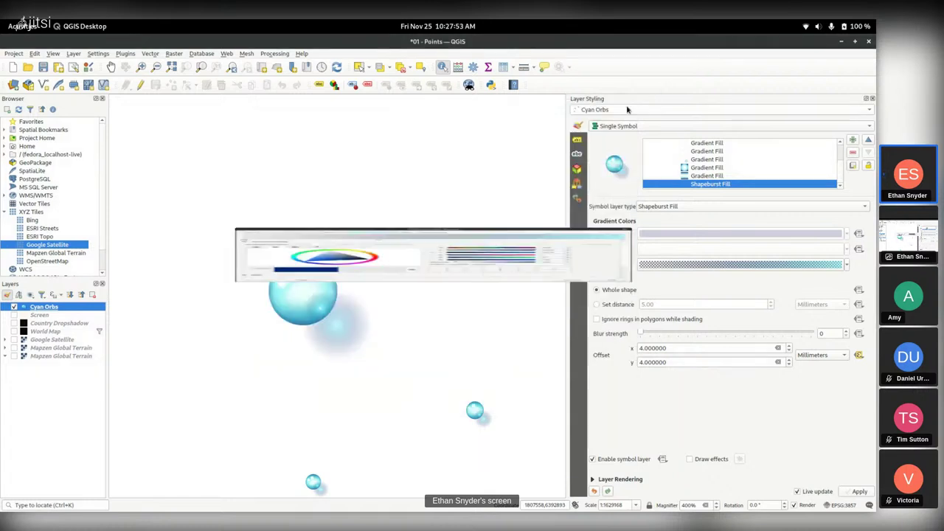
Step: Turn on Screen, World Map, Google Satellite and Mapzen Global Terrain, and set Magnifier to 100%
click(14, 315)
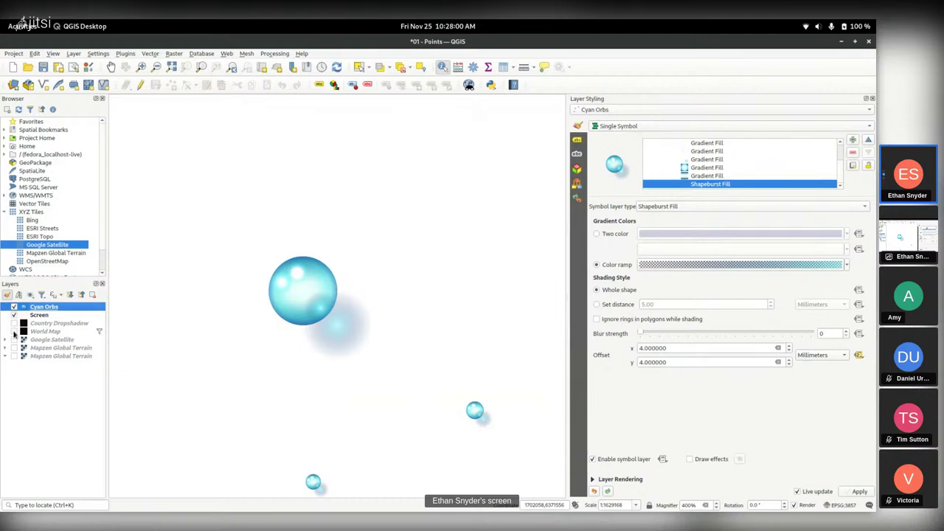
click(14, 331)
click(14, 339)
click(14, 347)
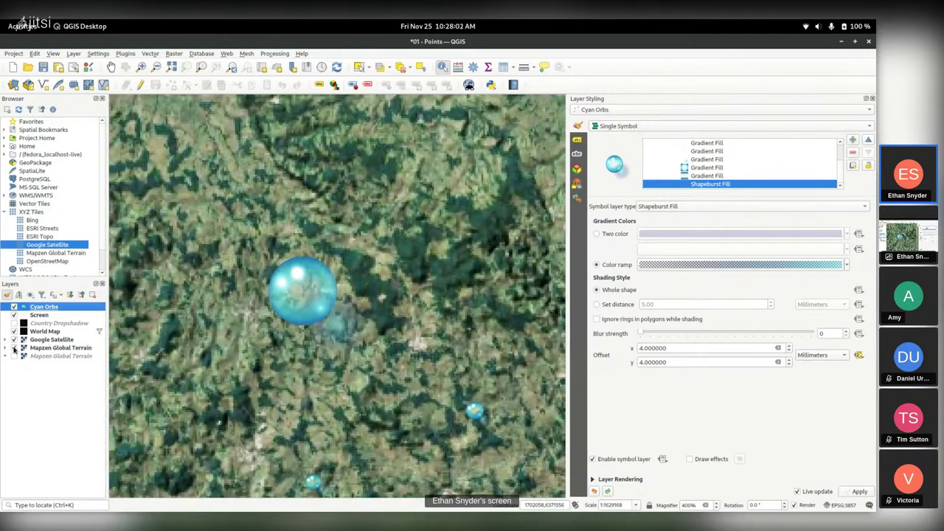
click(707, 505)
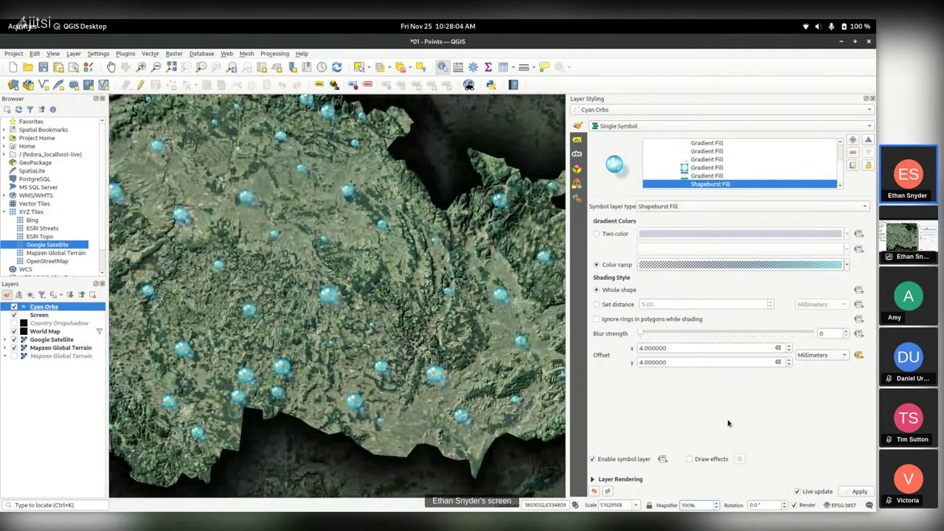
Step: Recentre the orbs over Czechia, widen the map, and collapse the marker symbol tree
drag(465, 303, 414, 294)
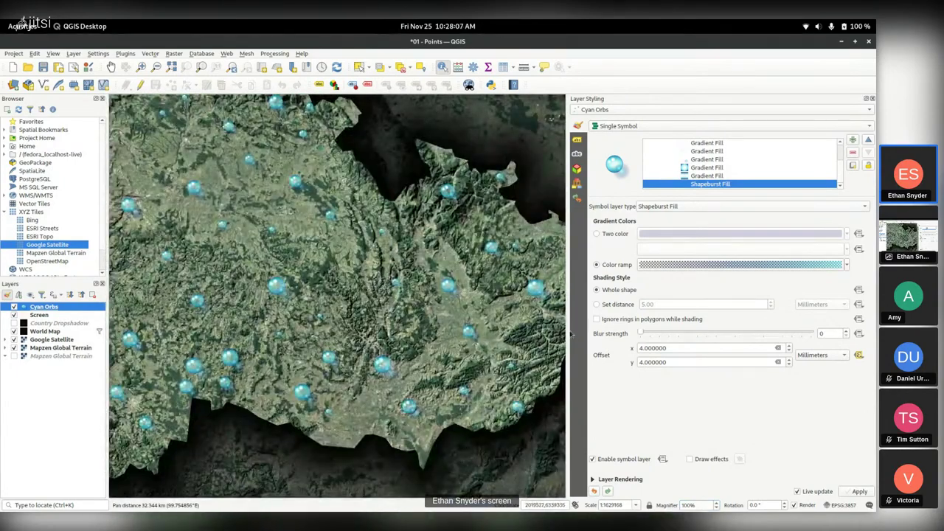
drag(570, 334, 645, 332)
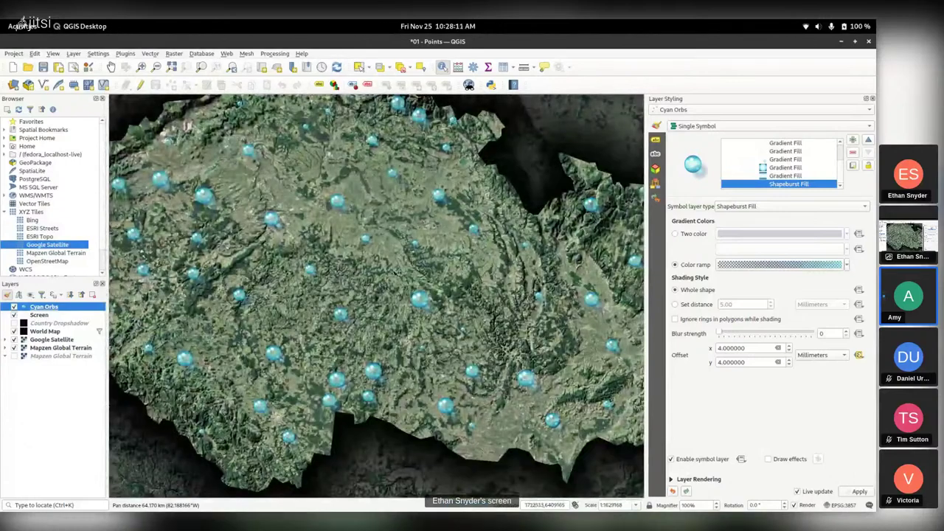
drag(396, 273, 405, 291)
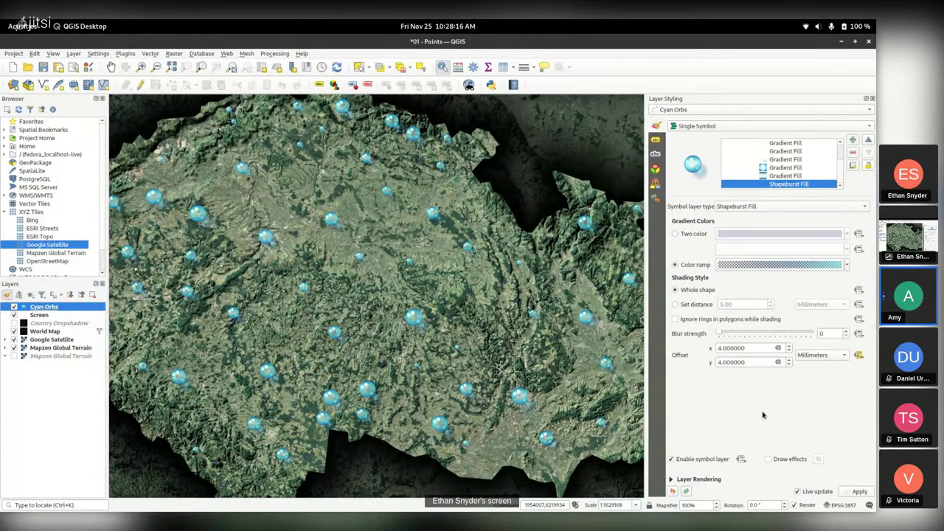
scroll(777, 154, up, 5)
click(759, 159)
click(742, 159)
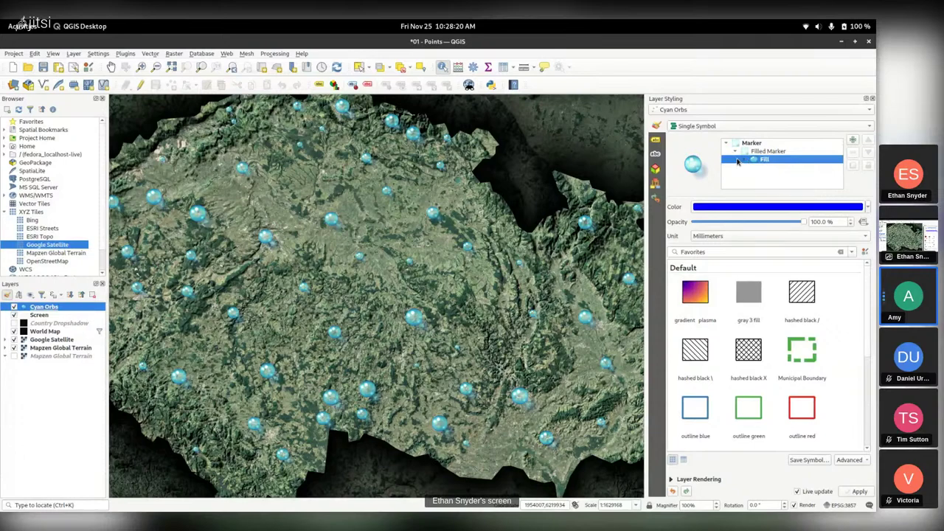
click(735, 151)
click(726, 144)
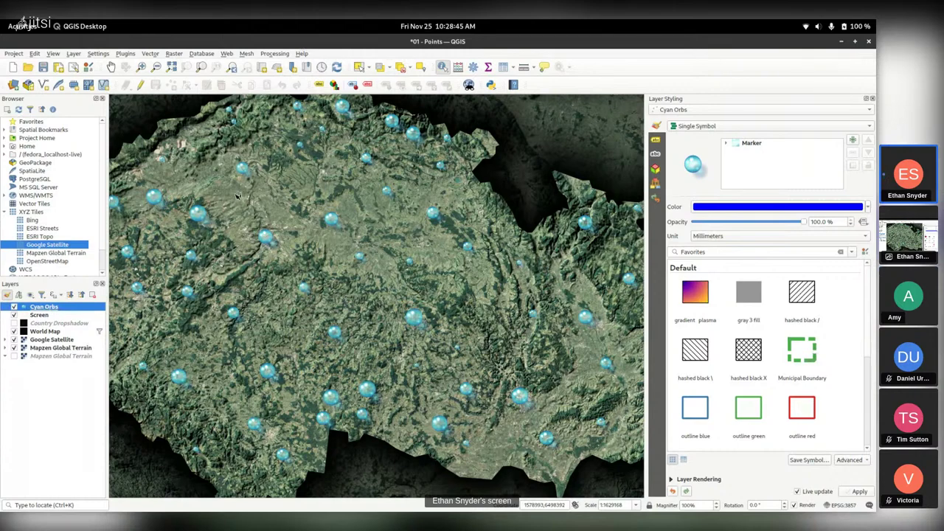
Step: Open the '02 - Lines' project, discarding the unsaved Points changes
click(13, 53)
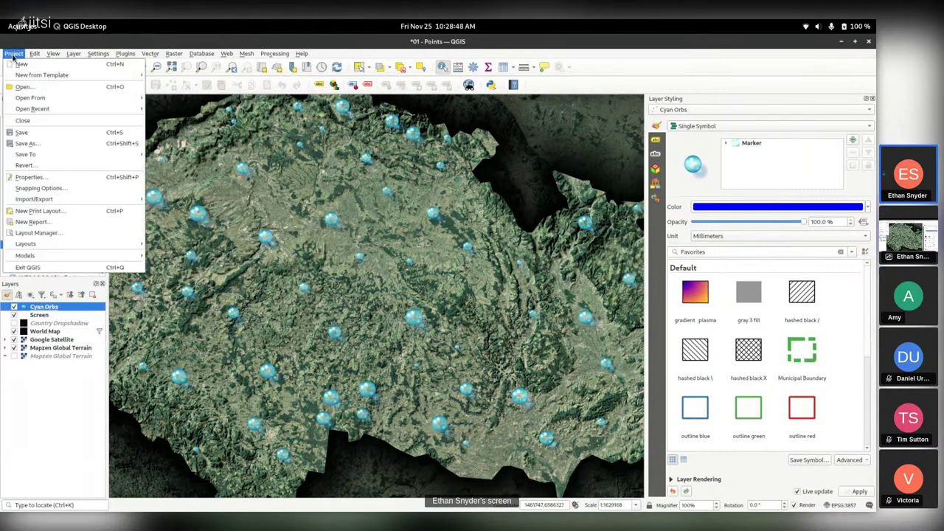
click(66, 87)
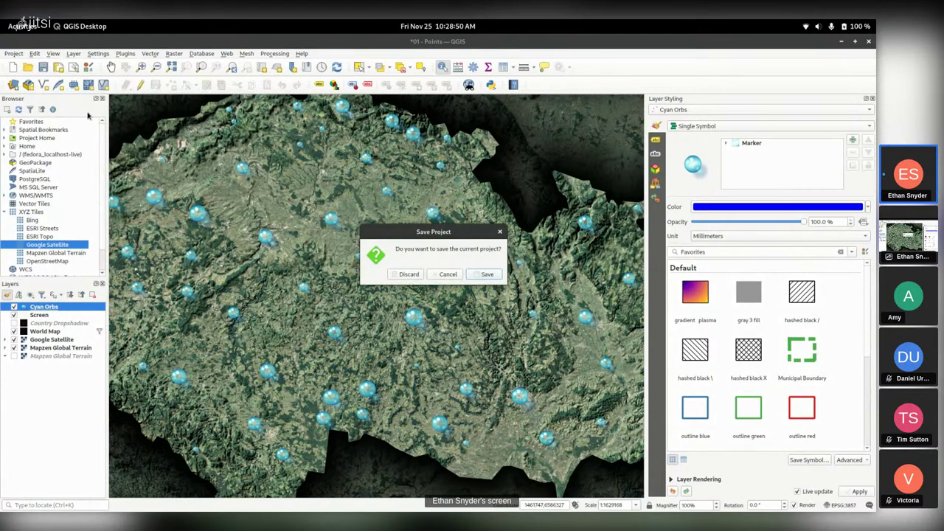
click(407, 274)
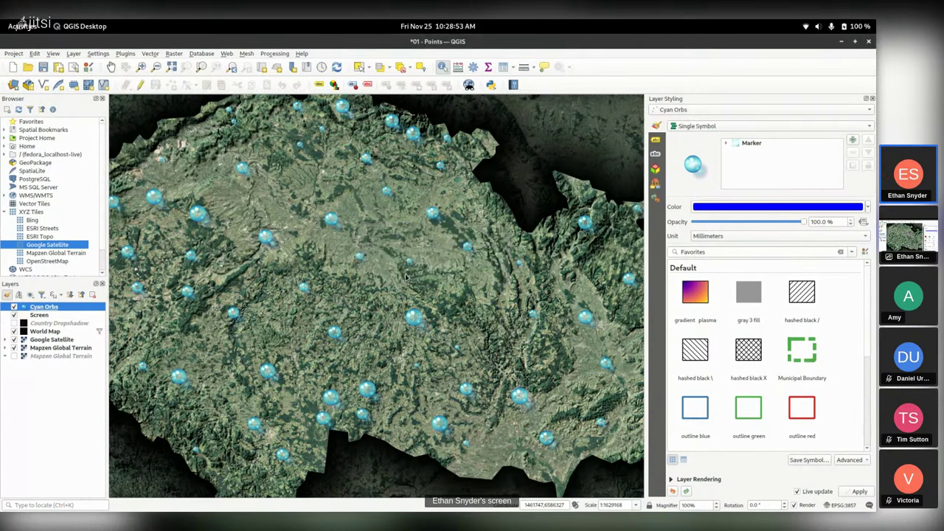
double_click(354, 223)
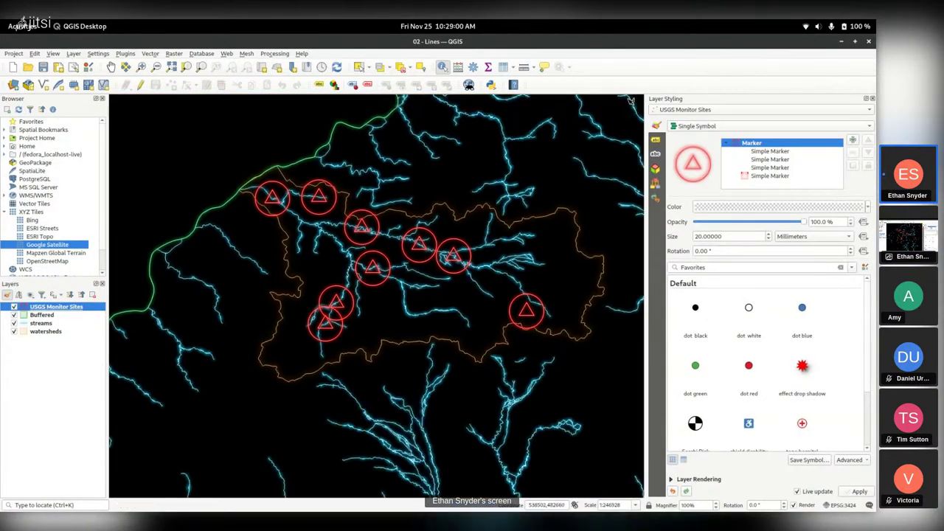
Step: Pan and zoom around the glowing streams and USGS Monitor Sites map
drag(563, 161, 548, 170)
drag(456, 153, 406, 191)
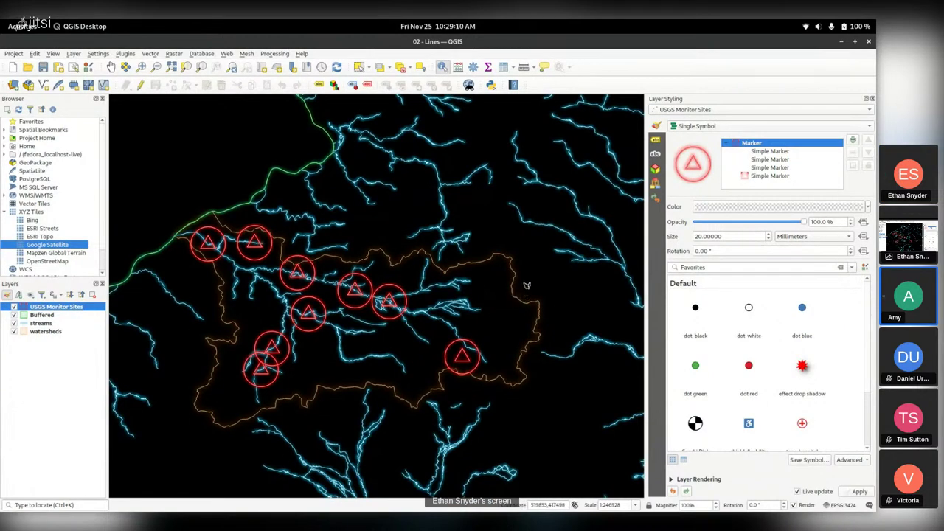
drag(426, 245, 457, 238)
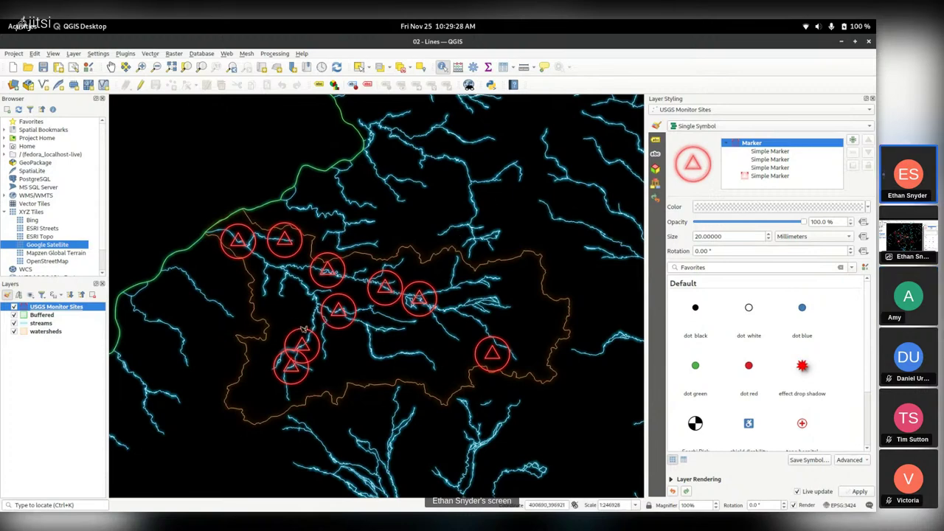
drag(514, 323, 500, 313)
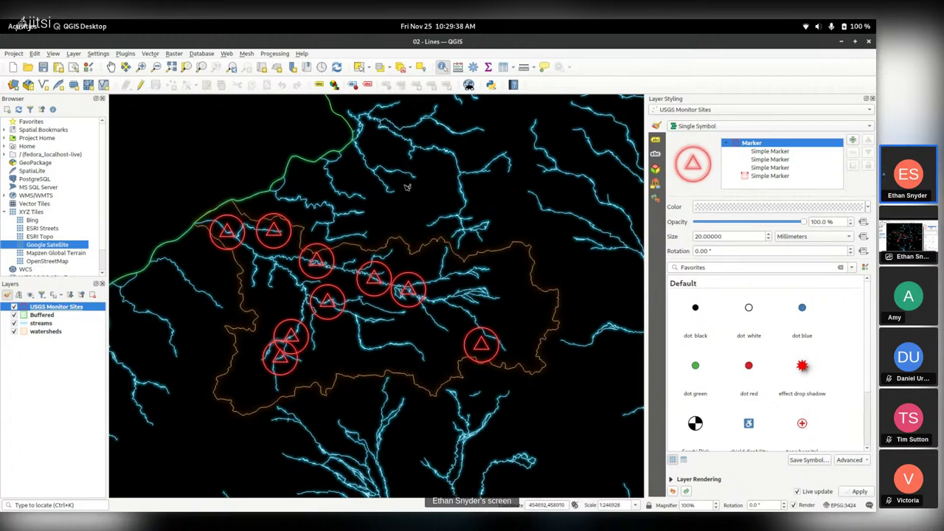
drag(376, 289, 354, 288)
scroll(347, 286, down, 2)
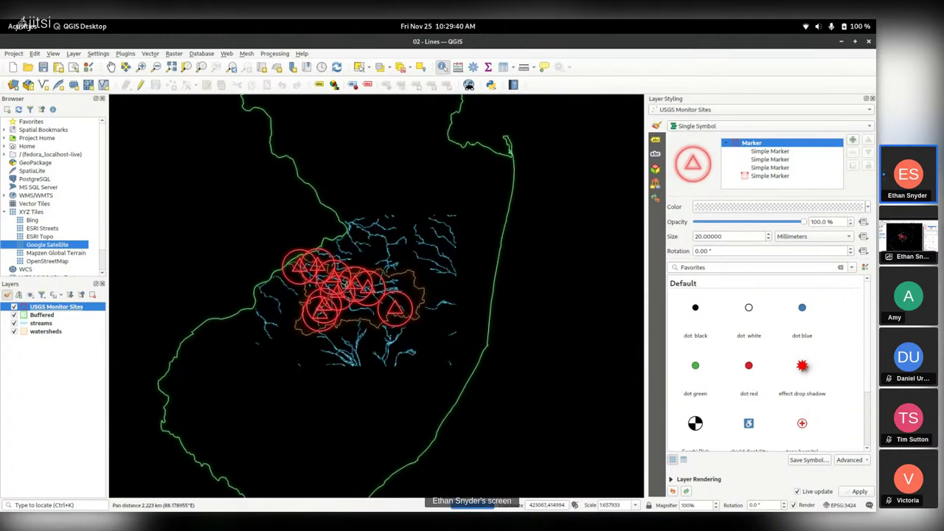
scroll(343, 285, up, 2)
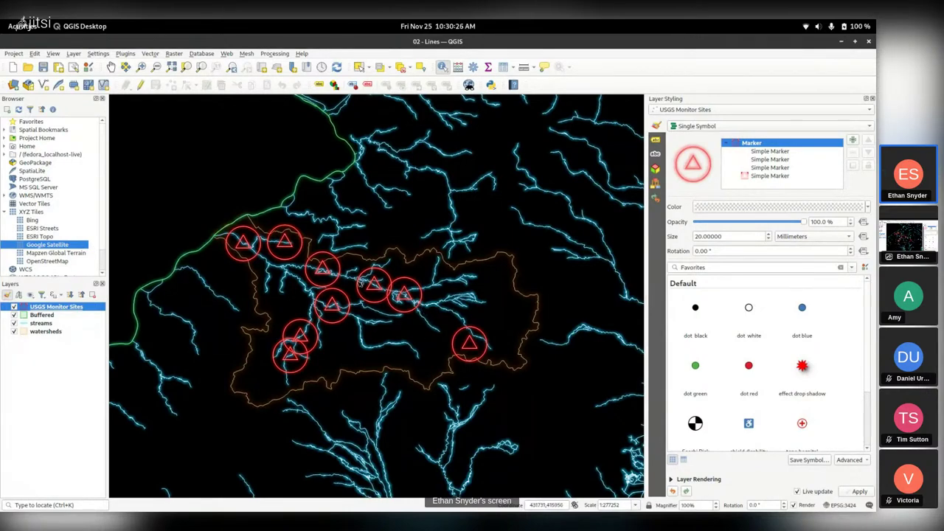
Step: Uncheck Buffered, streams and watersheds so only the red USGS Monitor Sites markers show
click(13, 316)
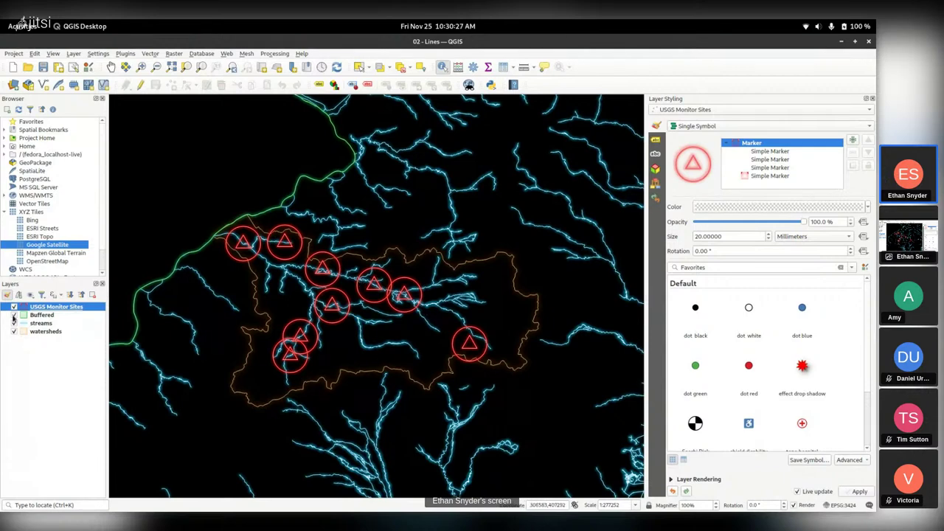
click(58, 330)
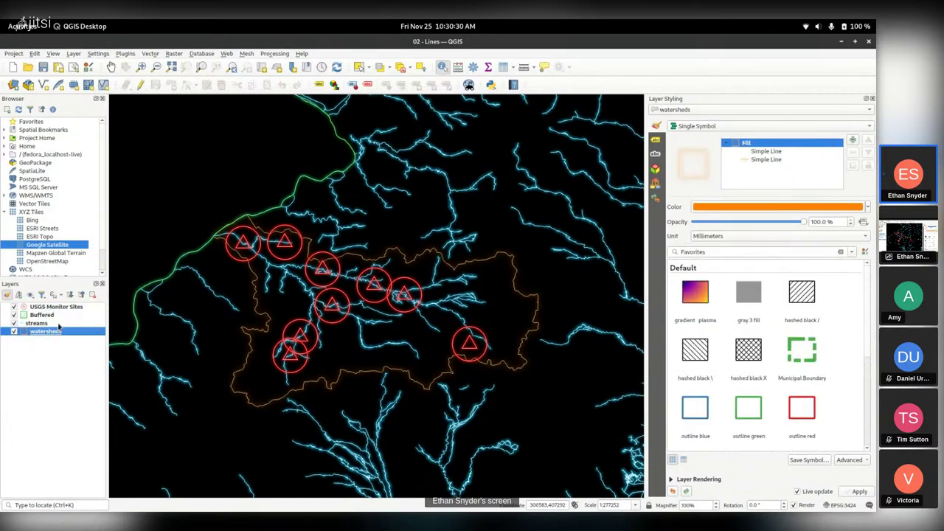
drag(159, 364, 123, 354)
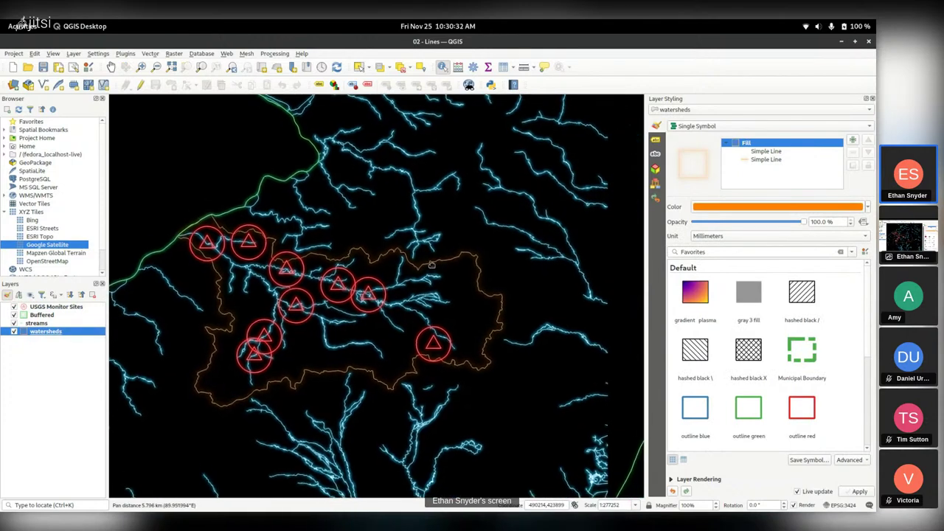
click(59, 307)
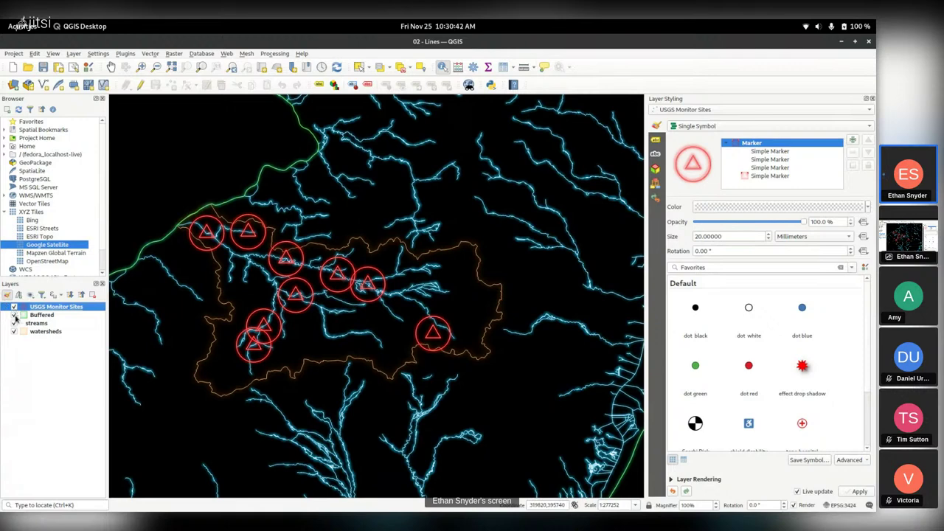
click(15, 315)
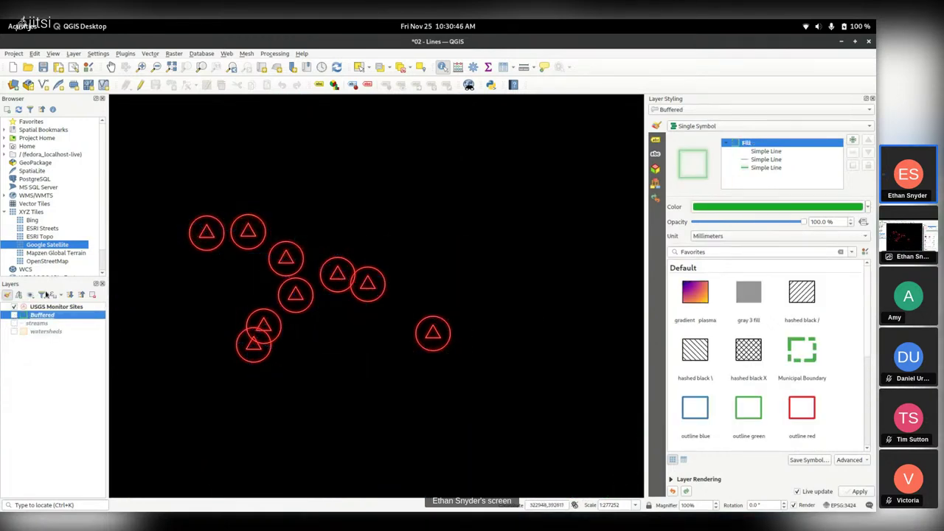
Step: Zoom onto one USGS Monitor Sites marker and select its fourth Simple Marker layer (10 mm, red stroke)
click(44, 307)
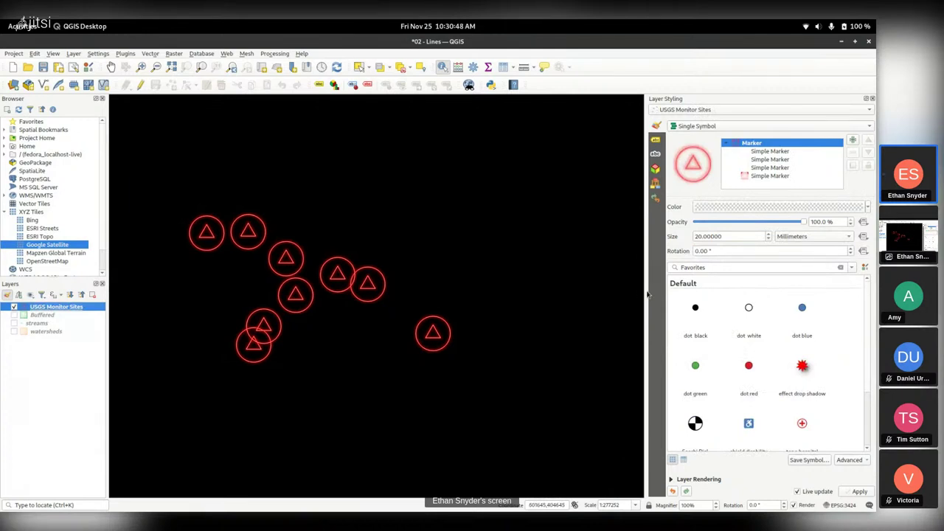
drag(647, 295, 394, 280)
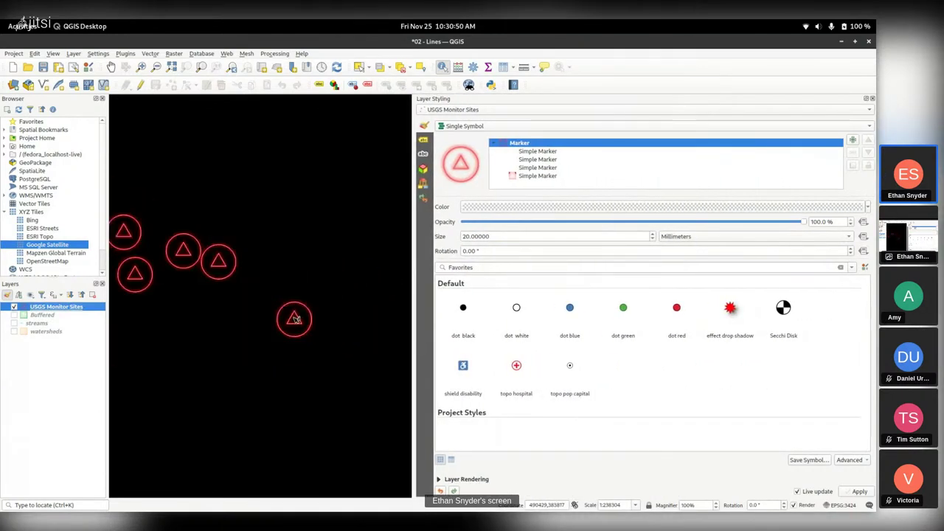
scroll(686, 505, up, 2)
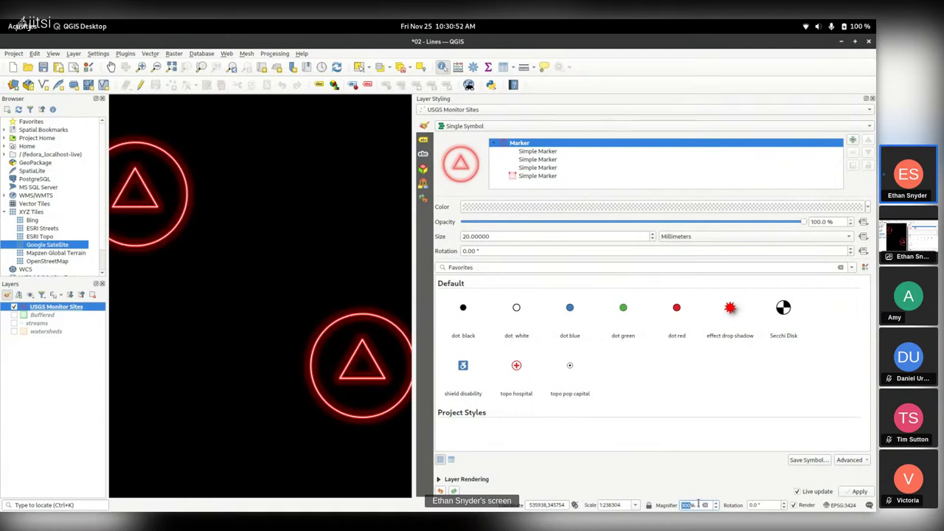
drag(326, 295, 251, 265)
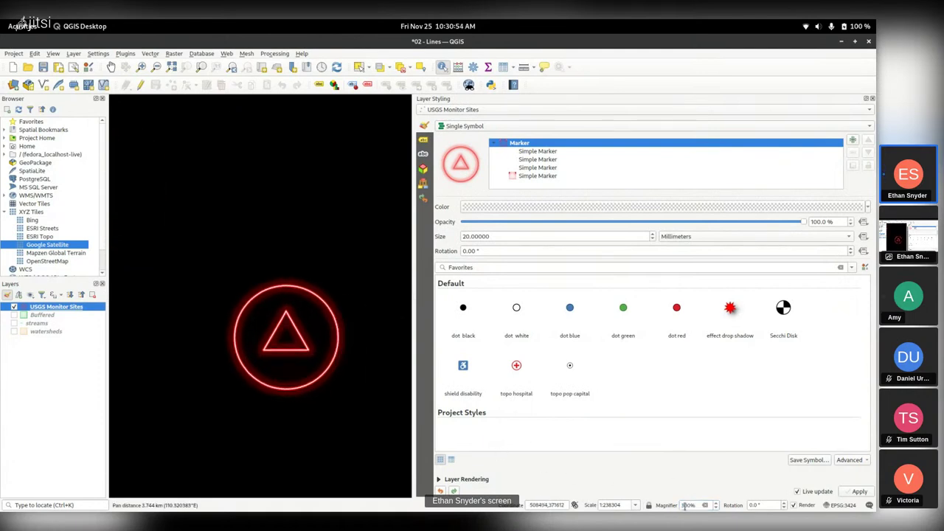
scroll(685, 506, up, 3)
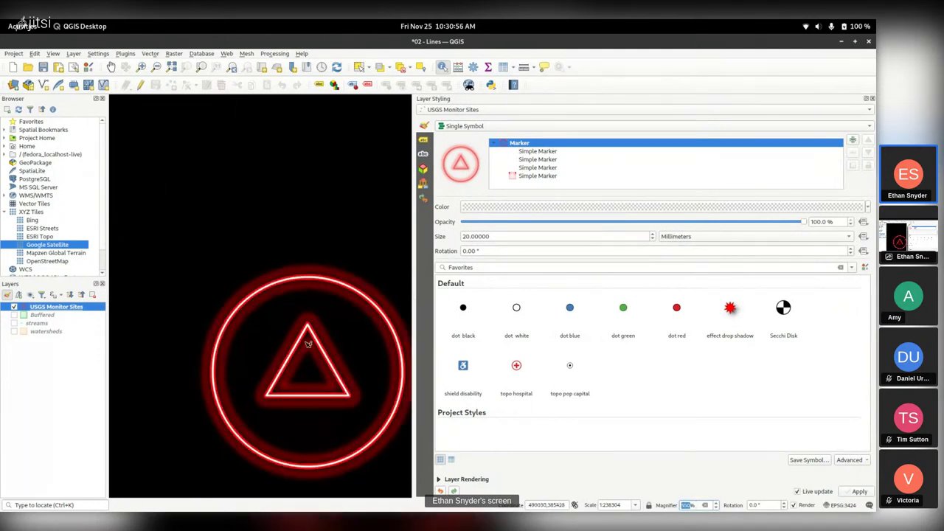
drag(332, 346, 280, 267)
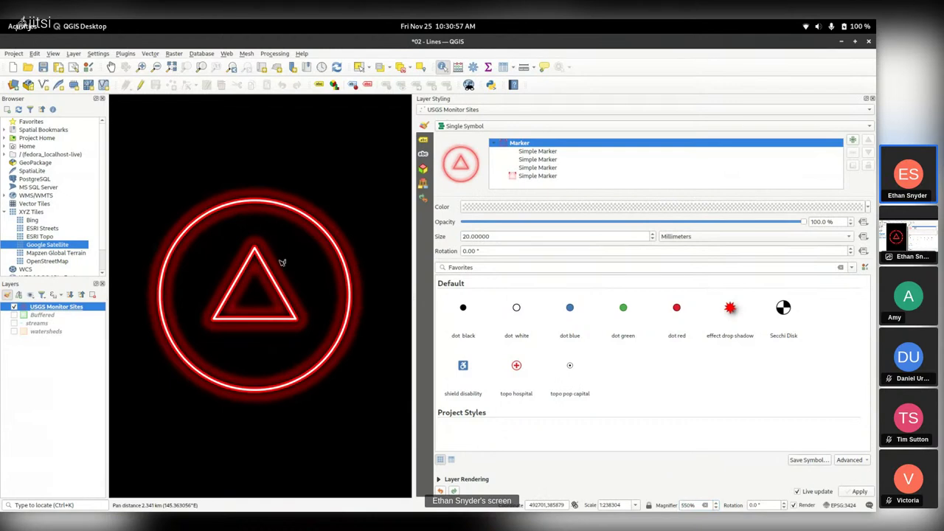
click(538, 177)
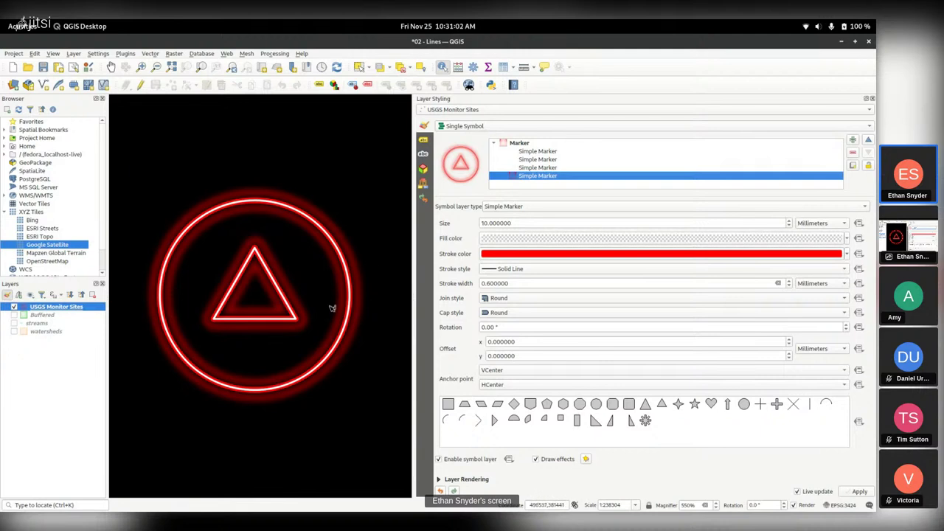
Step: Compare the Simple Marker layers, then open the bottom marker's Source and Outer Glow draw effects
click(545, 169)
click(545, 159)
click(548, 152)
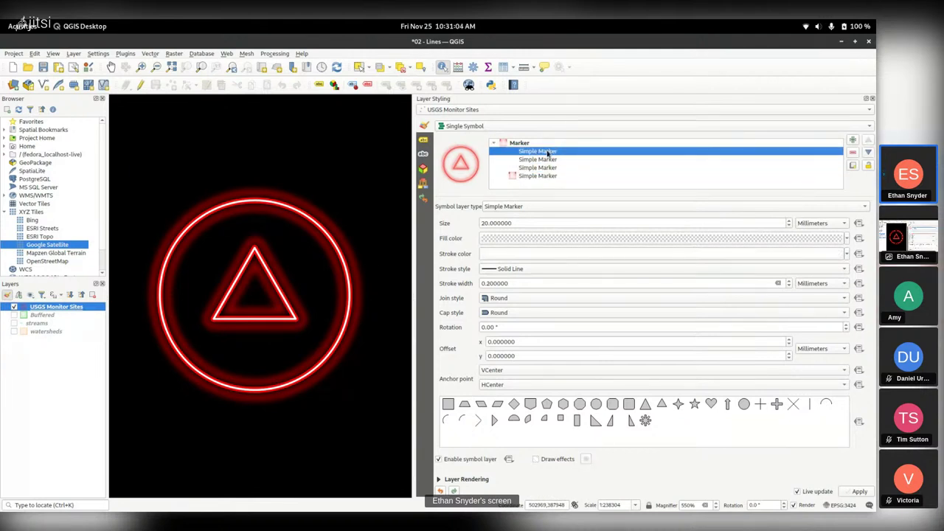
click(543, 174)
click(543, 168)
click(546, 160)
click(546, 153)
click(537, 176)
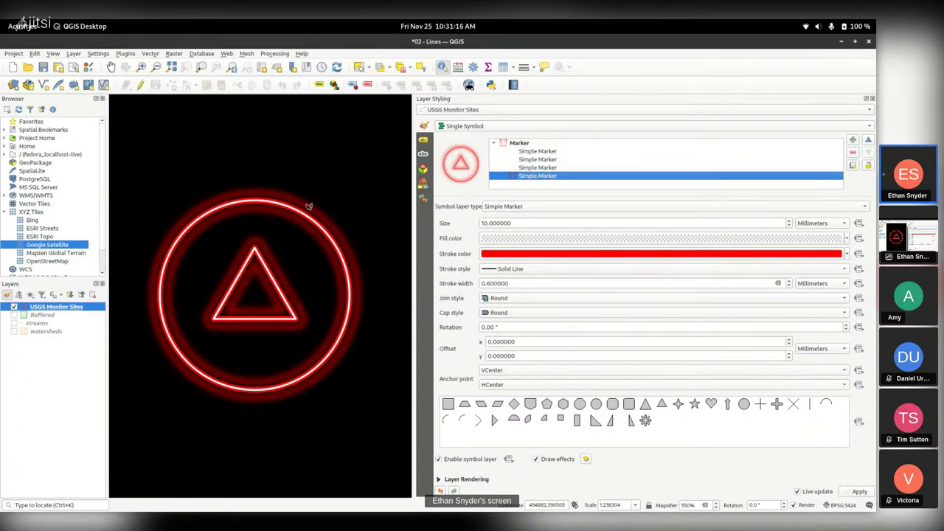
click(586, 459)
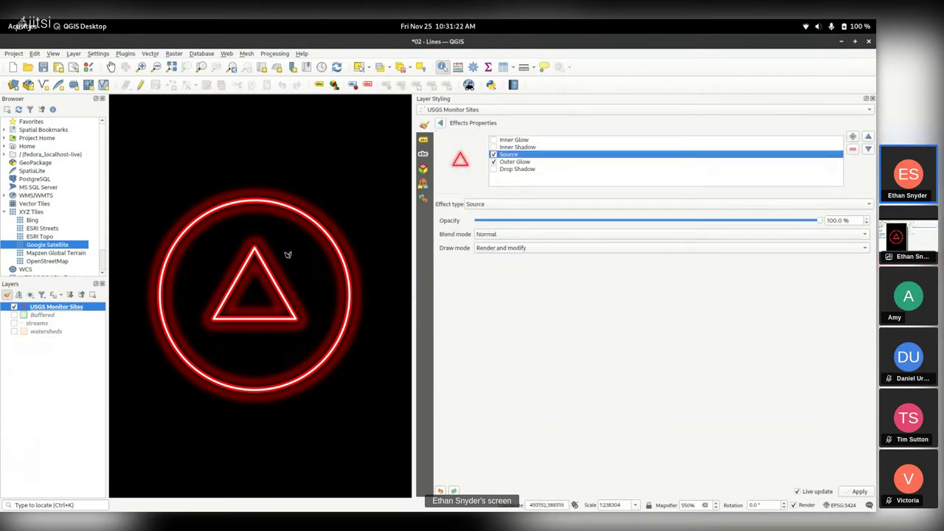
Step: Select the Outer Glow effect and desaturate its colour ramp's starting colour
click(519, 162)
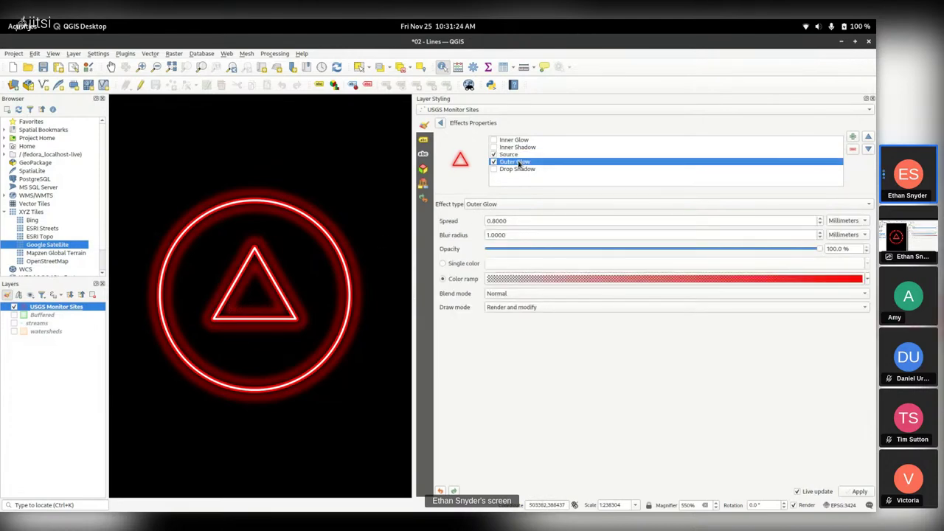
click(647, 280)
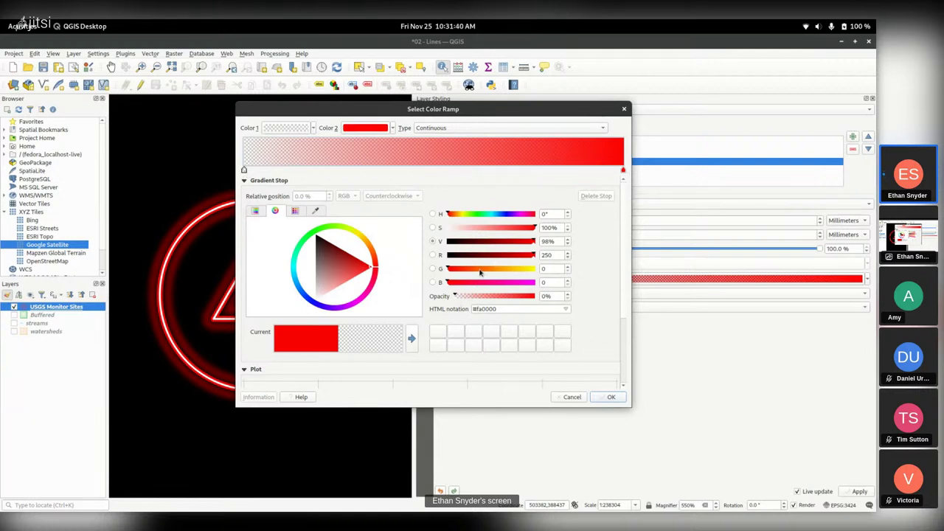
drag(535, 228, 428, 224)
click(609, 397)
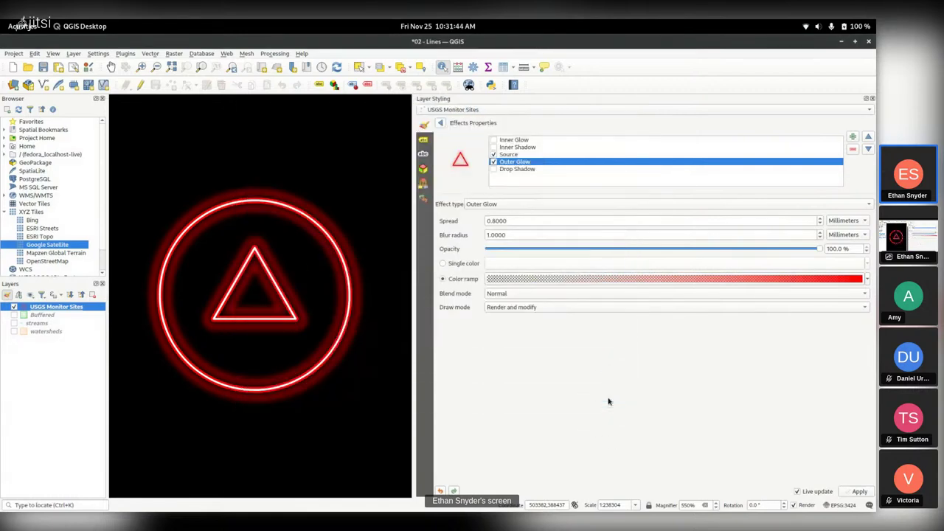
Step: Restore full saturation to the ramp's start stop, keeping the transparent-to-red ramp
click(621, 280)
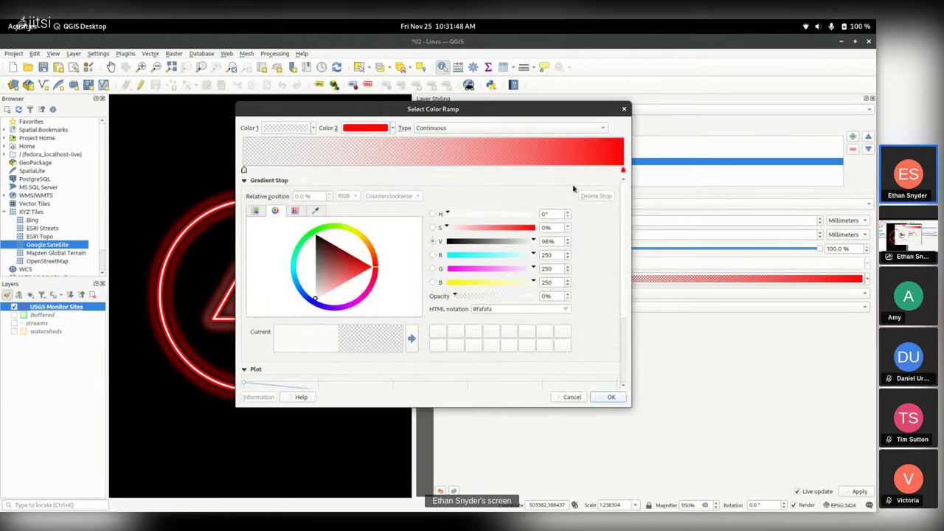
click(622, 173)
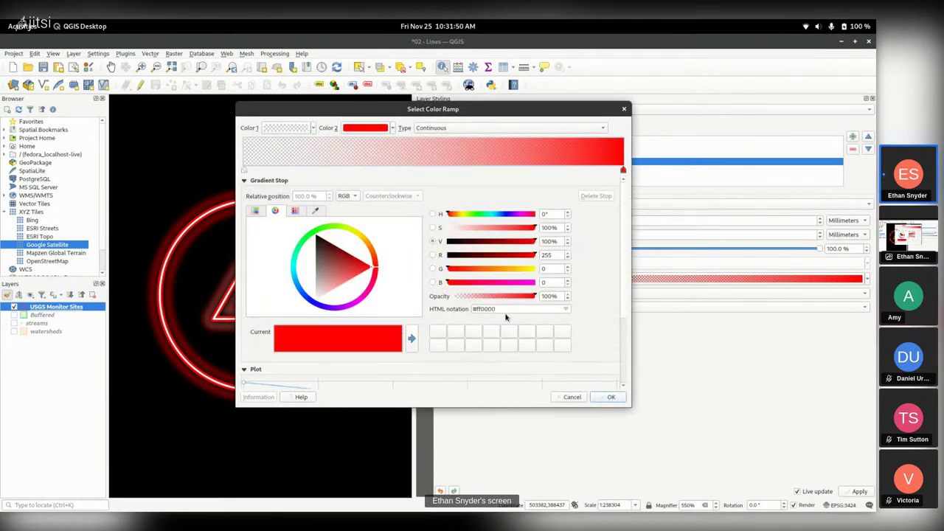
click(245, 170)
drag(484, 229, 555, 230)
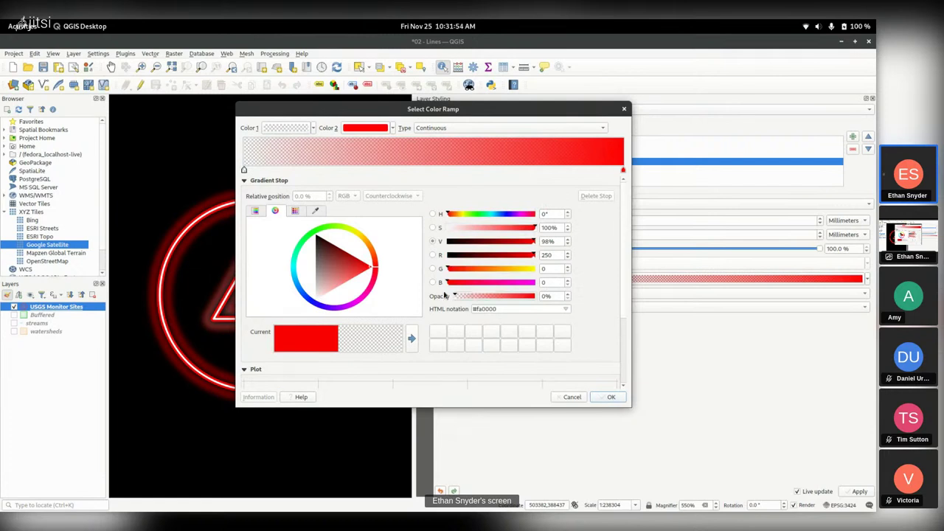
click(609, 396)
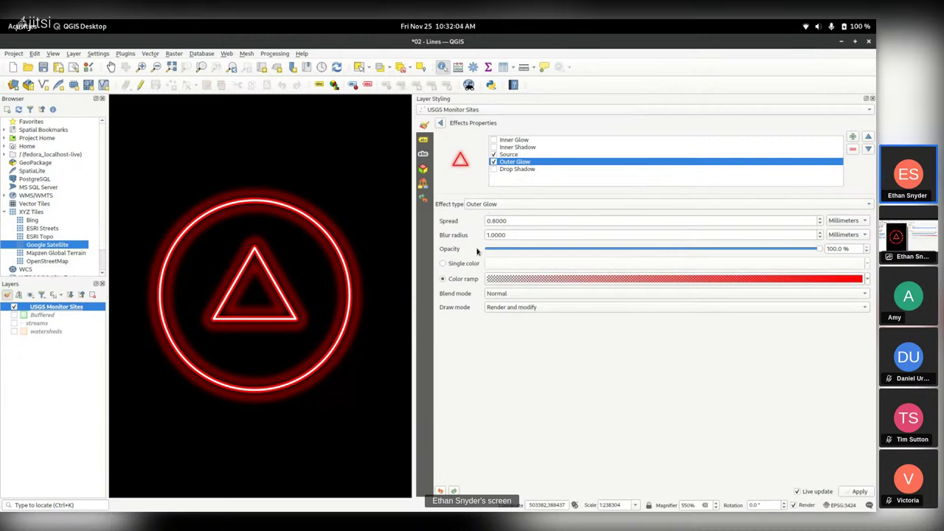
Step: Select the Source effect and toggle it off and on, leaving it enabled
click(498, 154)
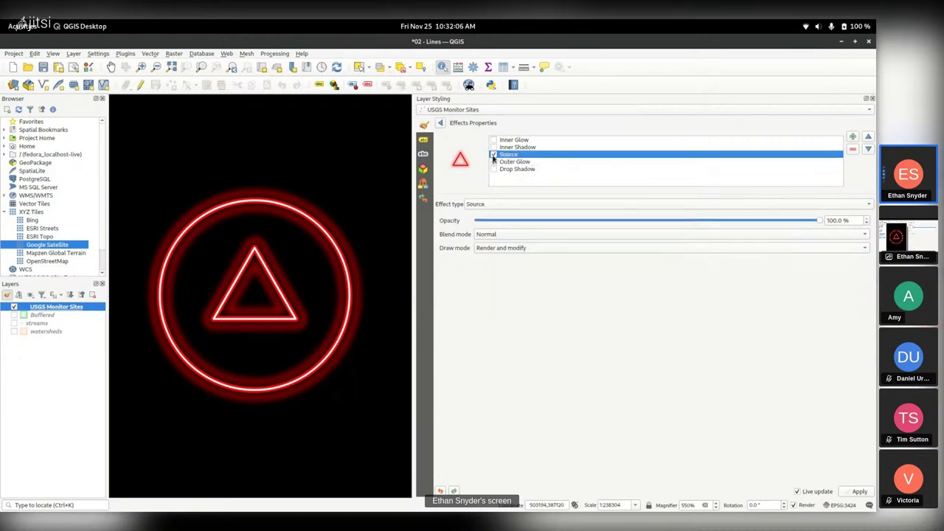
click(493, 154)
click(494, 155)
click(493, 154)
click(493, 155)
Step: Go back to the marker symbol's layers and select the third Simple Marker (20 mm)
click(515, 162)
click(440, 123)
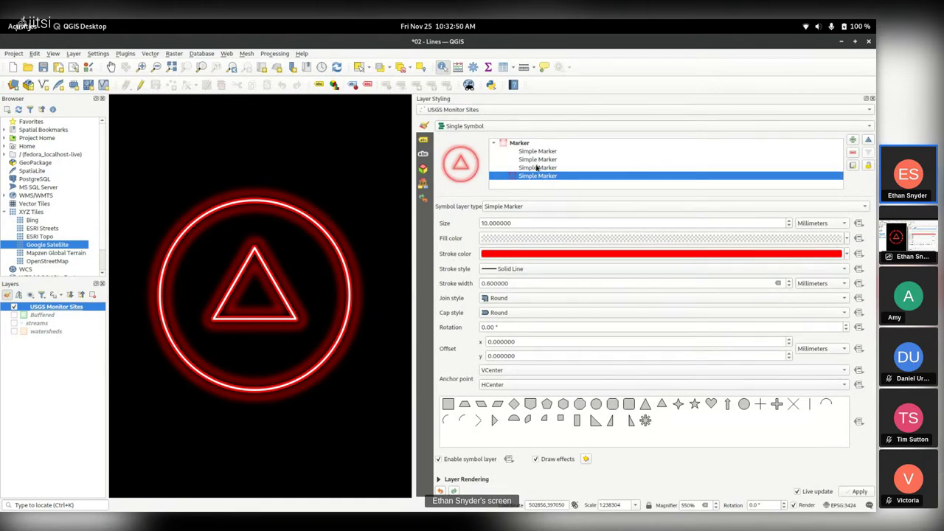
click(536, 168)
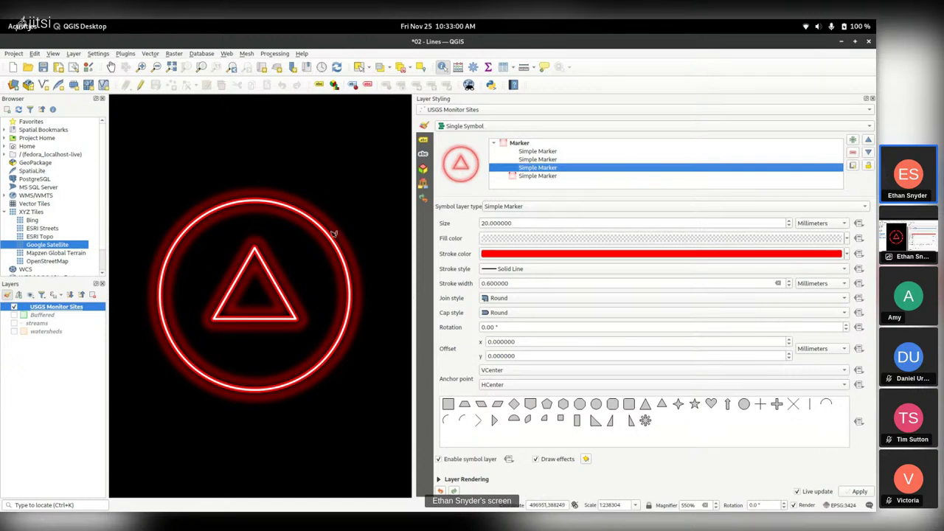
Step: Reset the map magnifier to 100%, centre the site markers, and widen the map area
scroll(301, 383, down, 3)
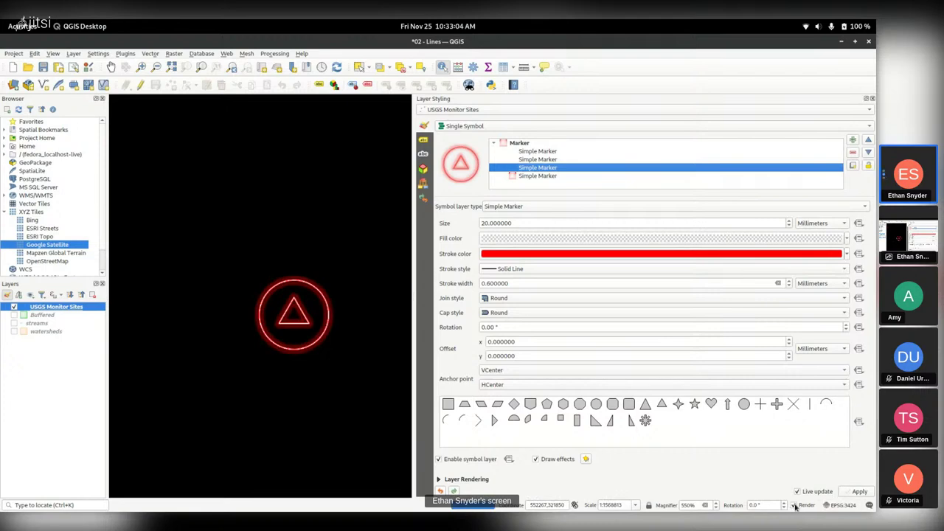
click(704, 505)
scroll(267, 274, up, 3)
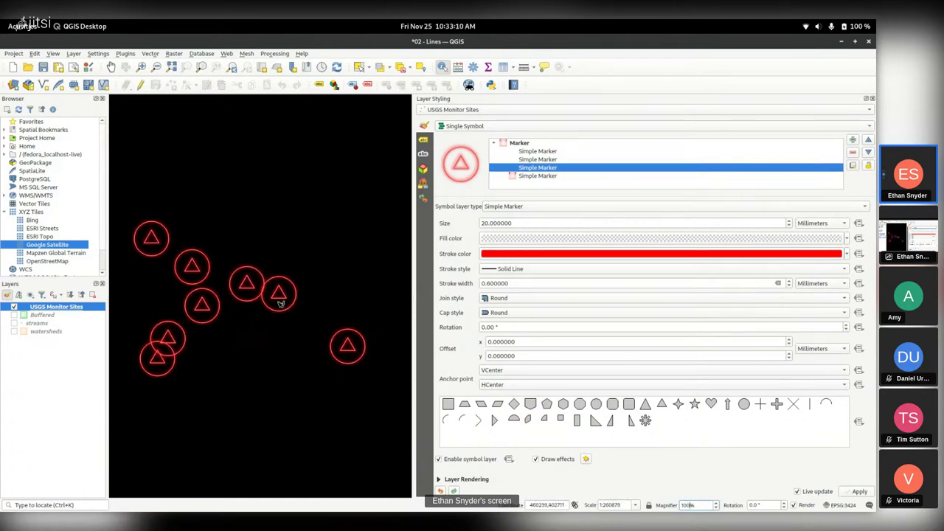
drag(247, 278, 239, 267)
drag(411, 168, 566, 164)
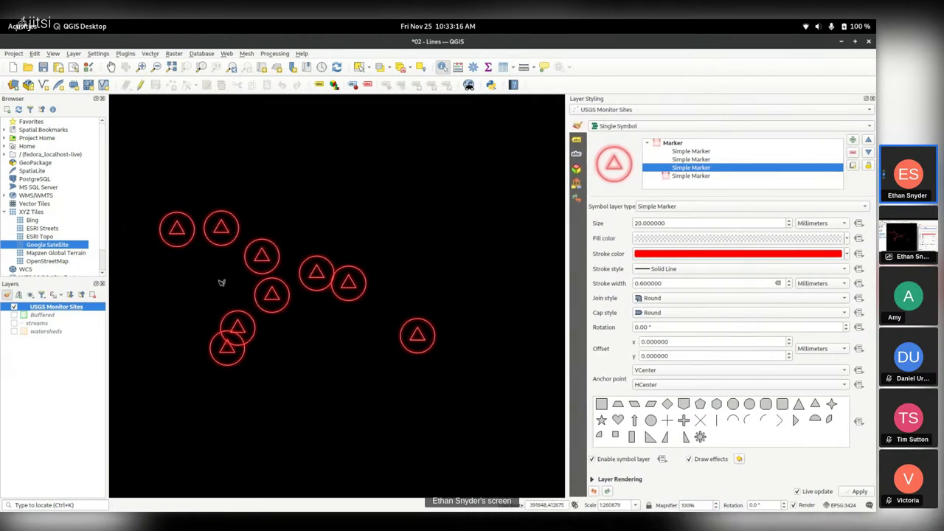
Step: Open the print layout named 'Layout' from Project > Layouts and maximise it
click(13, 55)
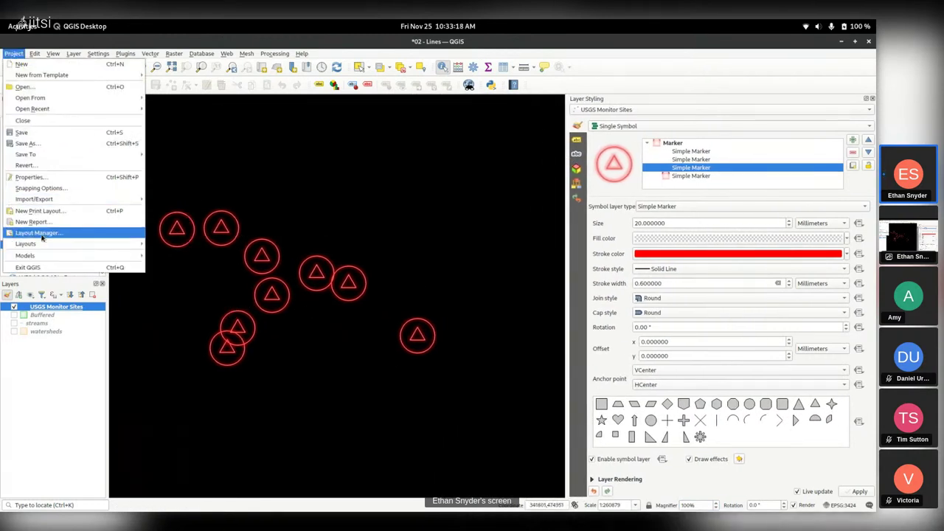
mouse_move(106, 249)
click(165, 244)
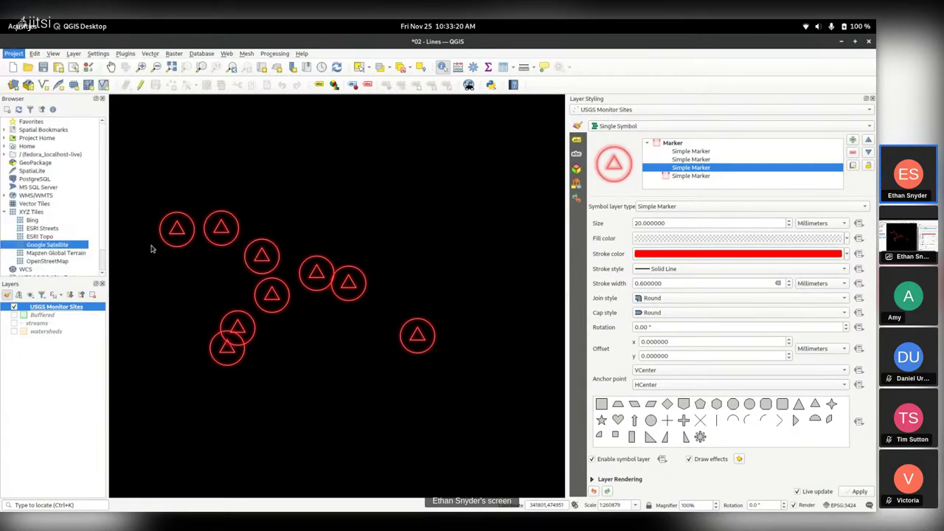
double_click(279, 40)
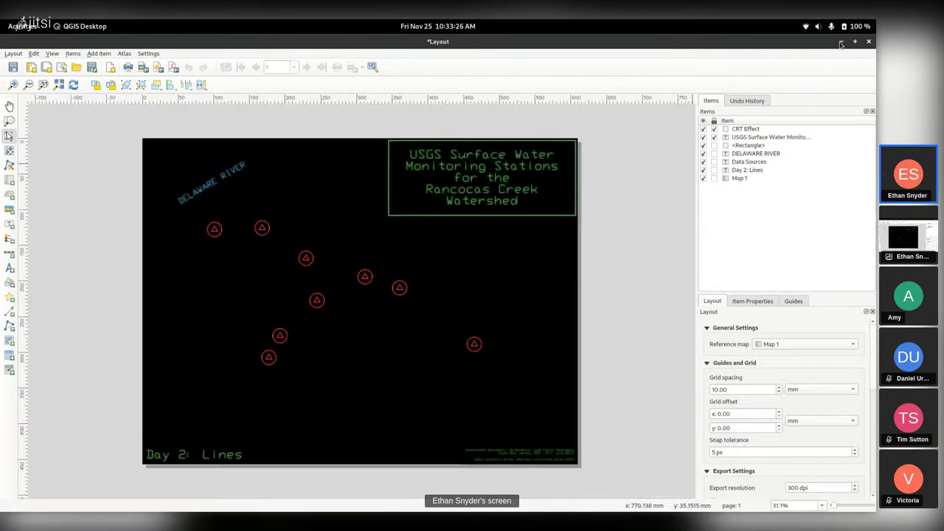
Step: Turn on the watersheds, streams and Buffered layers, then return to the layout window
click(840, 42)
click(14, 331)
click(14, 322)
click(14, 315)
click(14, 306)
click(14, 306)
key(alt+Tab)
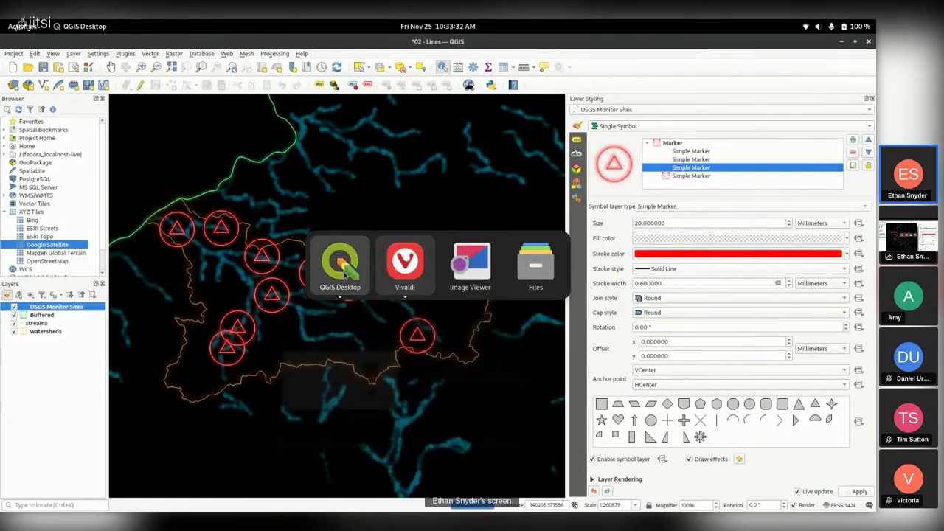
click(339, 275)
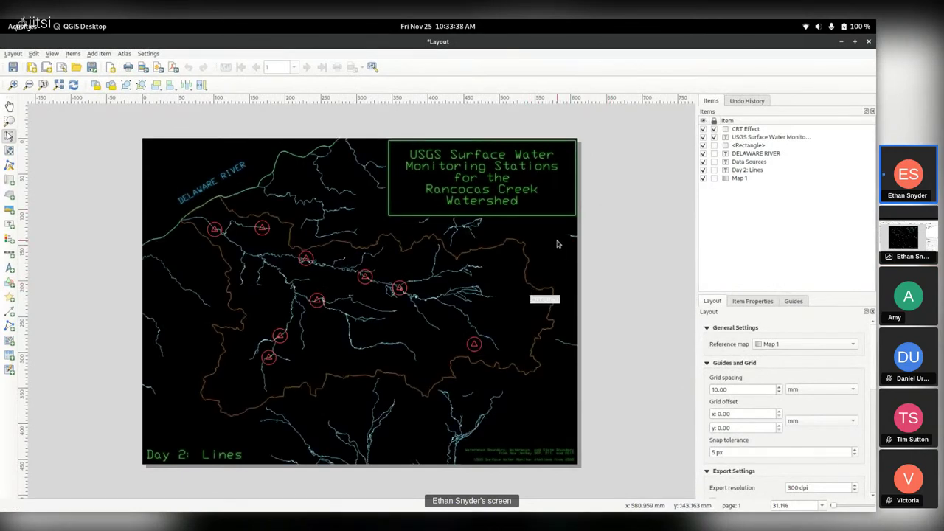
click(557, 244)
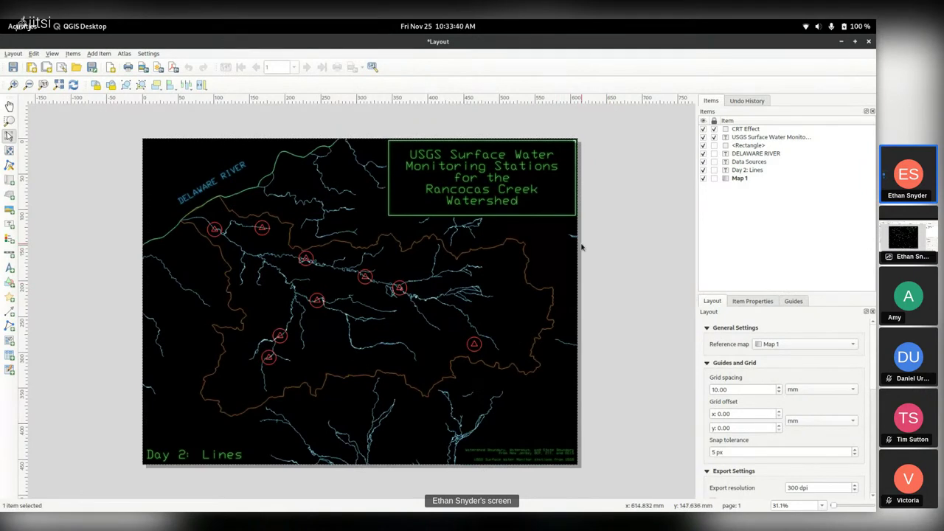
click(739, 179)
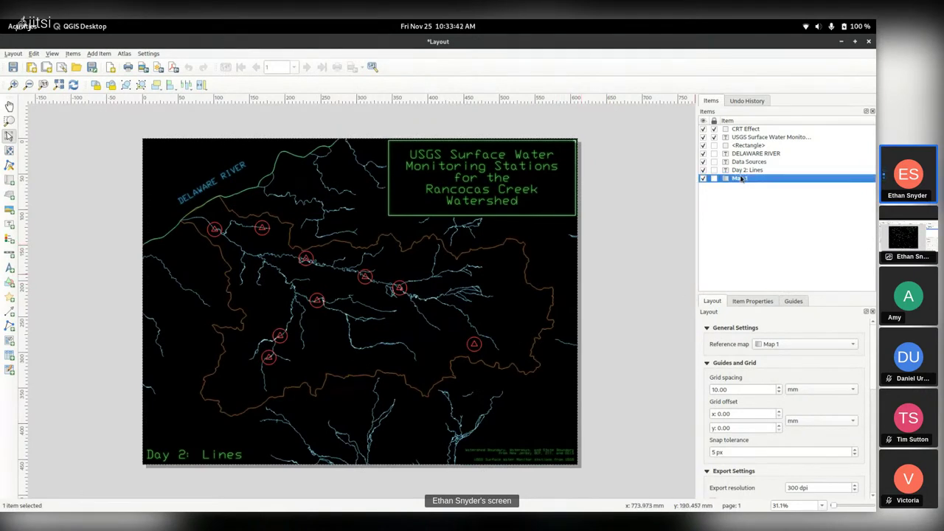
click(751, 301)
scroll(737, 433, down, 3)
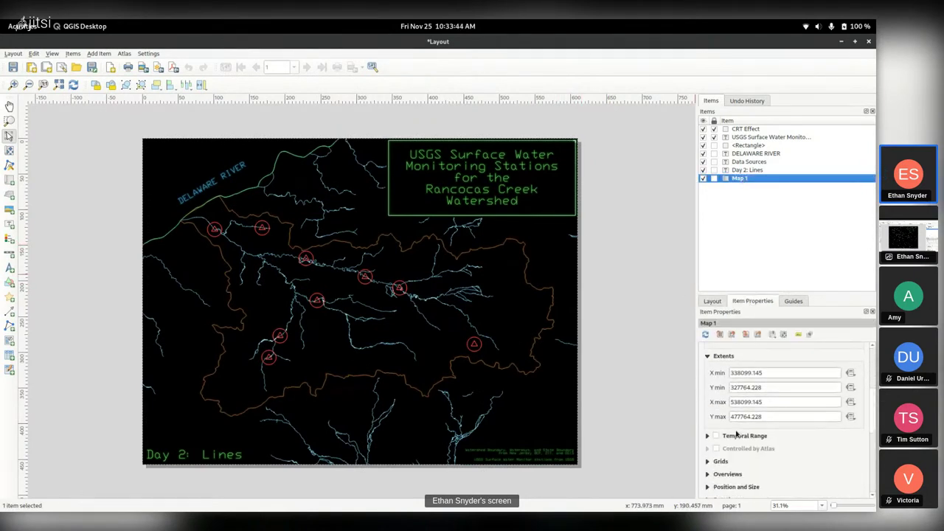
scroll(734, 454, down, 5)
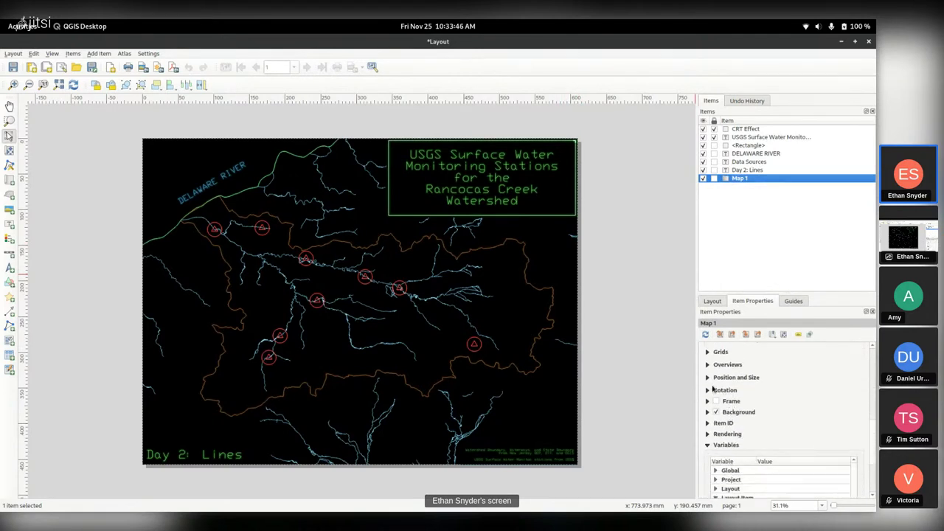
click(707, 412)
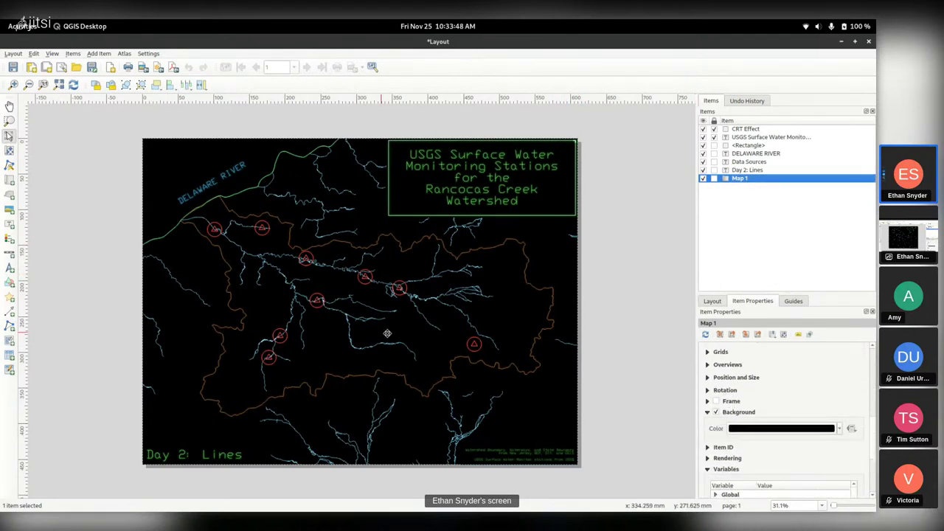
click(707, 412)
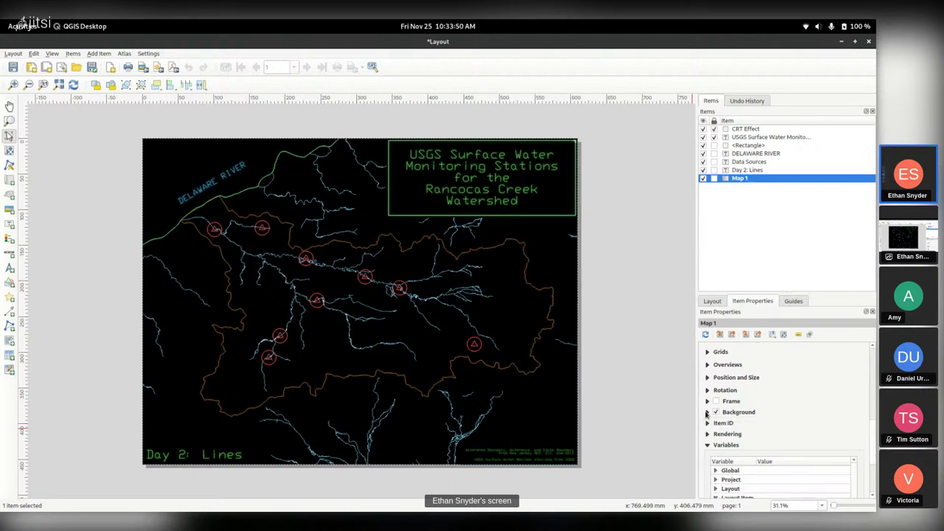
click(611, 305)
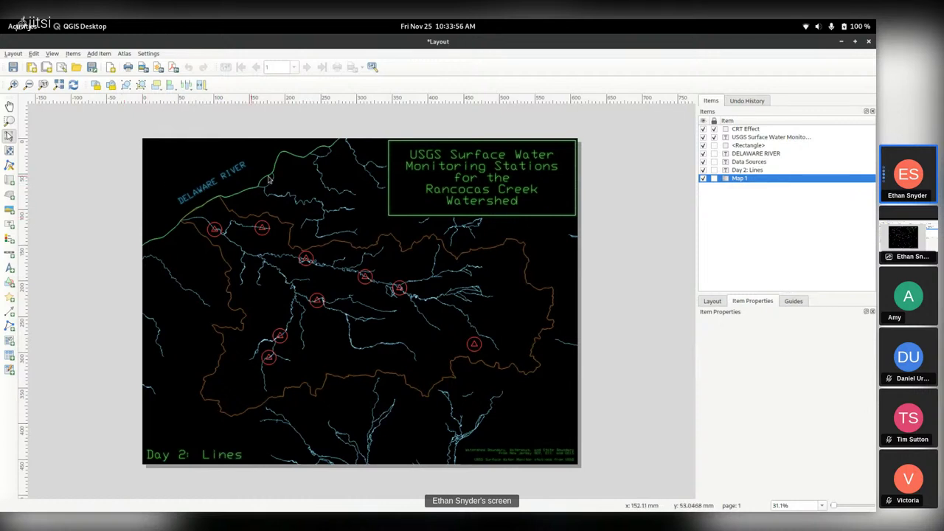
click(483, 174)
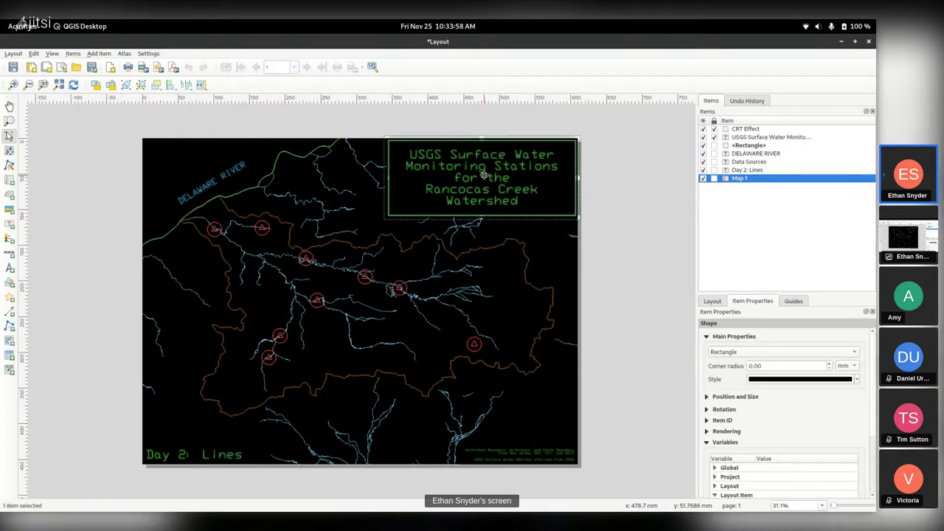
click(625, 185)
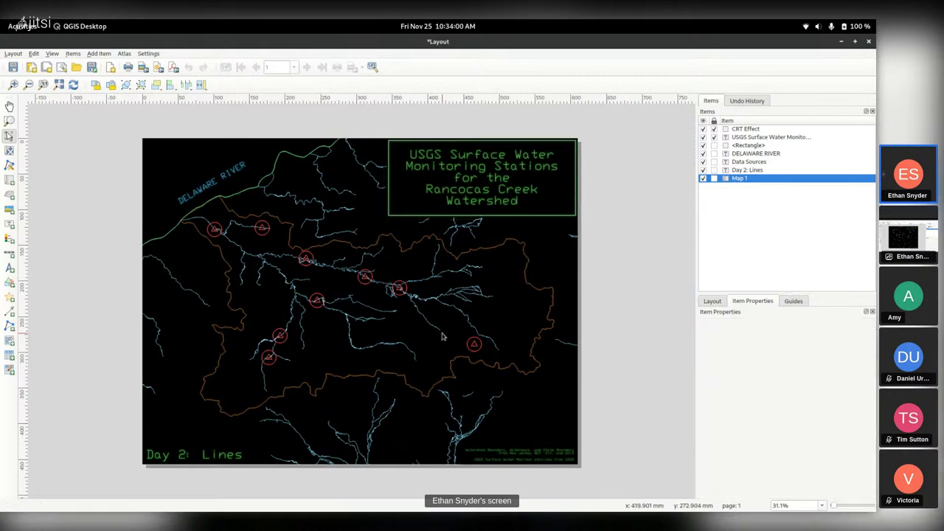
click(238, 455)
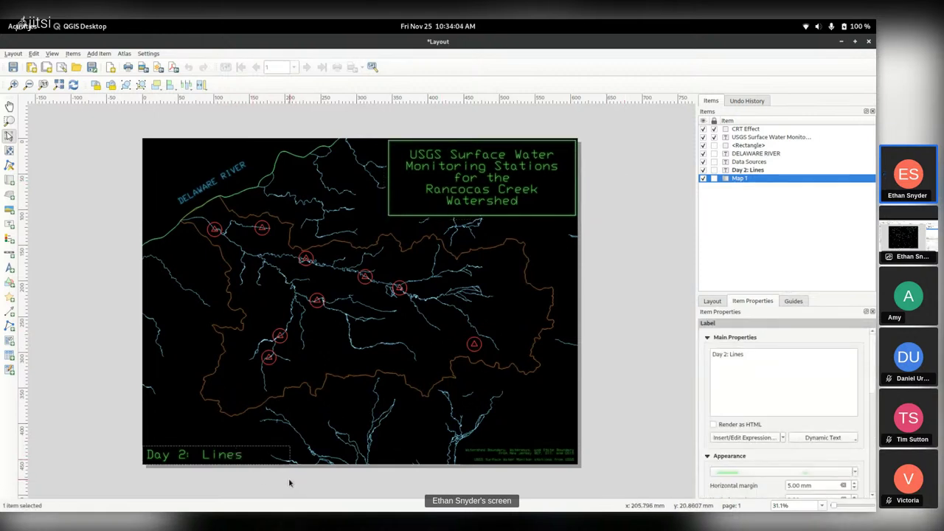
scroll(213, 472, up, 10)
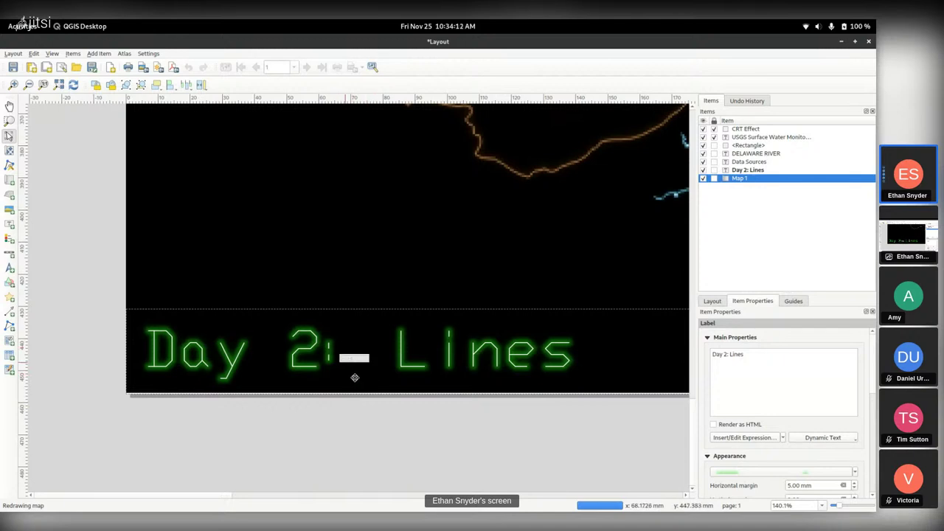
drag(476, 359, 437, 341)
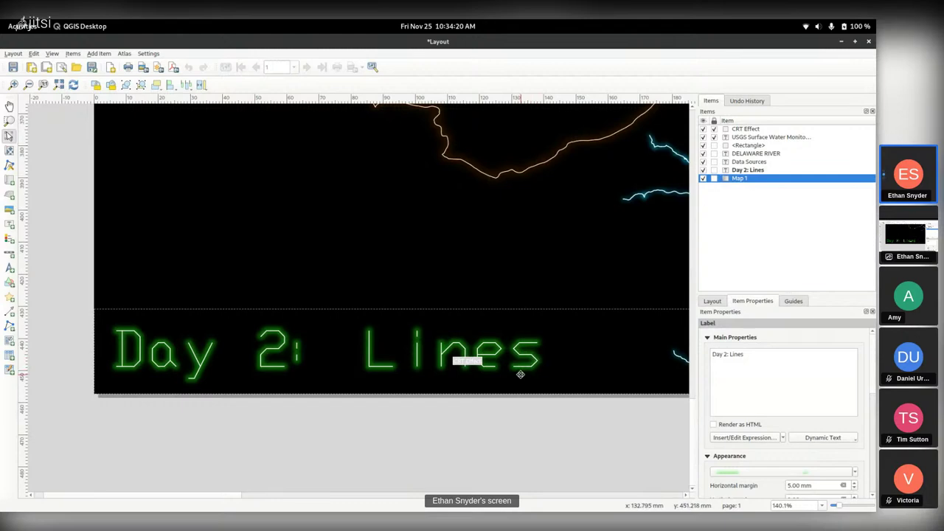
scroll(379, 358, down, 3)
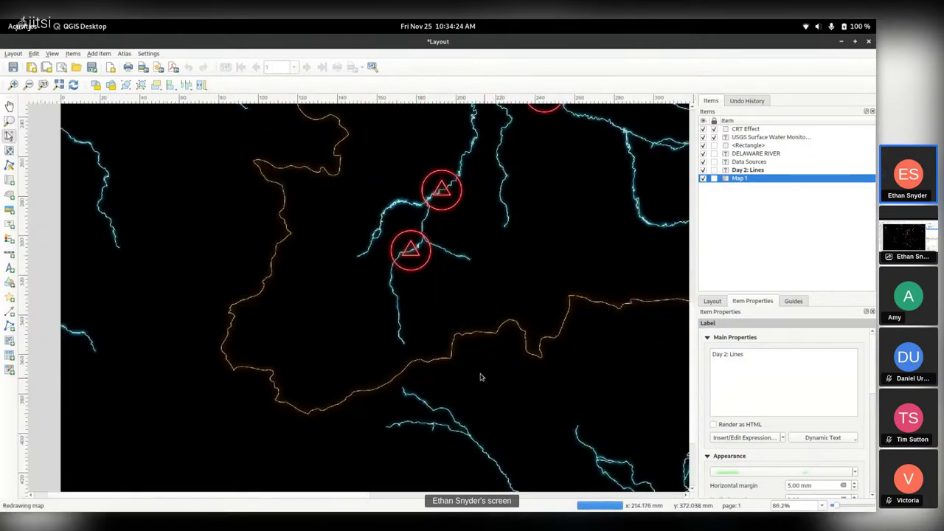
drag(316, 168, 358, 218)
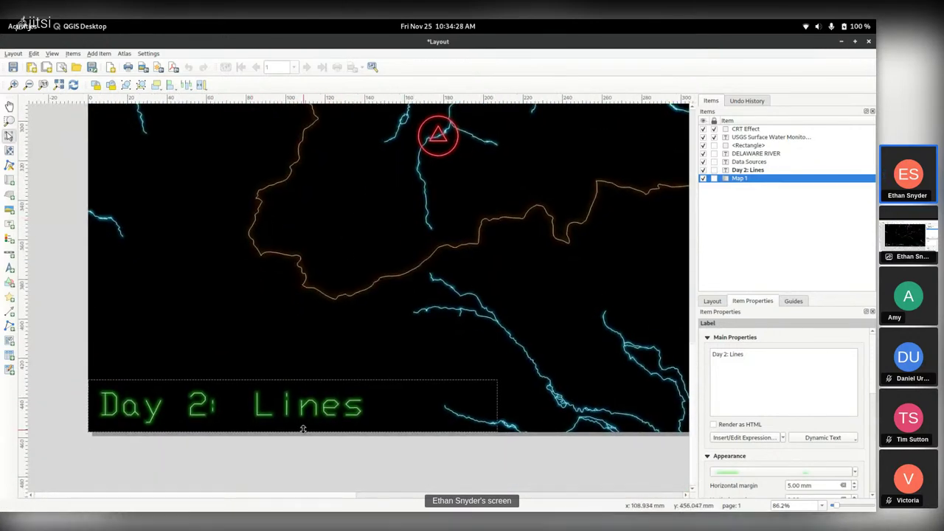
scroll(305, 428, up, 3)
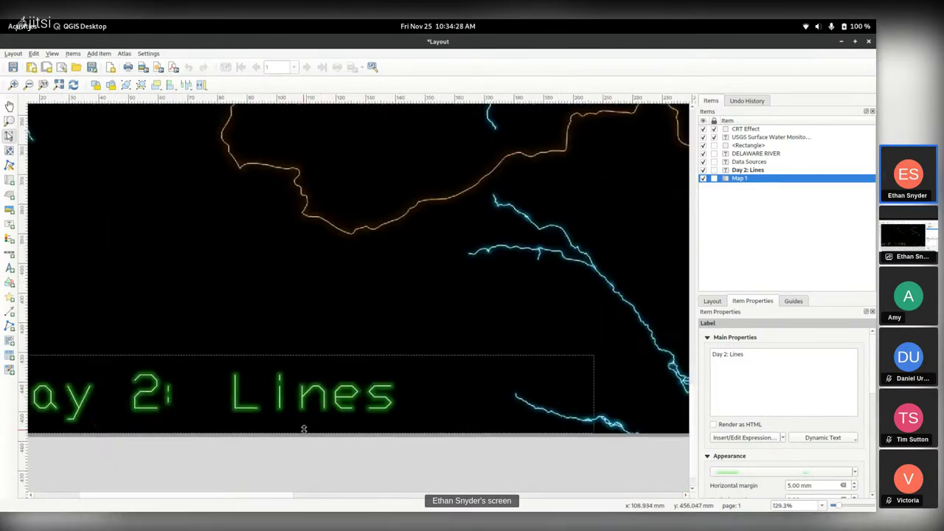
click(759, 472)
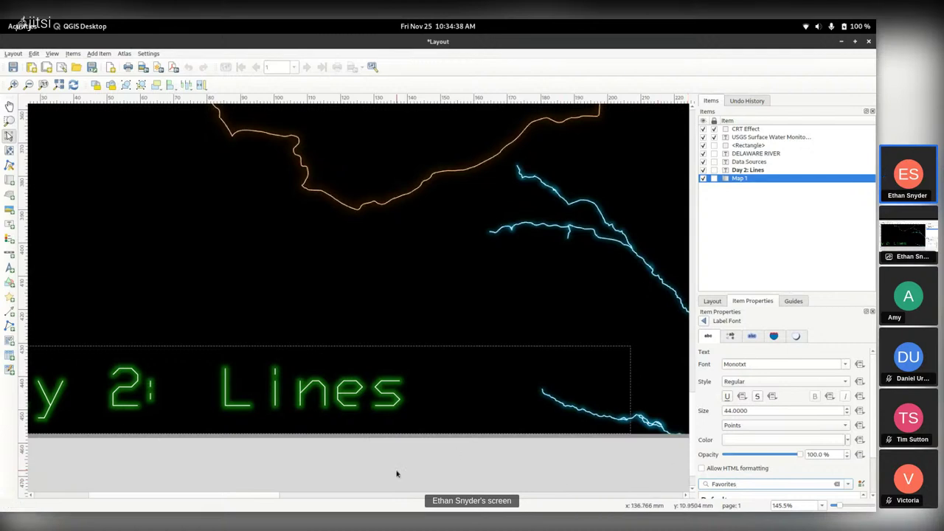
click(141, 452)
drag(141, 453, 267, 455)
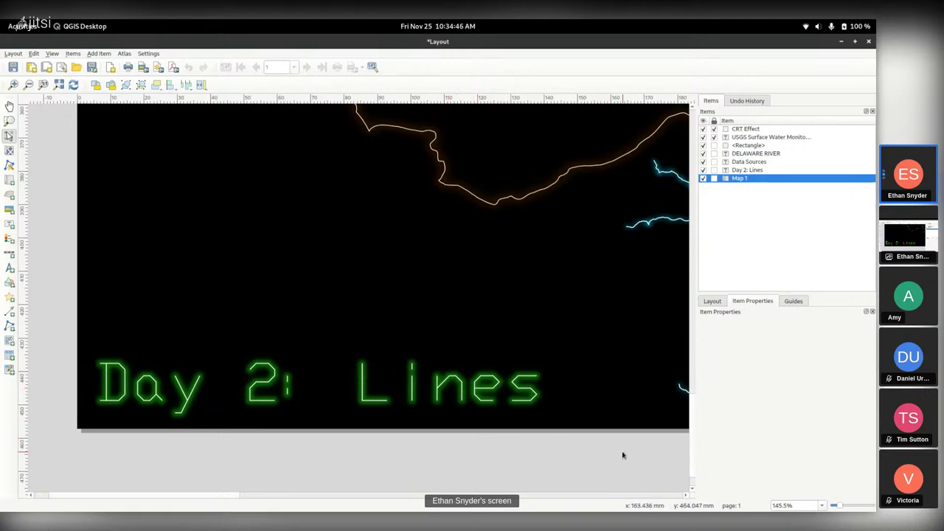
Step: Zoom around the layout and select the 'USGS Surface Water Monitoring' title label in Items
scroll(217, 430, down, 2)
scroll(118, 438, down, 2)
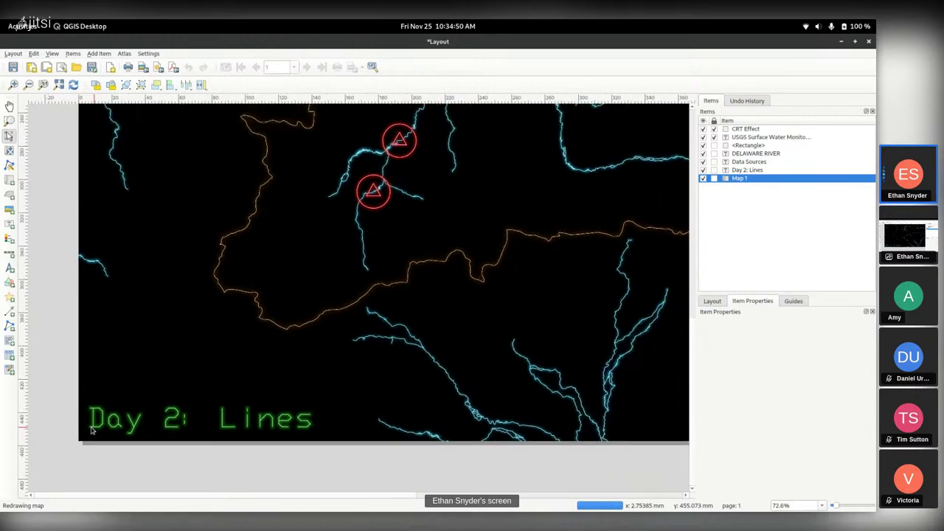
scroll(87, 430, down, 2)
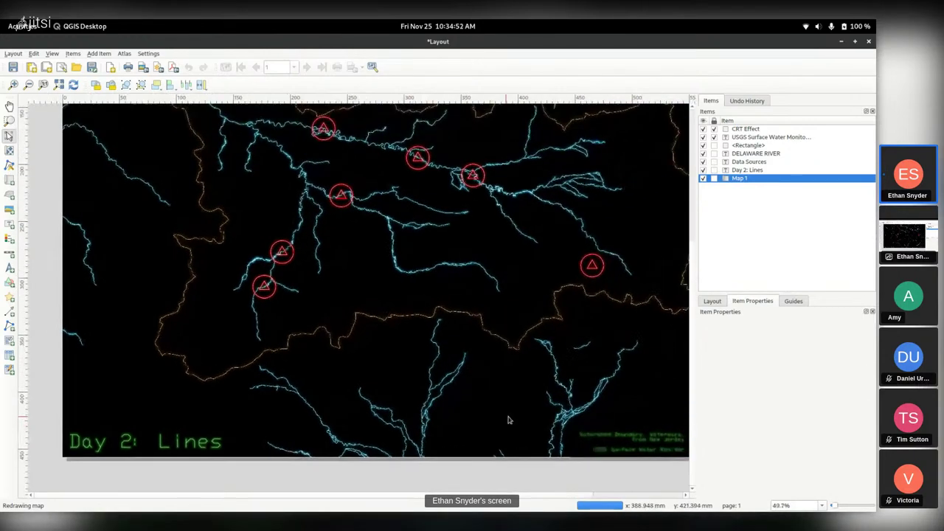
scroll(508, 268, down, 2)
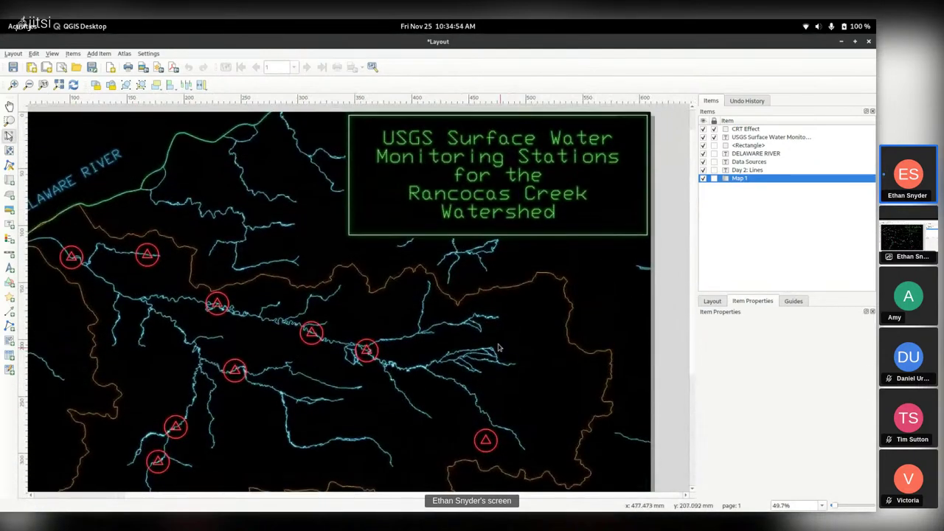
scroll(581, 151, up, 4)
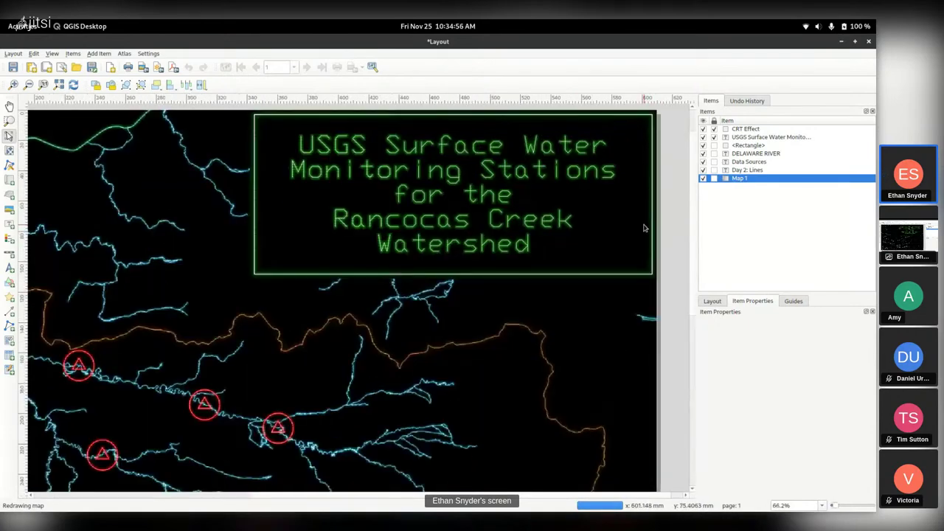
scroll(652, 263, up, 4)
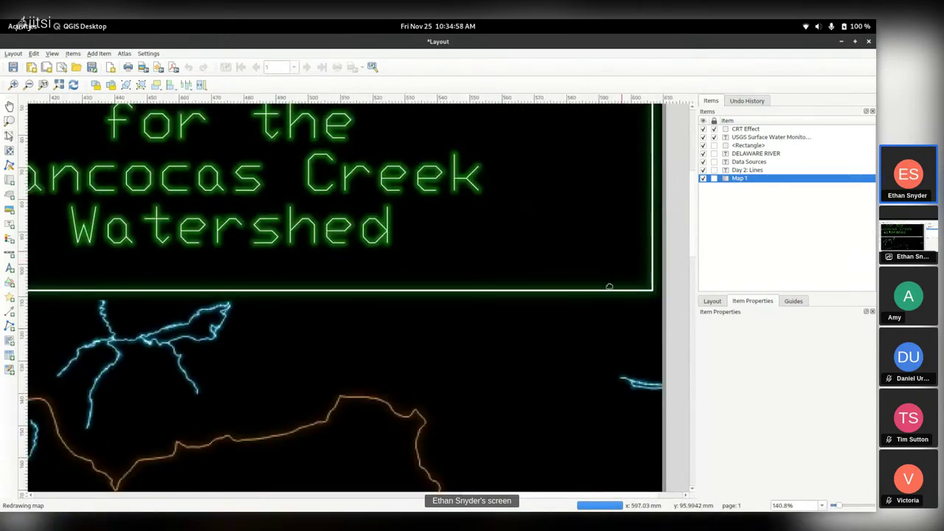
scroll(625, 302, down, 10)
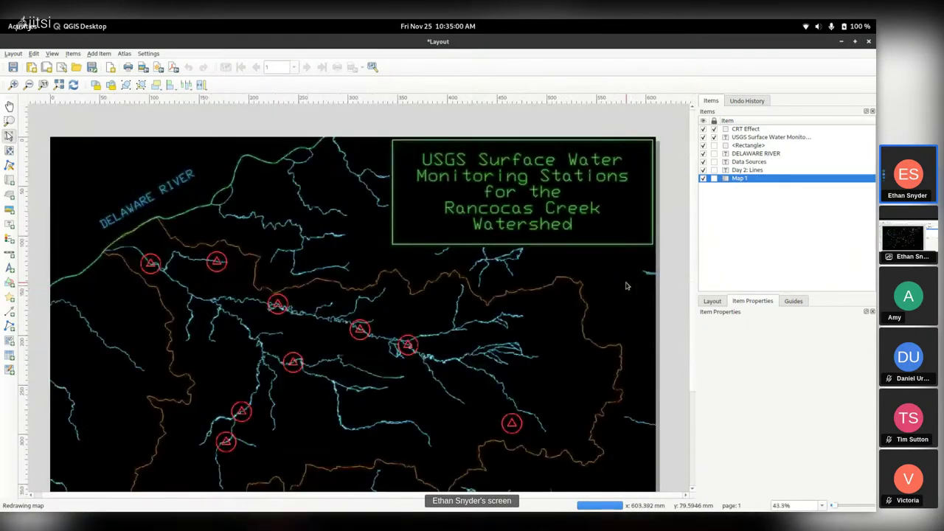
scroll(626, 286, up, 3)
scroll(535, 202, up, 5)
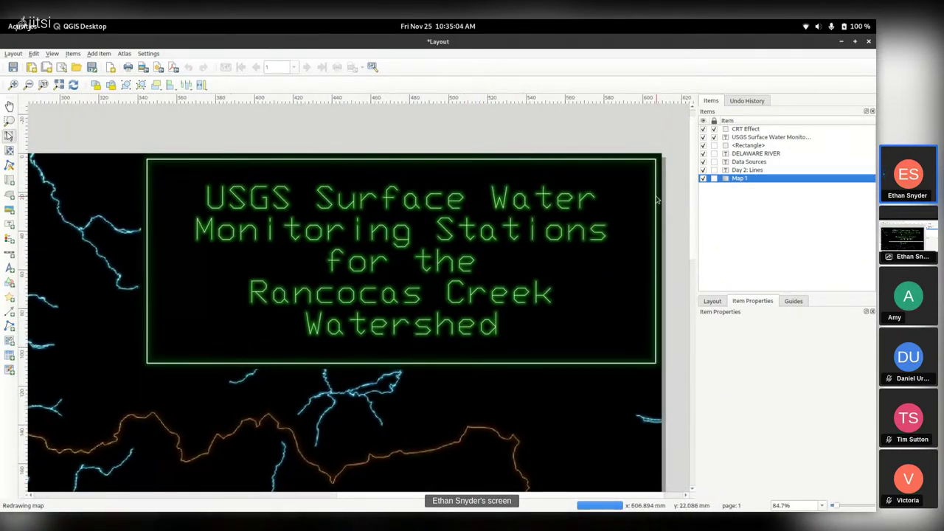
click(771, 137)
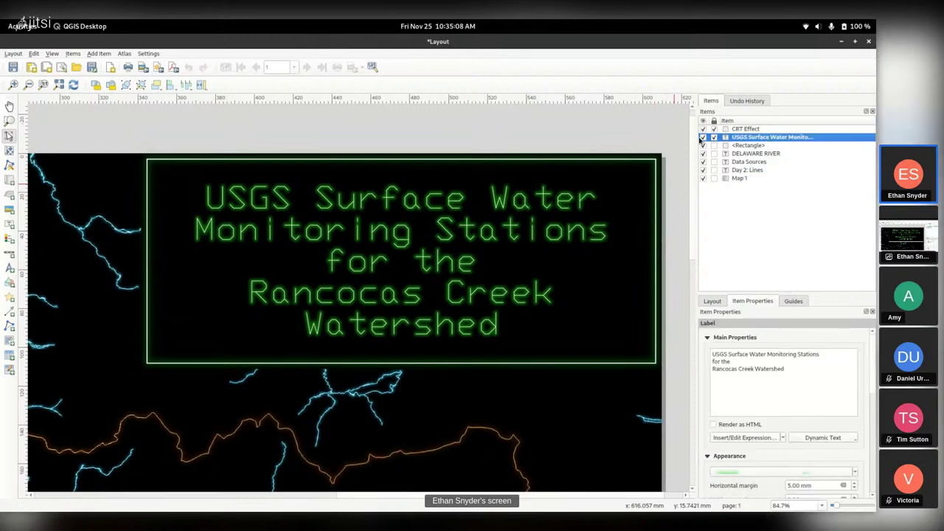
Step: Select the title <Rectangle>, view its Simple Fill settings, and toggle its visibility off and on
click(755, 146)
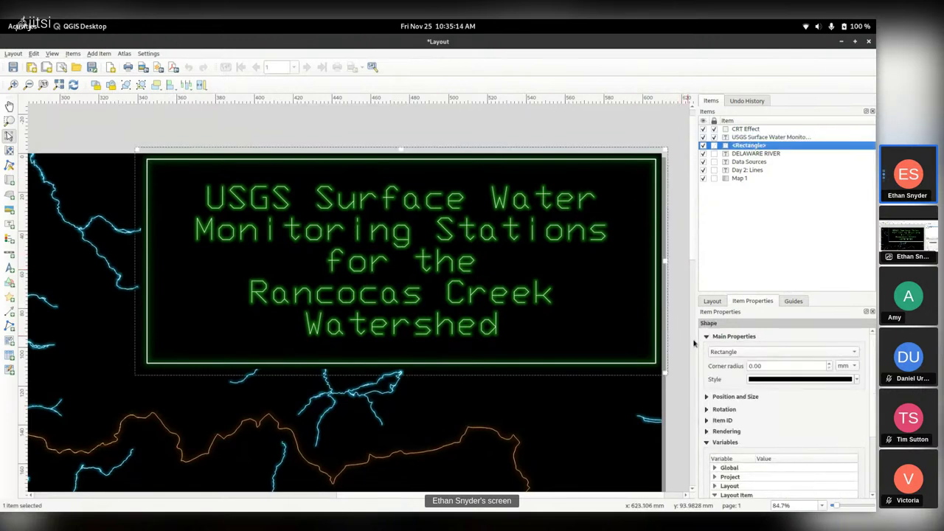
click(748, 138)
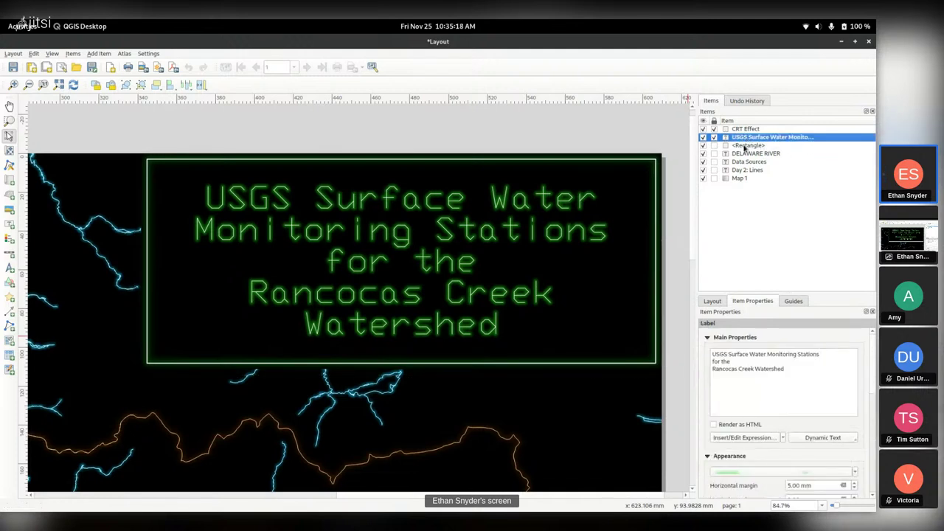
click(745, 146)
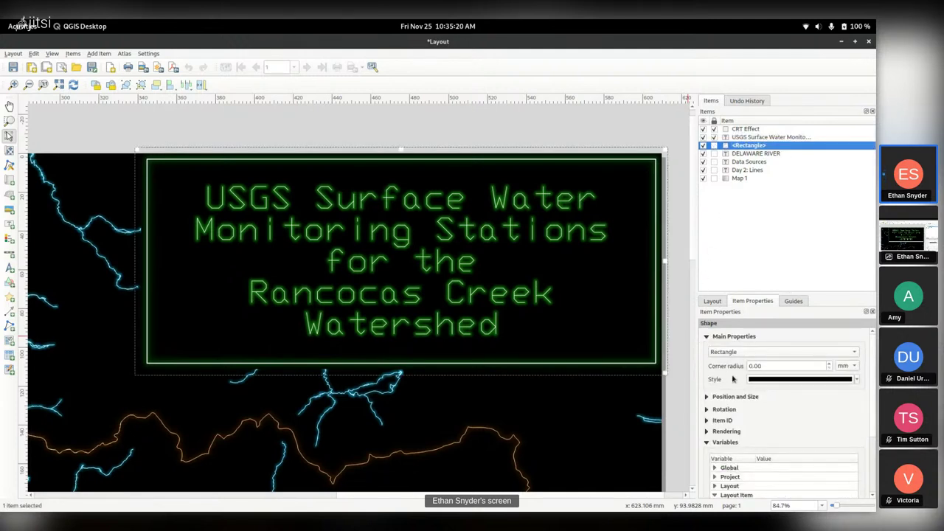
click(778, 379)
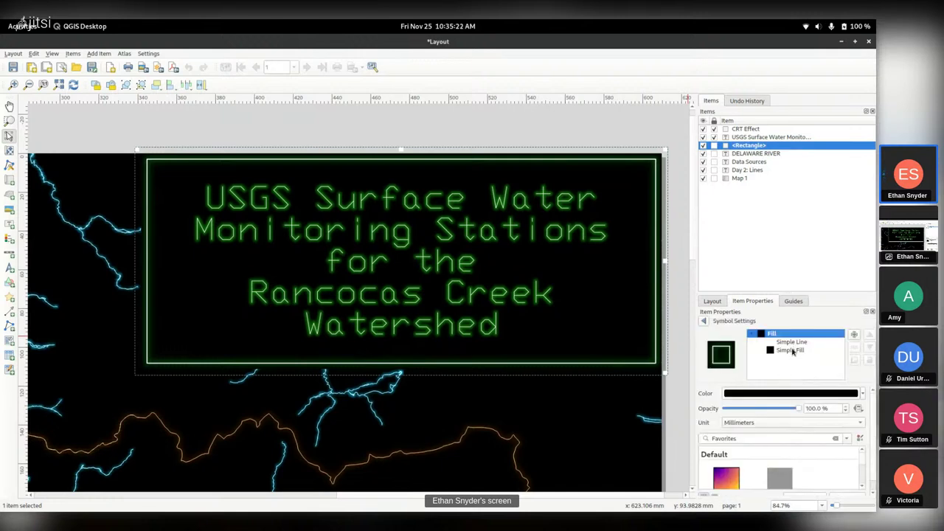
click(790, 350)
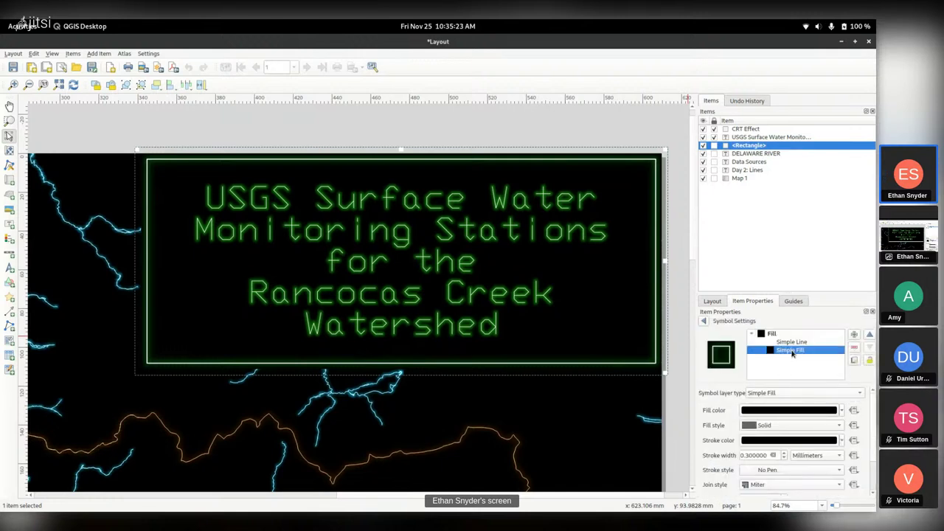
click(703, 146)
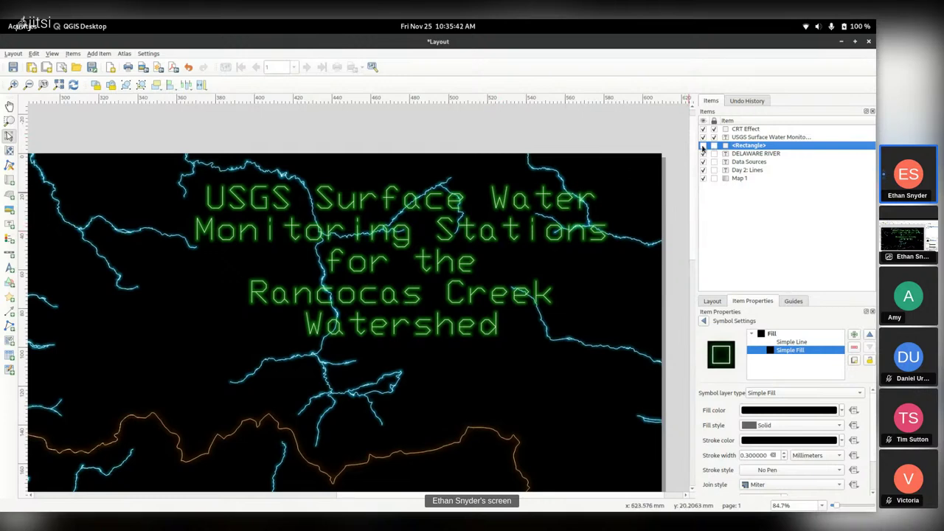
click(703, 145)
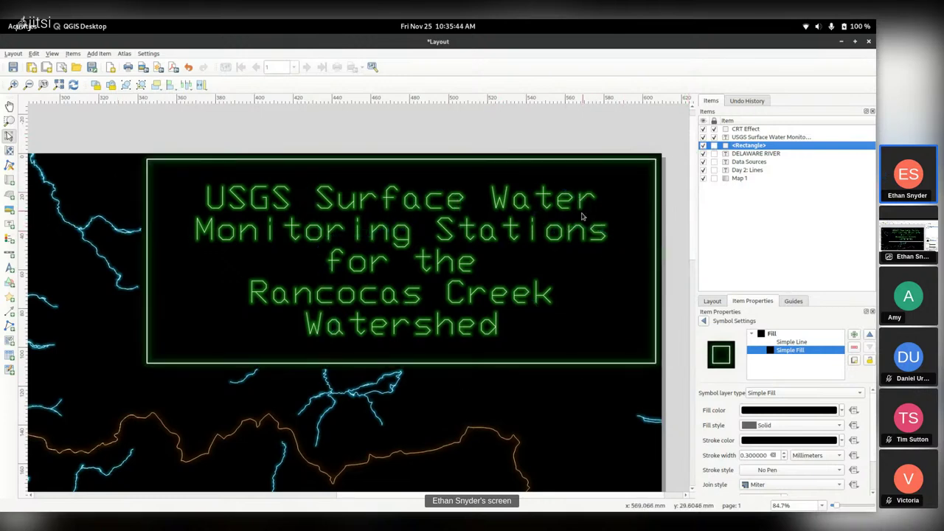
Step: Zoom around the layout, then fit the entire page in view with Ctrl+0
scroll(531, 278, down, 3)
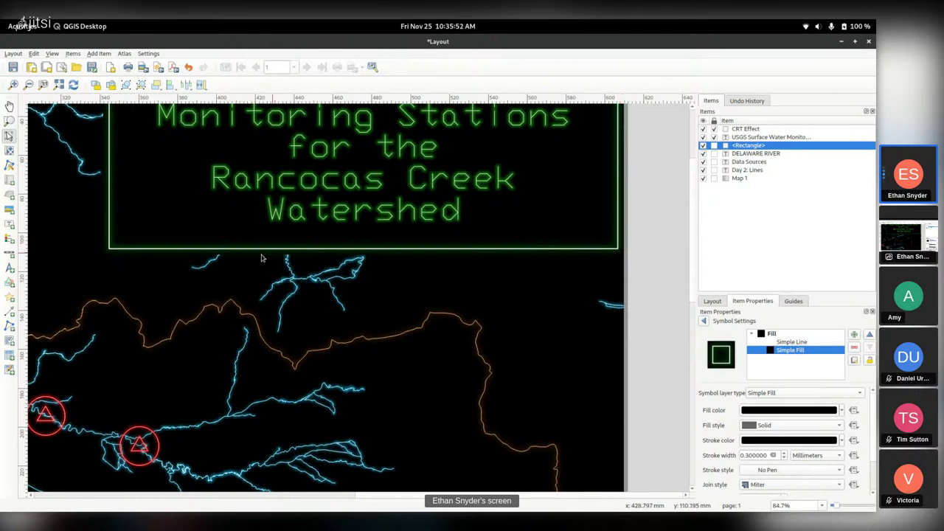
scroll(287, 260, up, 2)
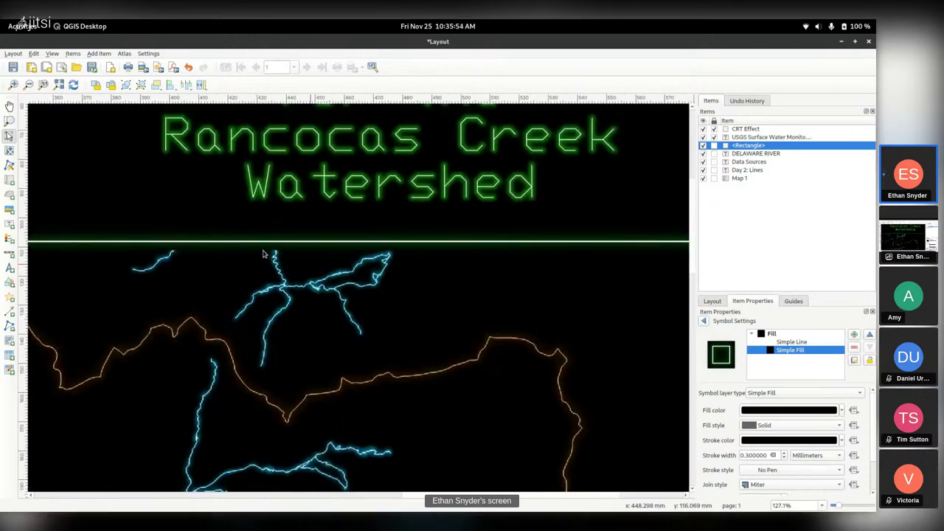
scroll(272, 255, up, 3)
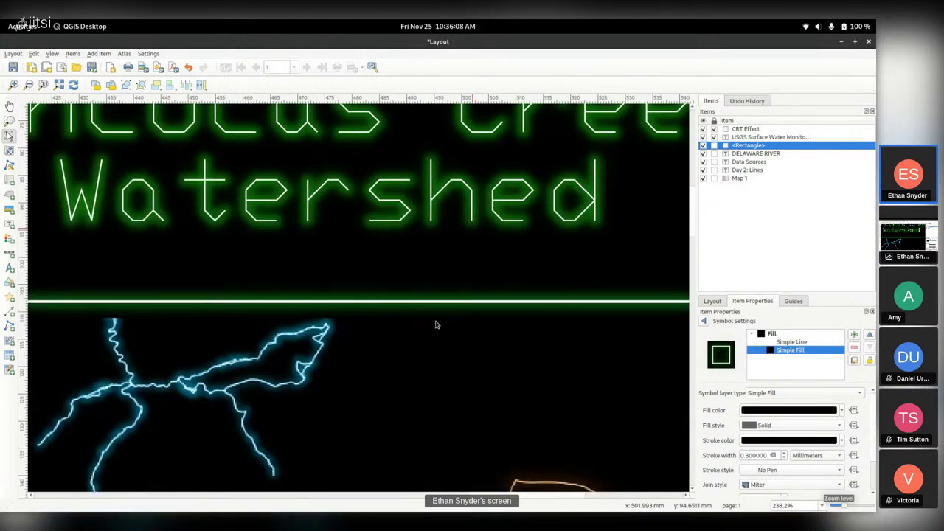
key(ctrl+0)
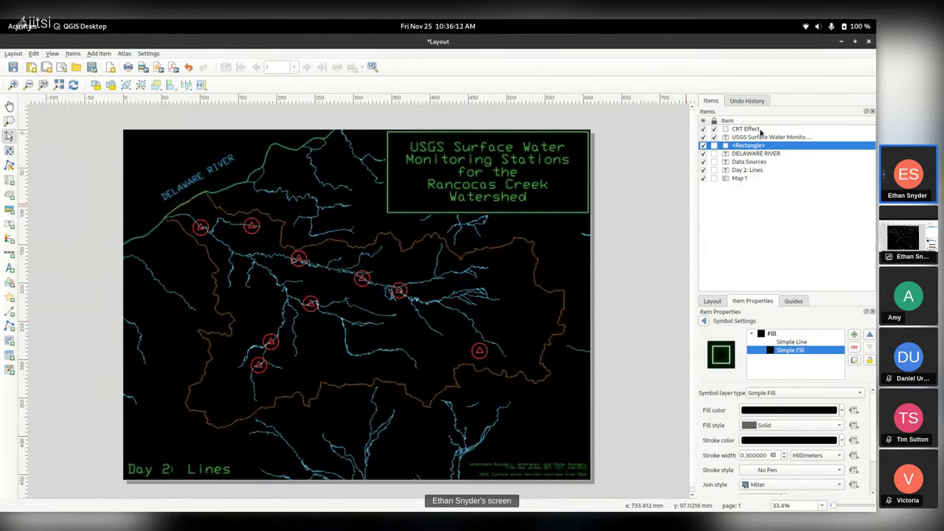
Step: View Day_02.png in Image Viewer, zoom into its glowing title, then return to QGIS
key(alt+Tab)
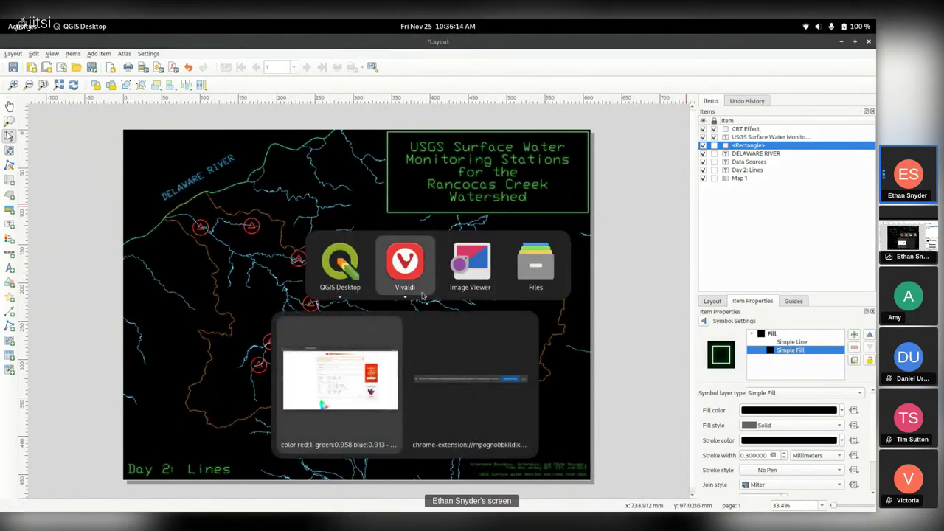
click(487, 269)
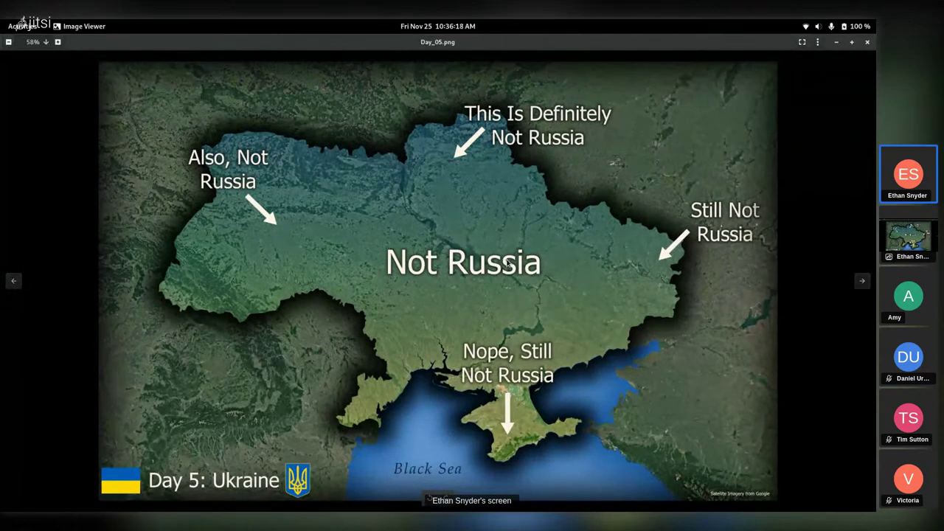
key(Left)
key(Left)
key(Left)
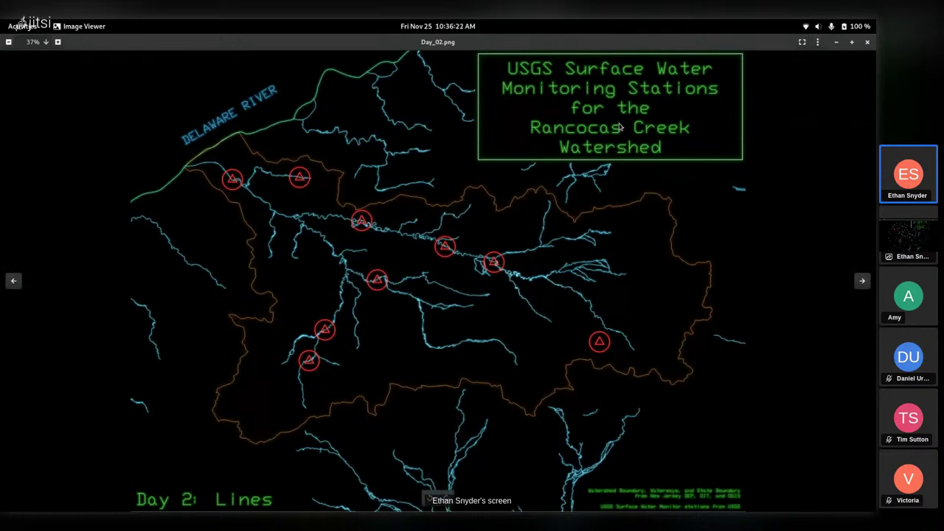
scroll(620, 127, up, 20)
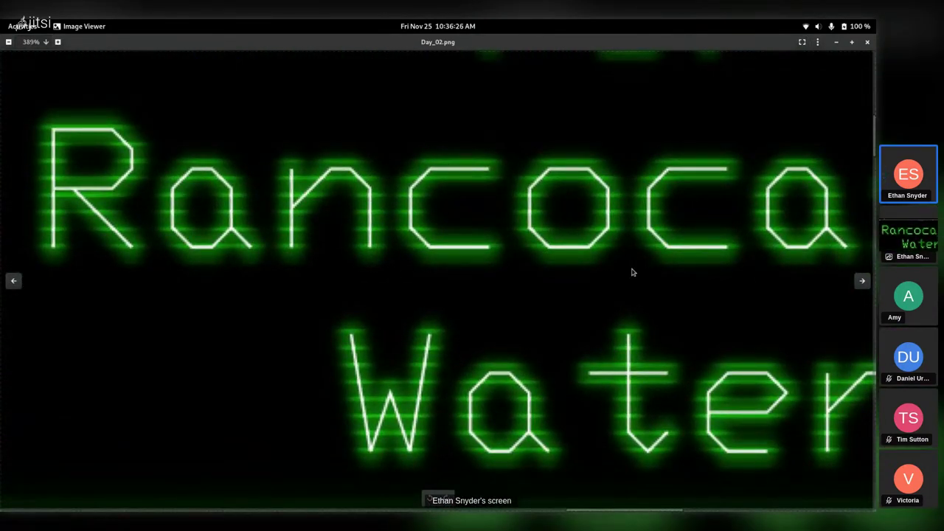
scroll(480, 442, down, 3)
scroll(479, 442, right, 10)
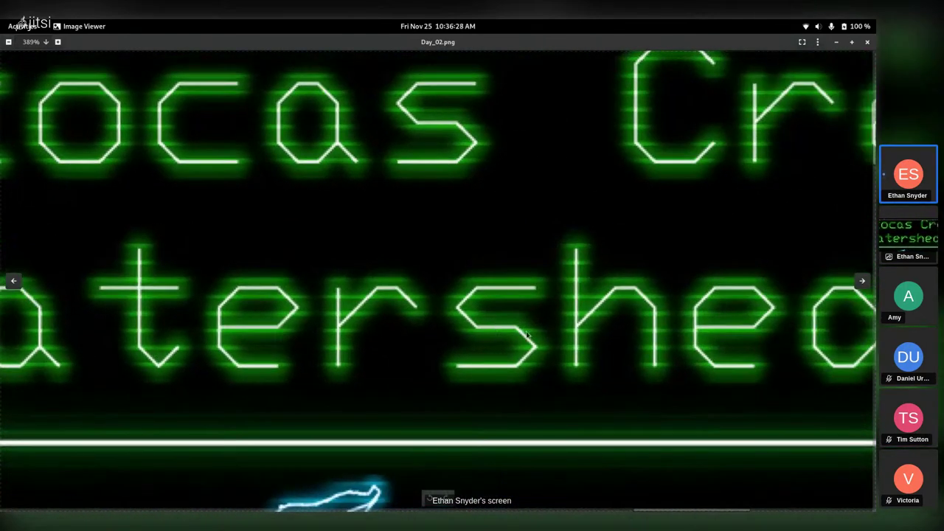
key(alt+Tab)
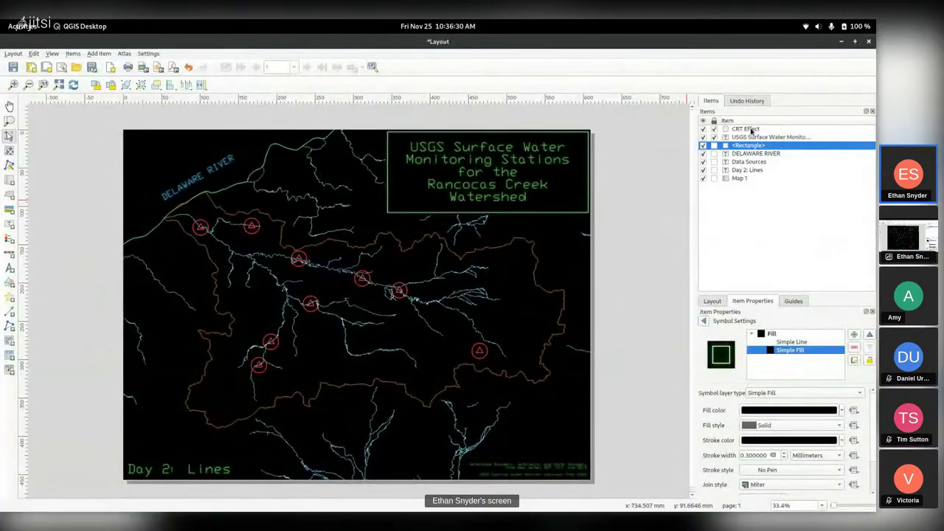
Step: Select and unlock the CRT Effect item, then expand its Rendering settings showing Overlay blending
click(755, 129)
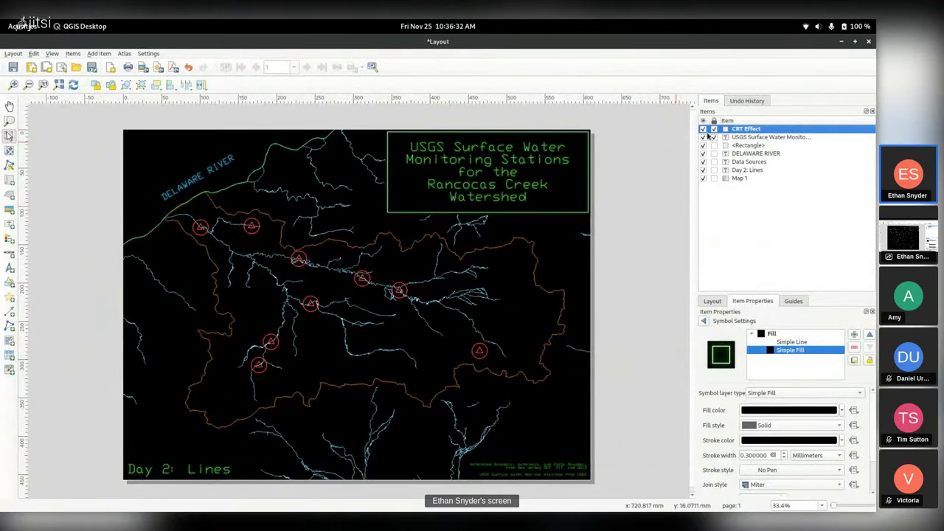
click(713, 129)
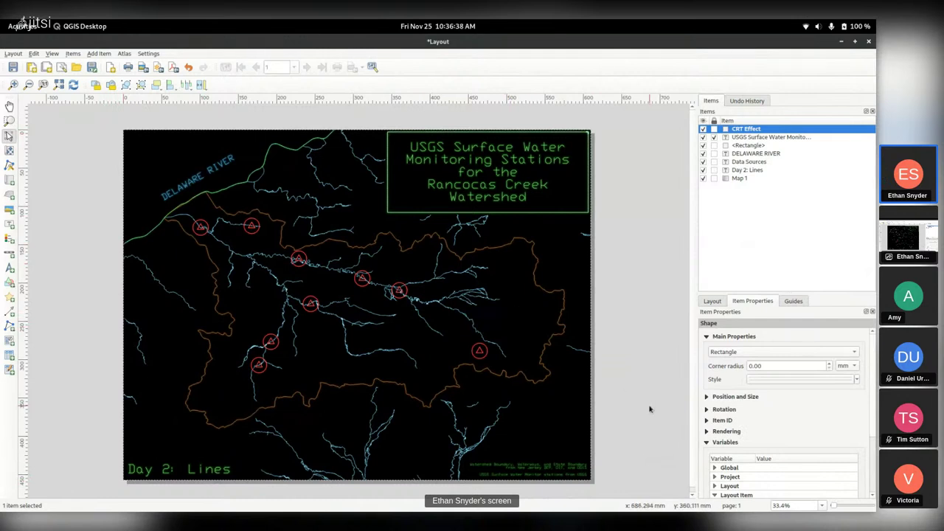
click(705, 432)
scroll(707, 447, down, 2)
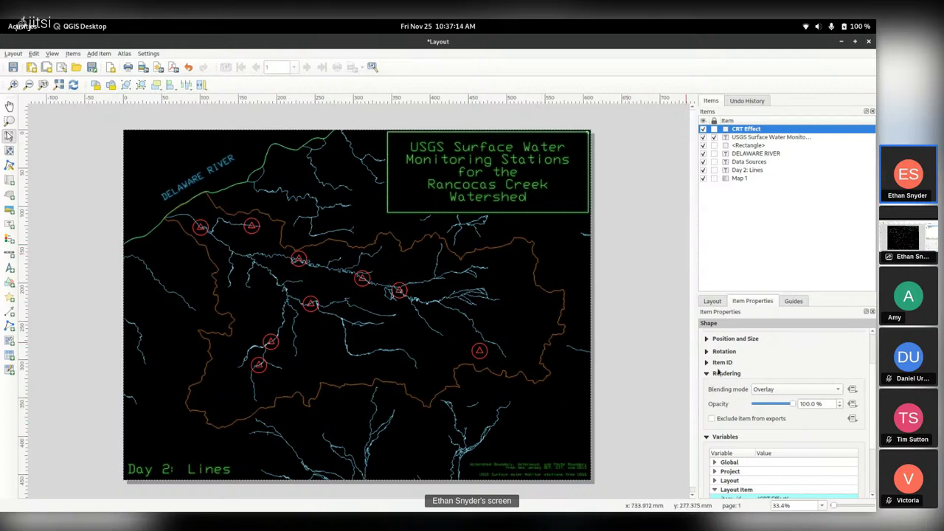
Step: Switch CRT Effect blending to Normal and open its Line Pattern Fill scanline colour
click(793, 388)
click(791, 300)
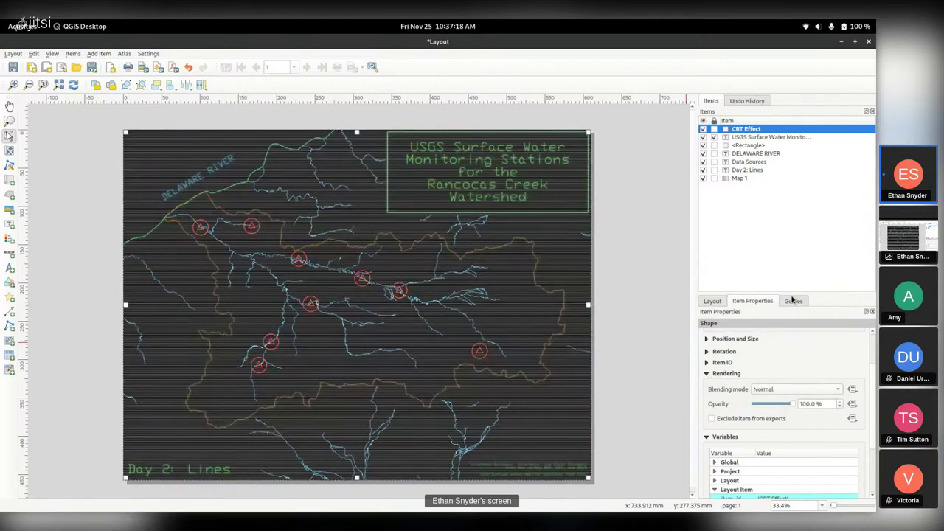
scroll(700, 442, up, 2)
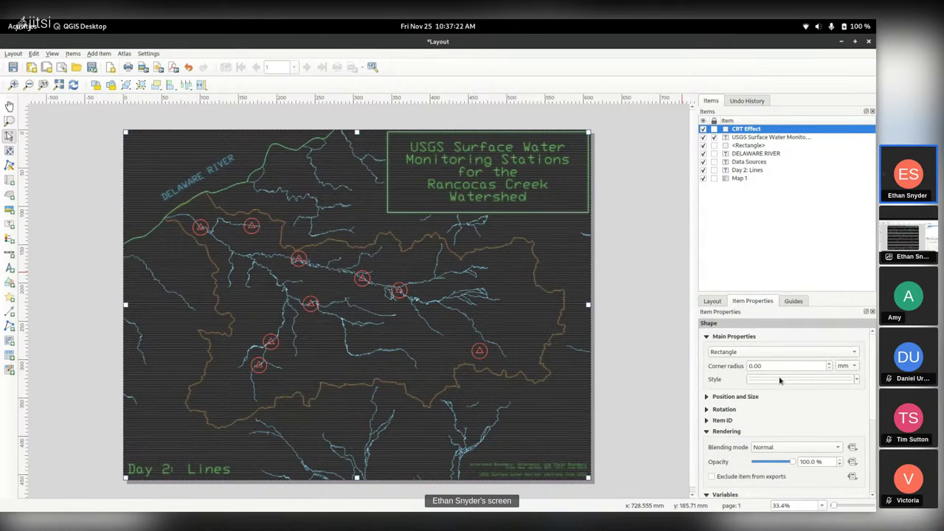
click(776, 379)
click(789, 343)
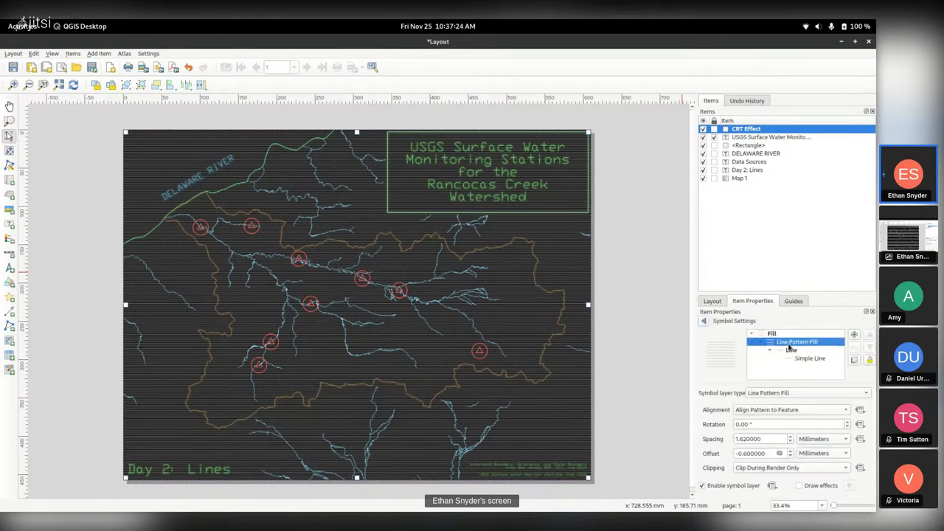
click(805, 359)
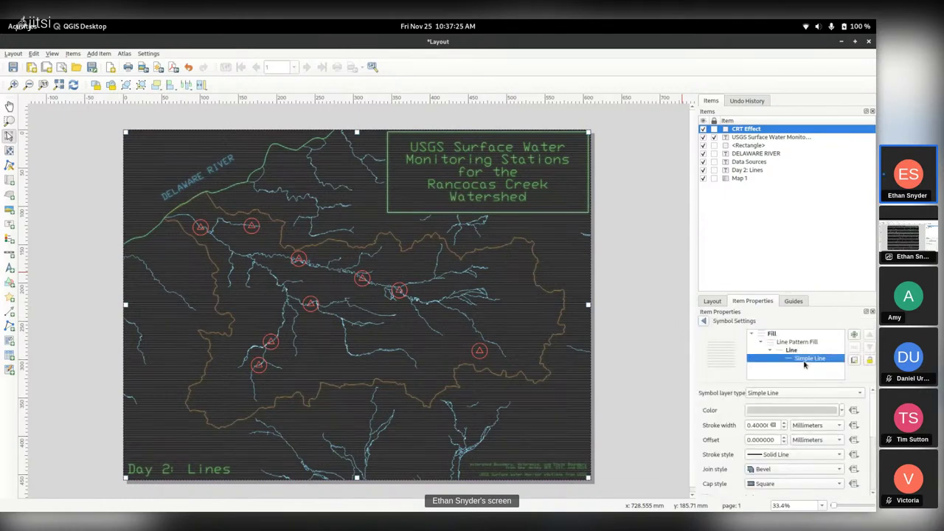
click(778, 413)
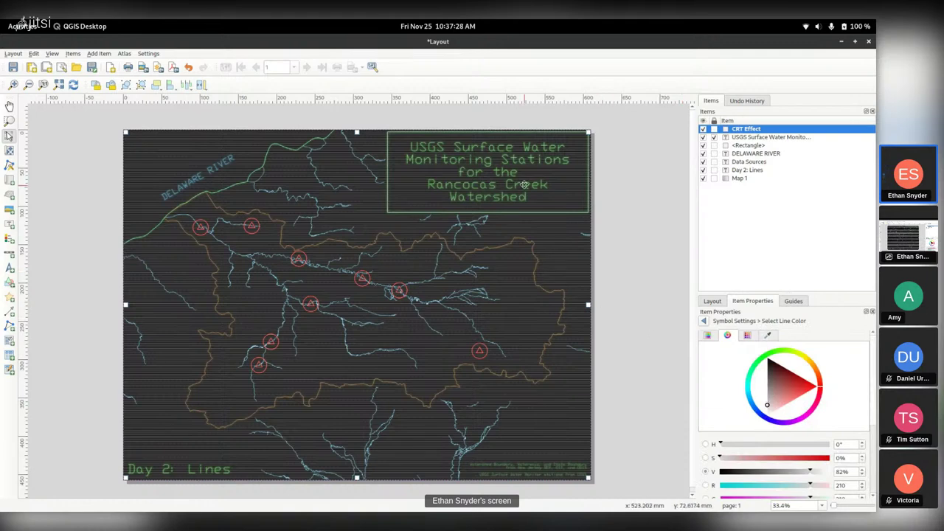
Step: Zoom in and pan along the Watershed title to inspect the scanlines
scroll(470, 236, up, 7)
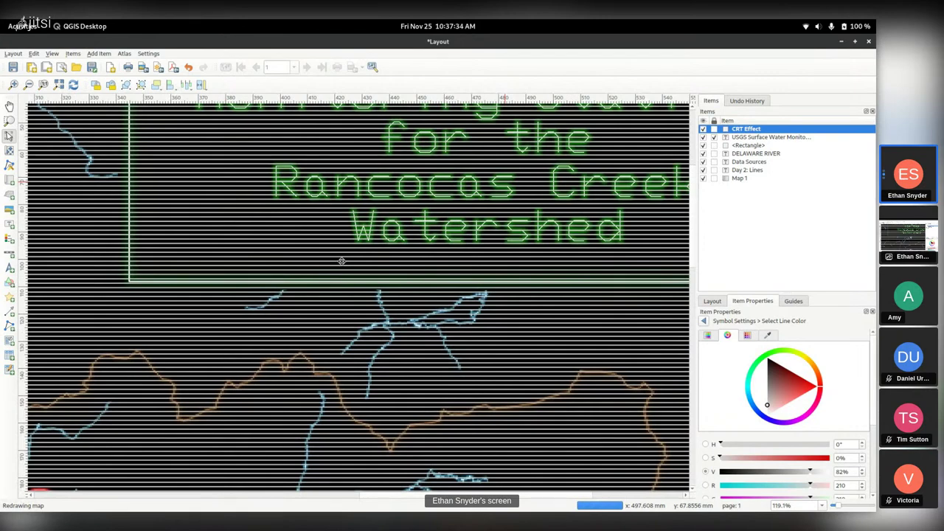
scroll(567, 293, up, 6)
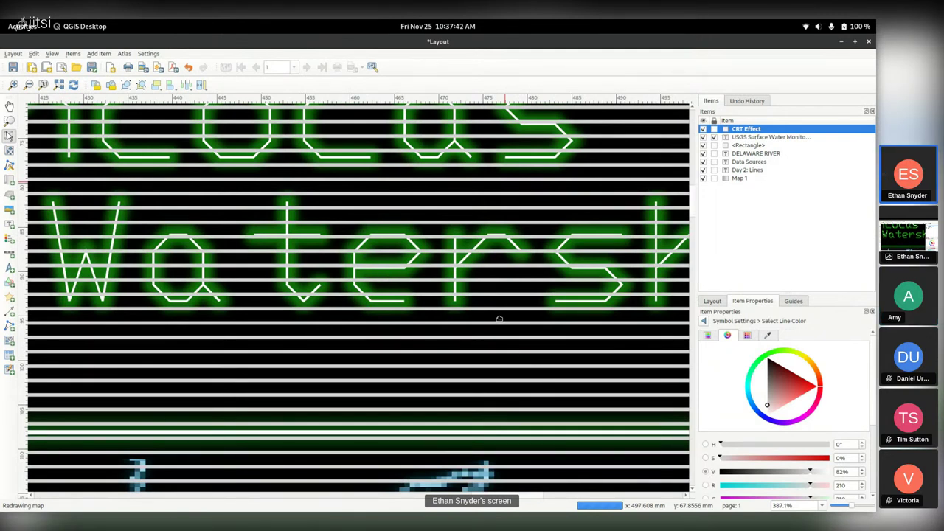
drag(499, 319, 441, 301)
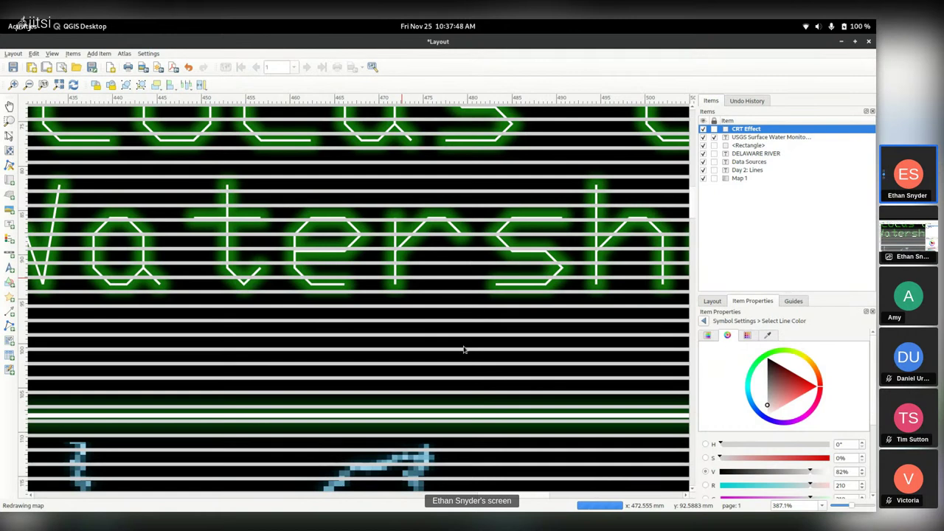
drag(463, 350, 379, 326)
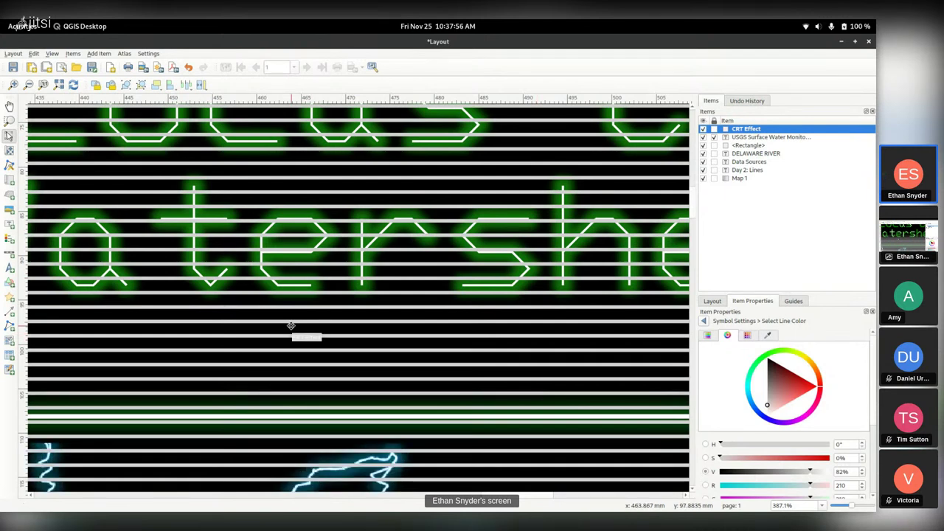
Step: Return to the CRT Effect's item properties and keep its blending mode at Overlay
click(713, 301)
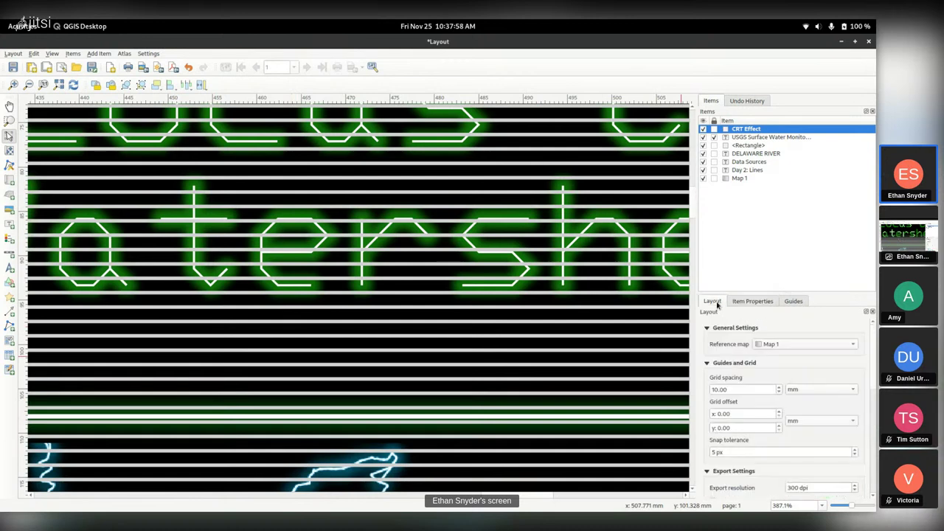
click(744, 302)
click(706, 322)
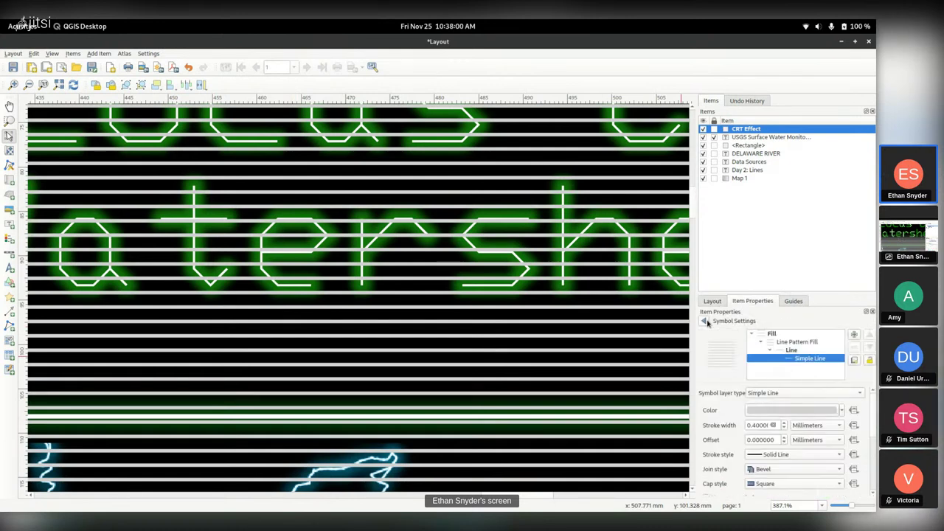
click(706, 322)
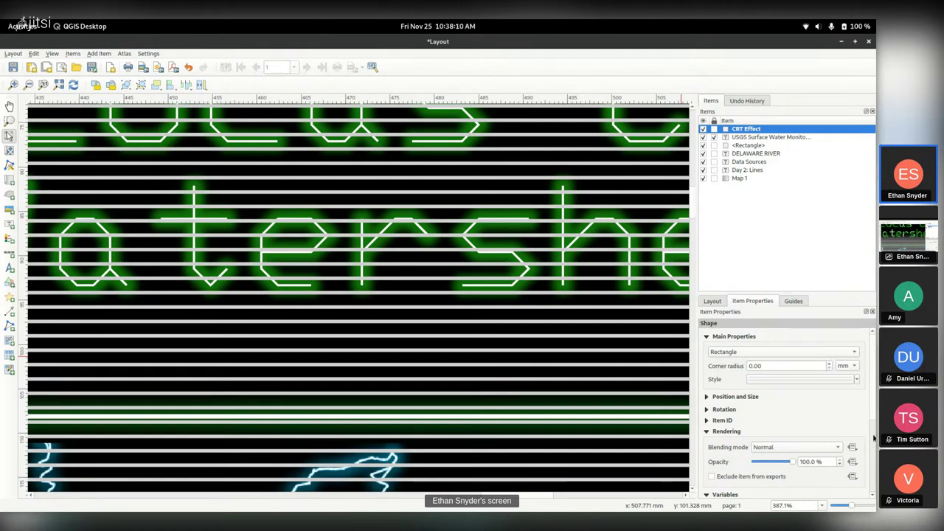
scroll(873, 438, down, 5)
scroll(871, 378, up, 3)
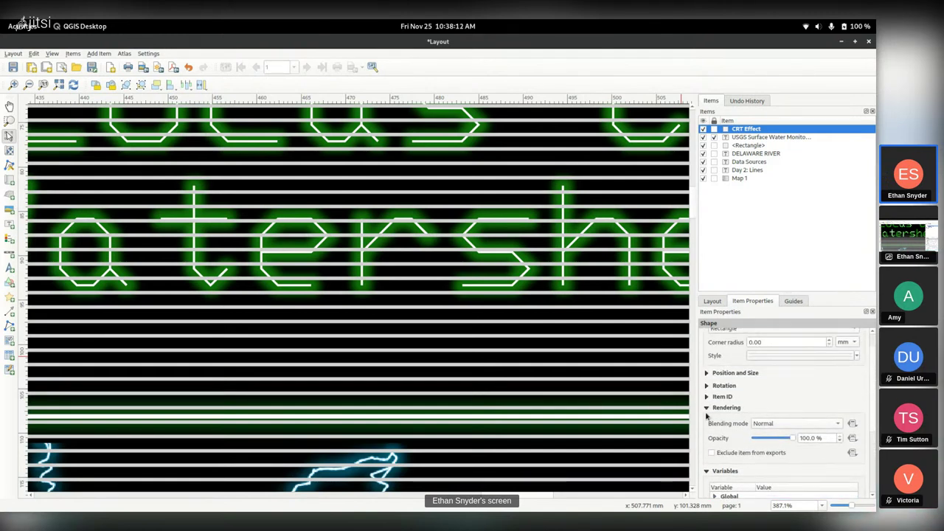
click(773, 426)
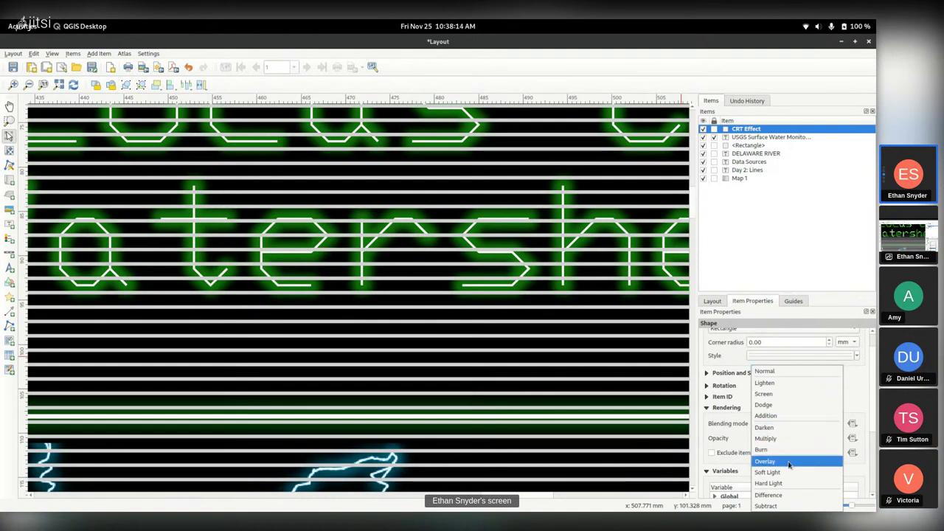
key(Escape)
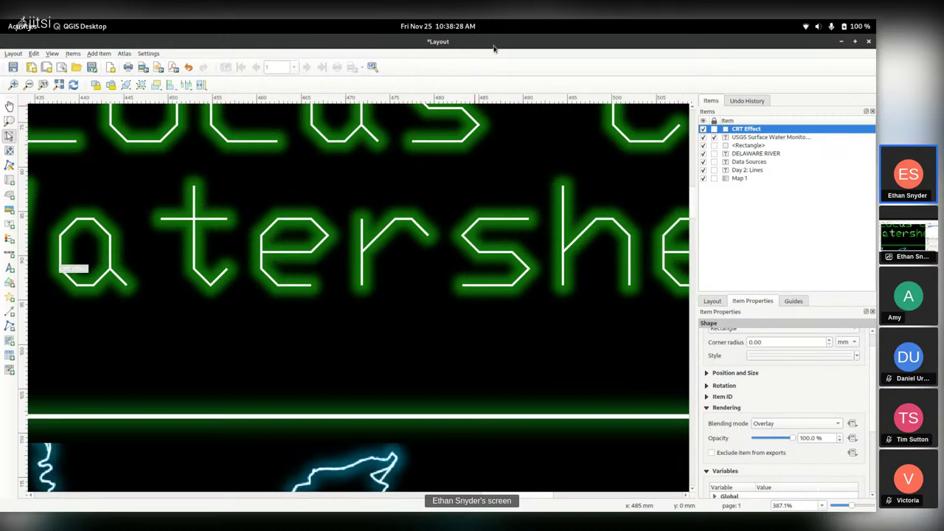
Step: Bring Image Viewer forward and pan around the Day_02.png Rancocas Creek map
key(alt+Tab)
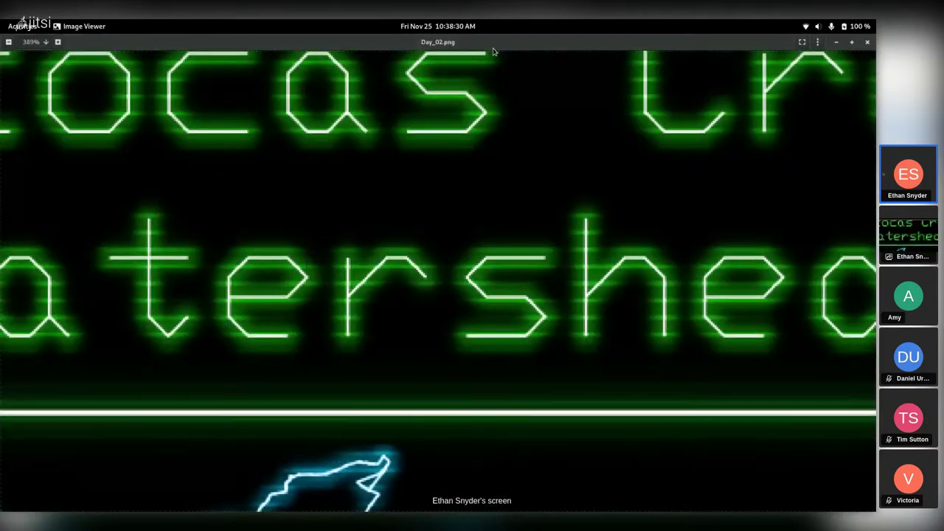
right_click(272, 325)
key(Escape)
scroll(298, 282, left, 5)
scroll(298, 283, up, 5)
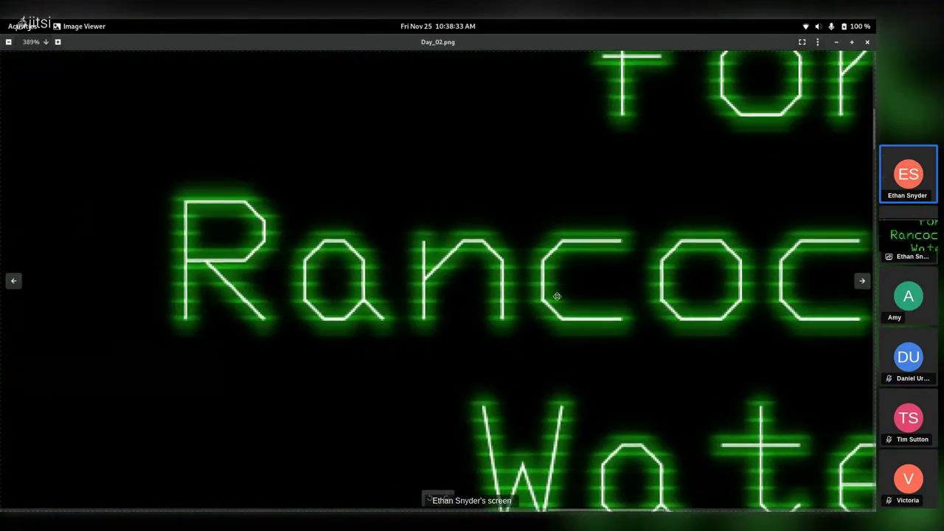
scroll(507, 415, up, 5)
scroll(507, 415, left, 5)
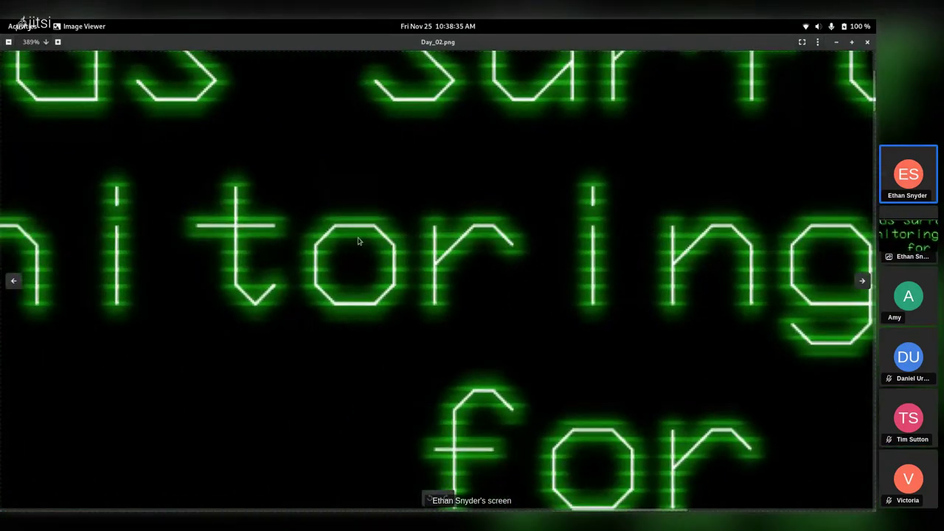
scroll(507, 398, down, 8)
scroll(451, 194, down, 10)
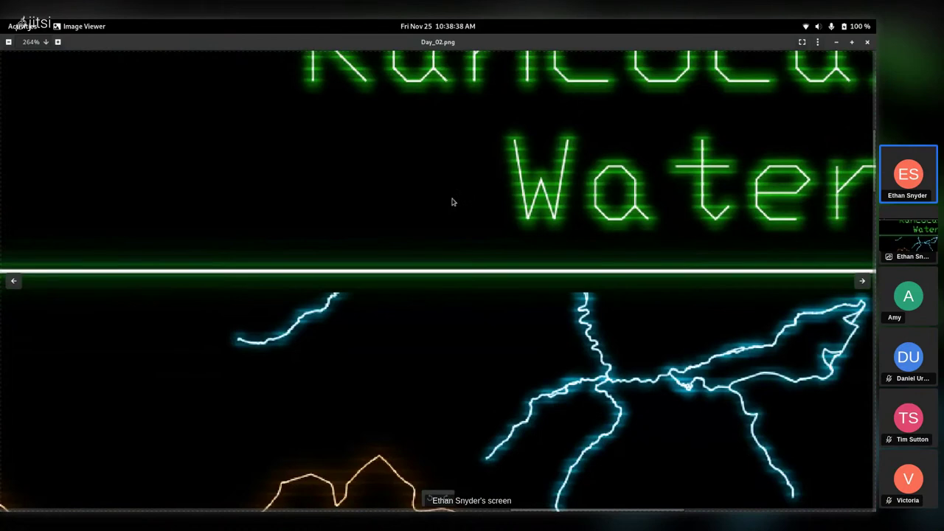
scroll(453, 196, down, 1)
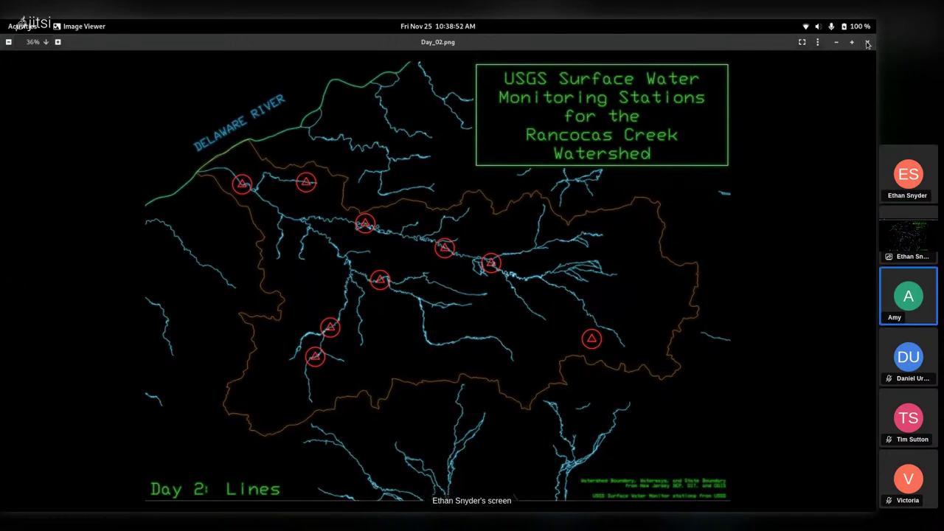
Step: Bring Vivaldi forward briefly, then minimize it to return to Day_02.png
key(alt+Tab)
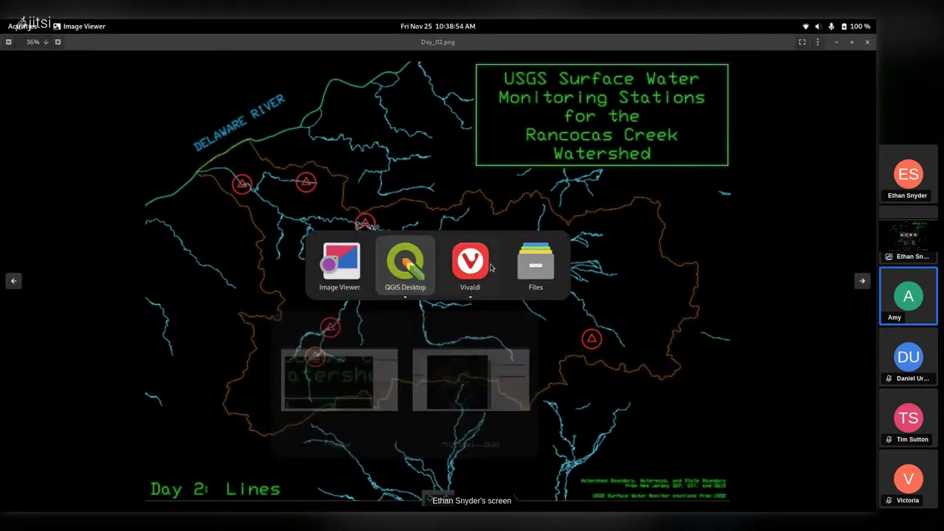
click(470, 261)
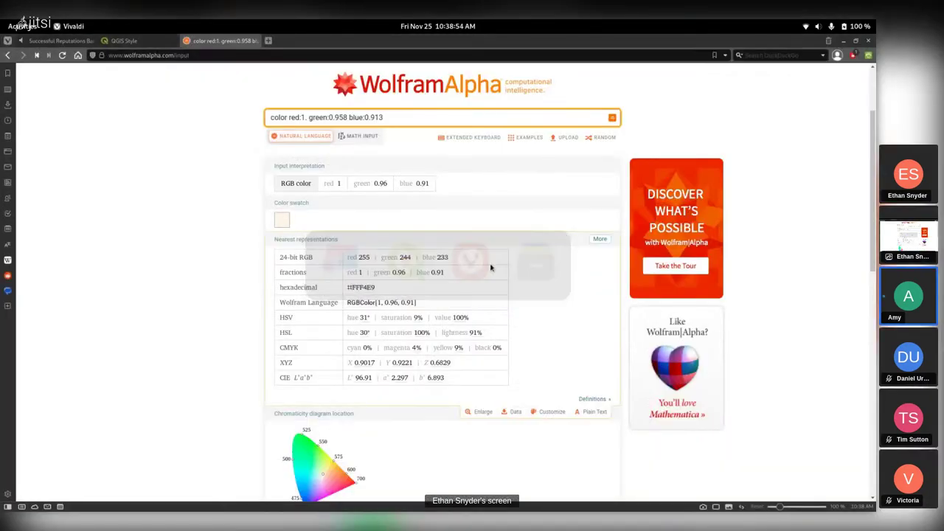
click(844, 42)
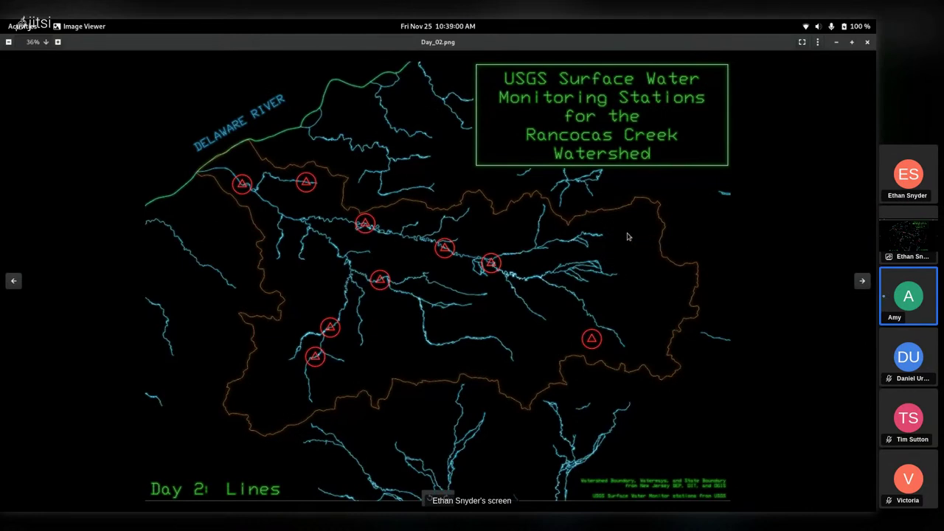
scroll(626, 236, up, 1)
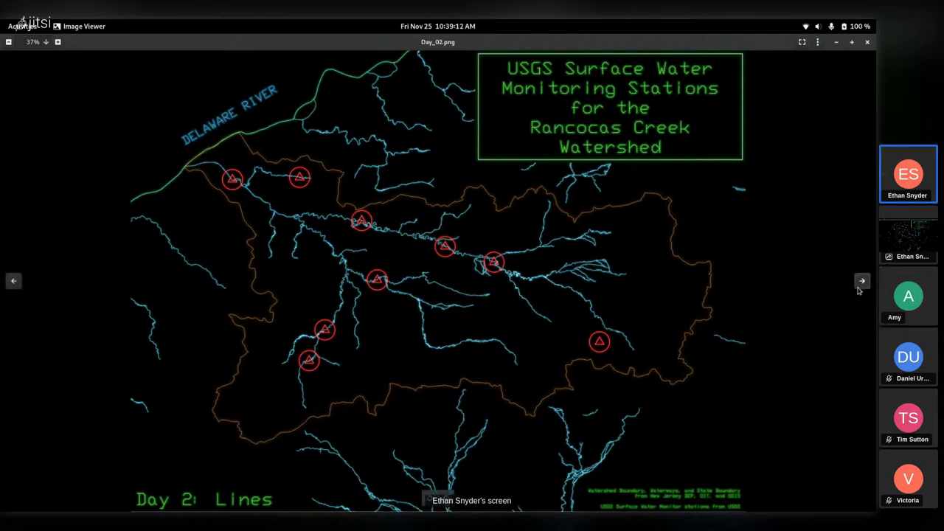
Step: Advance Image Viewer to Day_03.png, then minimize it to reveal the QGIS layout
click(861, 281)
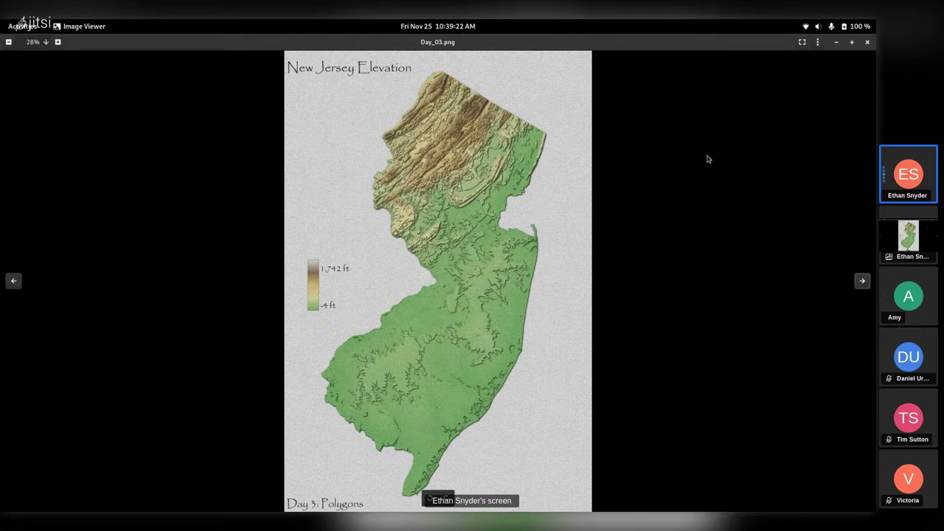
click(836, 43)
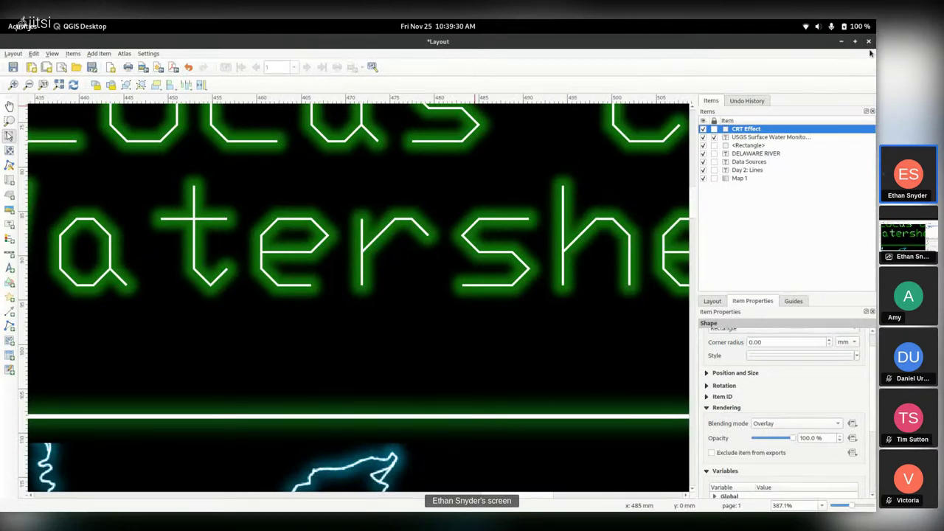
Step: Force-quit the frozen QGIS, open 03 - Polygons.qgz, and pan the elevation map south
click(869, 42)
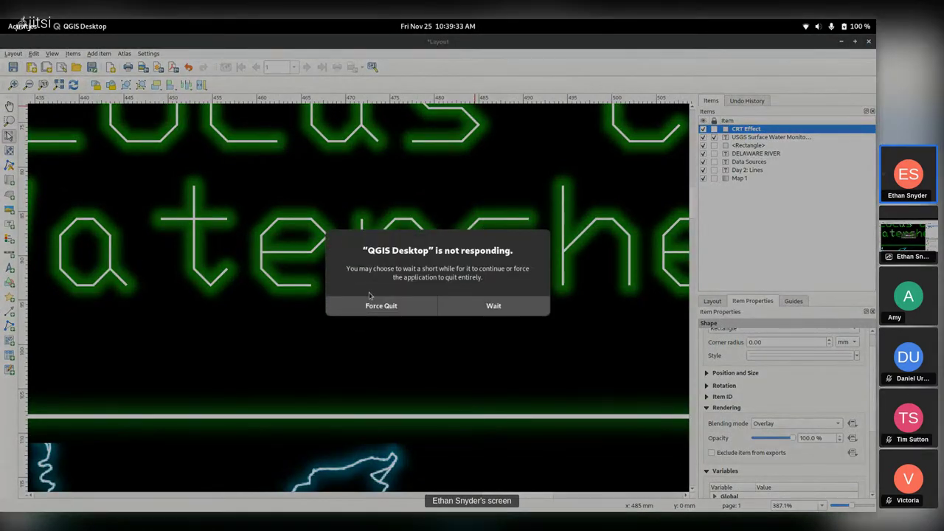
click(375, 305)
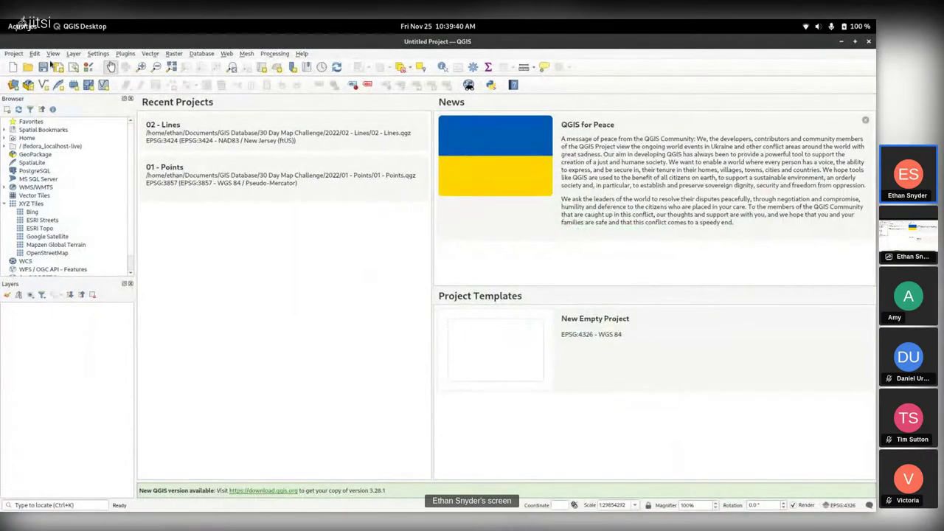
click(34, 65)
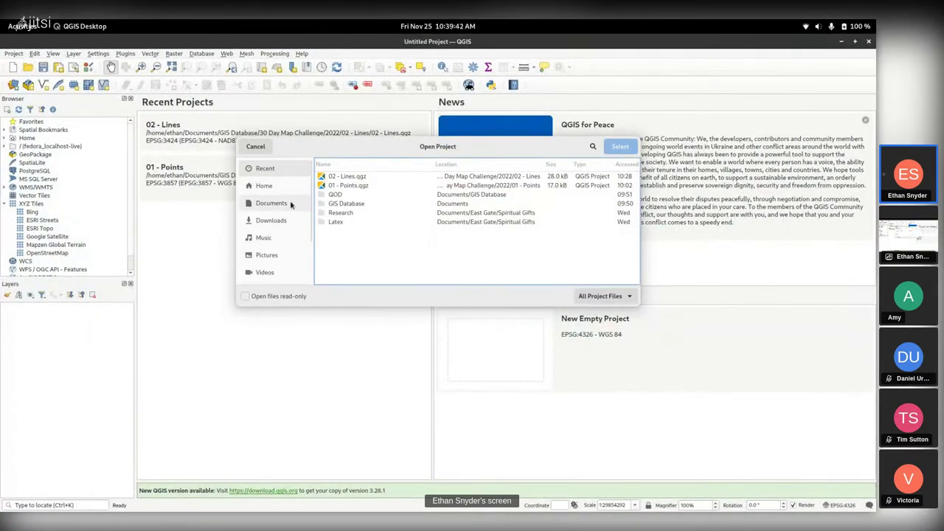
click(286, 205)
double_click(355, 226)
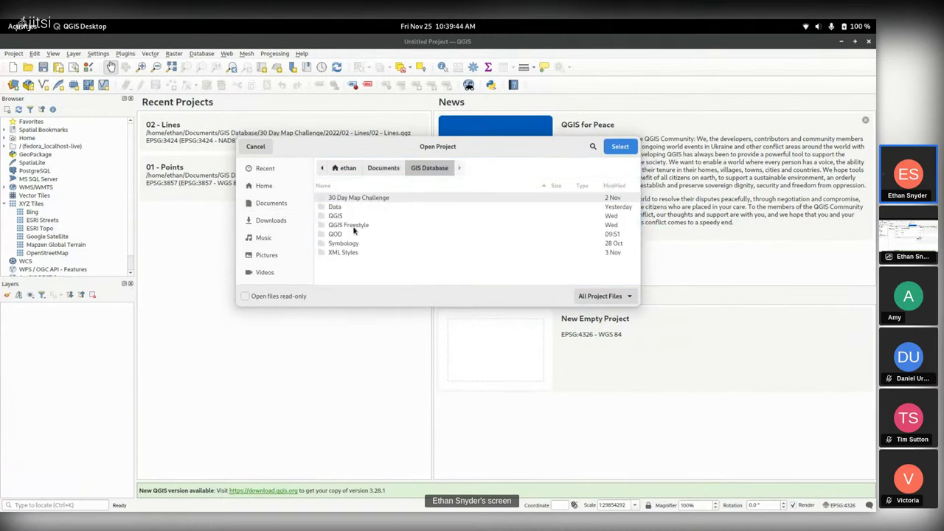
double_click(354, 199)
double_click(356, 199)
double_click(359, 216)
double_click(356, 199)
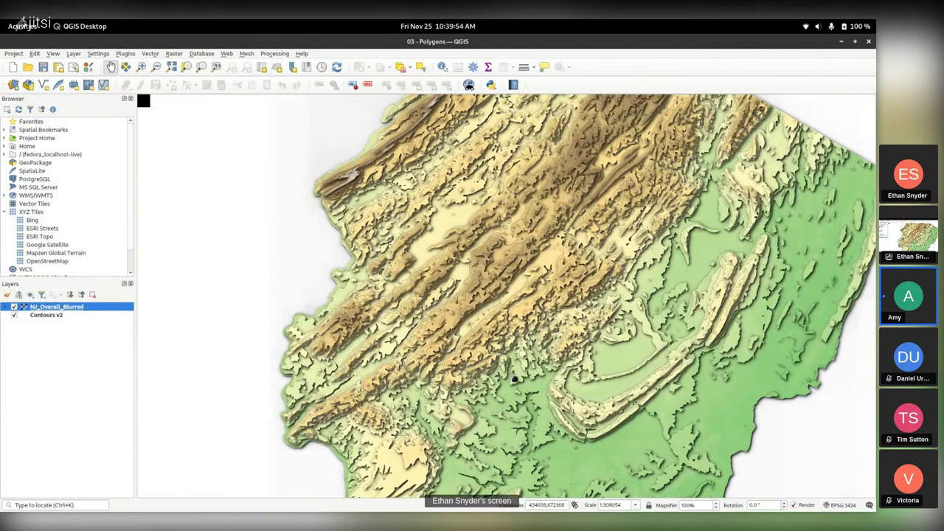
drag(525, 383, 509, 315)
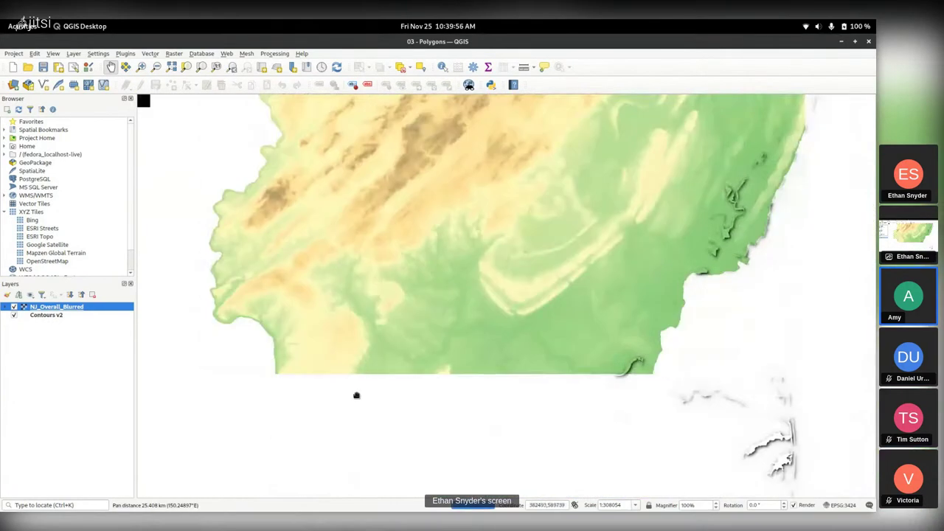
key(alt+Tab)
key(alt+Tab)
key(alt+Tab)
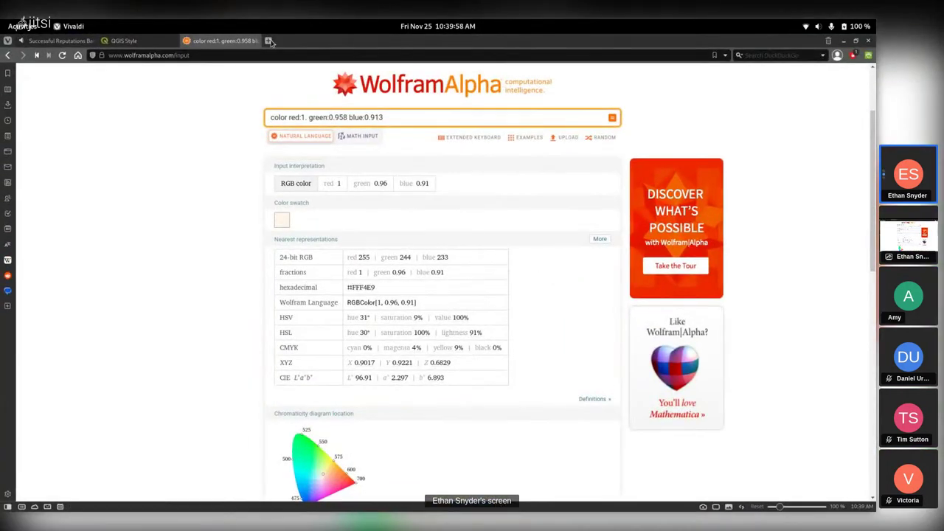
Step: In a new Vivaldi tab, search 'esri joh' and open the ArcGIS Blog author result
click(270, 41)
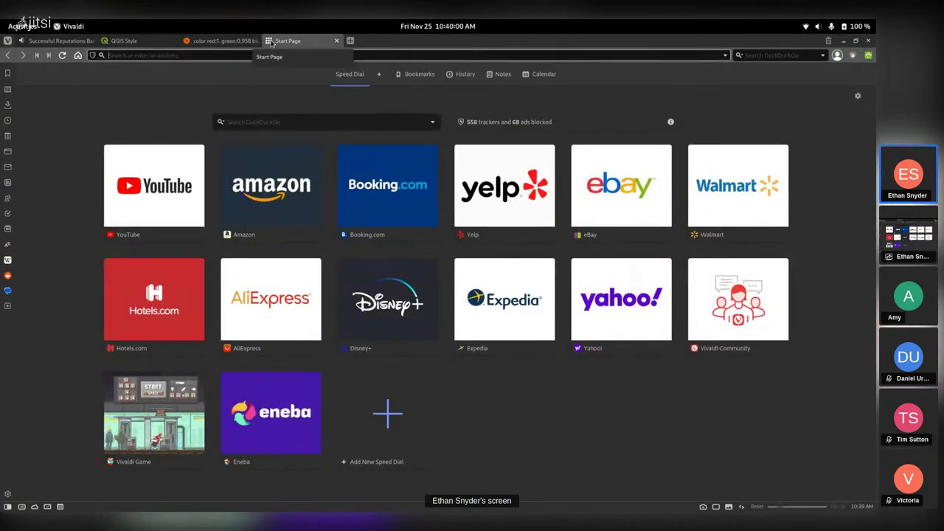
text(esri)
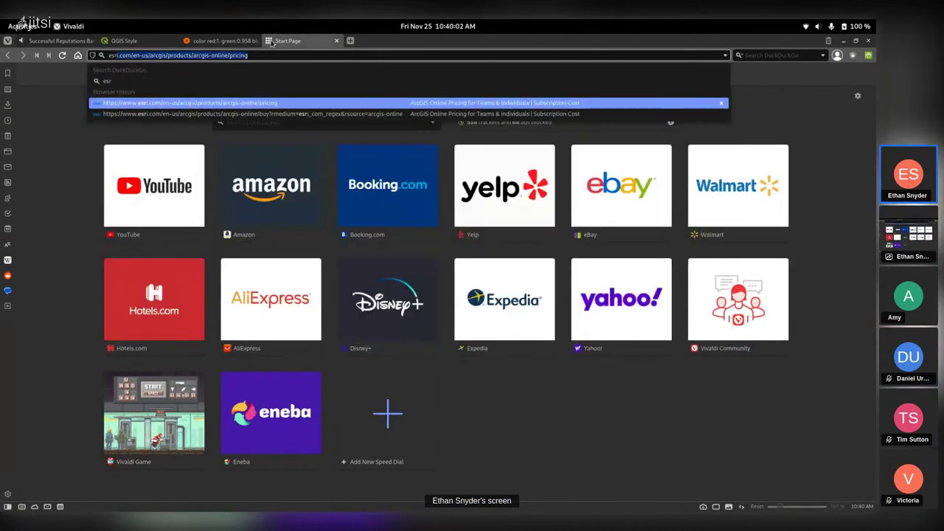
text( john nelson blog)
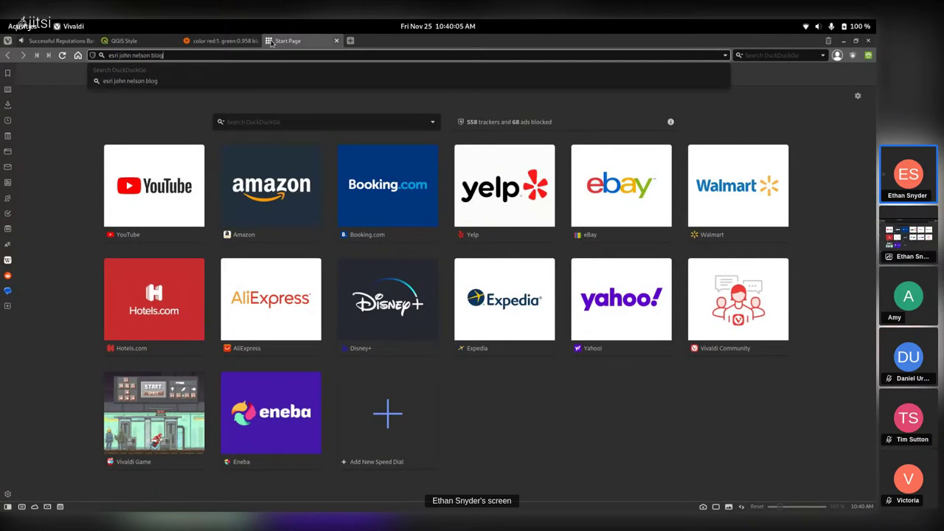
key(Return)
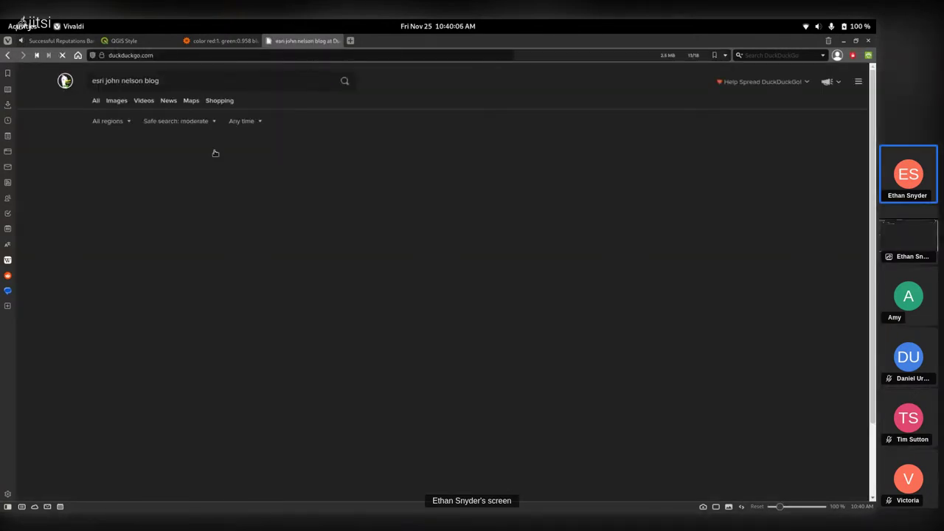
click(117, 145)
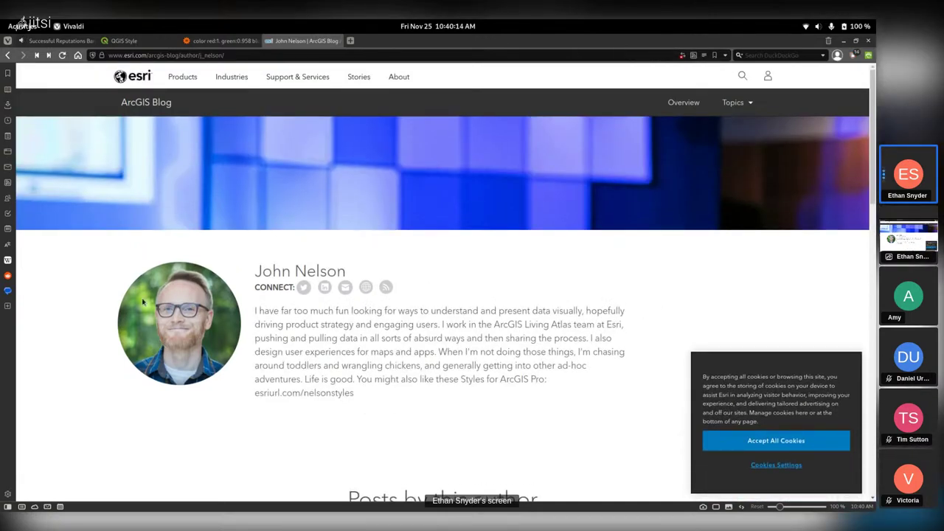
Step: Scroll to the author's posts pagination, go to page 2, and browse its listings
scroll(512, 424, down, 4)
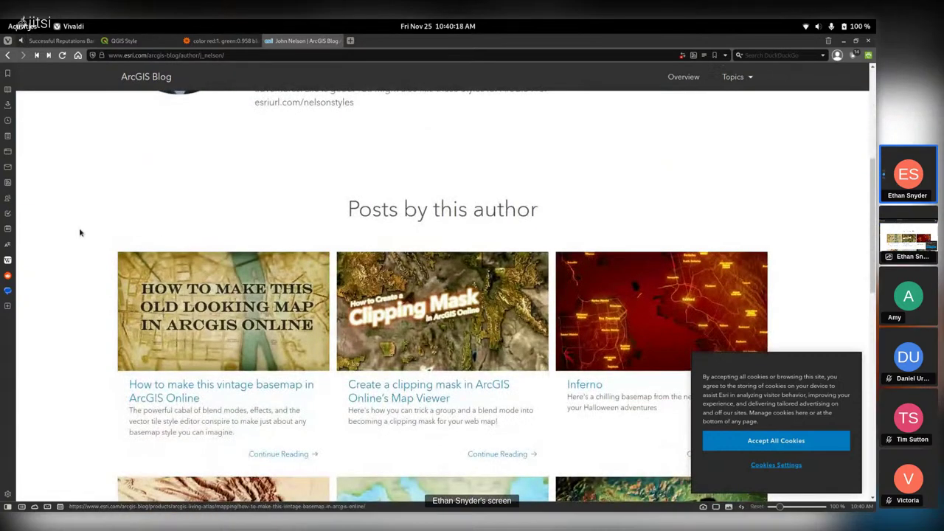
scroll(84, 249, up, 4)
scroll(123, 280, down, 5)
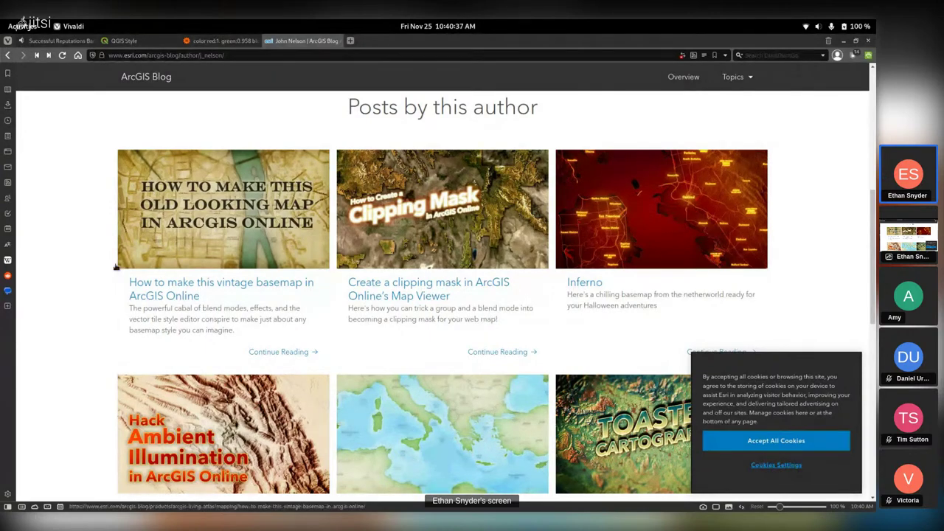
scroll(116, 267, down, 5)
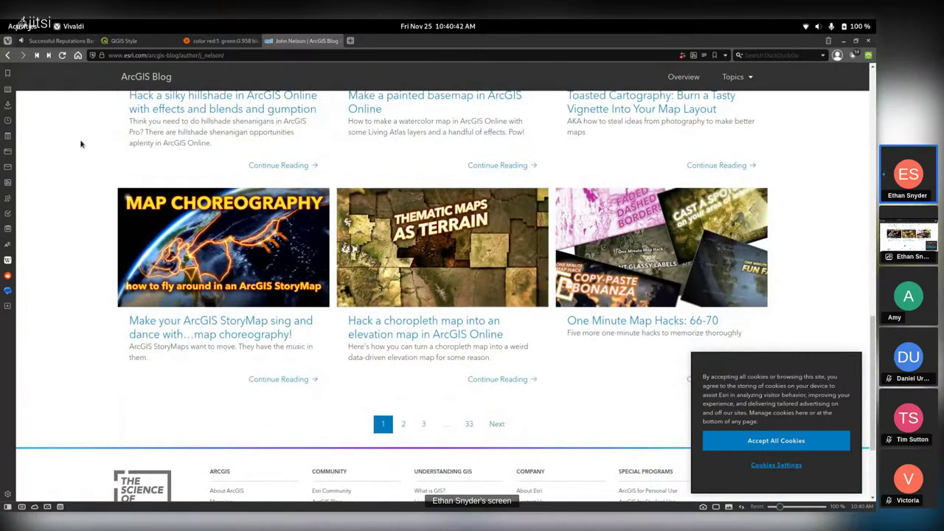
click(403, 424)
scroll(404, 425, down, 8)
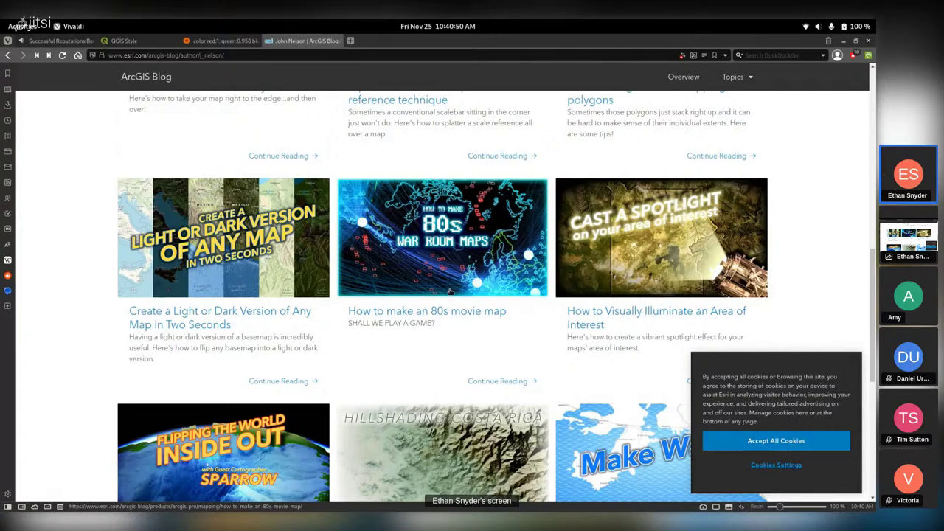
scroll(809, 247, down, 4)
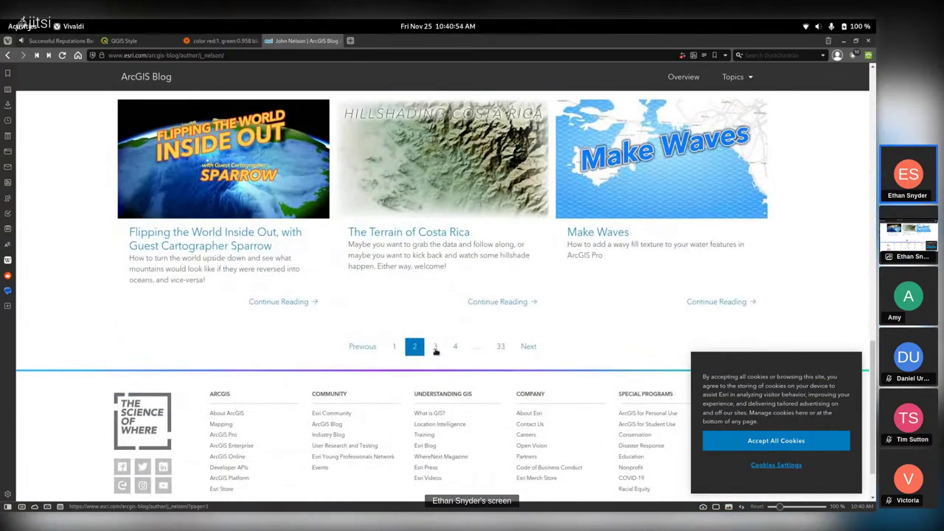
Step: Page through the author's posts from page 3 to page 7
click(435, 351)
scroll(720, 343, down, 4)
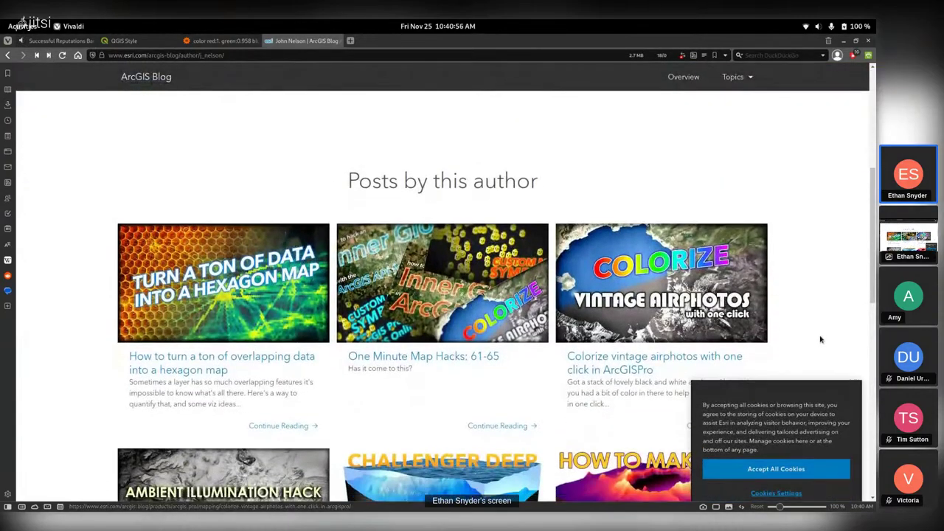
scroll(820, 339, down, 7)
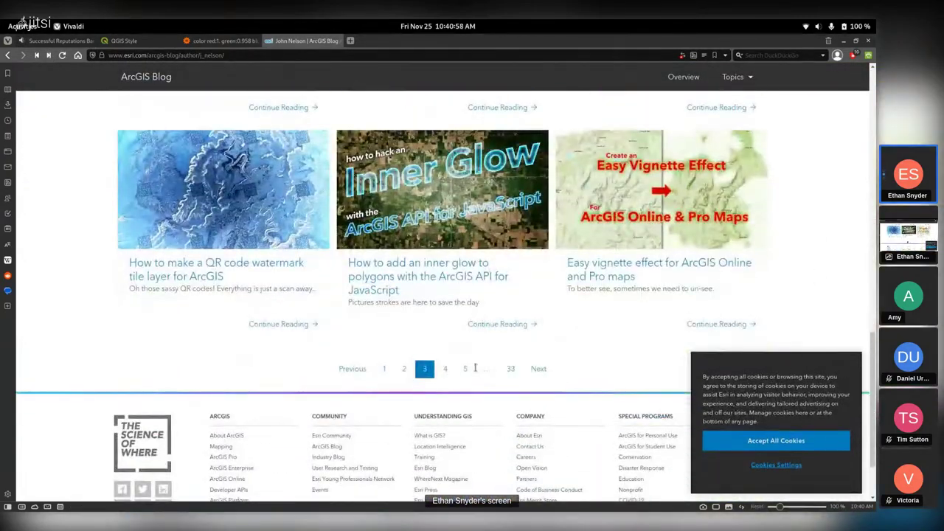
click(449, 368)
scroll(785, 302, down, 4)
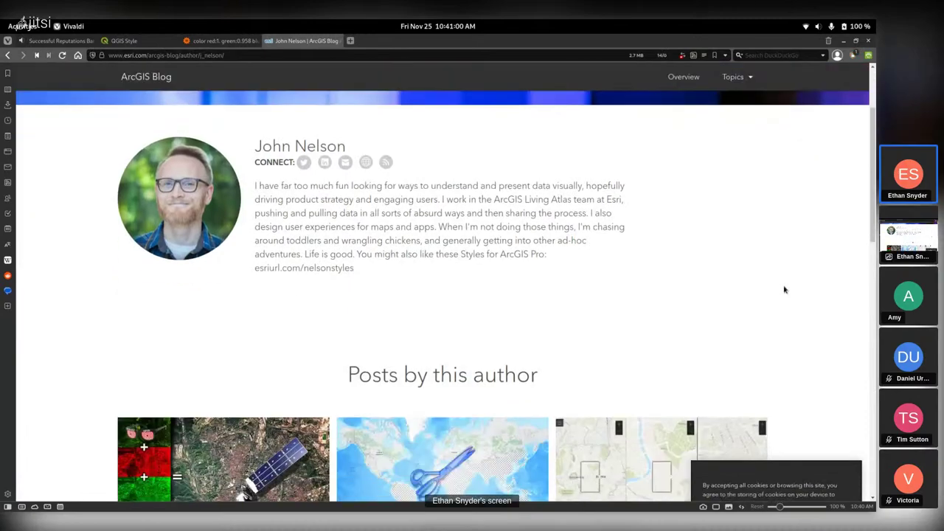
scroll(784, 282, down, 8)
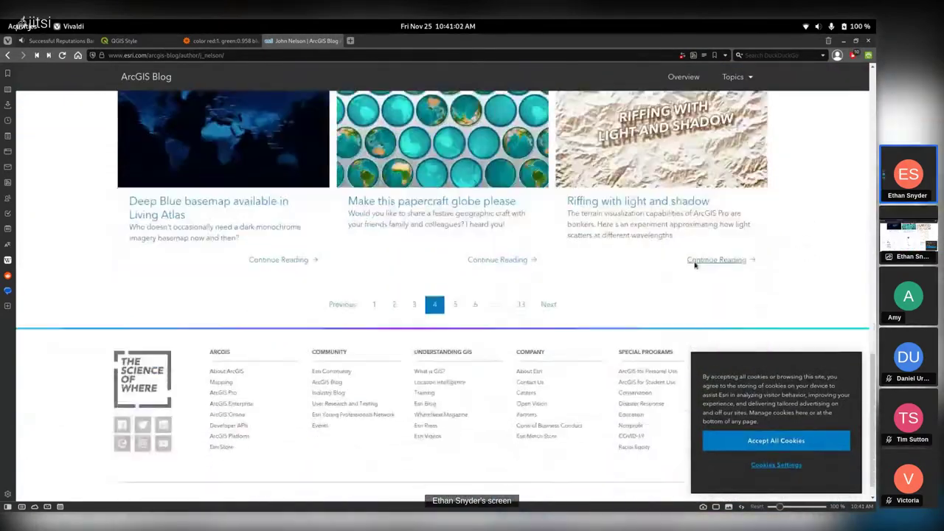
click(455, 287)
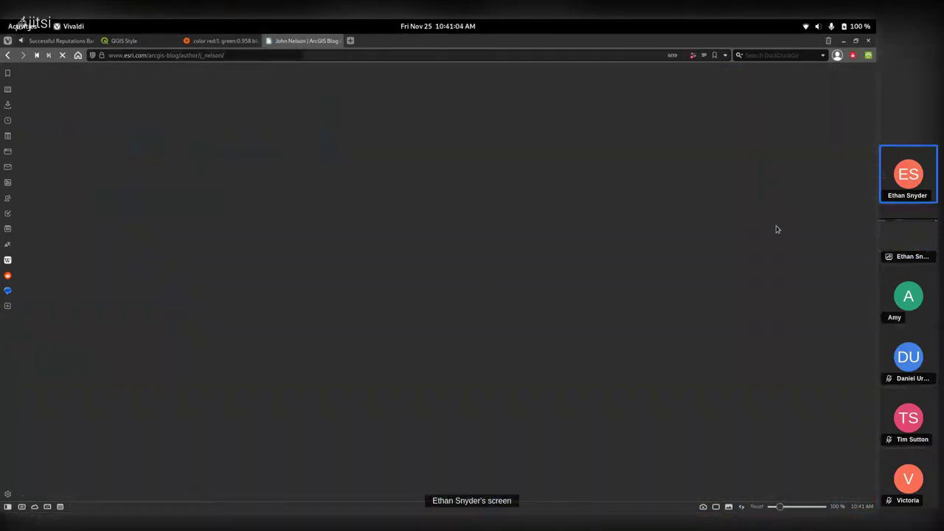
scroll(796, 247, down, 6)
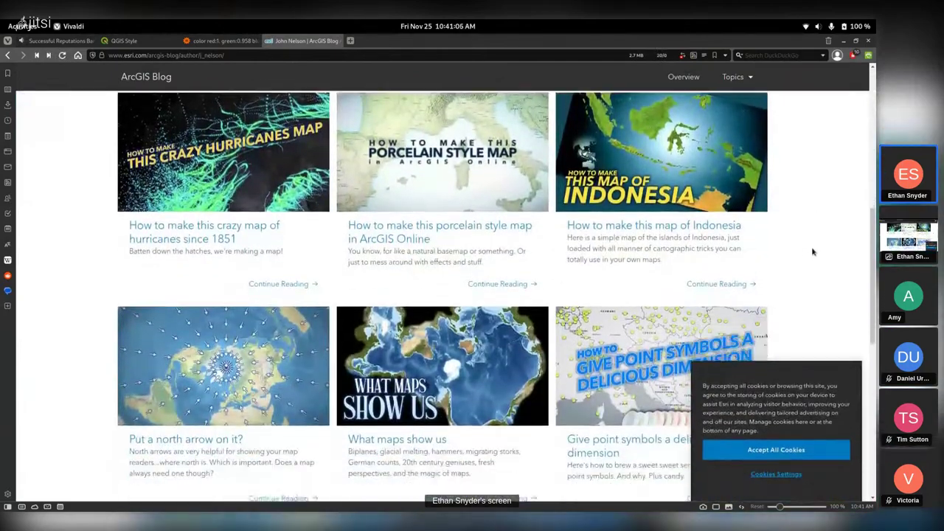
scroll(811, 252, down, 7)
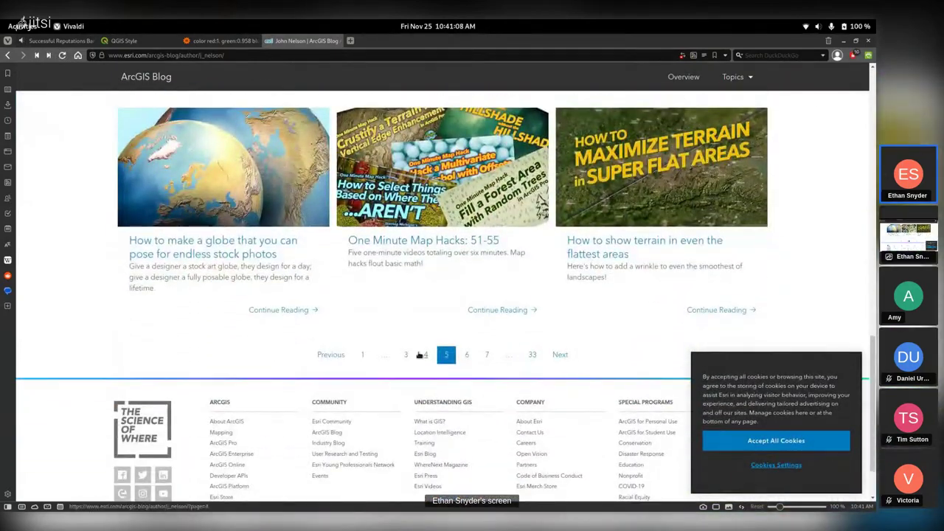
click(463, 355)
scroll(752, 305, down, 6)
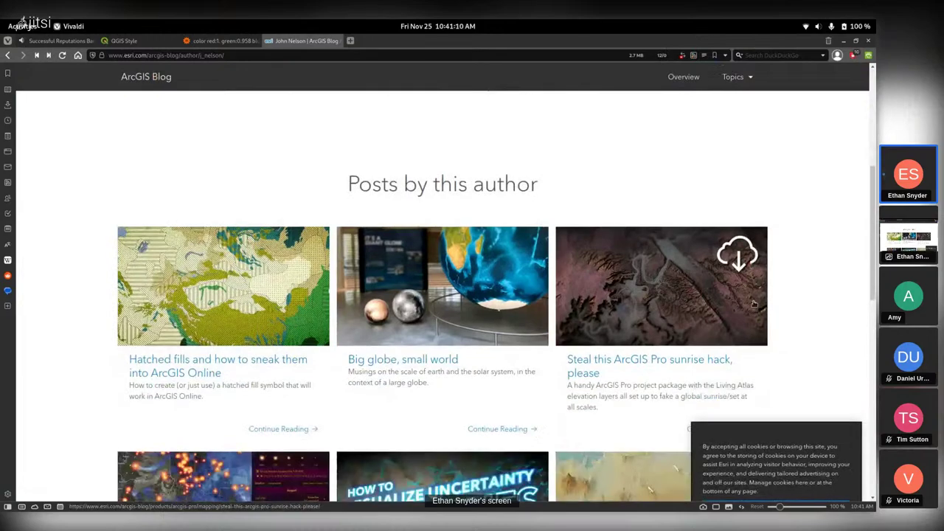
scroll(781, 302, down, 5)
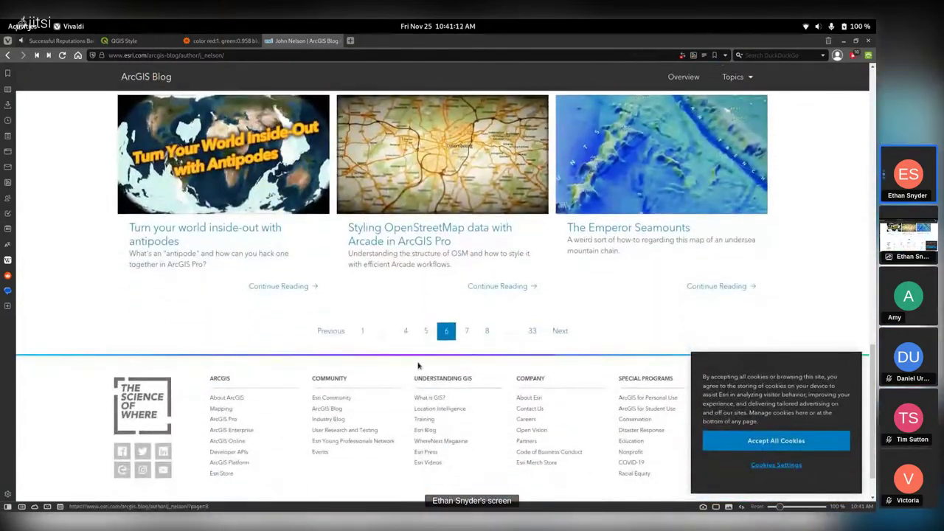
click(468, 330)
scroll(759, 273, down, 5)
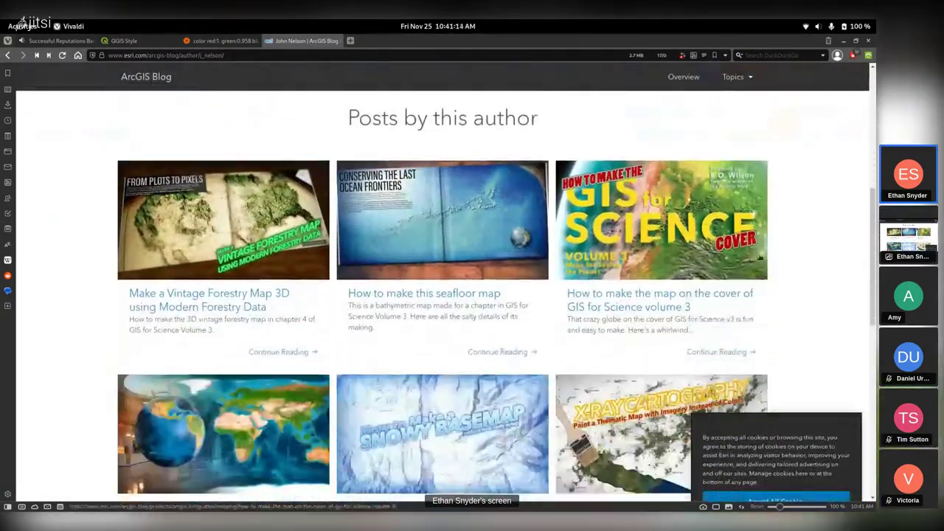
scroll(804, 236, down, 7)
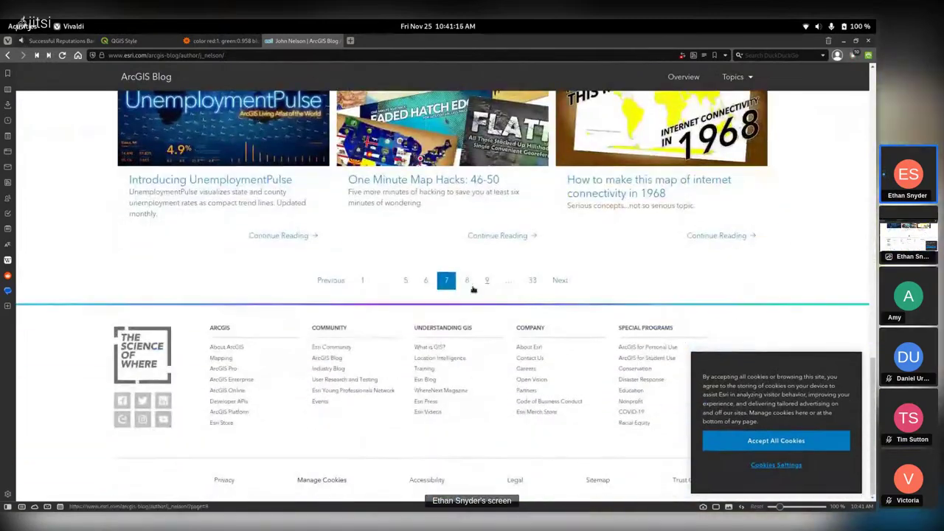
Step: Continue paging through the author's posts to pages 8, 9 and 10
click(467, 282)
scroll(783, 247, down, 8)
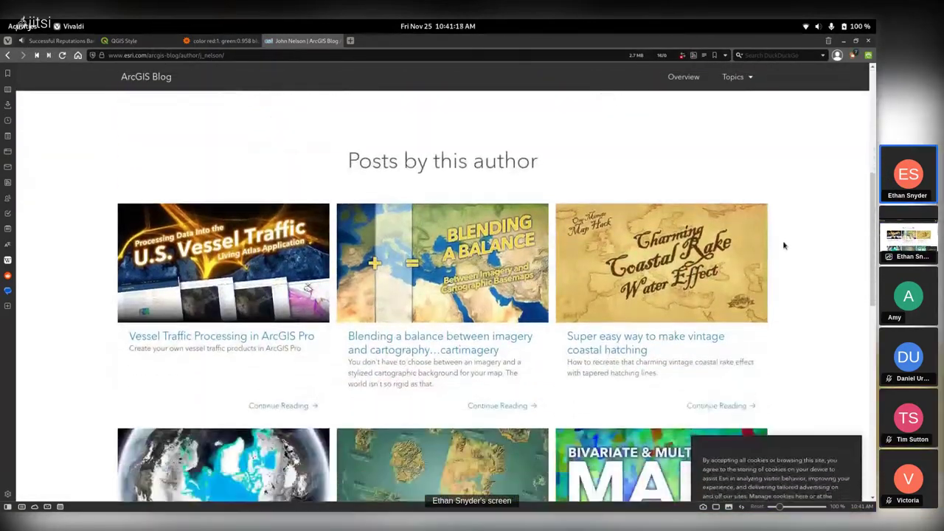
scroll(786, 242, down, 5)
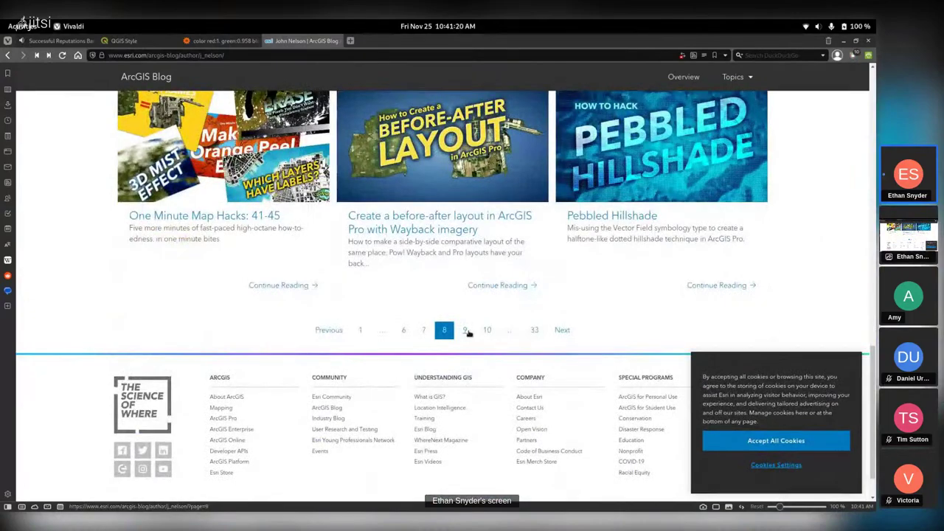
click(468, 333)
scroll(811, 263, down, 4)
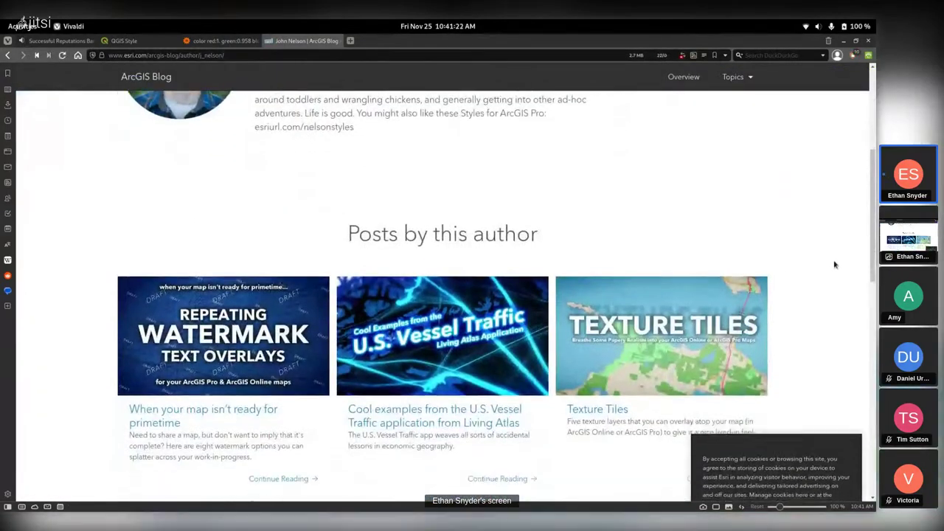
scroll(834, 264, down, 8)
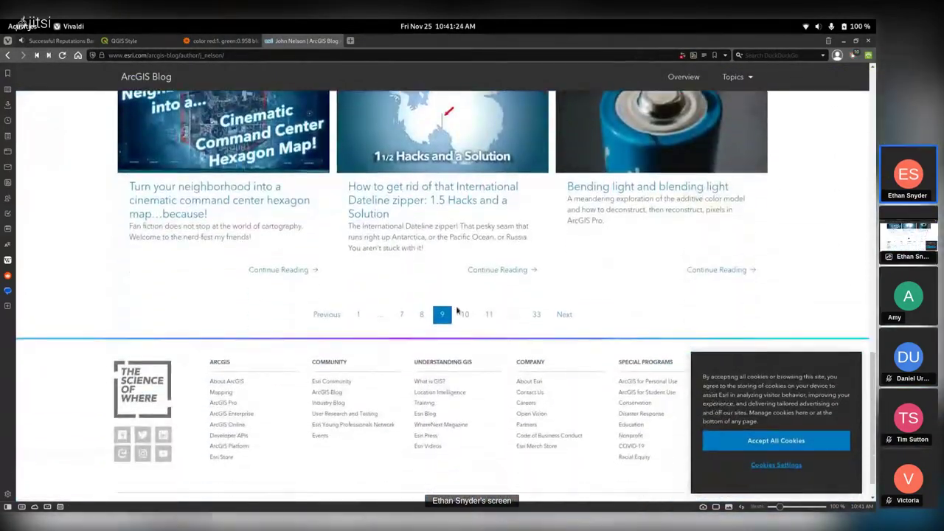
click(460, 314)
scroll(775, 265, down, 4)
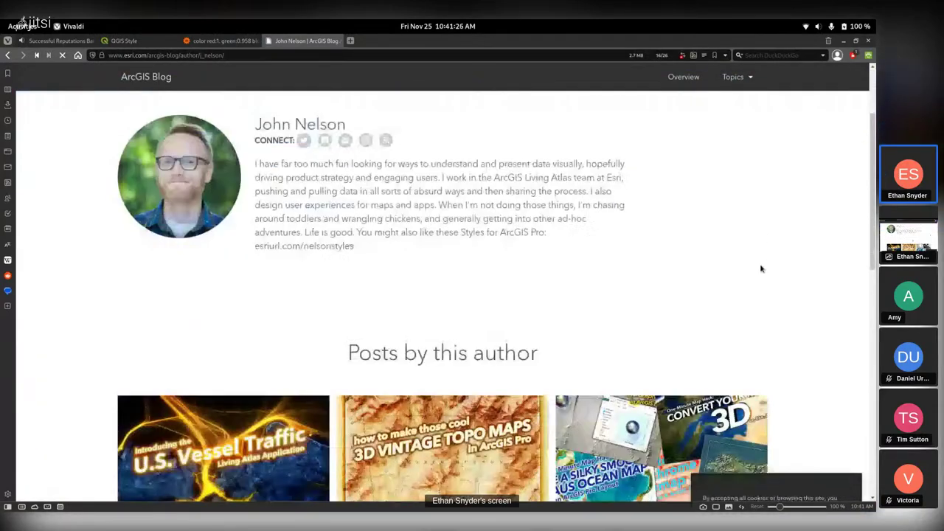
scroll(785, 268, down, 3)
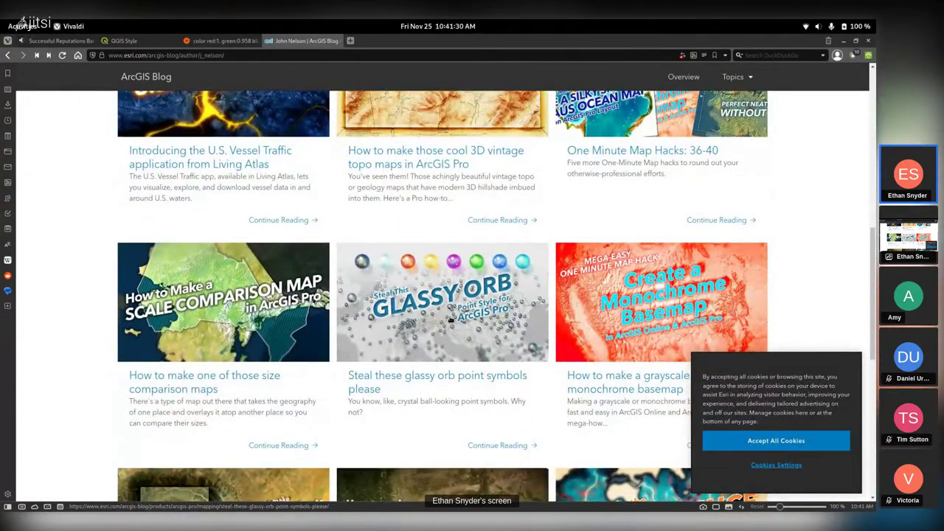
Step: Open the 'Steal these glassy orb point symbols please' article, then return to the QGIS Style tab
click(451, 320)
scroll(463, 310, down, 1)
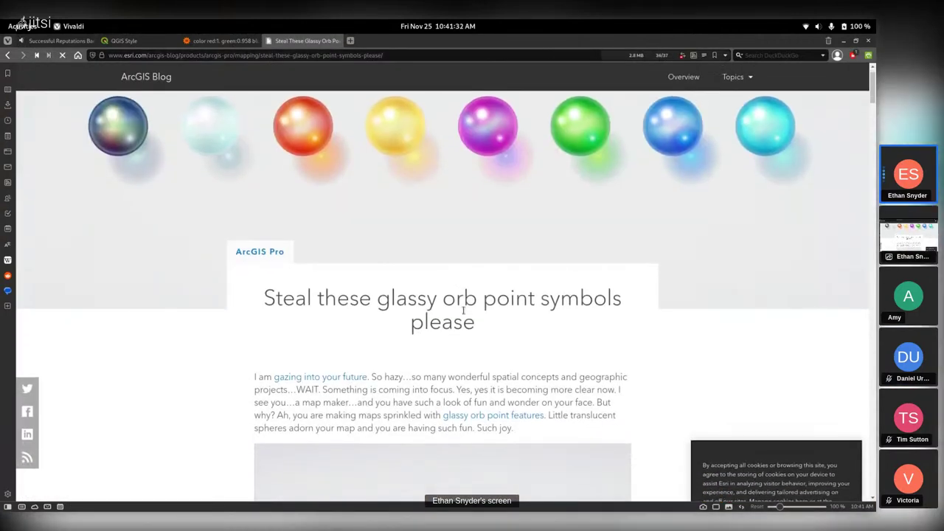
drag(264, 298, 484, 320)
click(479, 326)
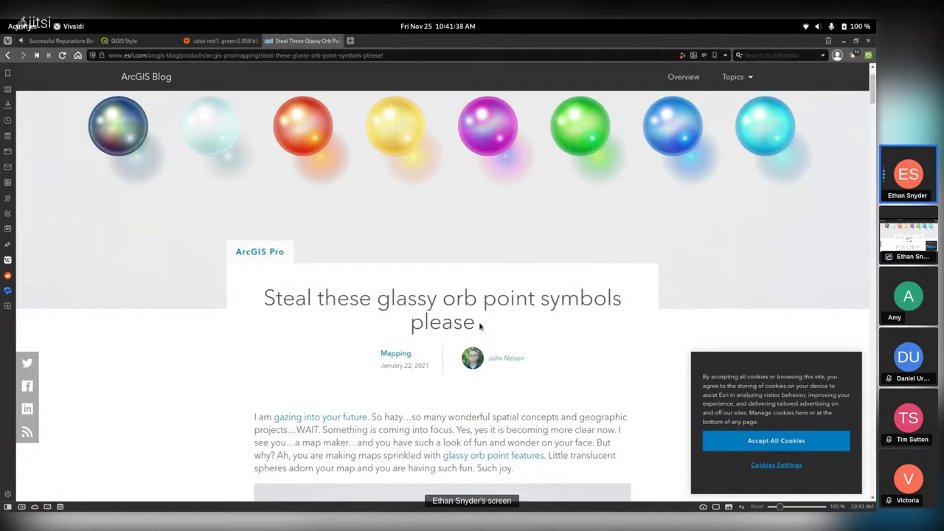
scroll(501, 332, up, 2)
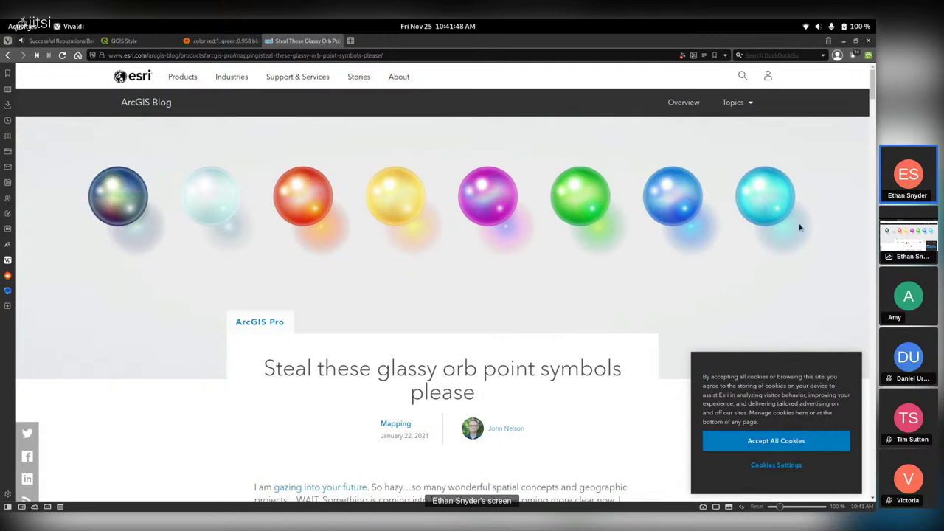
click(140, 41)
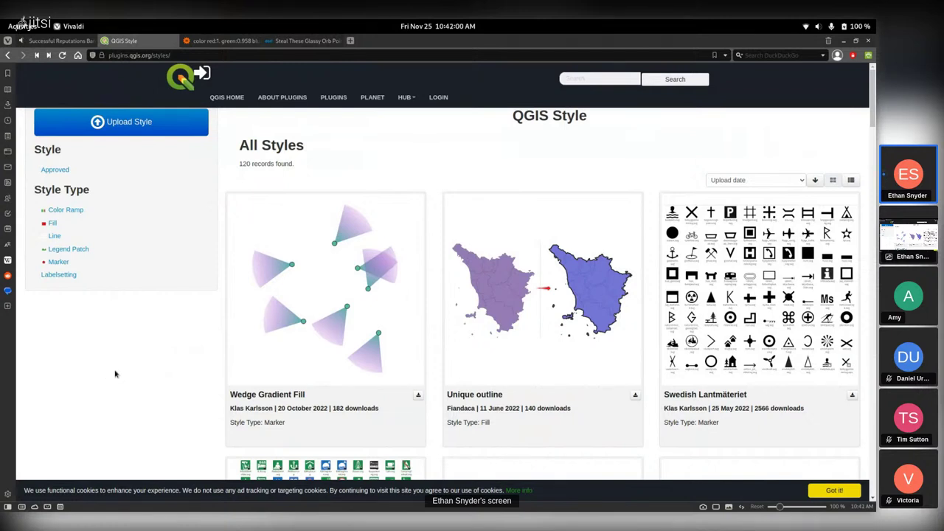
scroll(689, 308, down, 1)
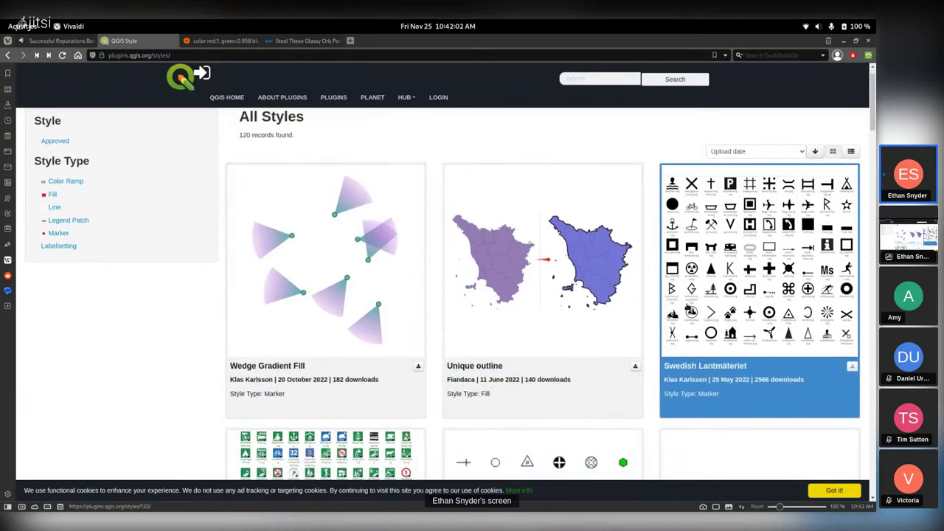
scroll(689, 308, down, 4)
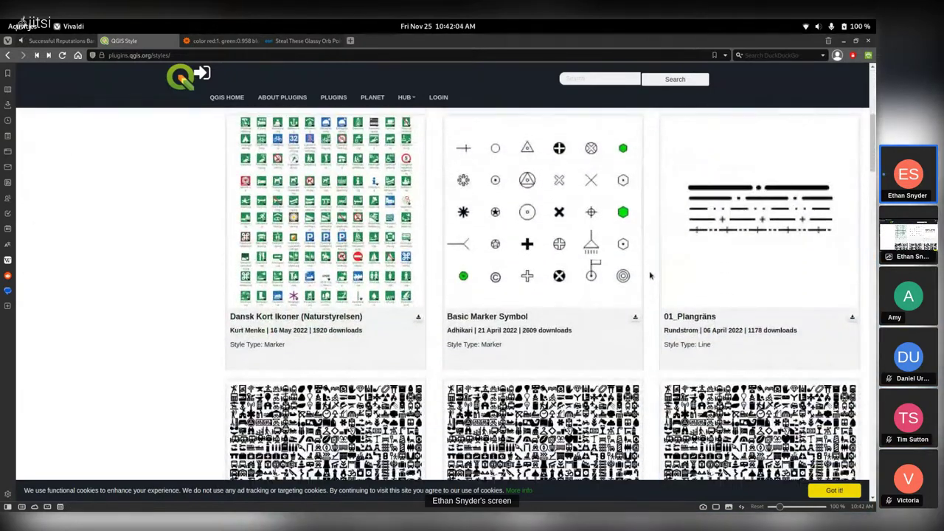
scroll(649, 276, down, 5)
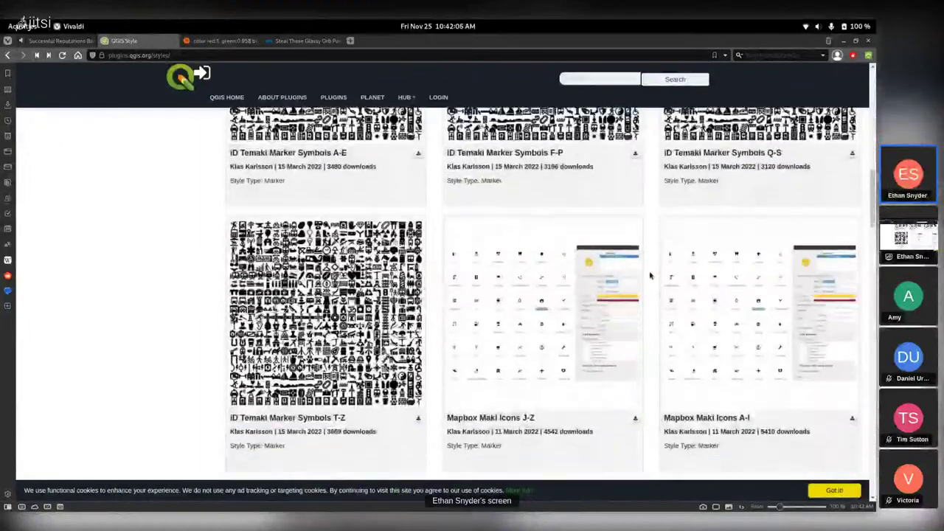
scroll(650, 276, down, 5)
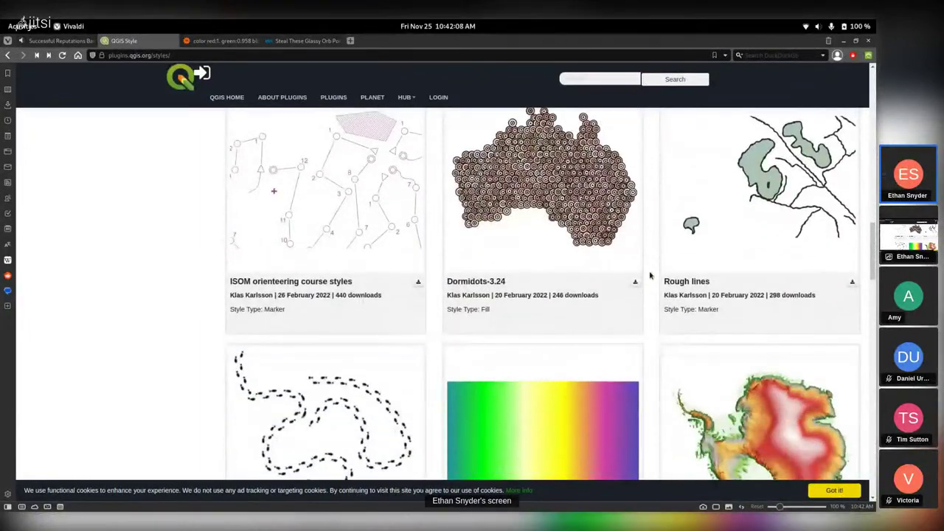
scroll(649, 276, up, 1)
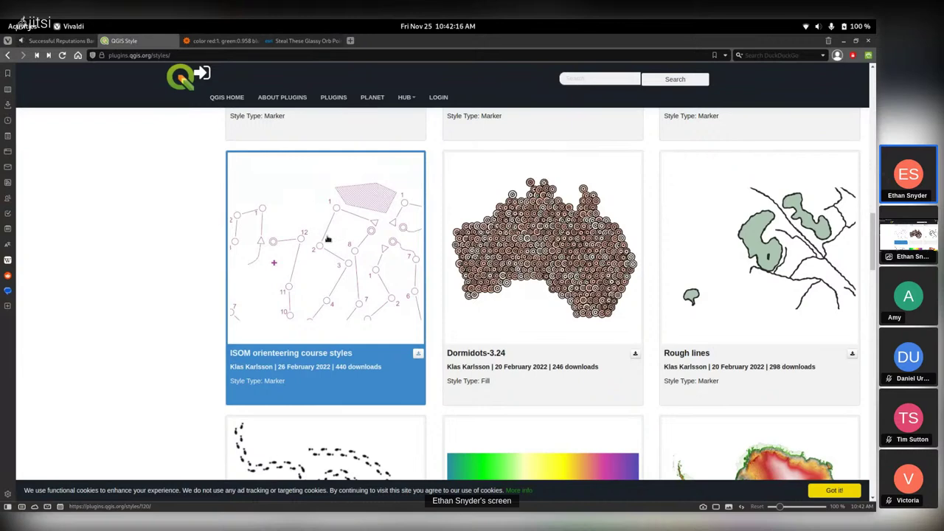
scroll(126, 252, down, 4)
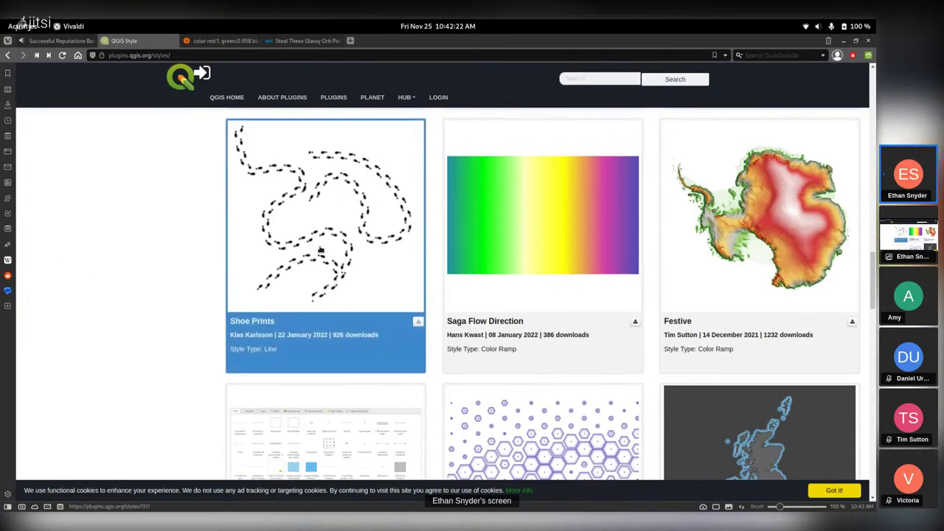
scroll(176, 243, down, 2)
scroll(166, 240, down, 2)
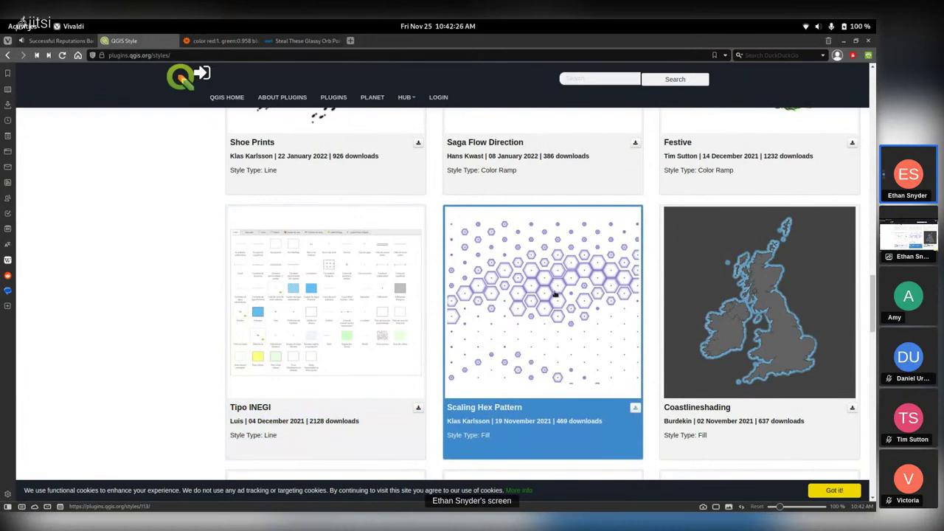
scroll(561, 306, down, 3)
scroll(665, 220, down, 5)
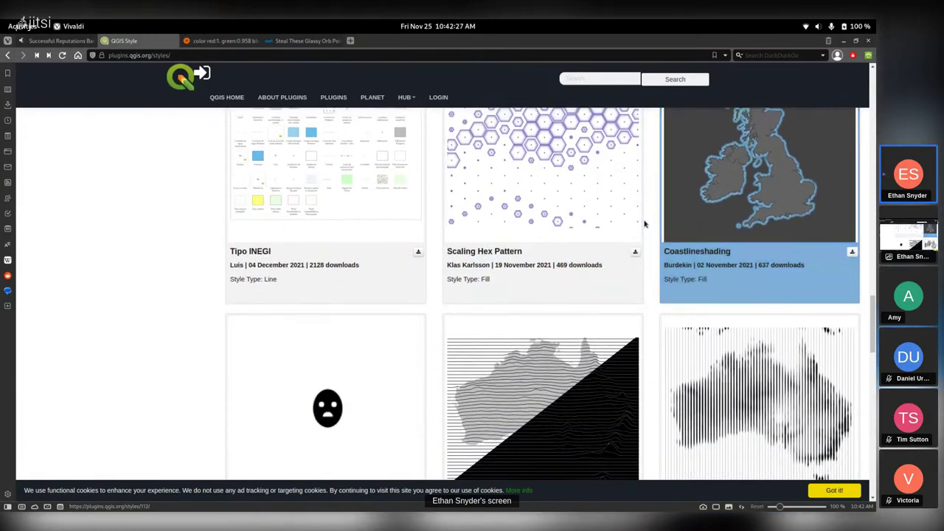
scroll(761, 269, down, 12)
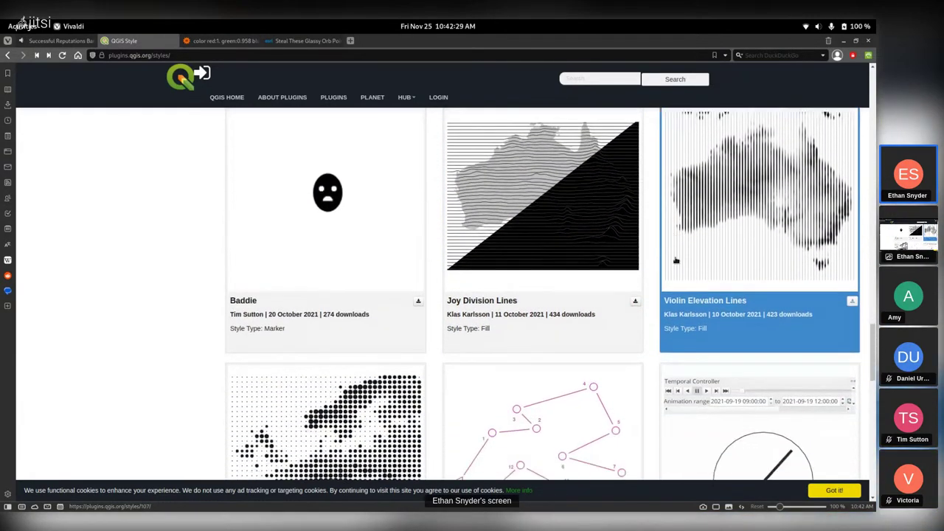
scroll(222, 352, down, 1)
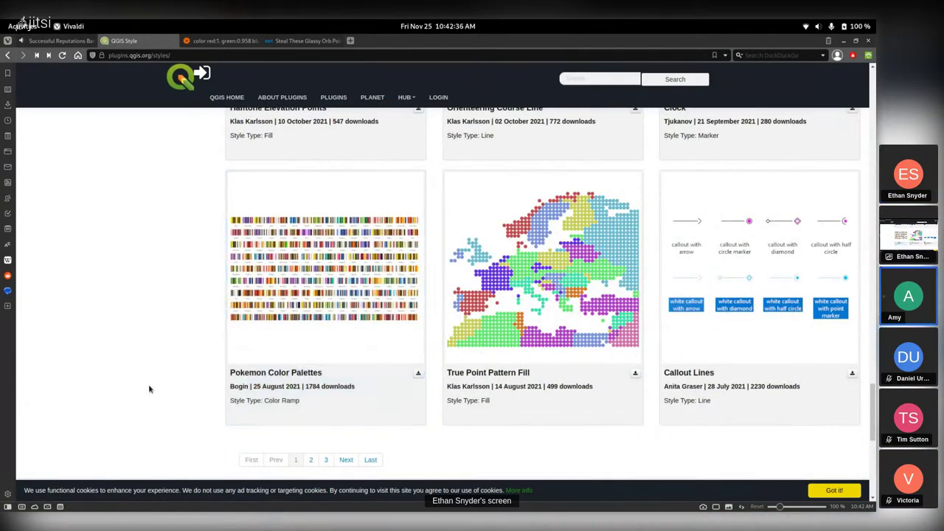
scroll(317, 369, down, 1)
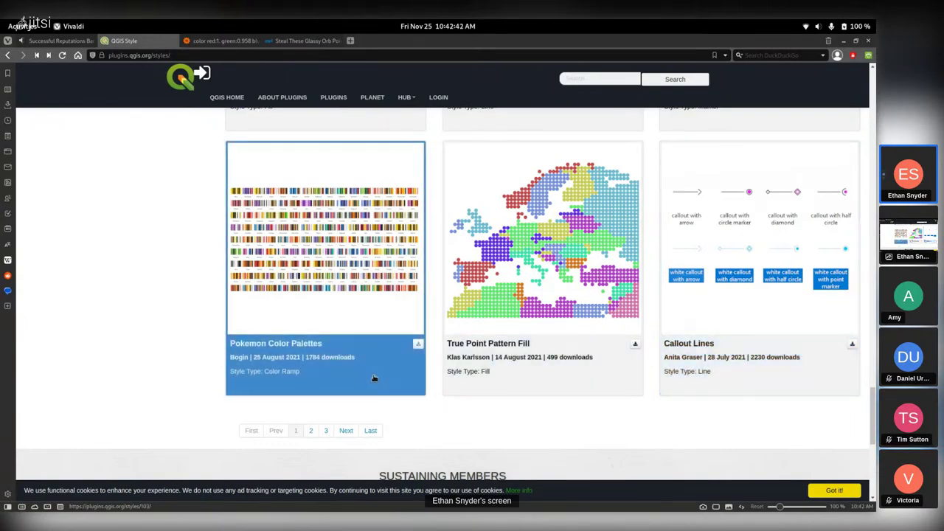
scroll(112, 364, up, 10)
scroll(120, 367, up, 10)
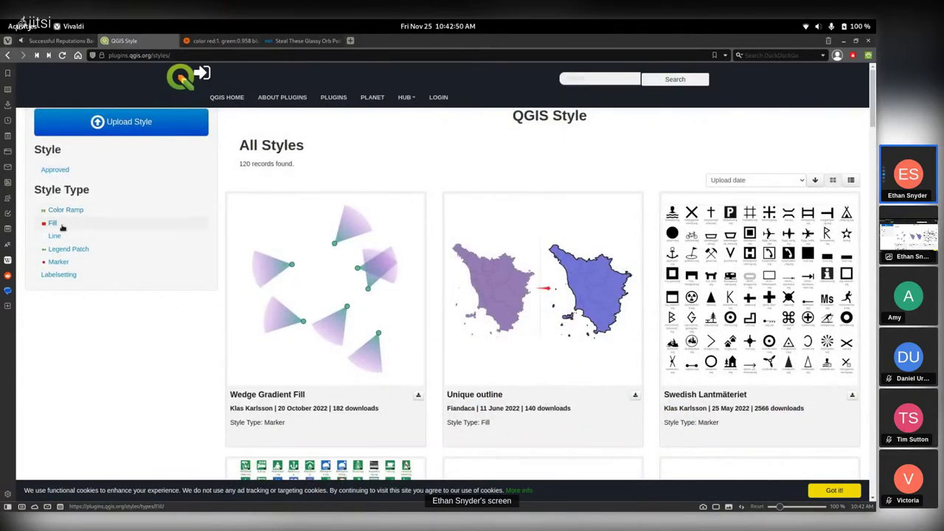
Step: Filter styles to Legend Patch and open the Basic Legend Patches Set page
click(69, 250)
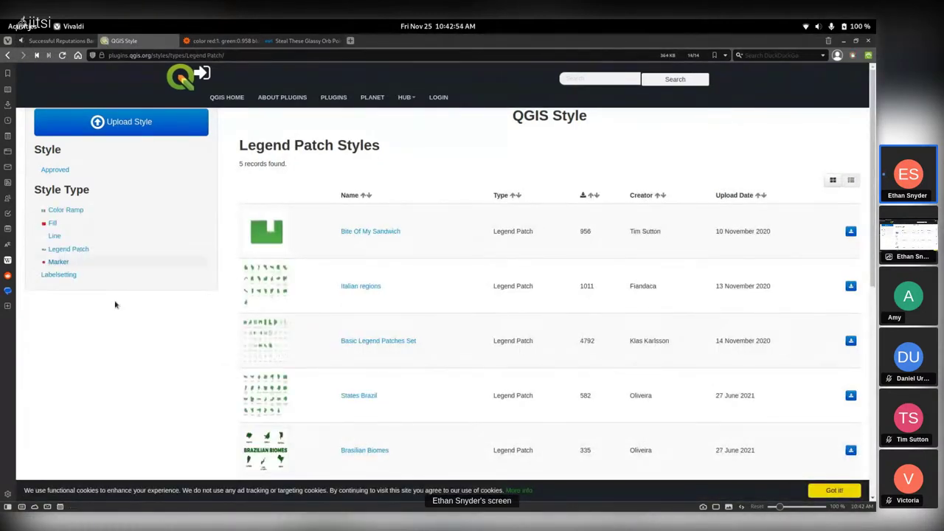
scroll(220, 357, down, 2)
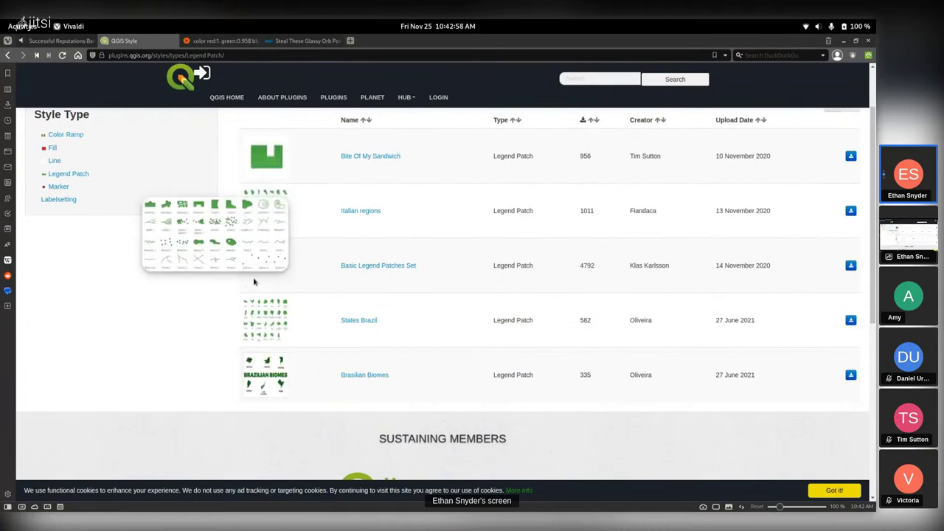
click(353, 265)
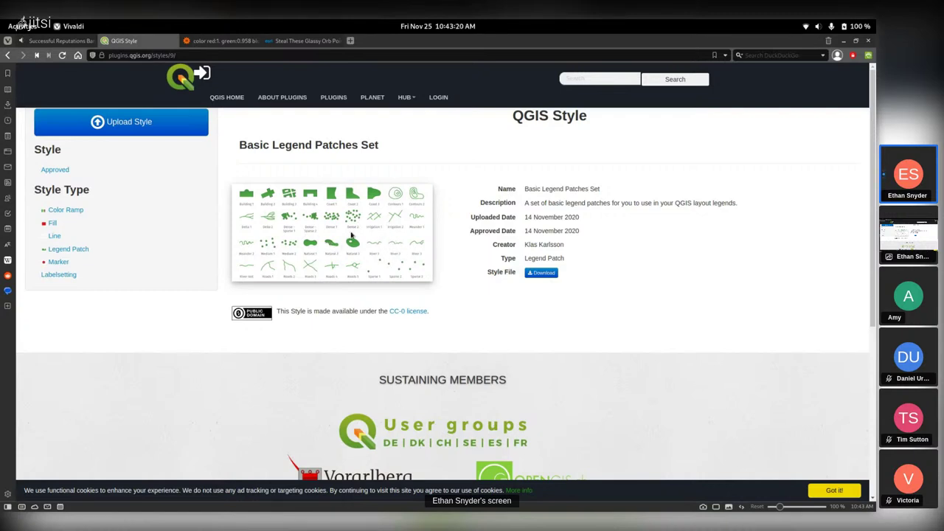
Step: Browse the shared QGIS Projects listing from the HUB menu
click(405, 96)
click(442, 118)
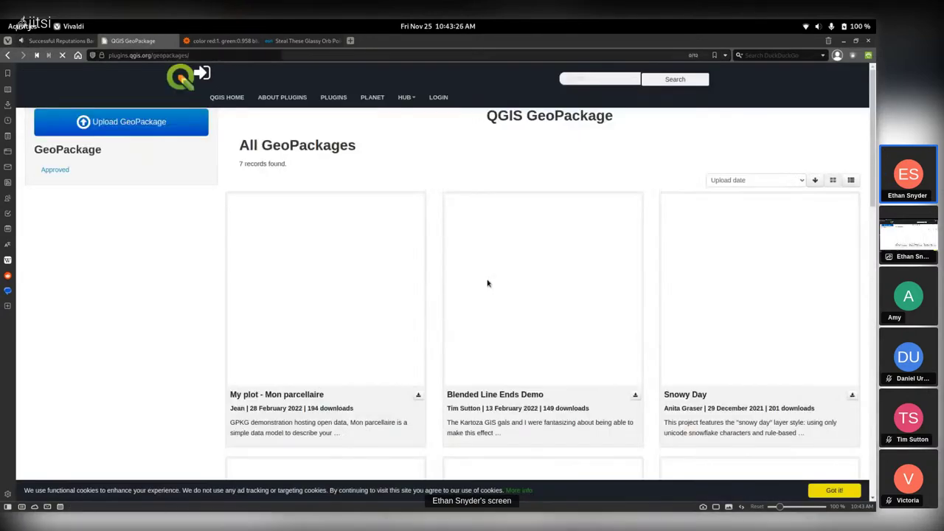
scroll(165, 346, down, 2)
scroll(164, 347, down, 3)
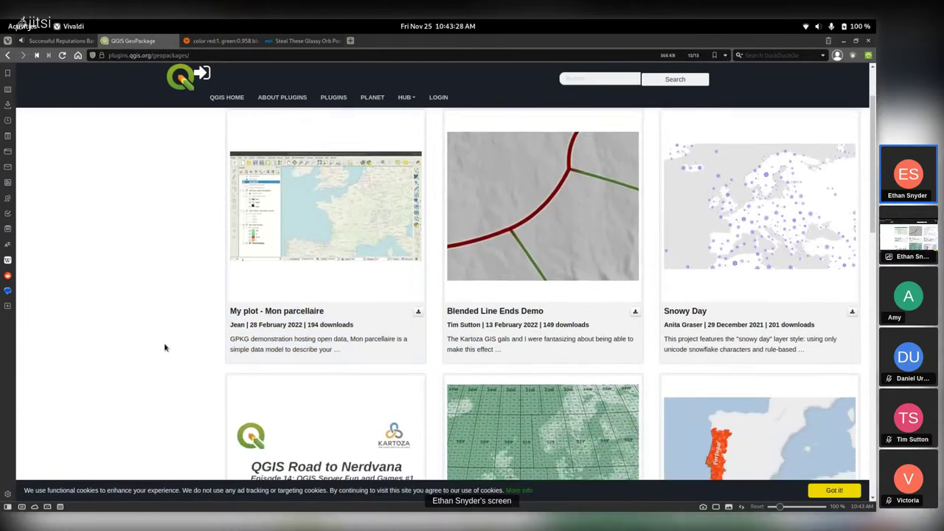
scroll(156, 345, up, 1)
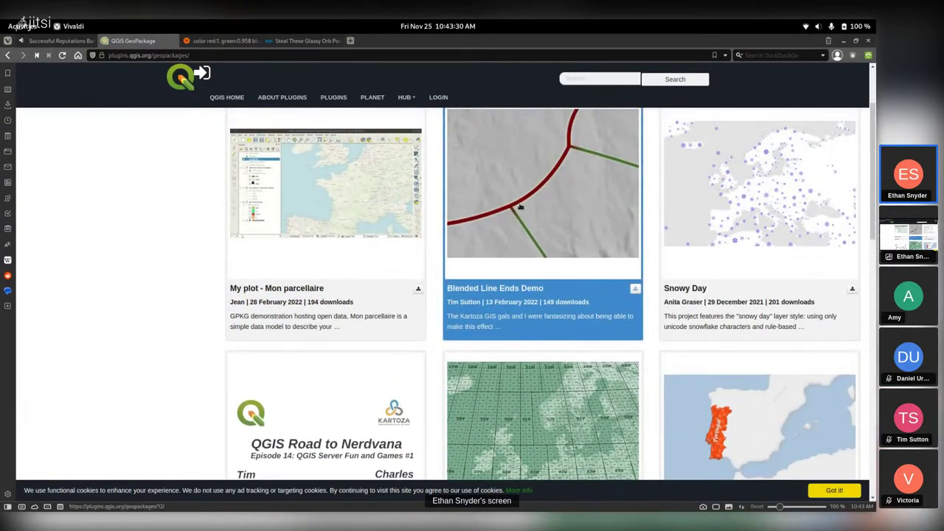
scroll(536, 215, down, 5)
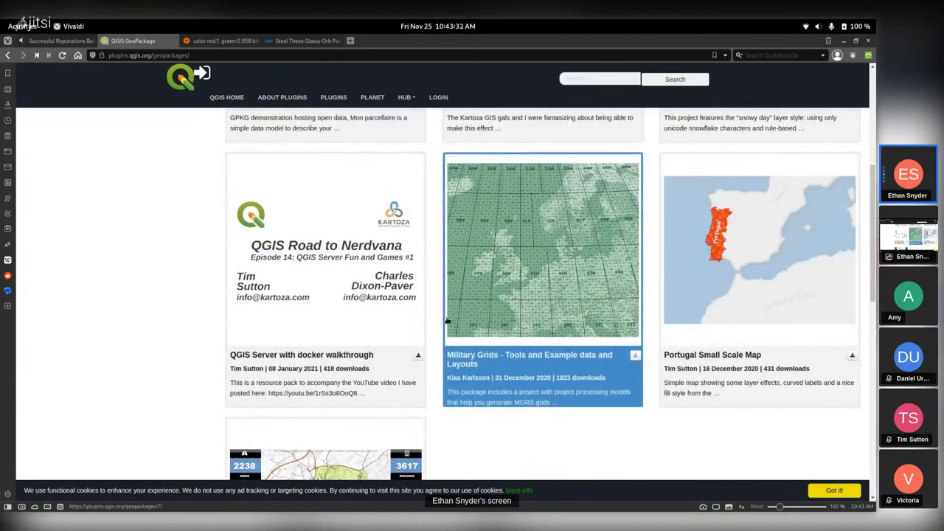
scroll(533, 265, down, 6)
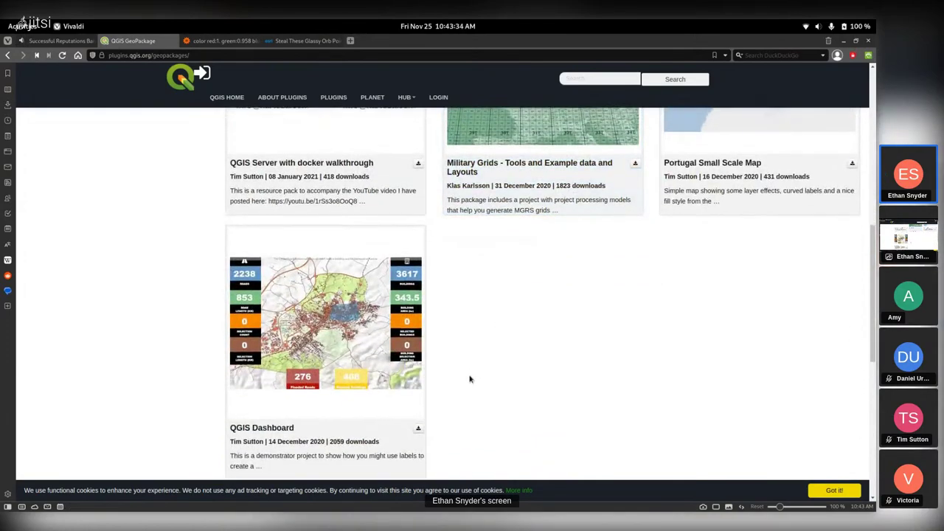
scroll(472, 379, up, 13)
Step: Browse the shared QGIS Models gallery
mouse_move(404, 100)
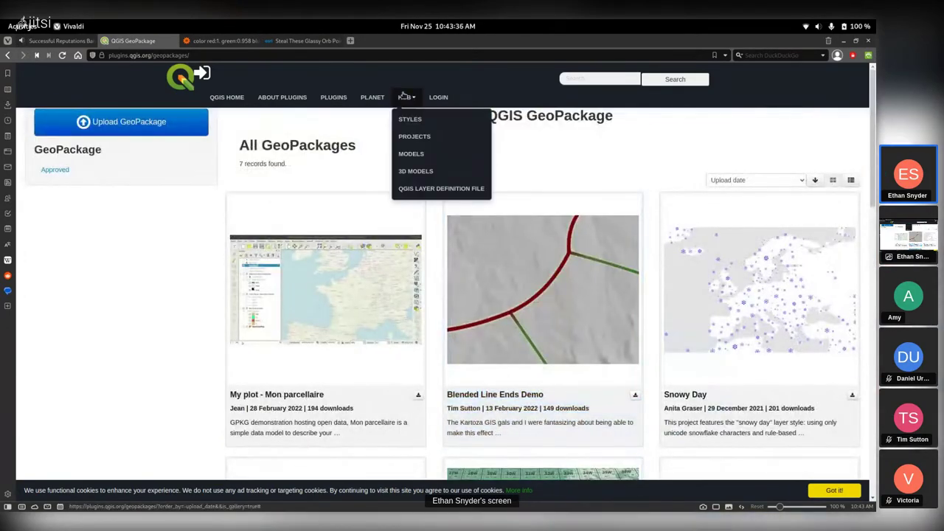
click(431, 152)
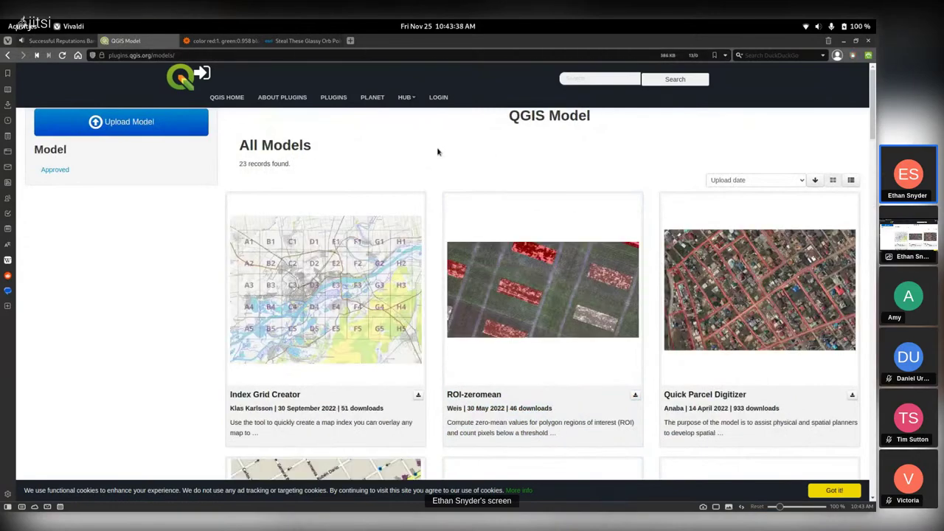
scroll(437, 152, down, 5)
scroll(427, 192, down, 9)
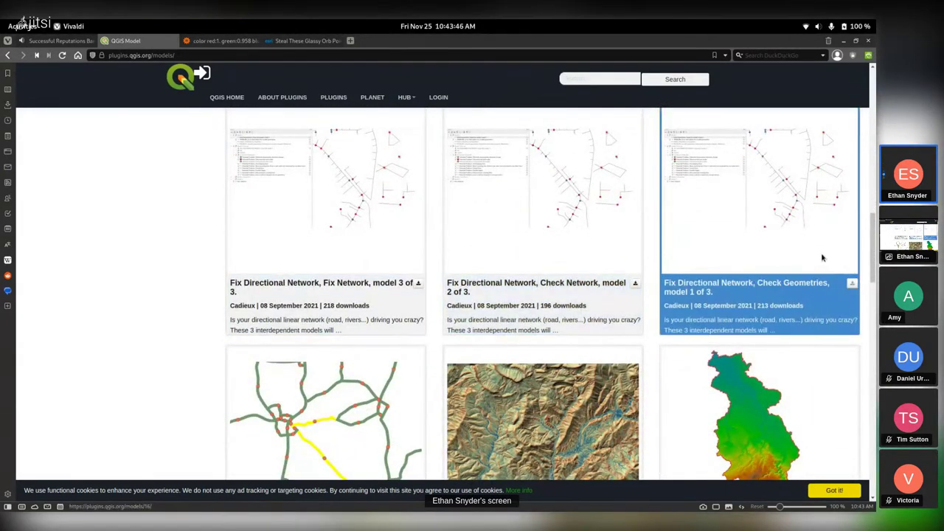
scroll(157, 213, down, 3)
scroll(157, 213, down, 1)
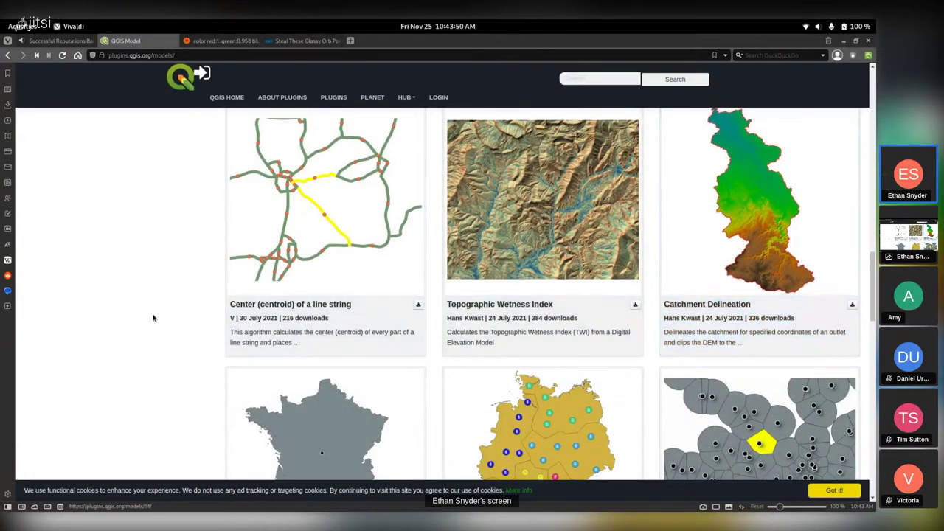
scroll(157, 314, down, 3)
scroll(161, 306, down, 5)
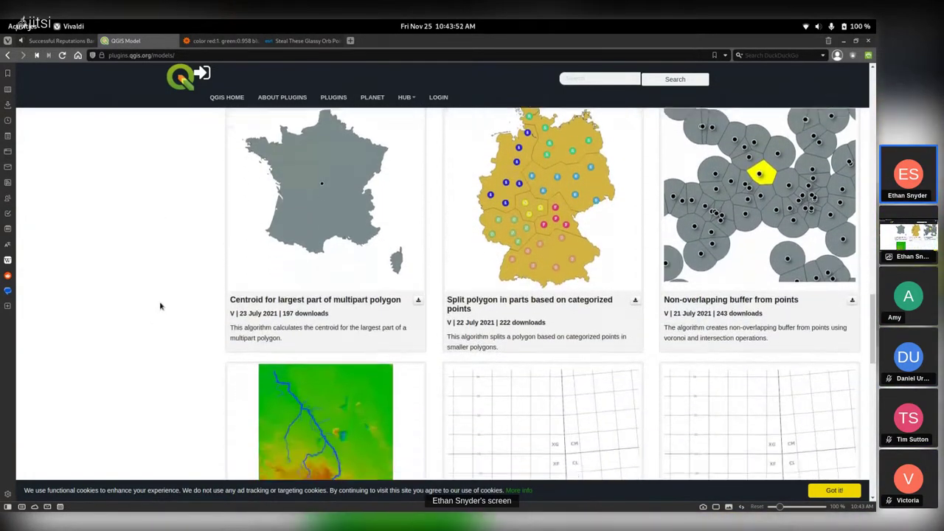
scroll(154, 322, down, 3)
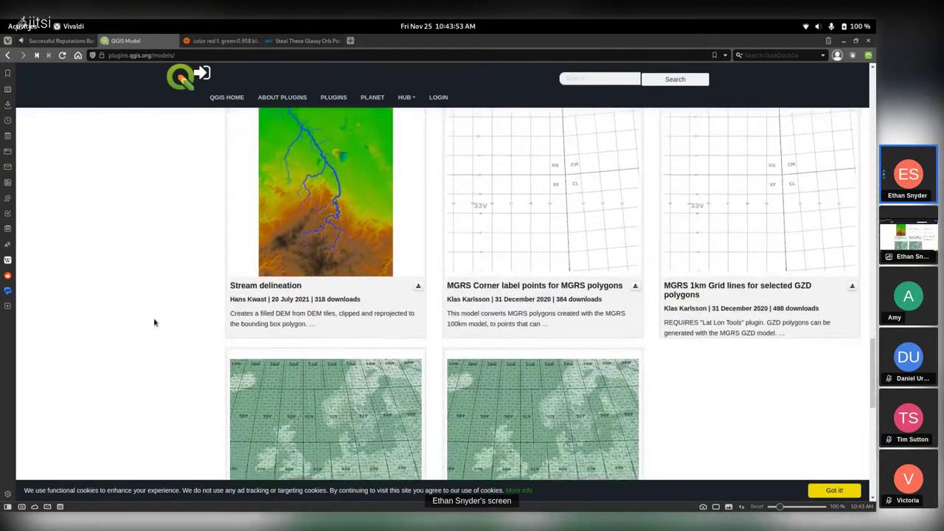
scroll(160, 327, up, 15)
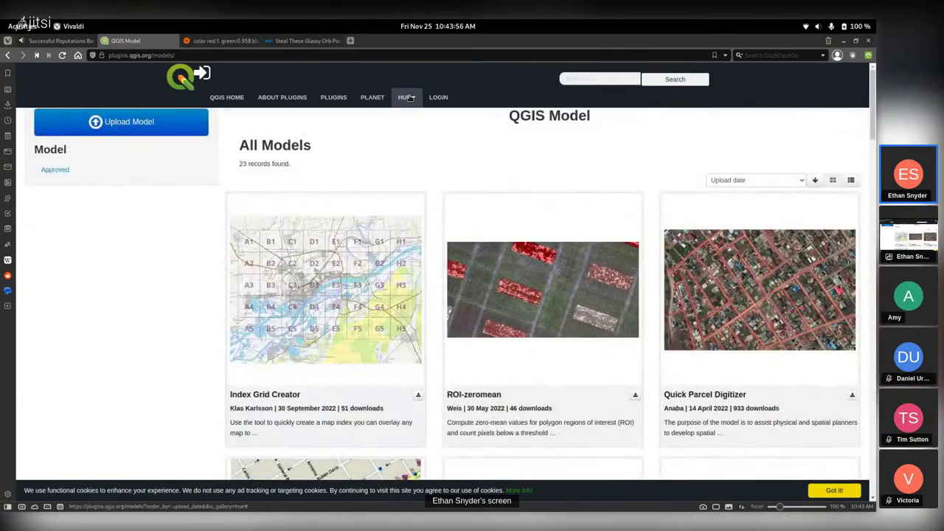
Step: Look through the 3D Models gallery
mouse_move(406, 97)
click(420, 171)
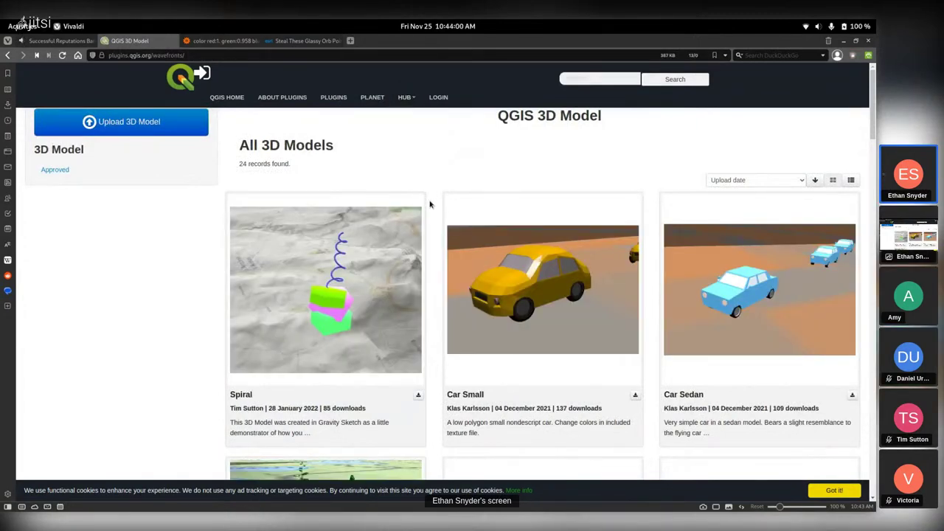
scroll(430, 207, down, 5)
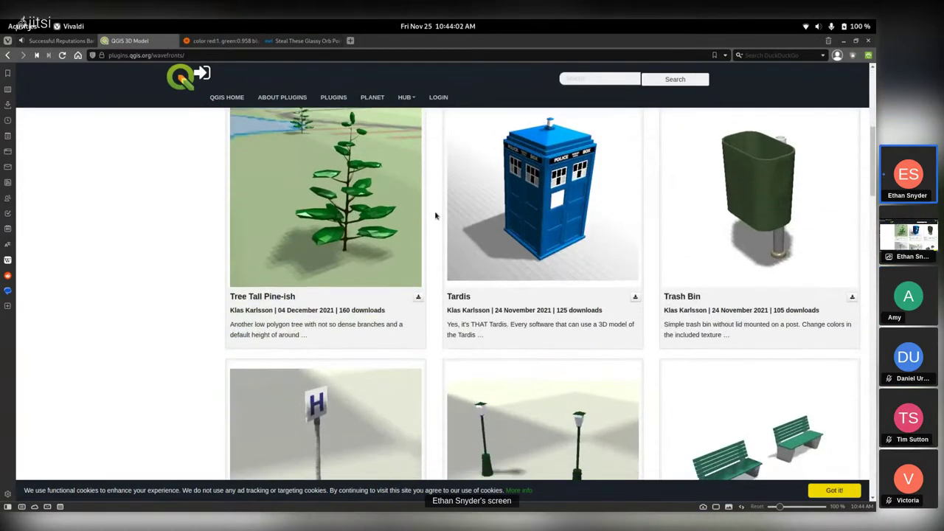
scroll(435, 215, down, 2)
scroll(435, 213, up, 7)
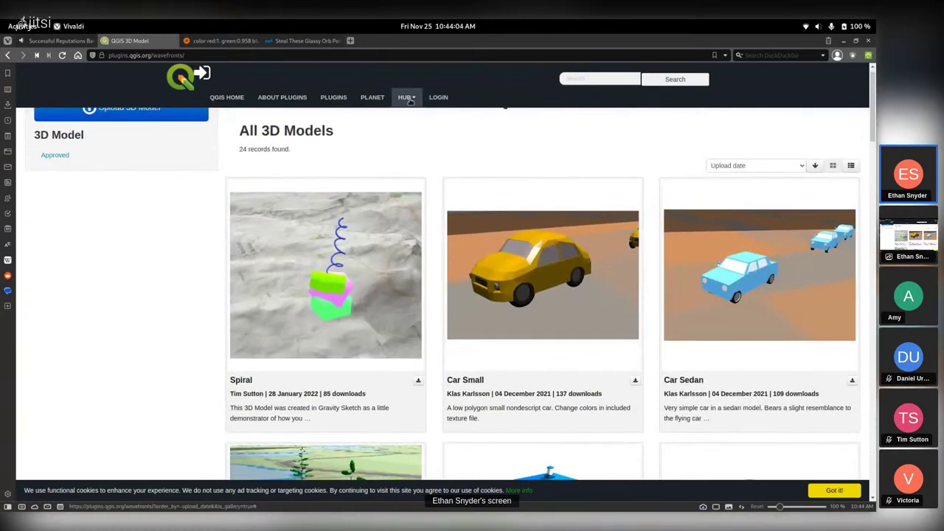
Step: Visit the QGIS Layer Definition File gallery, then switch to the Styles gallery
click(410, 101)
click(425, 189)
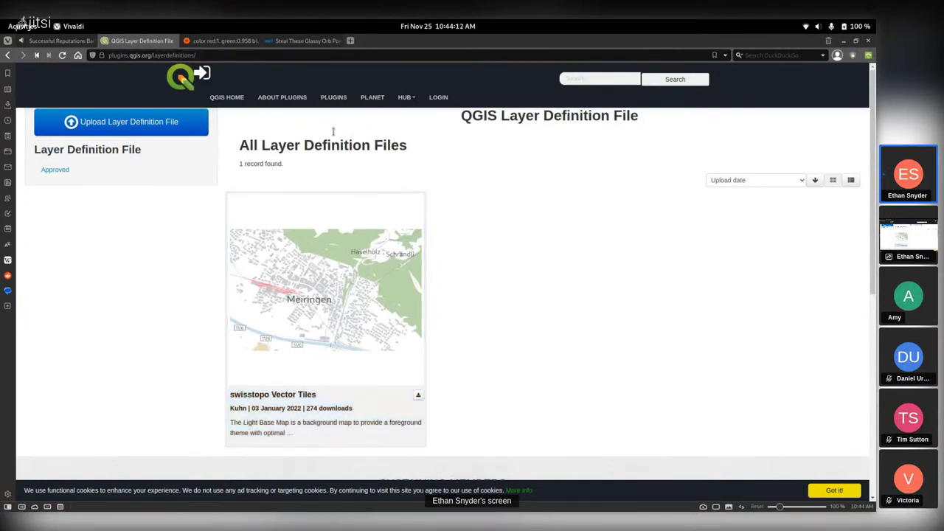
click(408, 99)
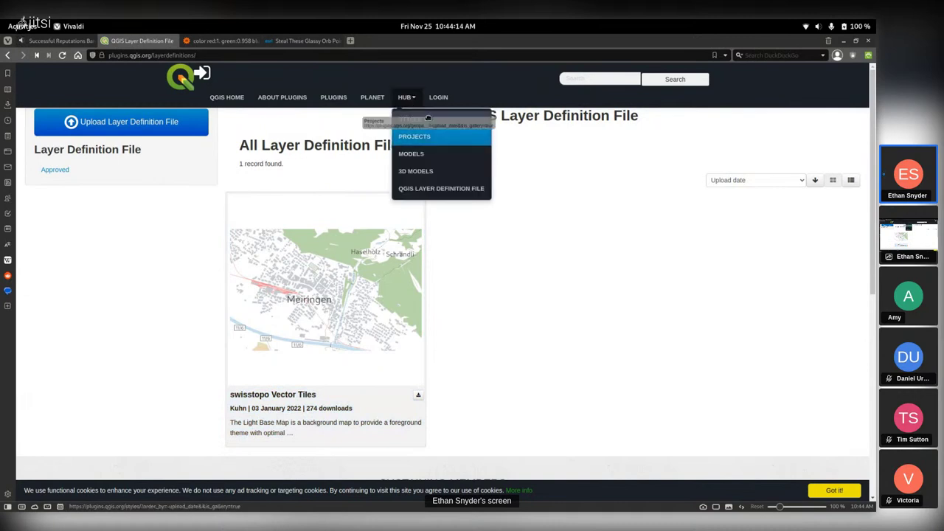
click(428, 119)
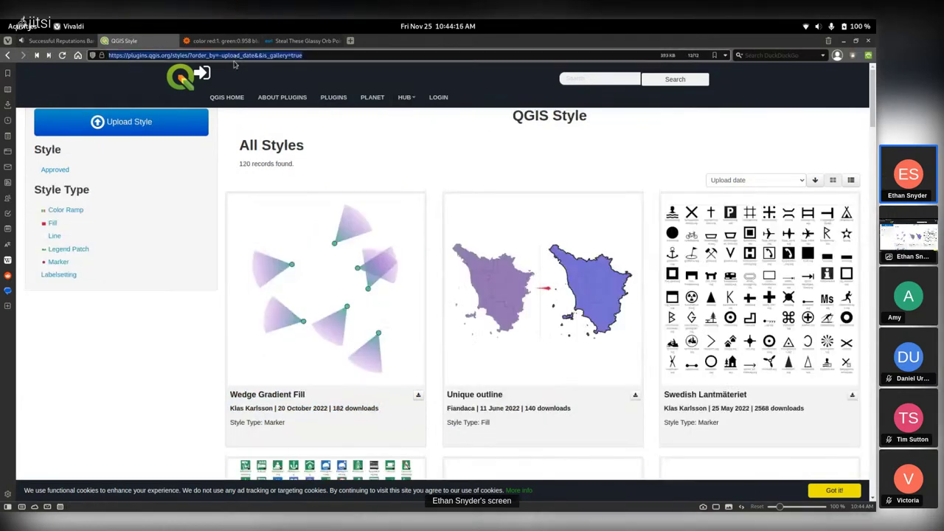
Step: Paste and send the styles gallery link in the Jitsi Meet chat, then return to the QGIS Style tab
key(alt+Tab)
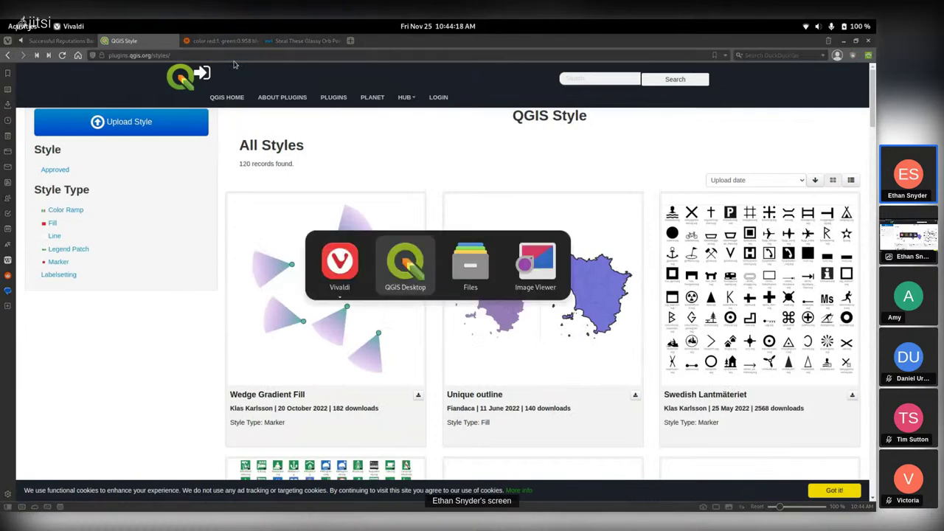
key(ctrl+Tab)
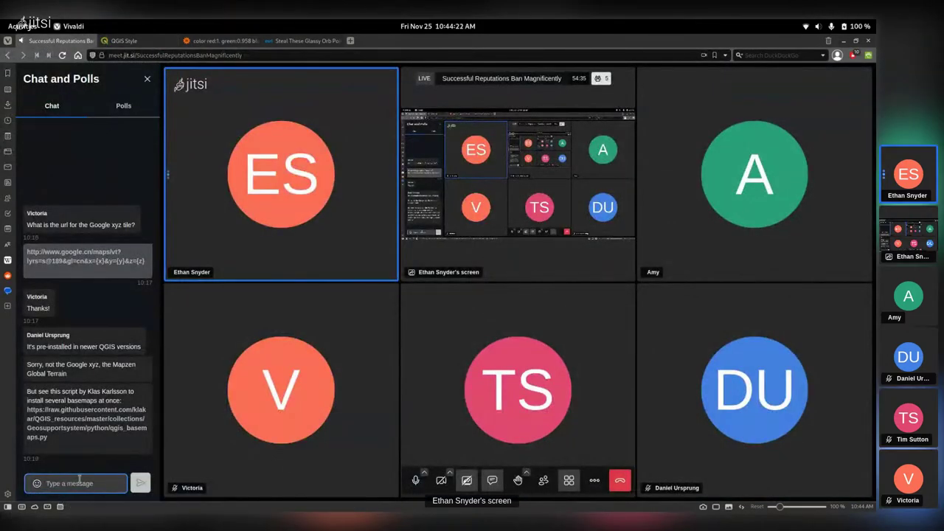
text(https://plugins.qgis.org/styles/?order_by=-upload_date&&is_gallery=true)
key(Return)
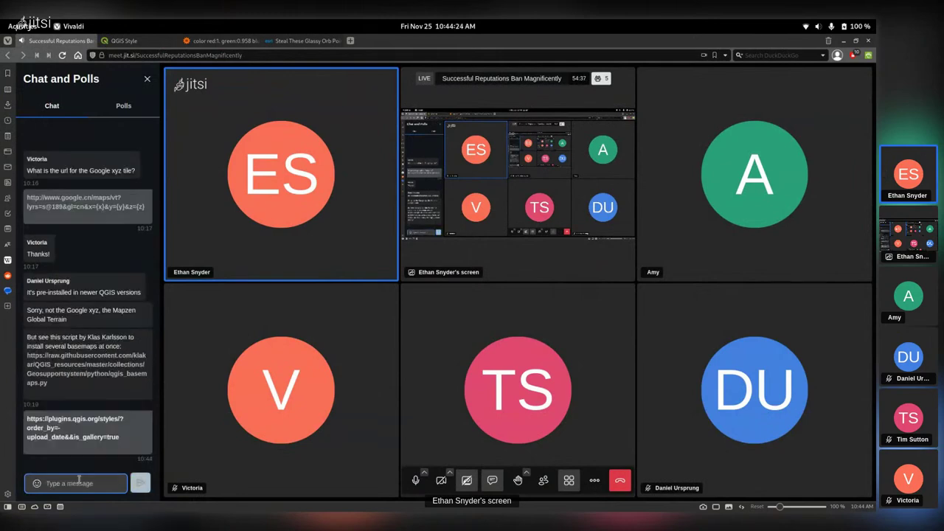
click(218, 42)
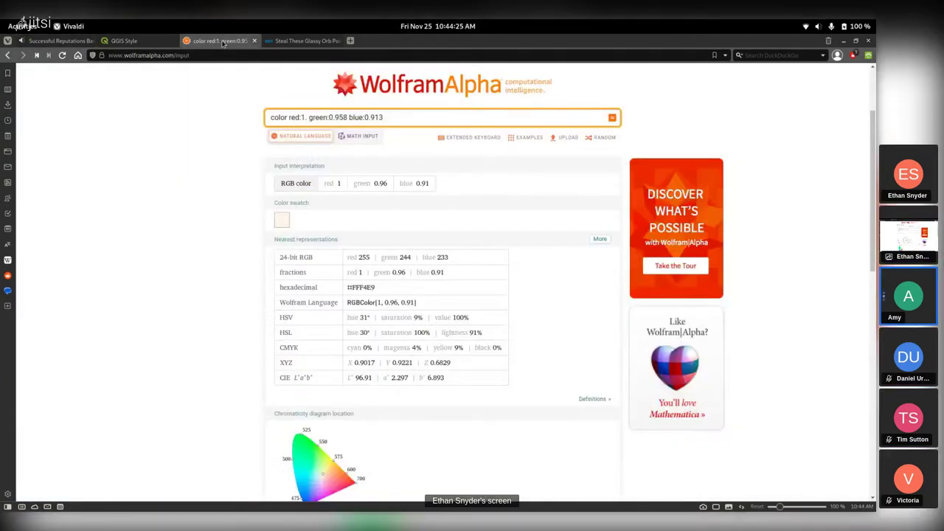
click(165, 41)
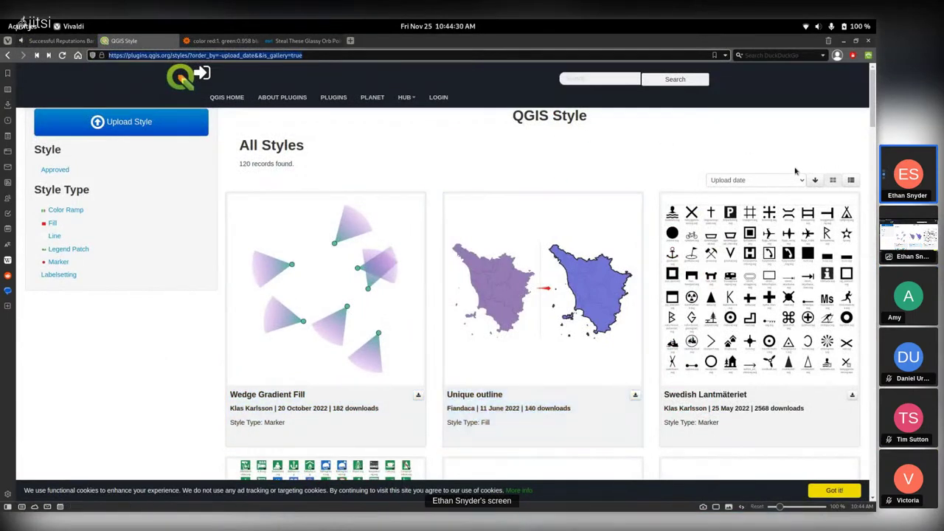
Step: Sort the styles gallery by Number of downloads and open the Firefly v1.0 card
click(400, 129)
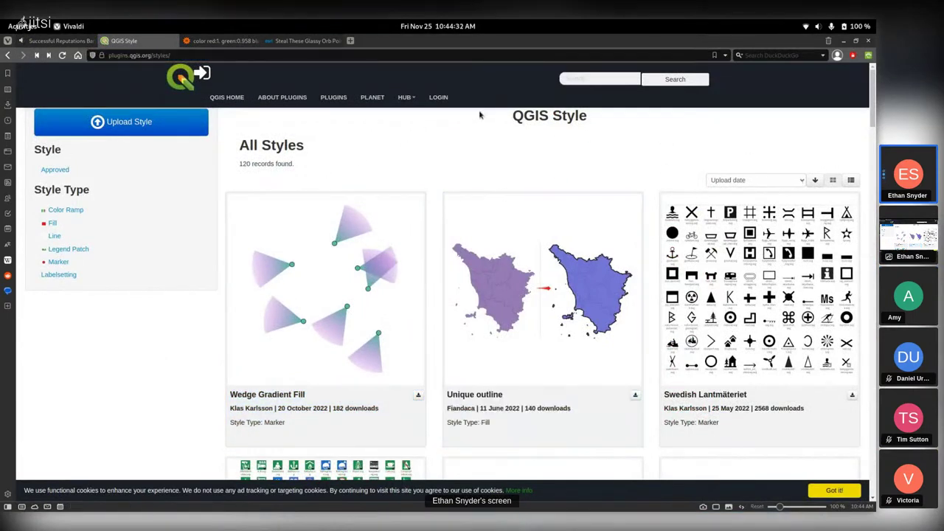
click(747, 175)
click(760, 199)
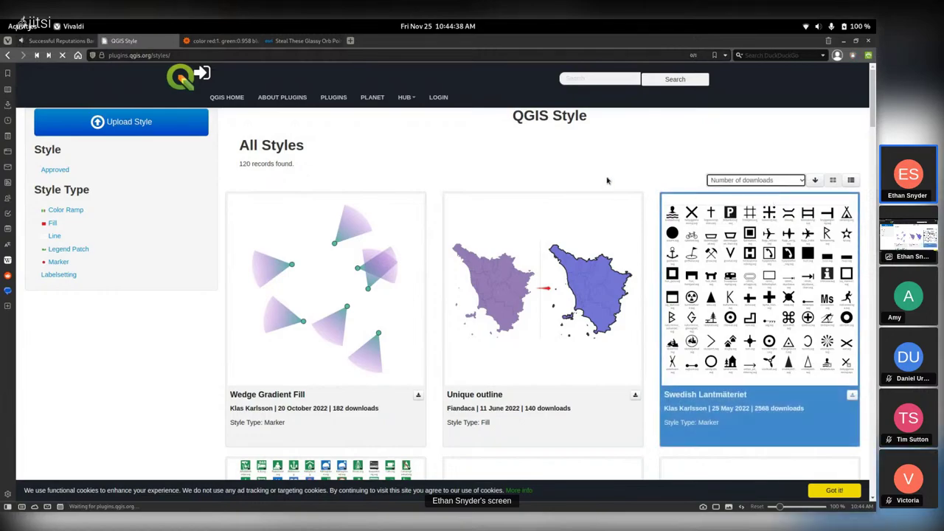
scroll(649, 150, down, 3)
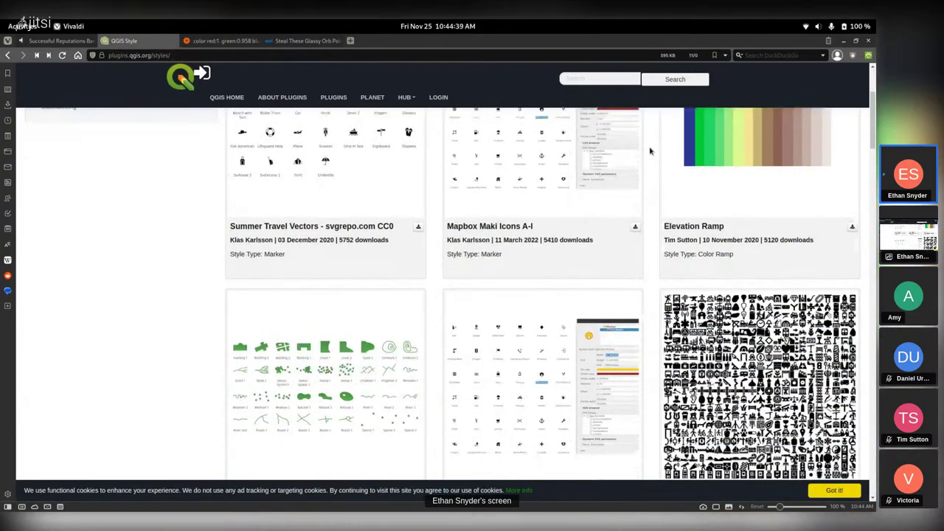
scroll(649, 150, down, 15)
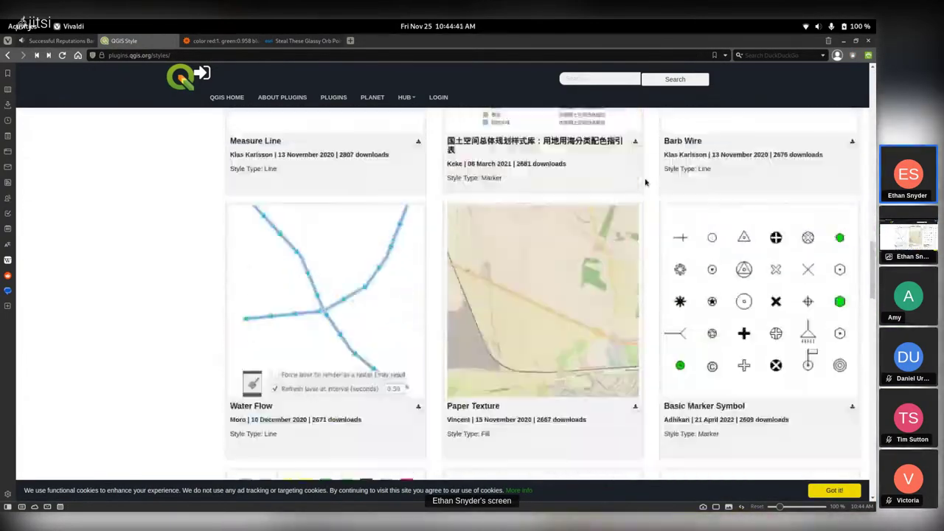
scroll(645, 182, up, 6)
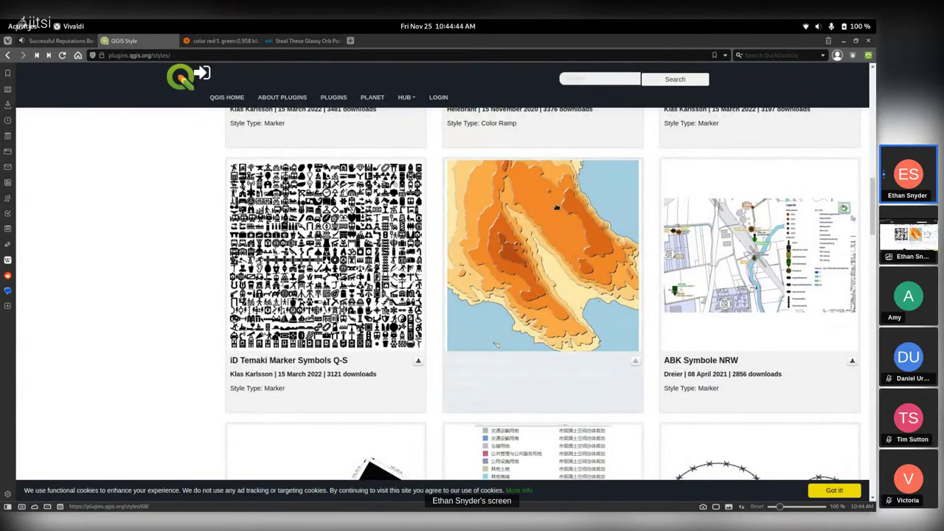
scroll(628, 257, down, 6)
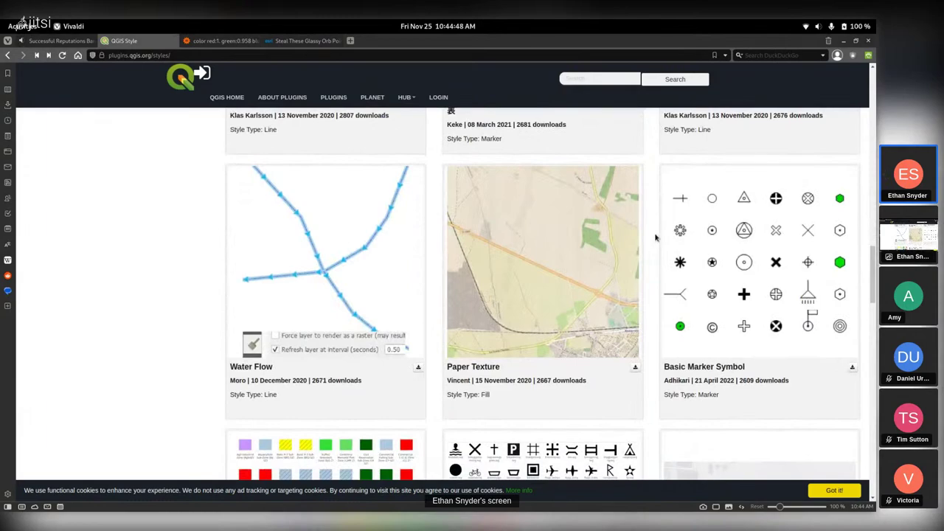
scroll(654, 237, down, 4)
scroll(659, 235, down, 10)
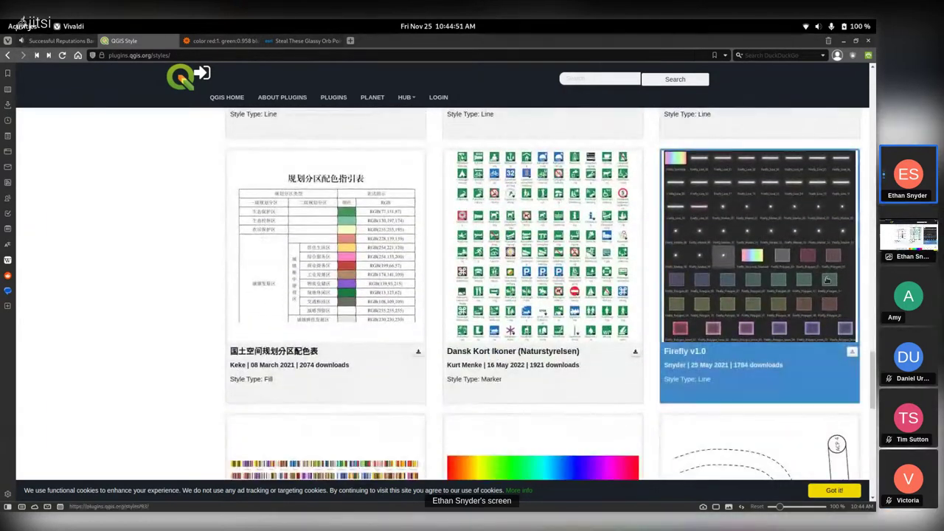
click(826, 279)
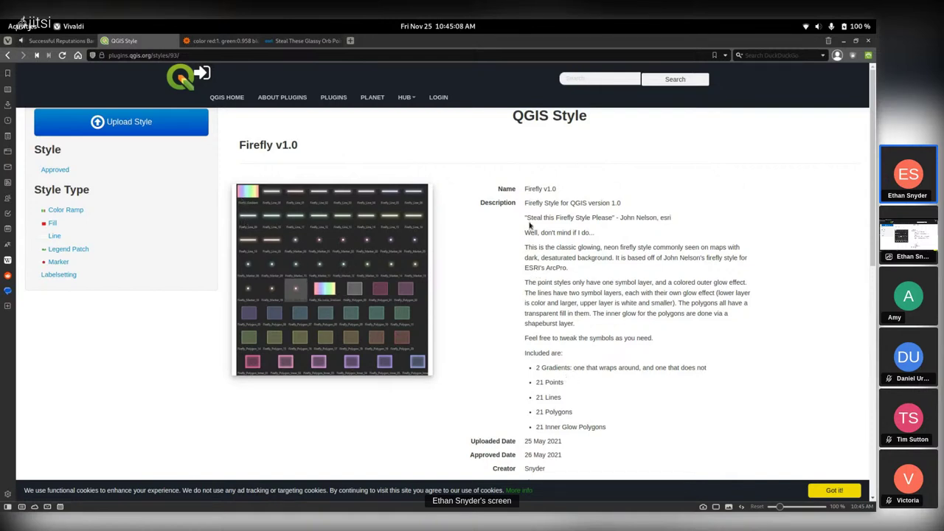
Step: Highlight the 'Steal this Firefly Style Please' lines, skim the page, then minimize the browser
drag(526, 216, 675, 227)
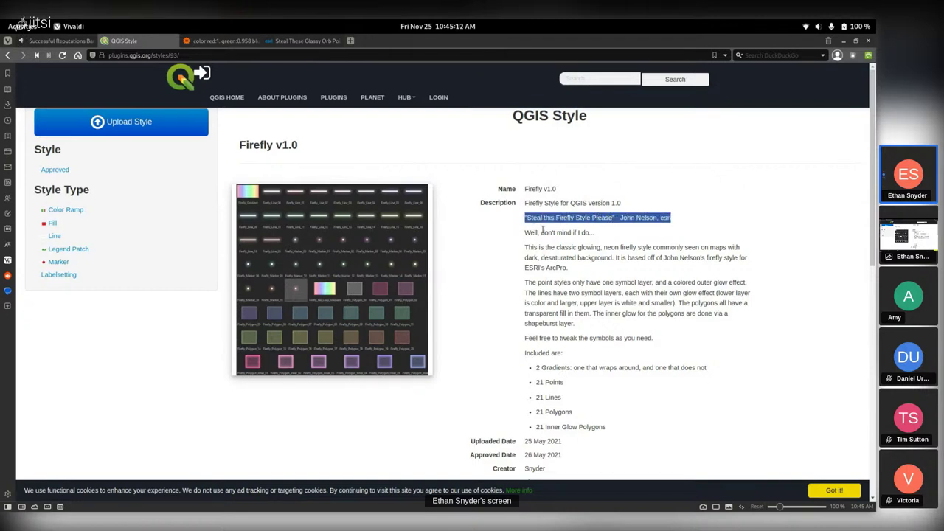
drag(596, 236, 490, 236)
click(549, 270)
scroll(500, 311, down, 4)
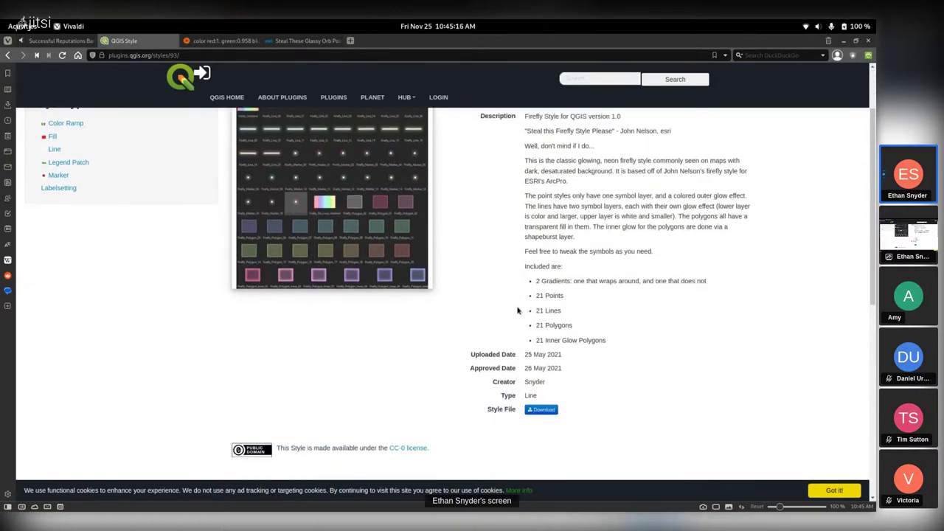
scroll(506, 302, up, 3)
scroll(503, 301, up, 1)
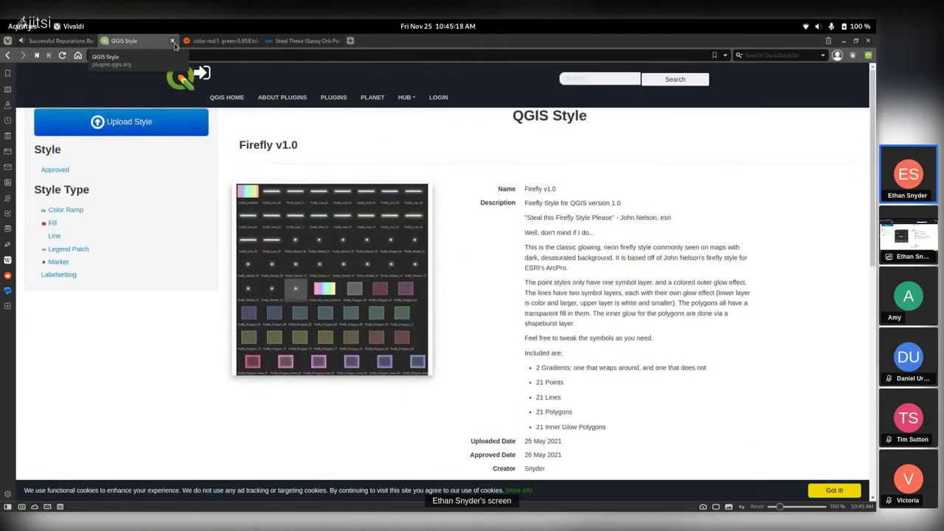
click(842, 42)
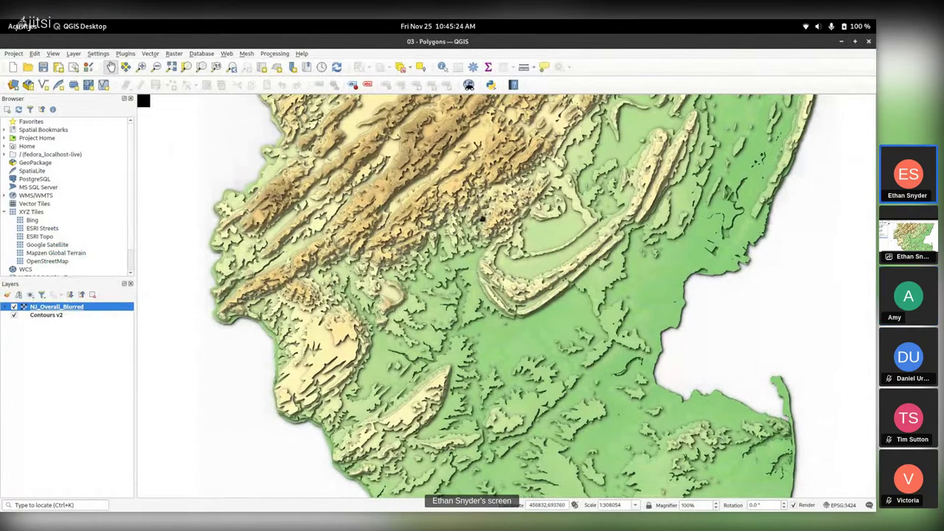
Step: Hide the NJ_Overall_Blurred raster and open Layer Styling (F7) for Contours v2
scroll(476, 196, down, 3)
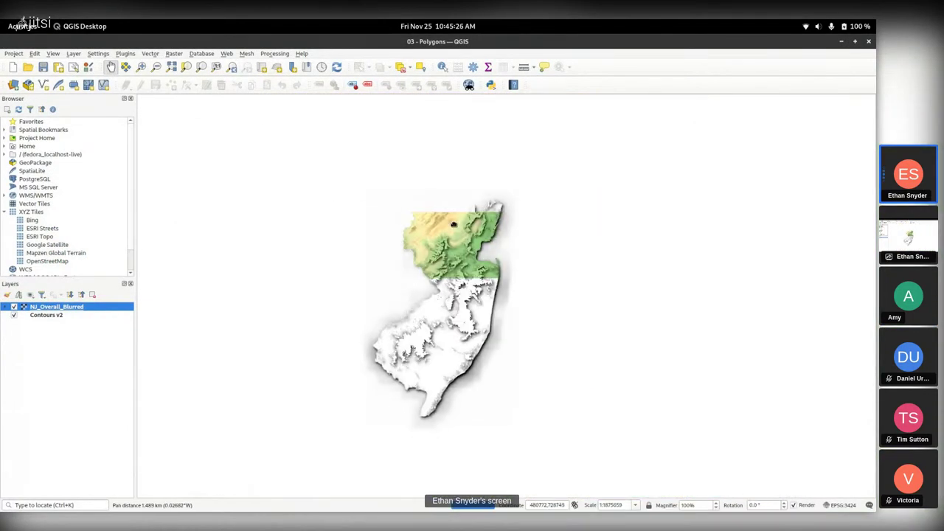
drag(453, 229, 458, 245)
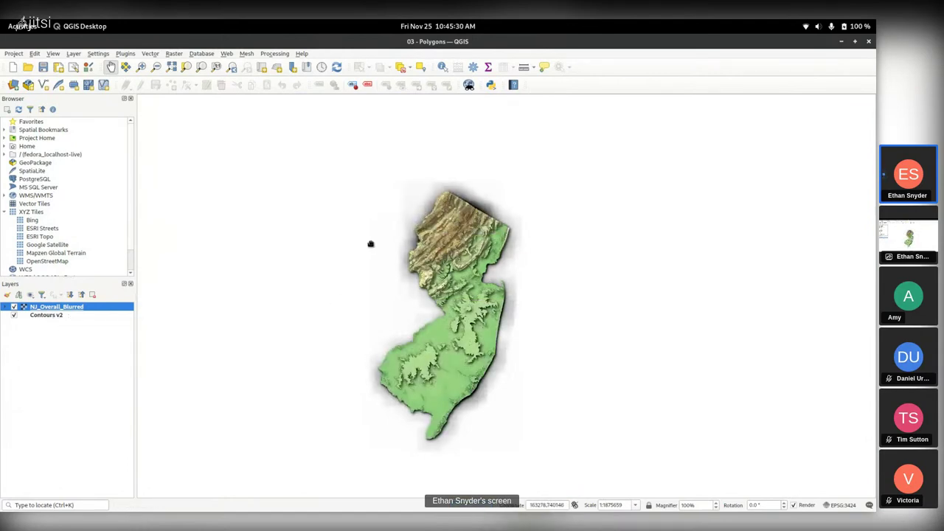
scroll(457, 252, up, 4)
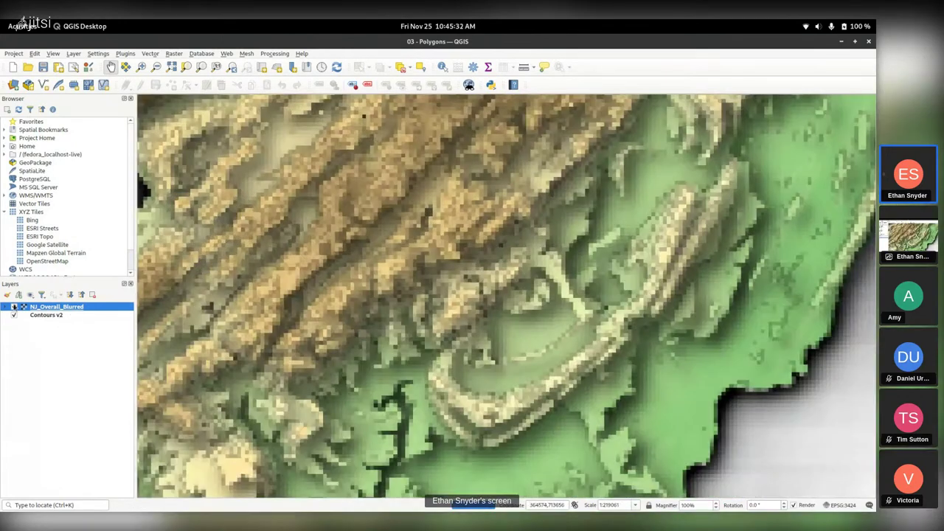
click(13, 306)
scroll(366, 294, down, 2)
click(46, 315)
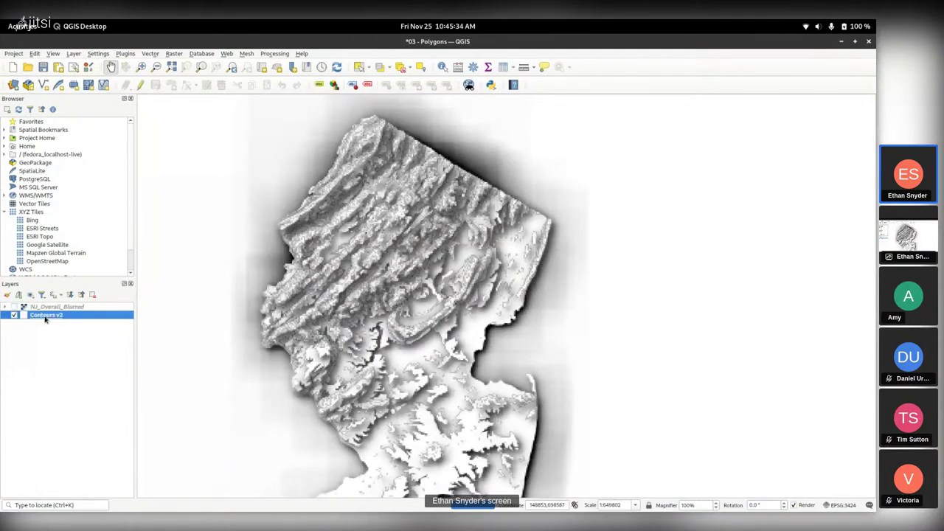
key(F7)
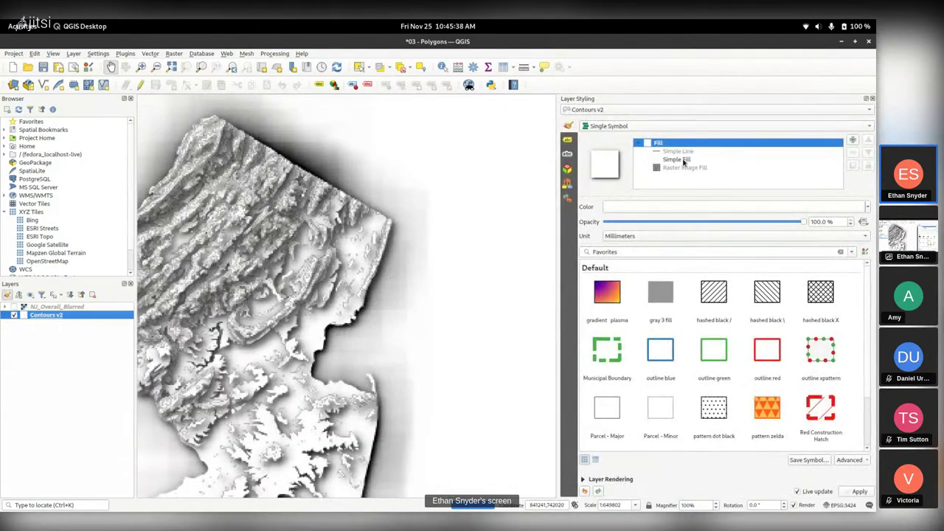
Step: Give the Simple Fill a blue colour with Draw effects off, then swap visibility to NJ_Overall_Blurred
click(684, 160)
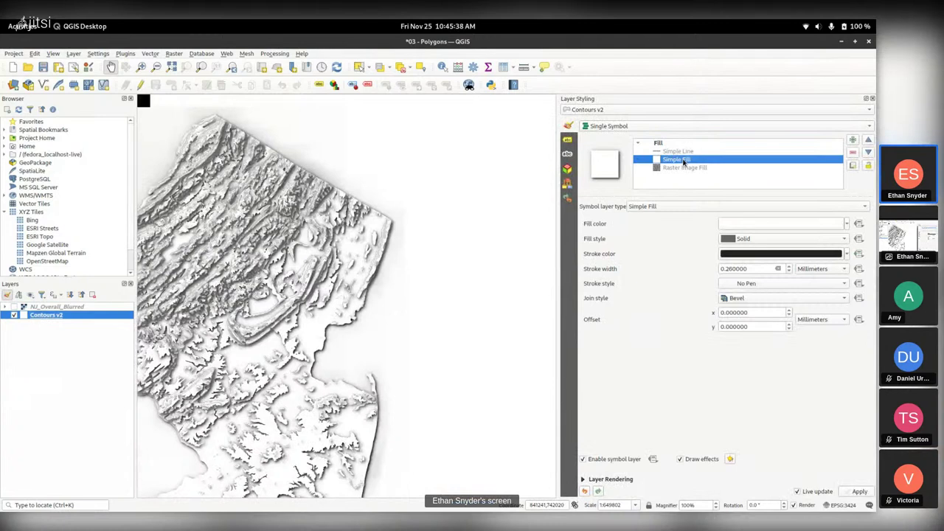
click(679, 458)
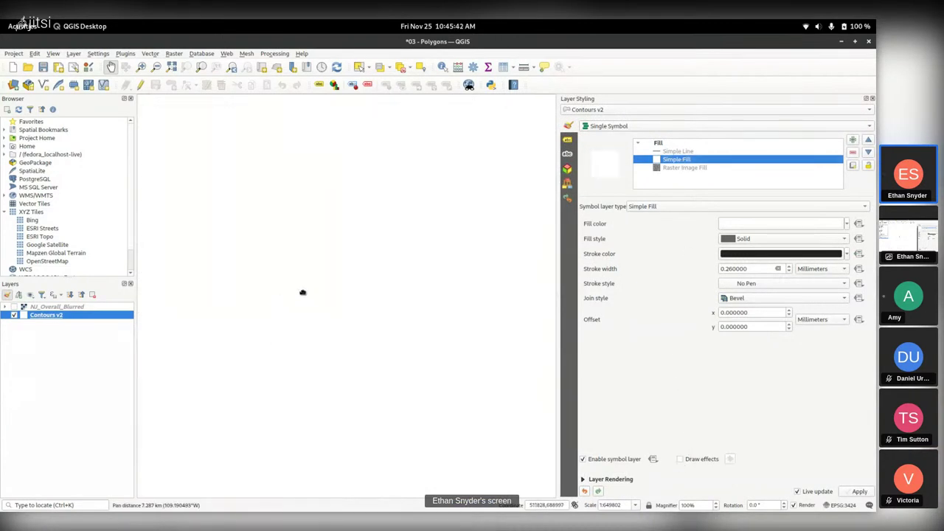
click(755, 228)
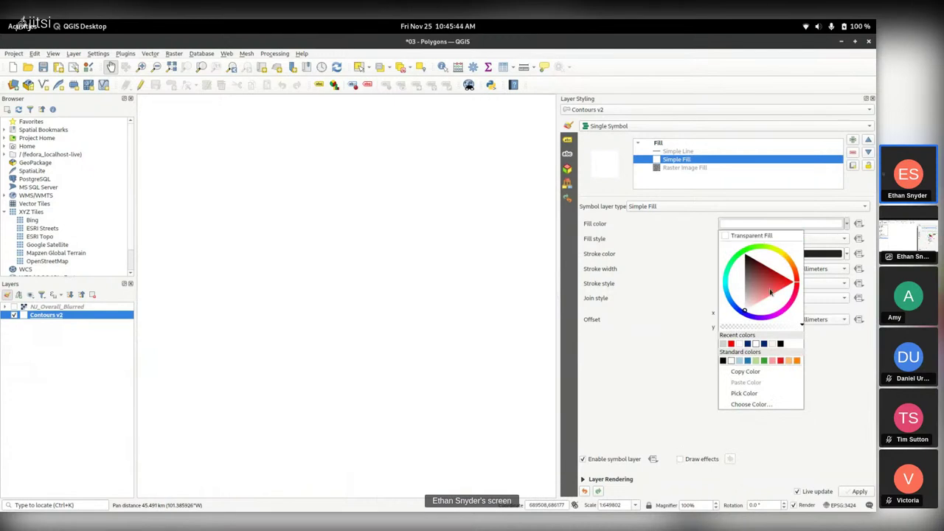
click(747, 360)
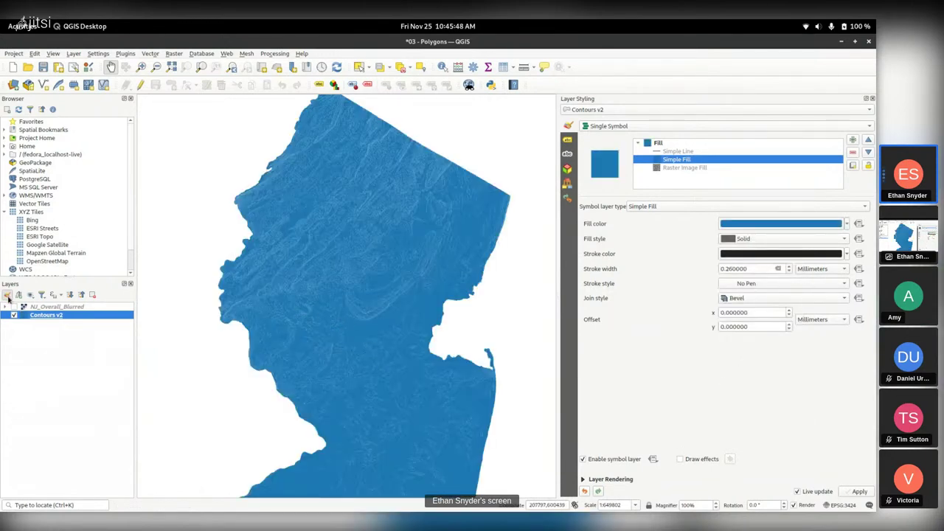
click(13, 315)
click(14, 306)
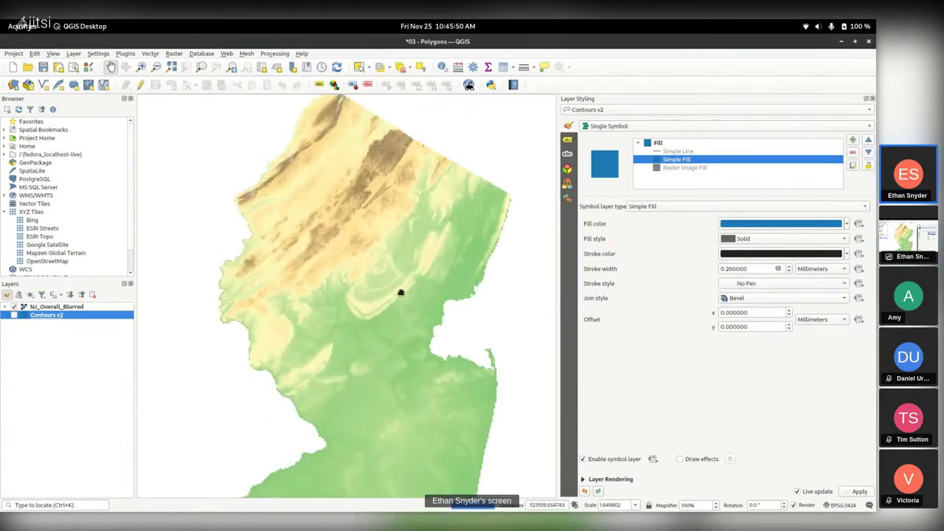
drag(394, 271, 305, 244)
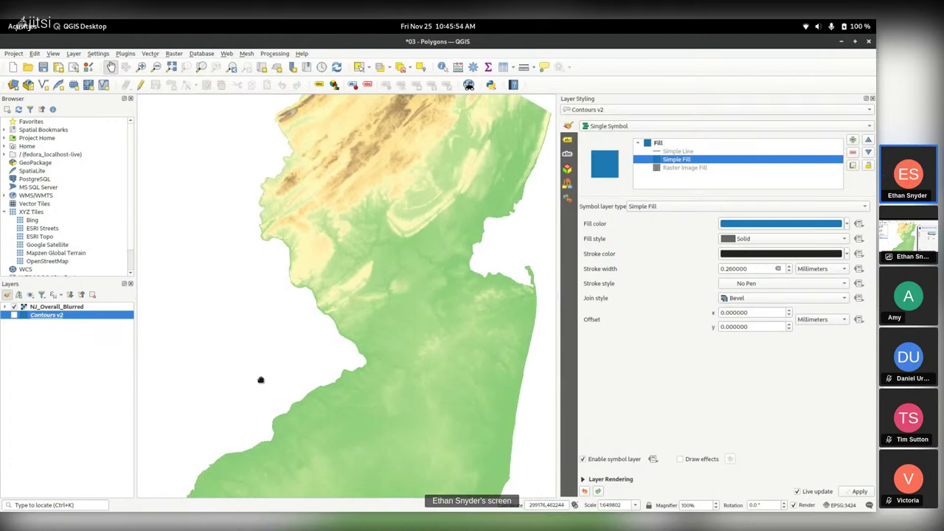
key(ctrl+k)
text(a contour)
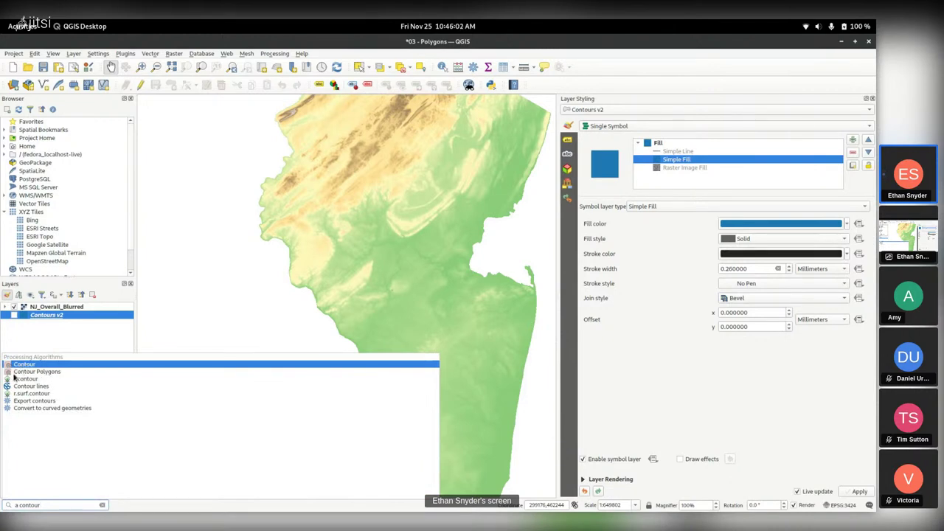
key(Down)
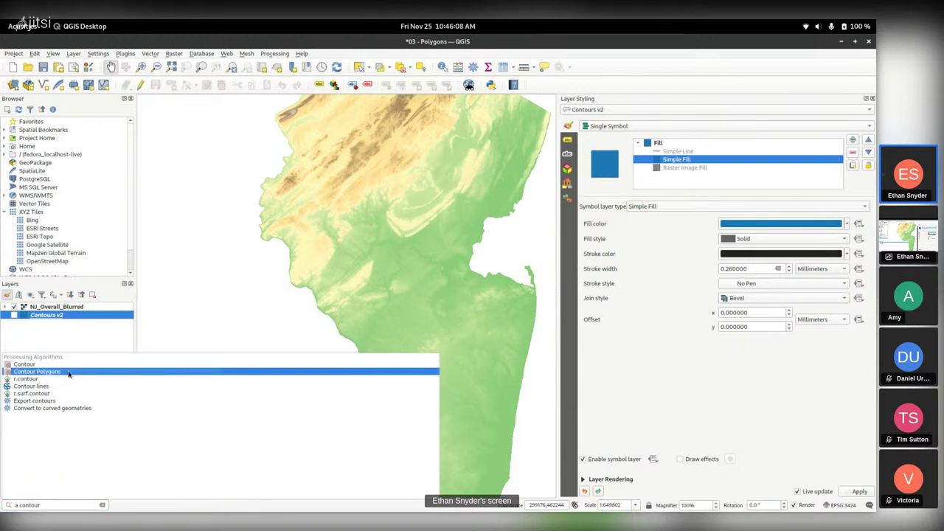
click(59, 373)
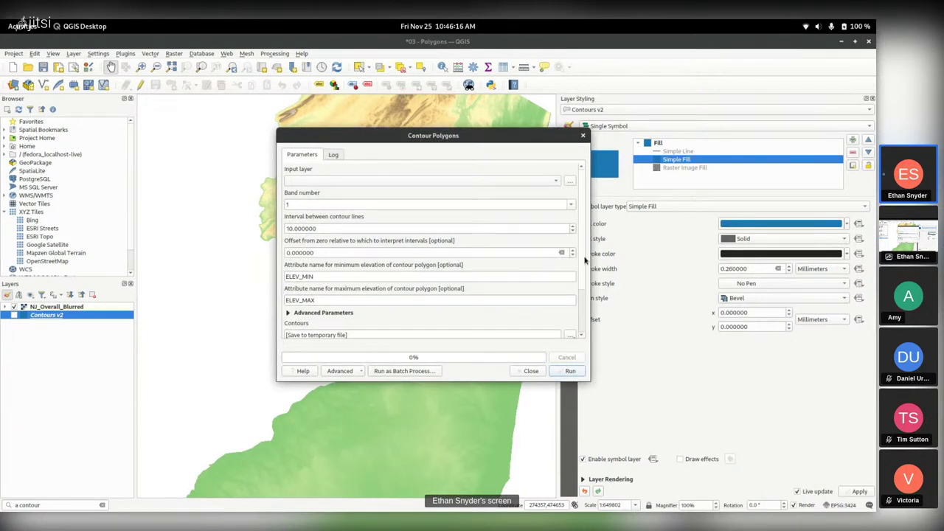
drag(585, 259, 643, 247)
Step: Close the Contour Polygons algorithm, hide NJ_Overall_Blurred and show Contours v2
click(582, 135)
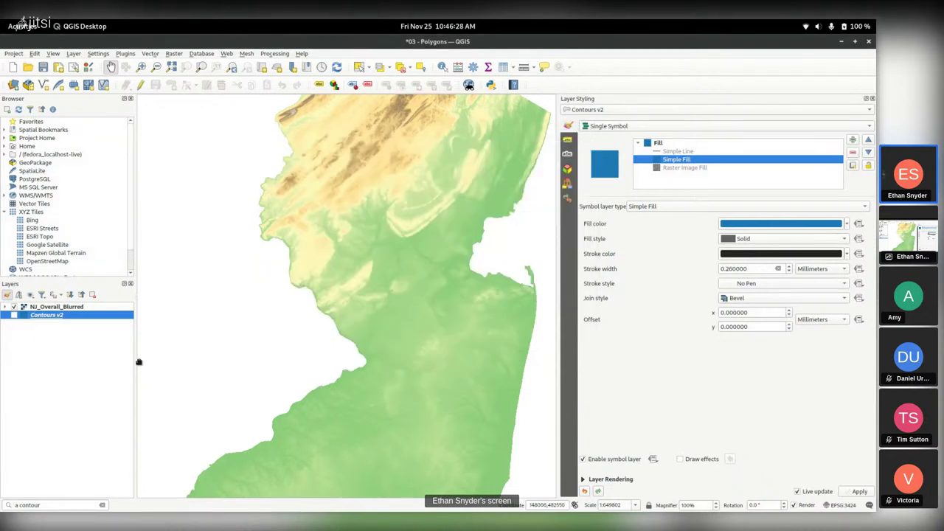
click(14, 306)
click(14, 315)
scroll(398, 295, up, 3)
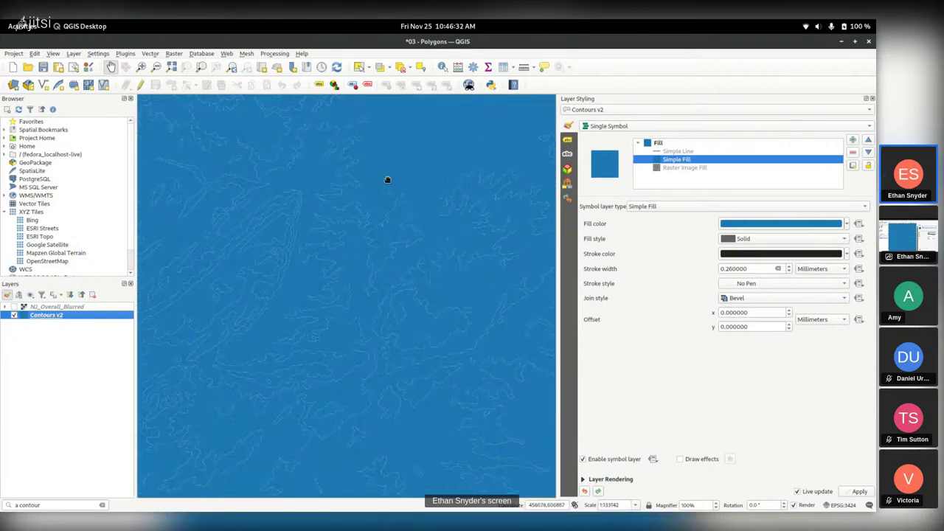
drag(385, 179, 391, 256)
drag(266, 359, 442, 348)
scroll(412, 360, up, 3)
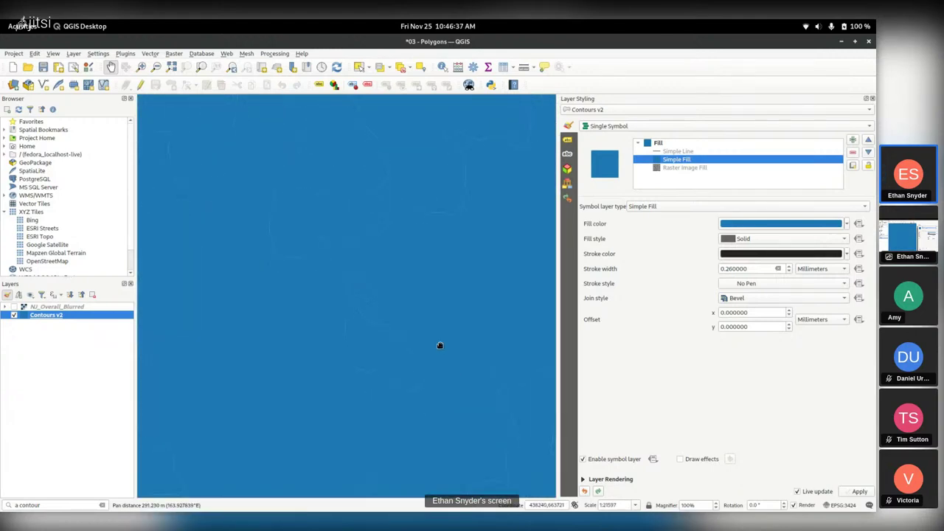
Step: Identify a contour polygon's attributes, browse other bands, then cancel the attributes dialog
click(442, 67)
click(385, 349)
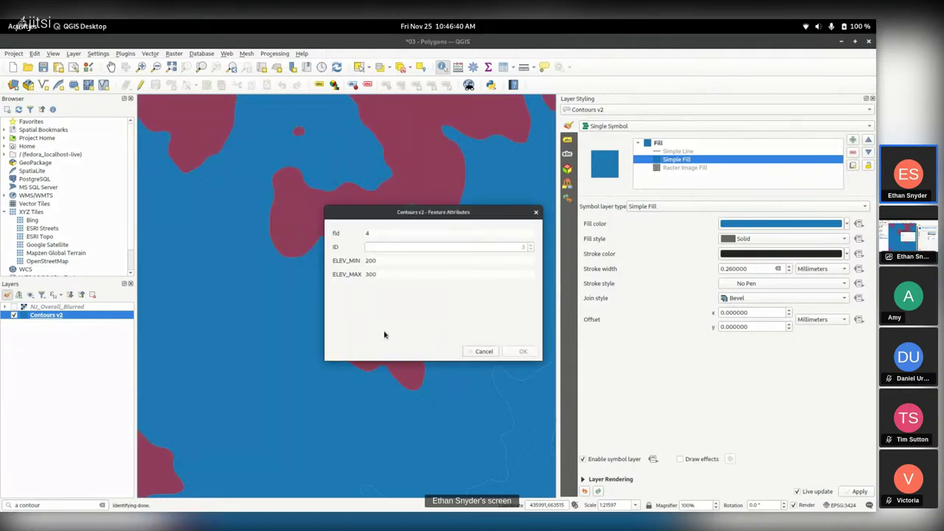
drag(394, 212, 659, 201)
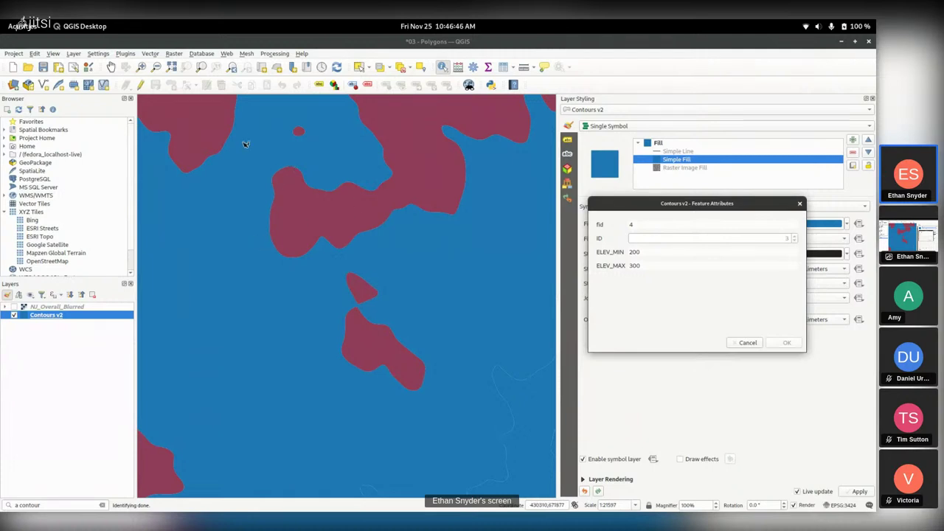
drag(242, 140, 327, 356)
scroll(334, 357, down, 3)
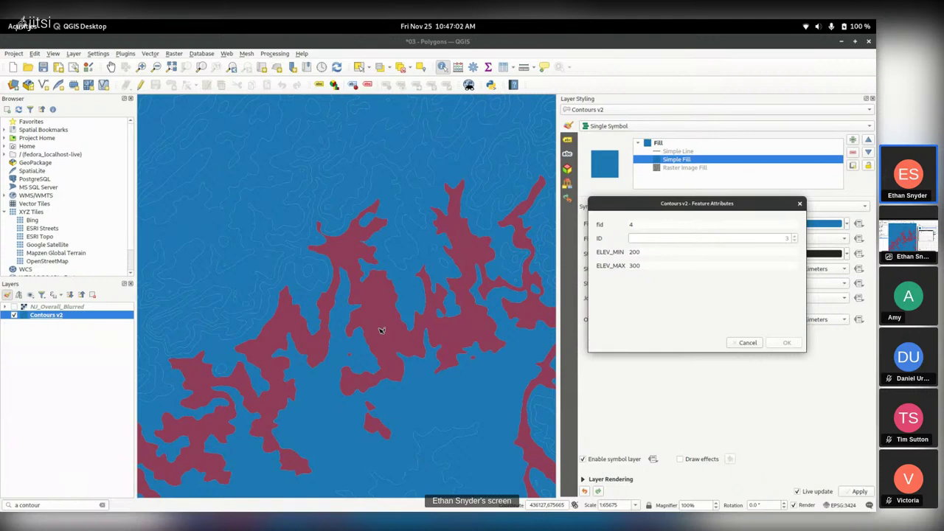
scroll(344, 225, down, 2)
scroll(322, 329, up, 5)
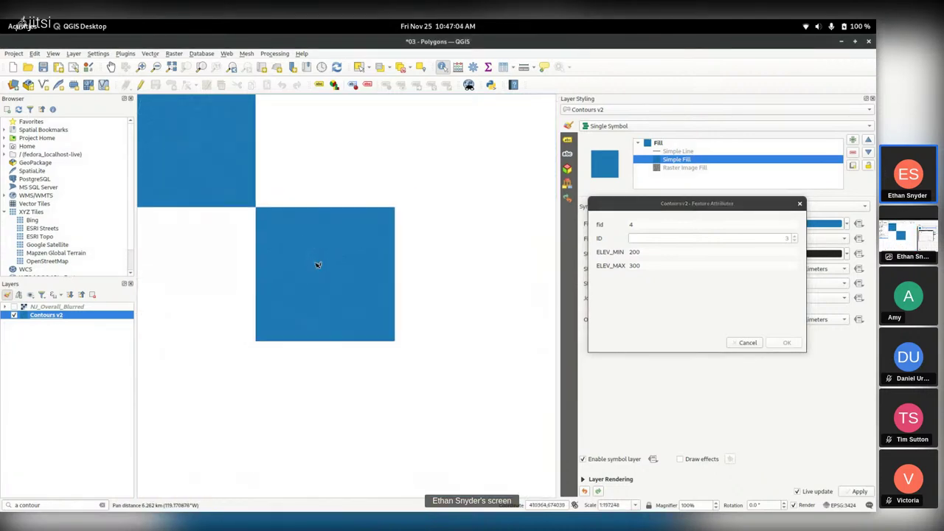
scroll(317, 264, down, 1)
scroll(317, 237, down, 1)
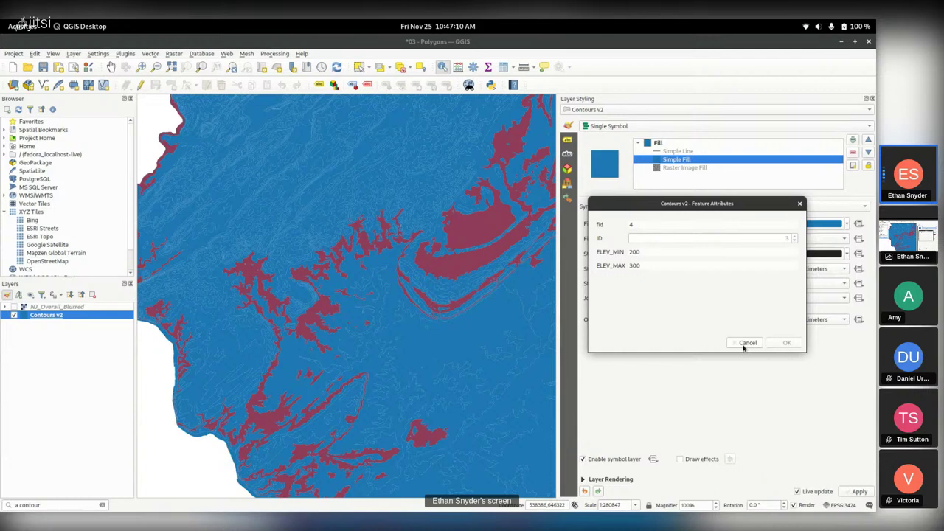
click(745, 343)
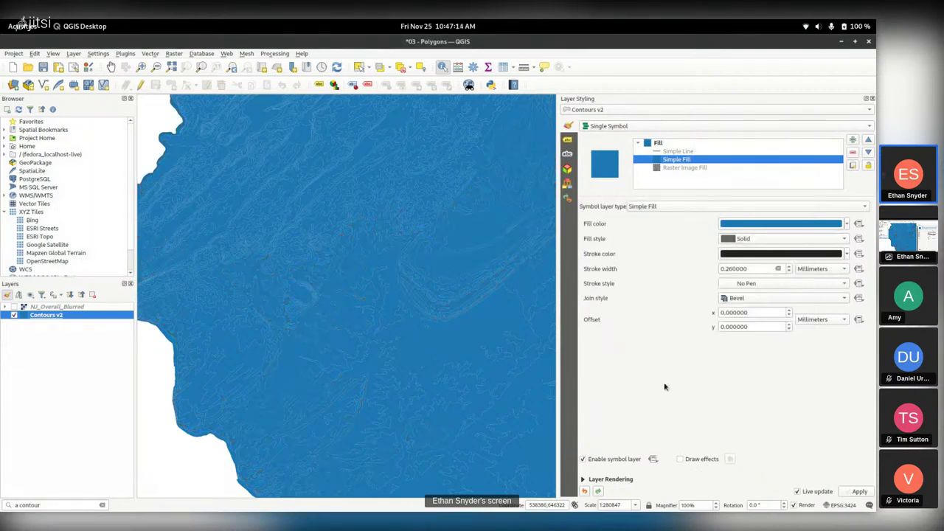
Step: Enable Draw effects with a Drop Shadow on the blue contour fill and inspect the shadowed terraces
click(679, 459)
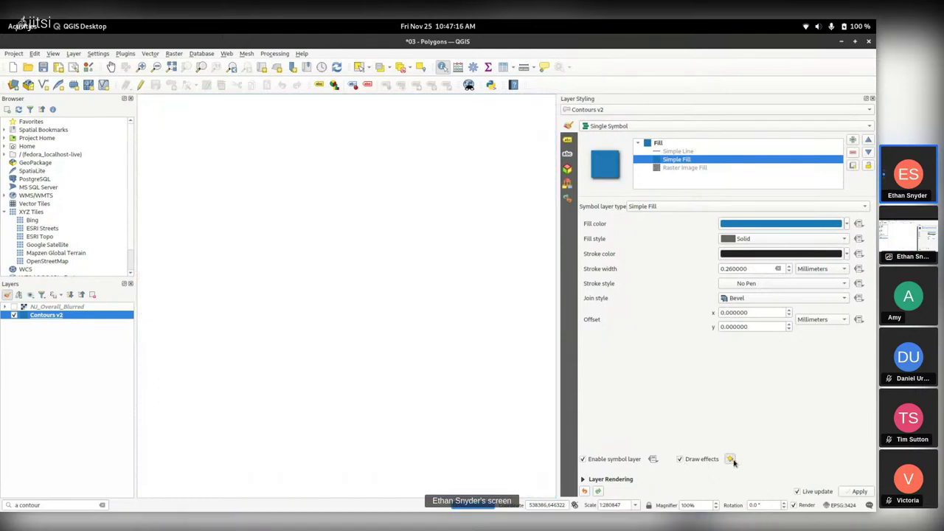
click(729, 459)
click(661, 170)
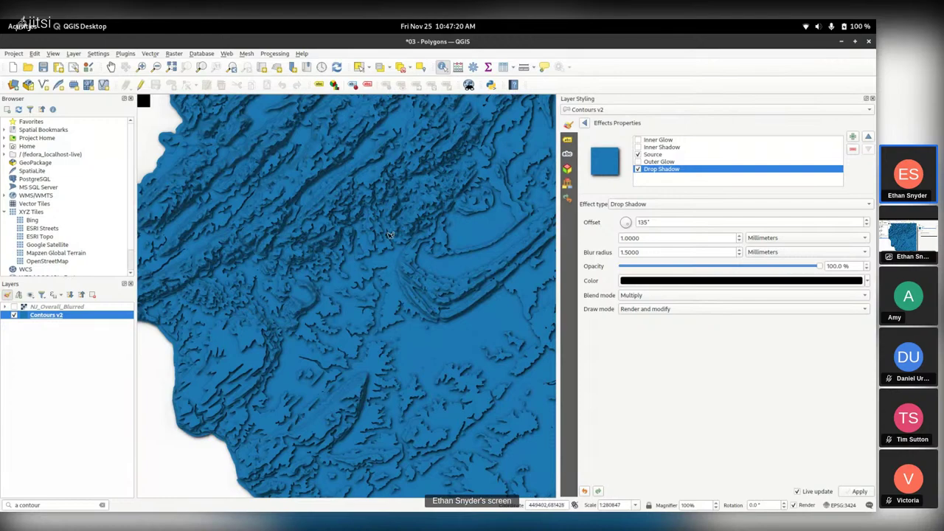
scroll(396, 383, up, 3)
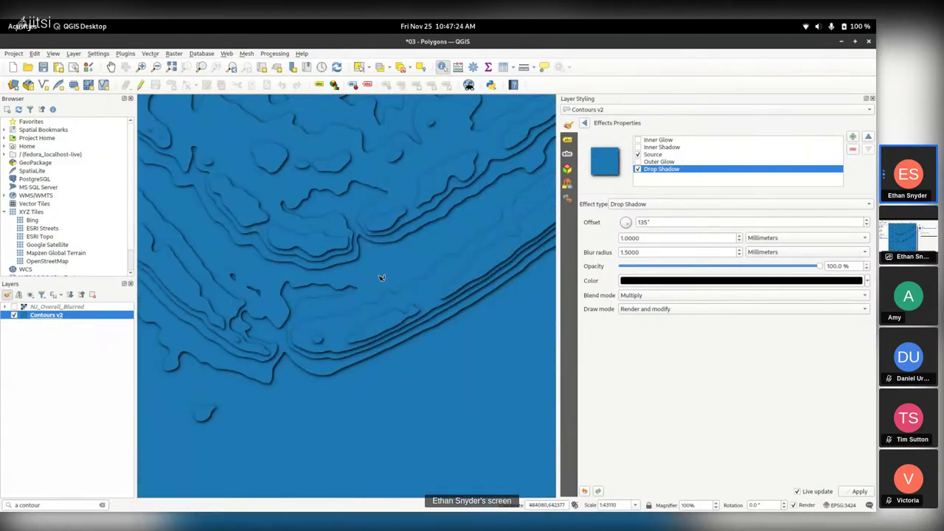
drag(230, 245, 473, 335)
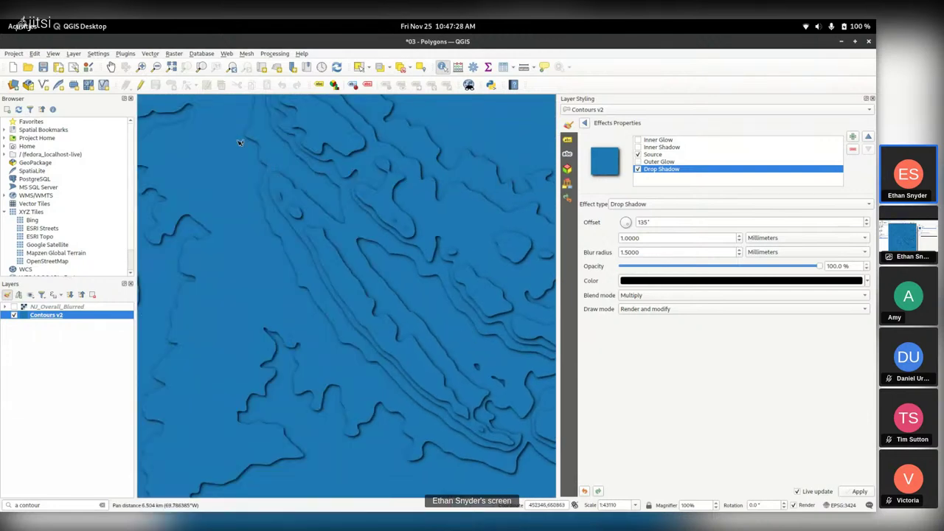
drag(238, 140, 349, 268)
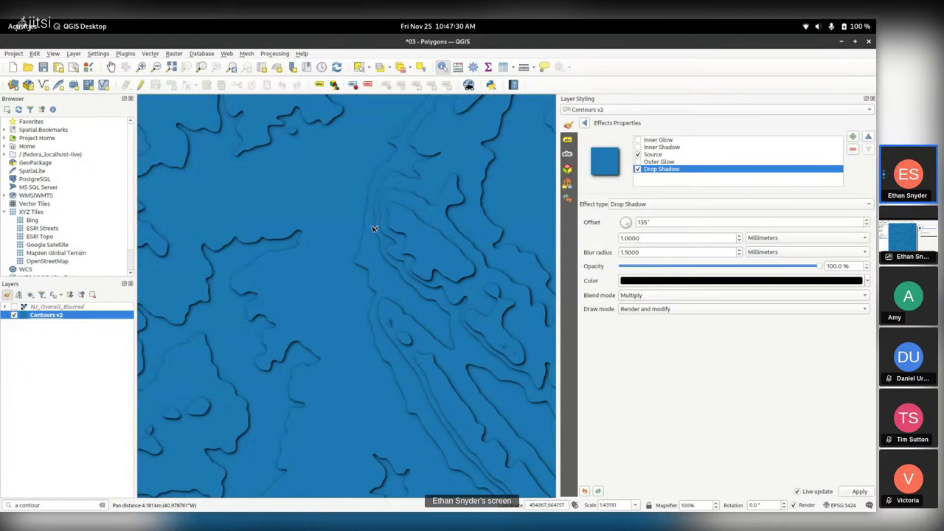
drag(255, 162, 480, 436)
scroll(378, 382, down, 1)
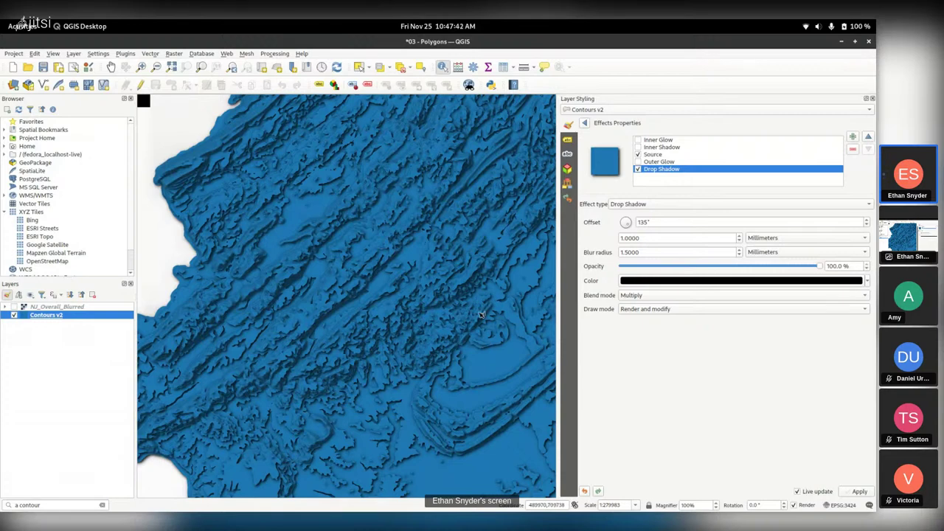
drag(476, 284, 305, 324)
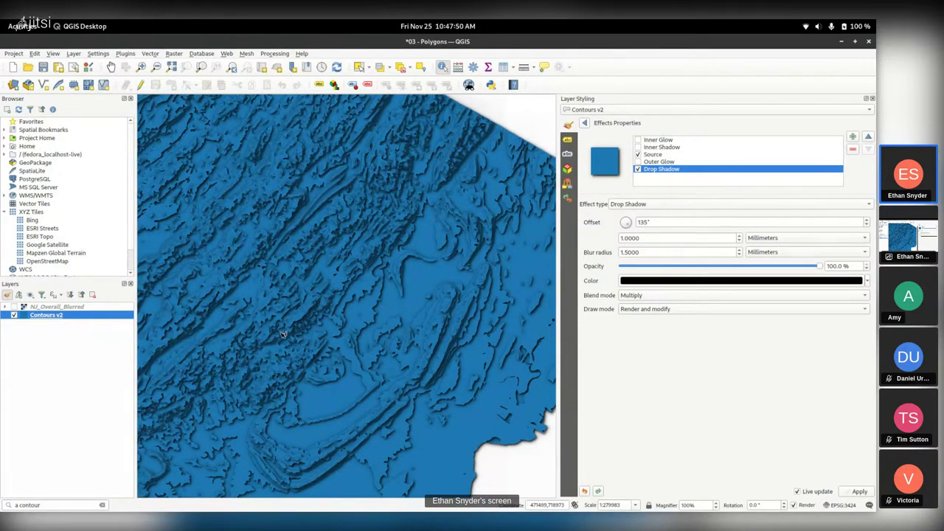
scroll(282, 335, up, 5)
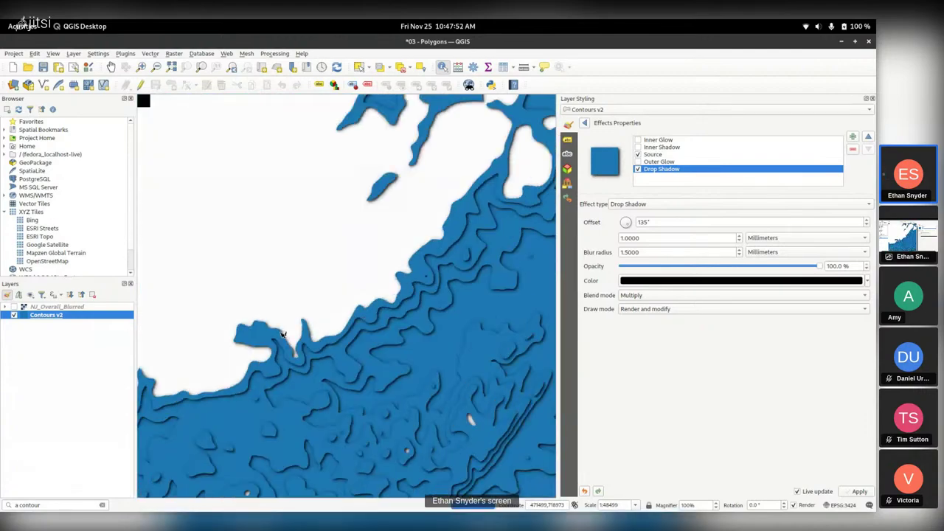
scroll(351, 362, up, 3)
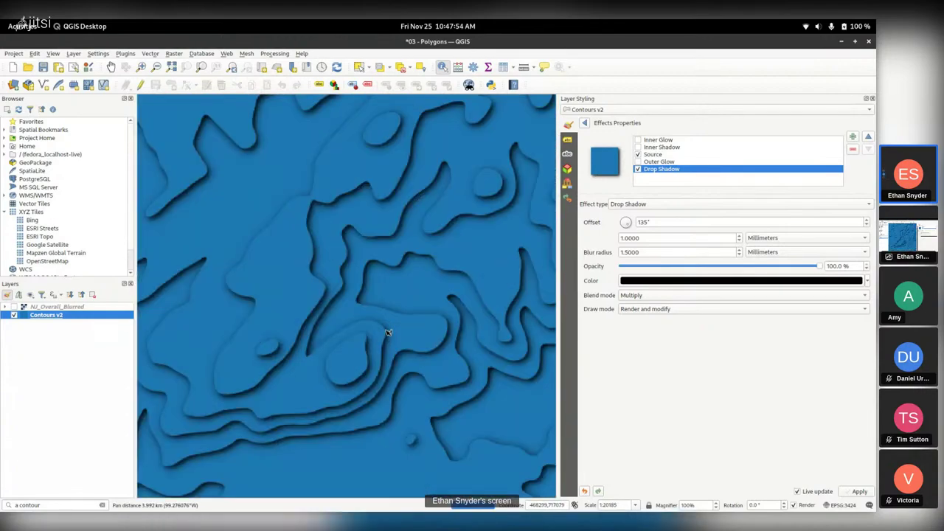
drag(351, 362, 360, 311)
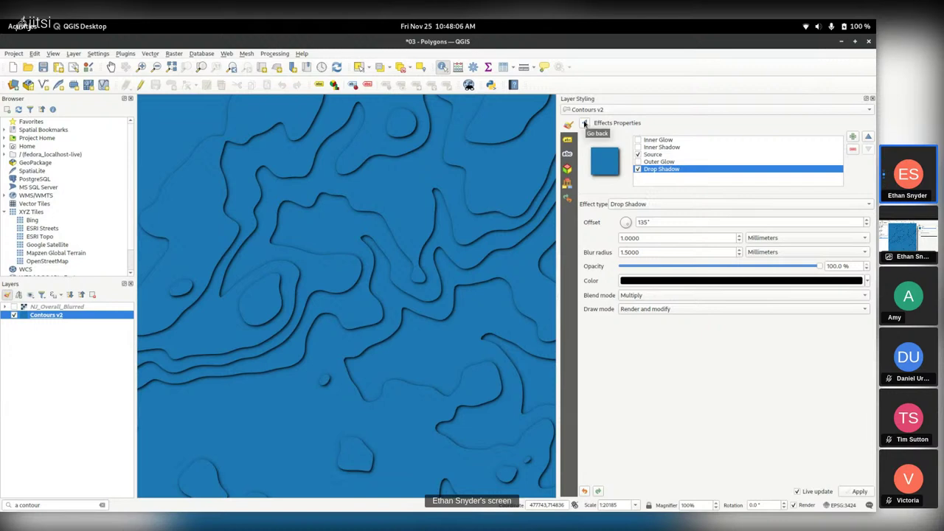
Step: Set the Contours v2 feature rendering order to ELEV_MIN descending and check the result
click(584, 123)
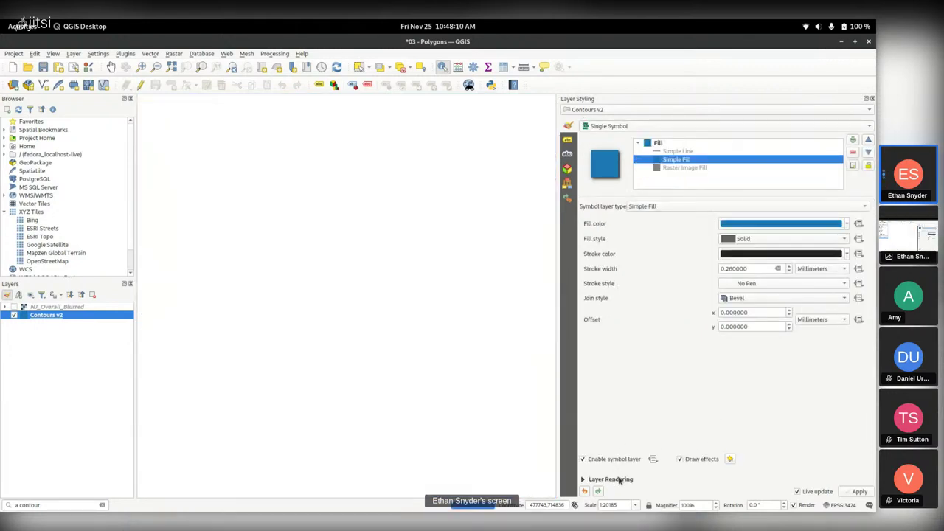
click(620, 479)
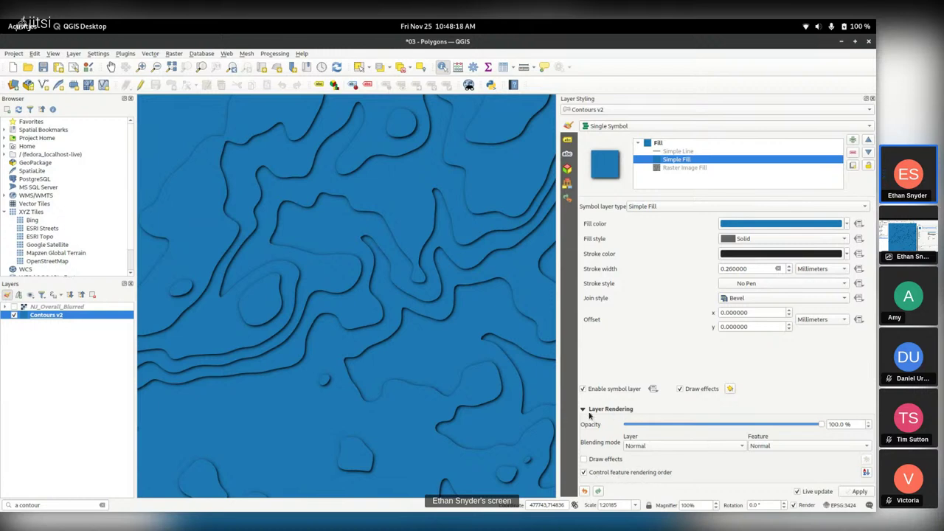
click(866, 473)
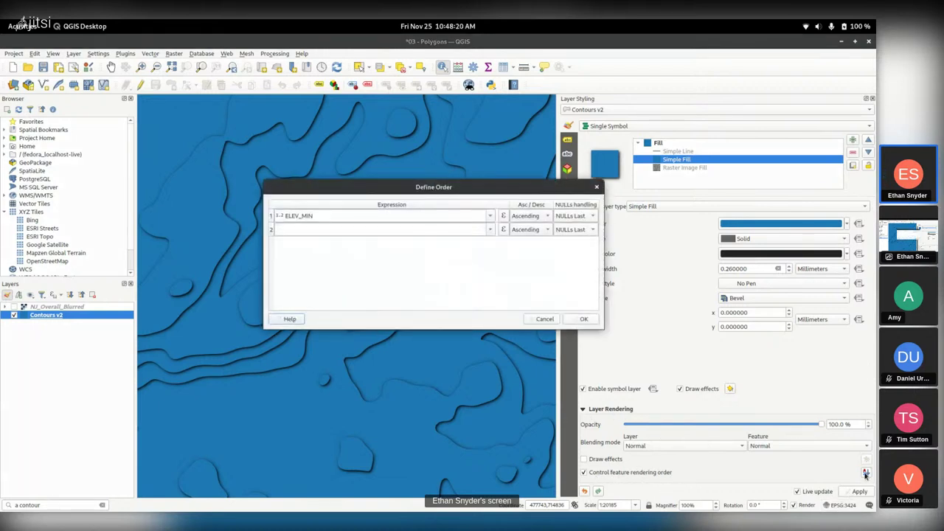
double_click(292, 215)
click(315, 216)
click(490, 216)
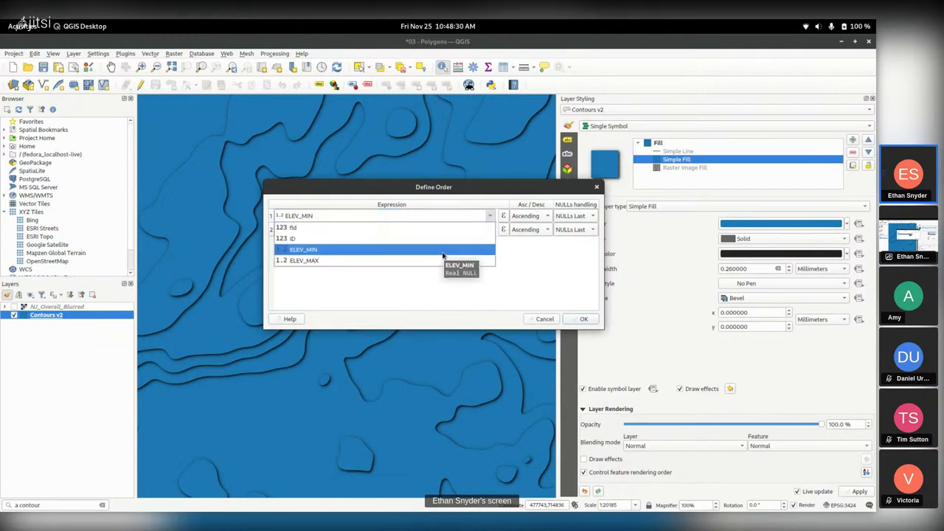
click(443, 251)
click(535, 216)
click(539, 229)
click(578, 319)
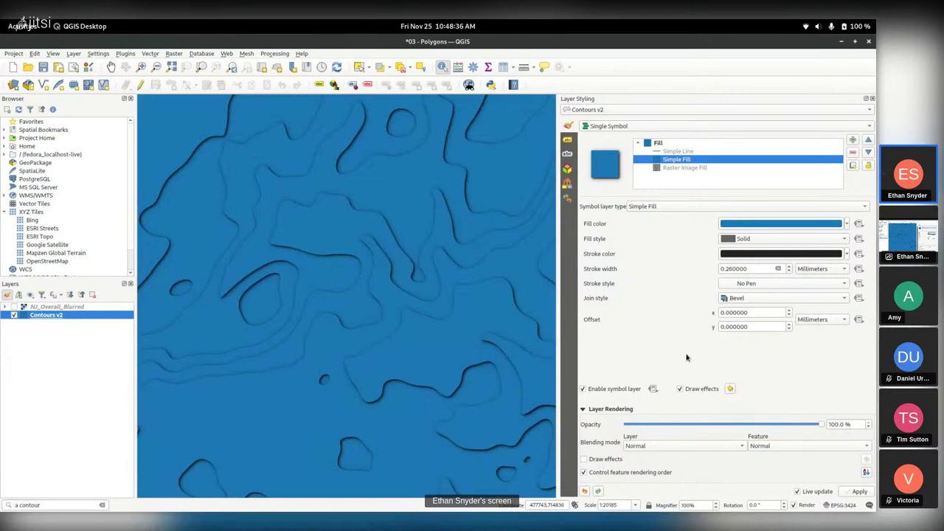
scroll(463, 309, down, 3)
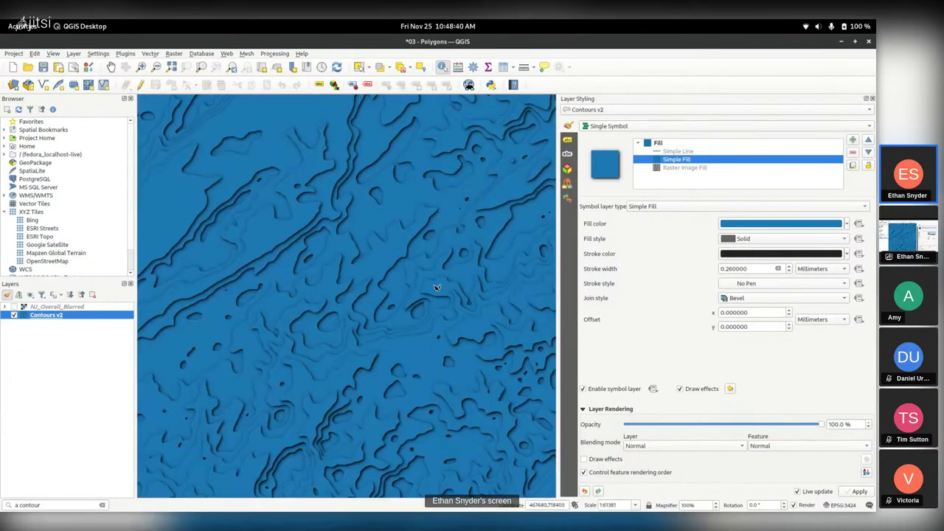
scroll(442, 284, down, 3)
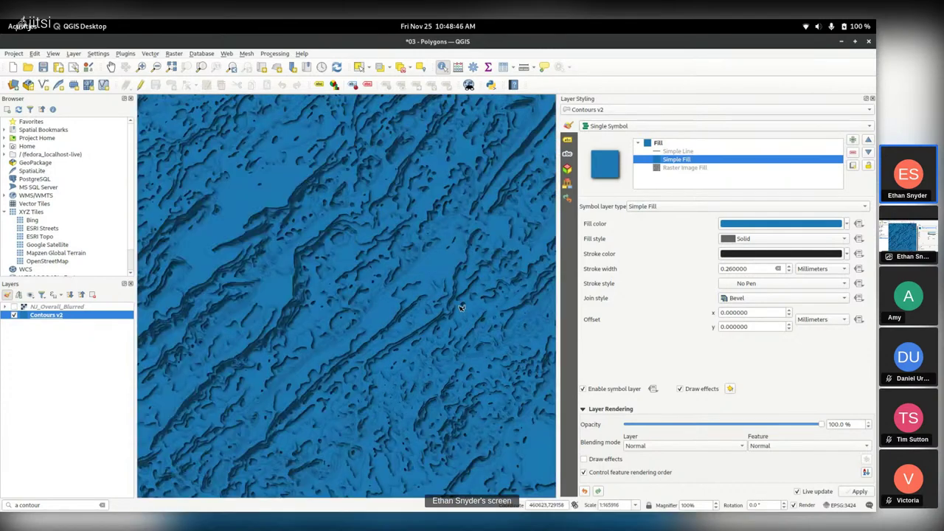
drag(460, 312, 254, 339)
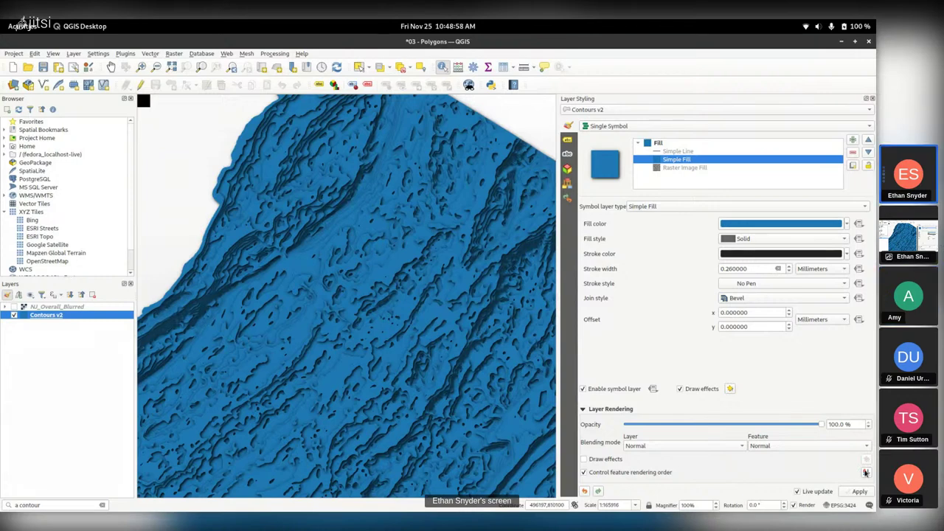
Step: Switch the ELEV_MIN rendering order to ascending and review the stacked terraces
click(866, 473)
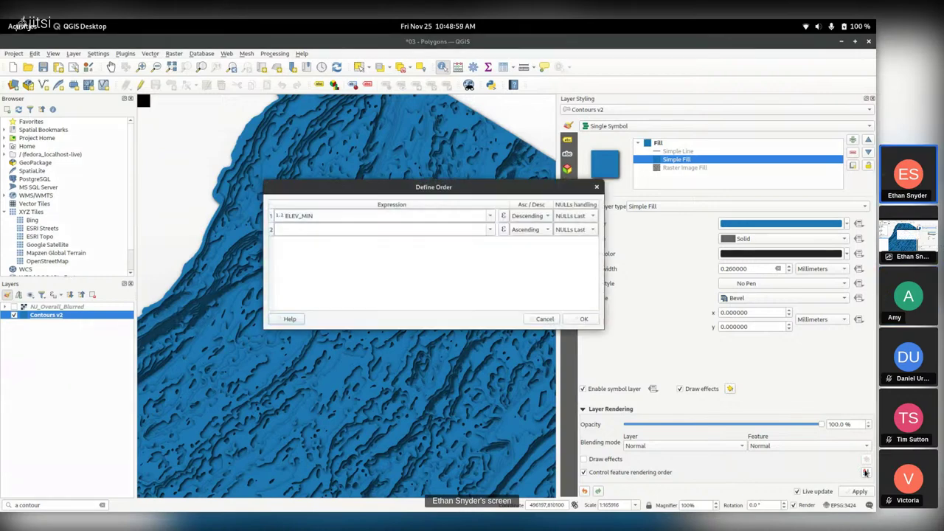
click(490, 215)
click(527, 221)
click(528, 215)
click(526, 204)
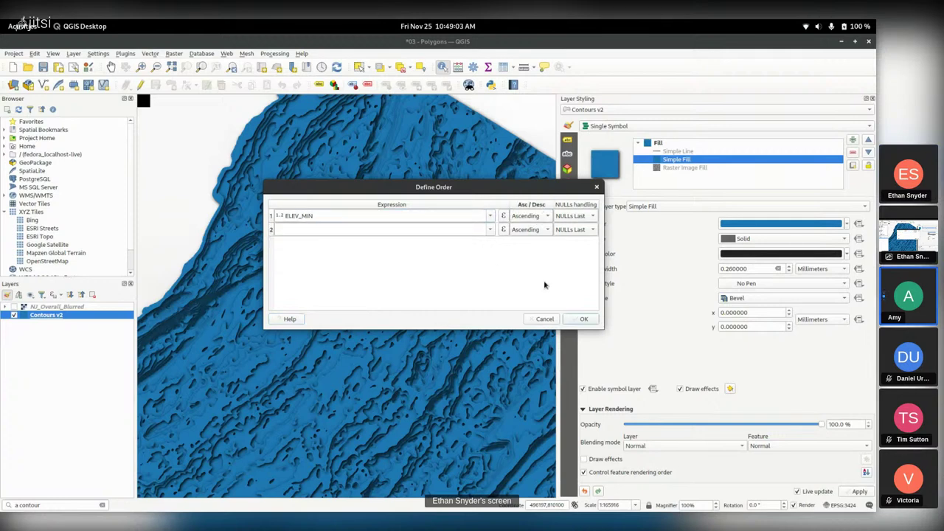
click(584, 319)
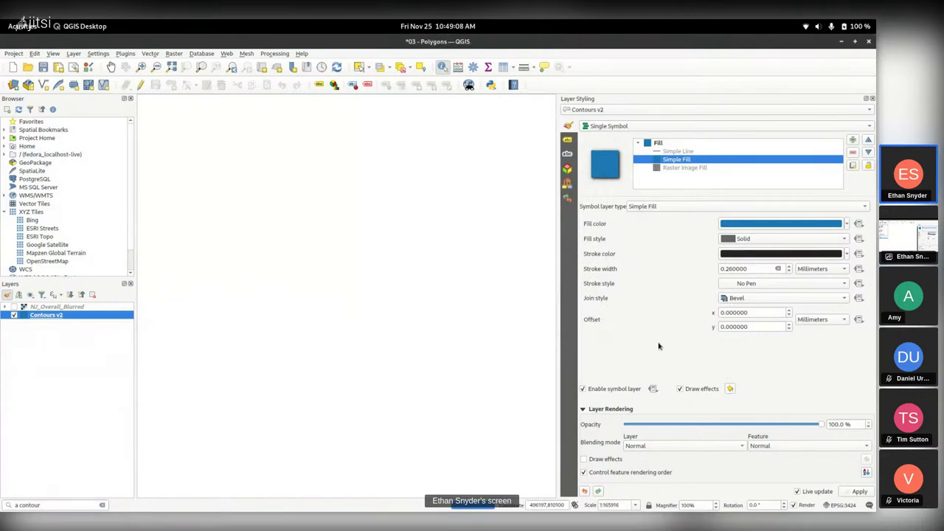
scroll(383, 262, down, 2)
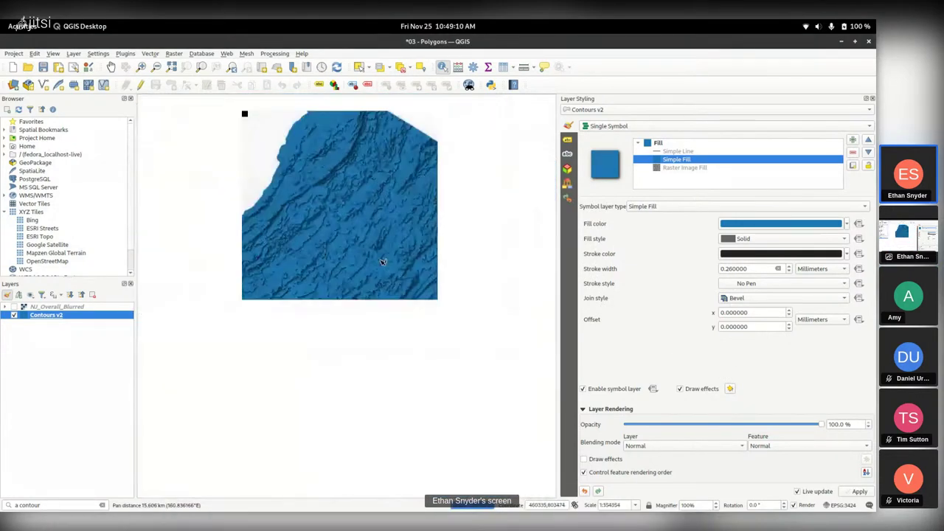
scroll(383, 261, down, 1)
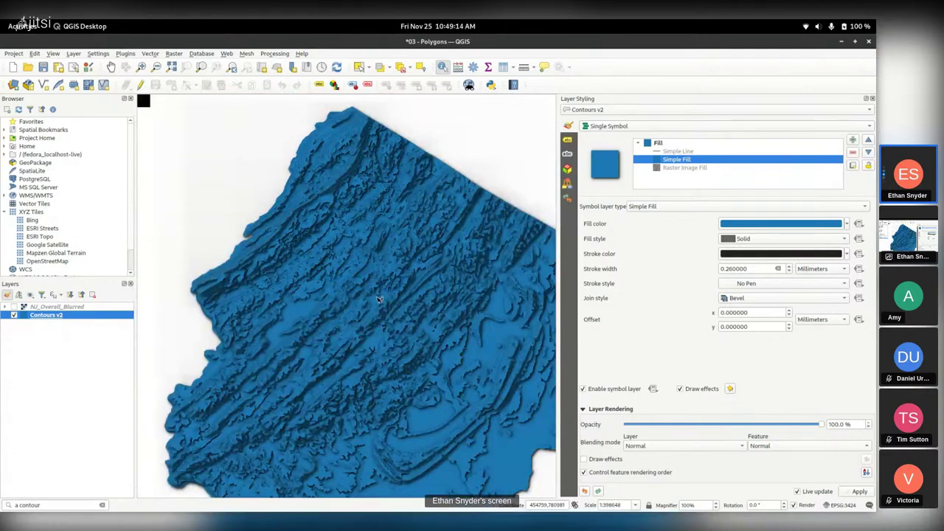
scroll(392, 328, up, 2)
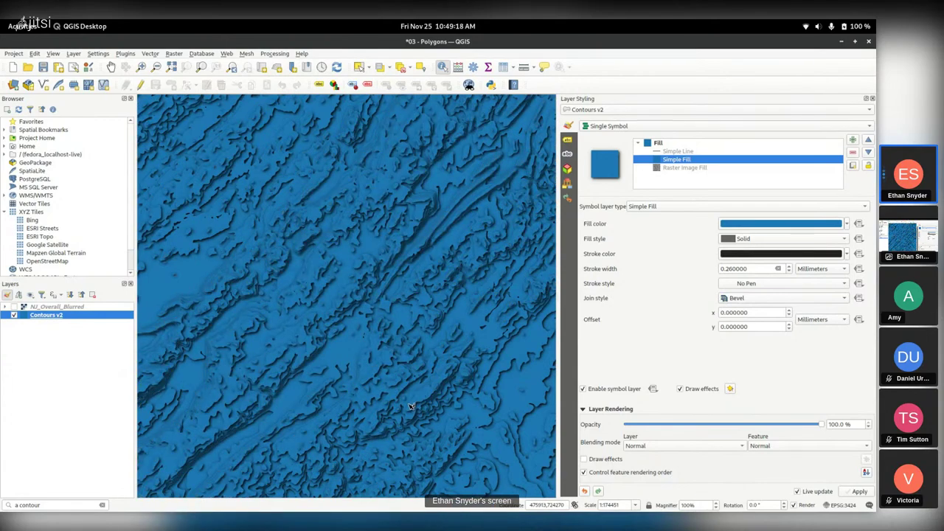
drag(411, 406, 476, 165)
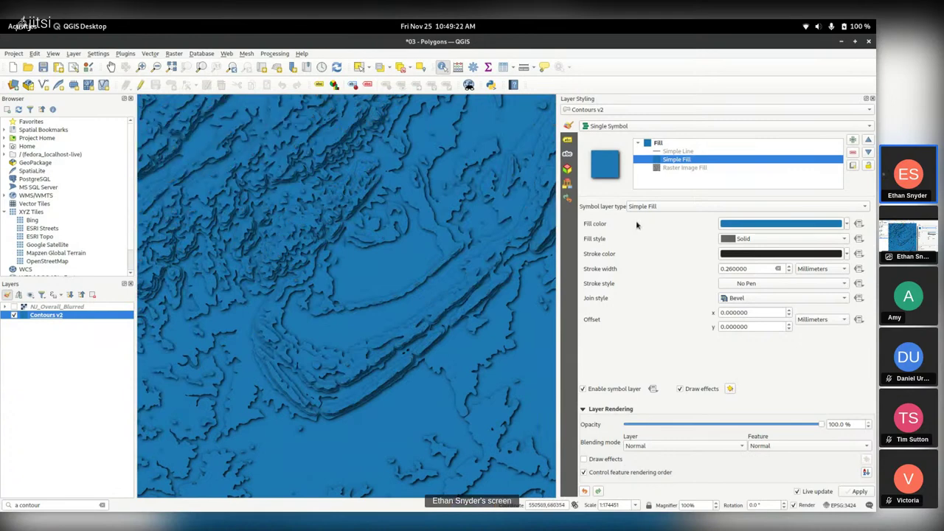
Step: Set the Simple Fill colour to white and check the 05_paper-torchon.png texture path
click(846, 225)
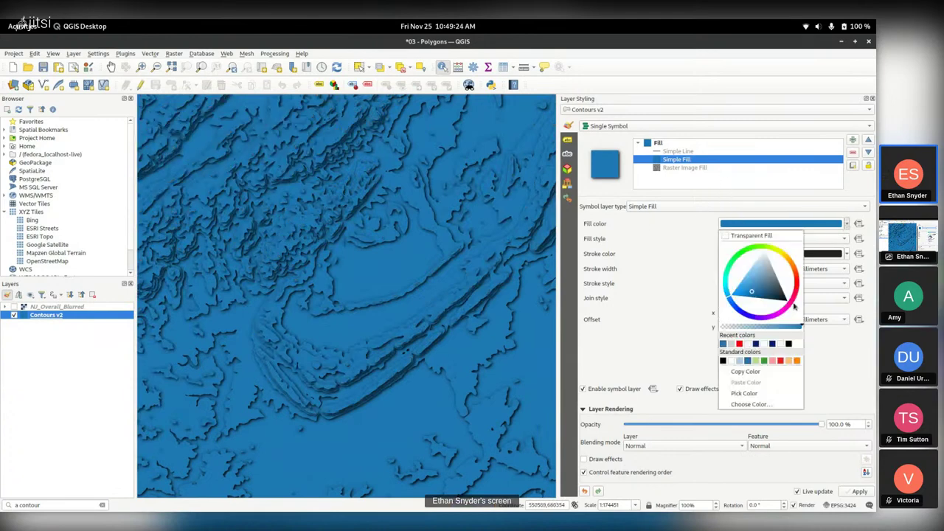
click(733, 360)
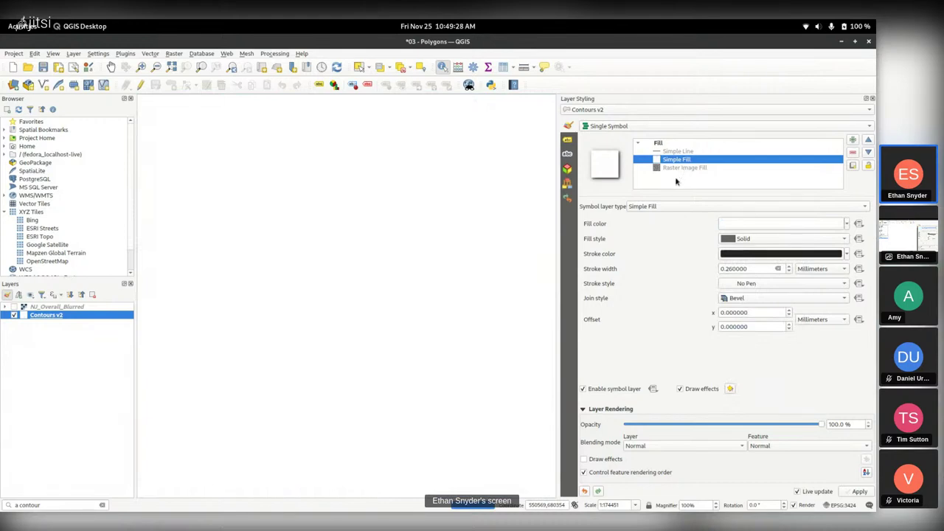
click(682, 168)
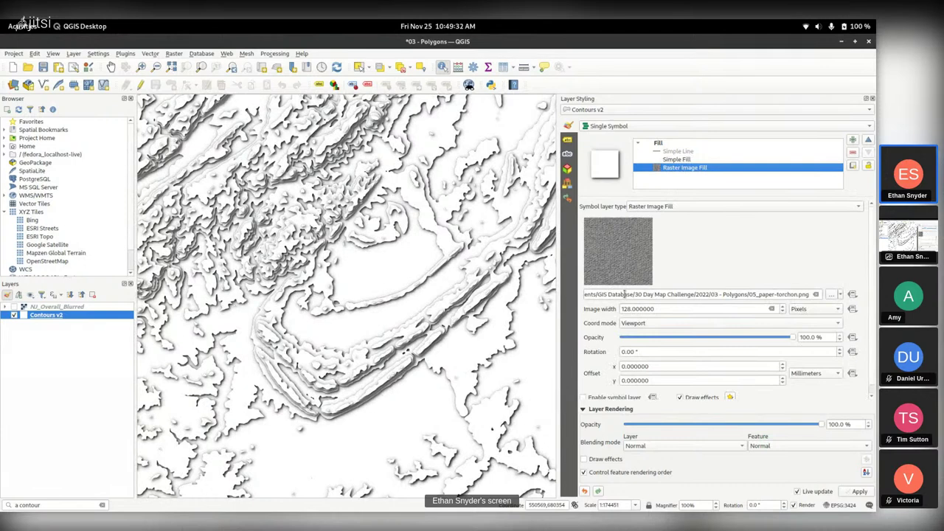
drag(625, 295, 811, 294)
click(762, 293)
Step: Enable the paper-torchon Raster Image Fill layer and review both fill layers
click(597, 410)
click(590, 460)
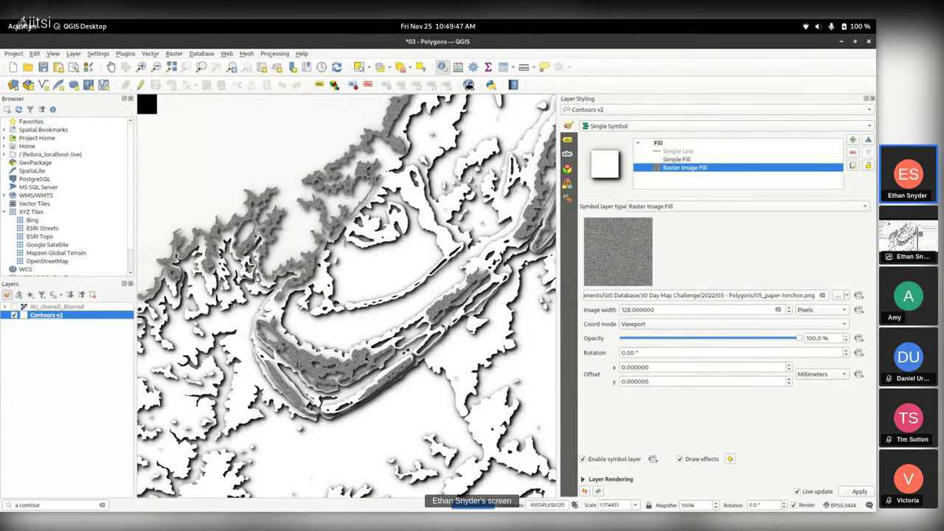
scroll(354, 361, up, 3)
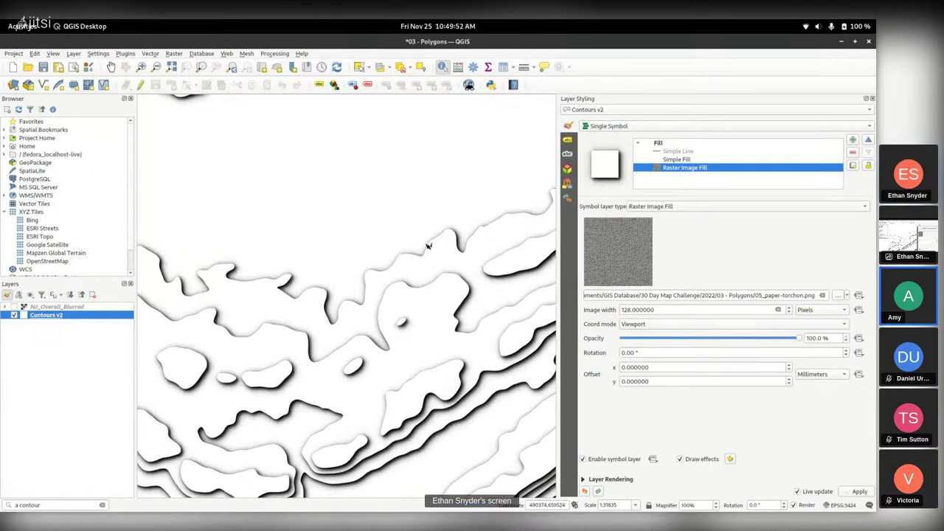
scroll(412, 216, down, 2)
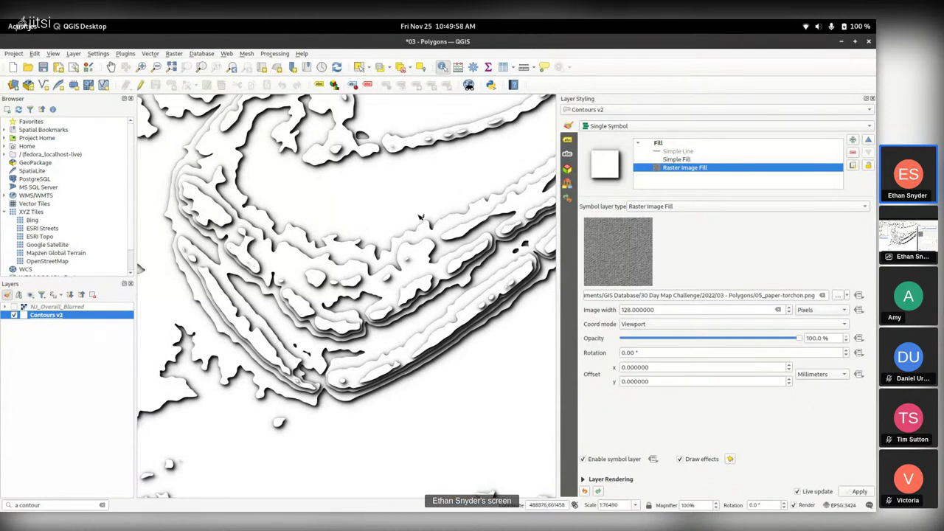
click(680, 160)
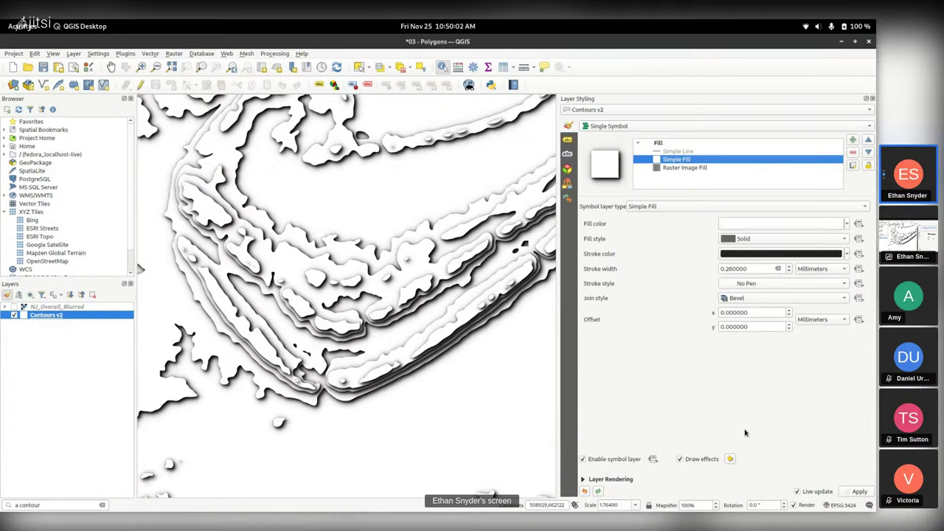
click(682, 168)
Step: Set the Simple Fill's Source effect to Multiply blending and remove its Drop Shadow
click(694, 160)
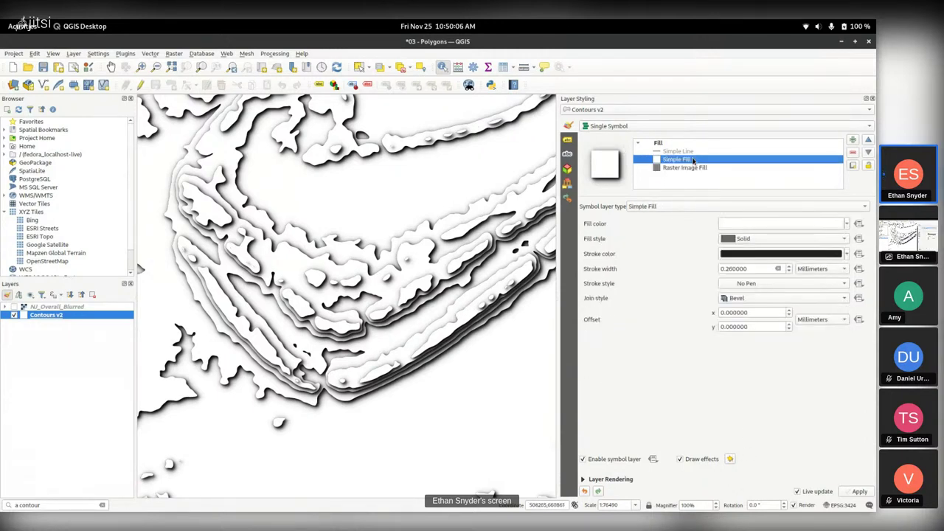
click(731, 459)
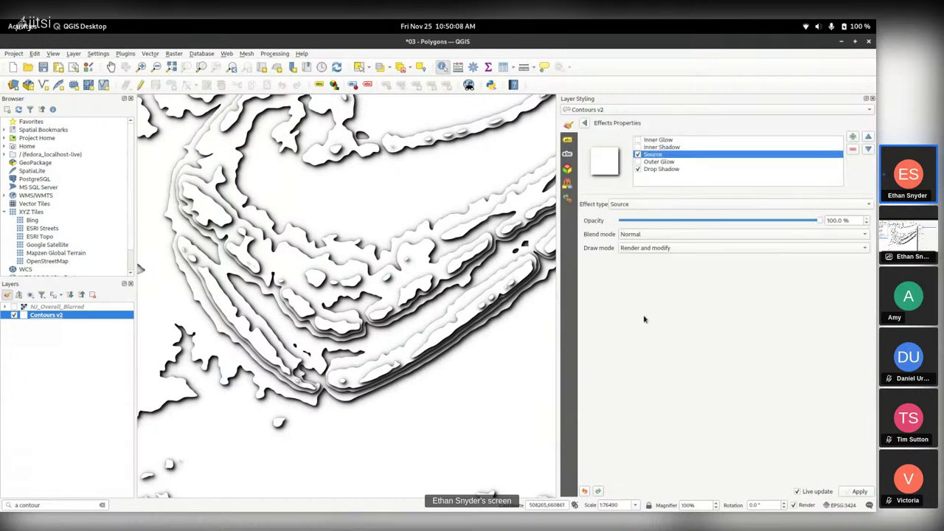
click(656, 235)
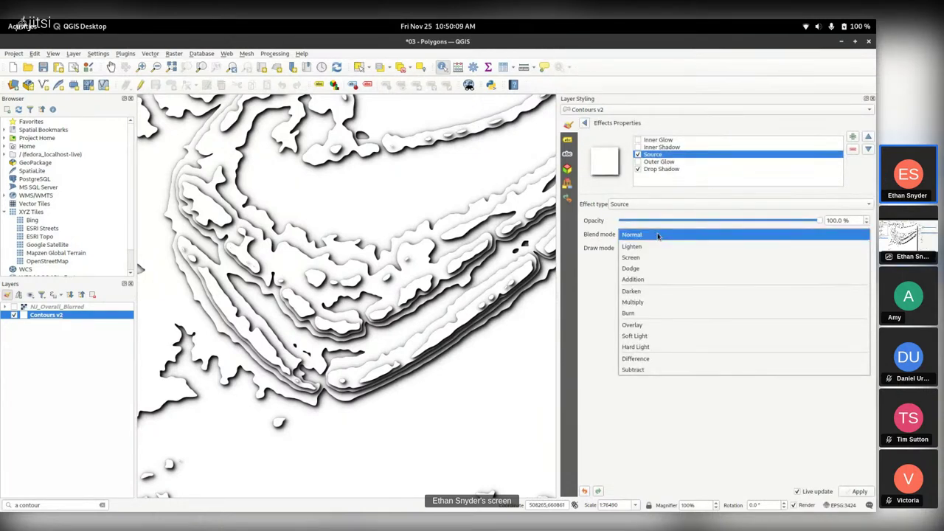
click(643, 302)
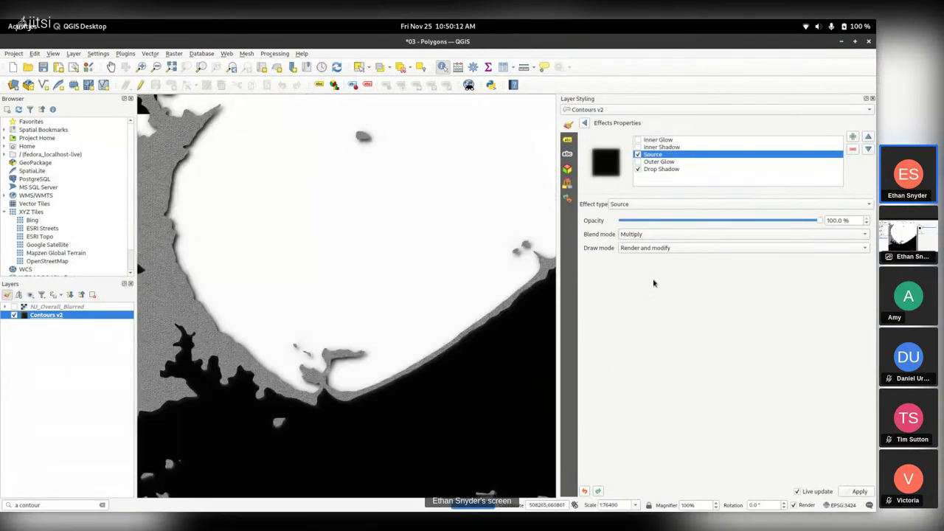
click(637, 168)
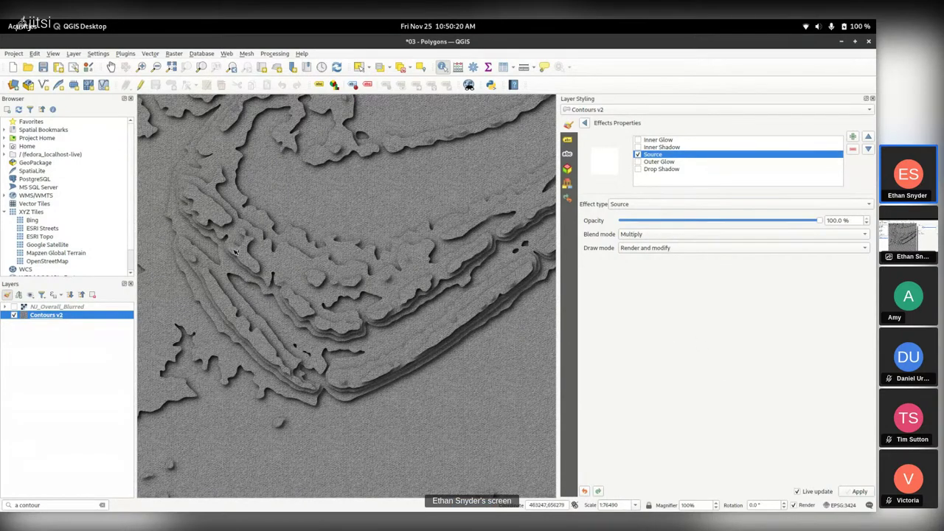
click(583, 123)
click(732, 168)
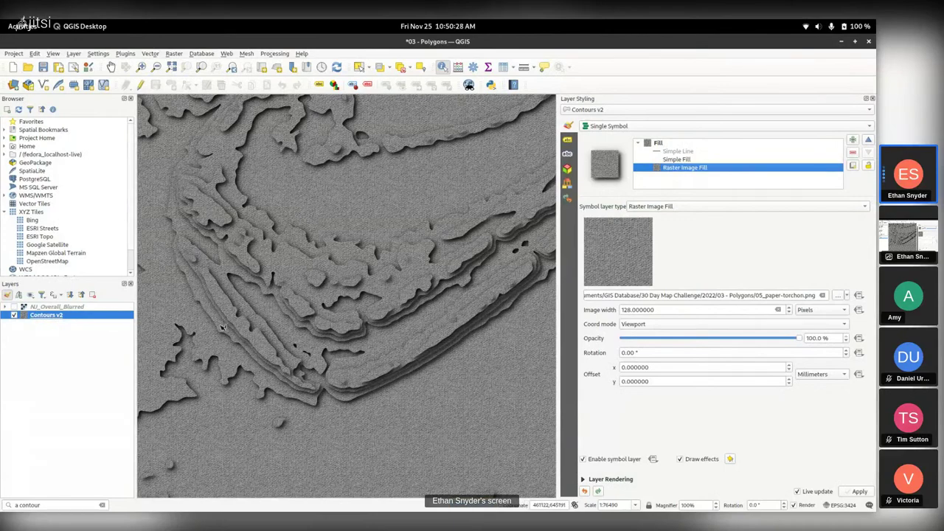
Step: Change the Simple Fill colour to bright green, then disable that symbol layer
drag(221, 329, 463, 203)
click(682, 160)
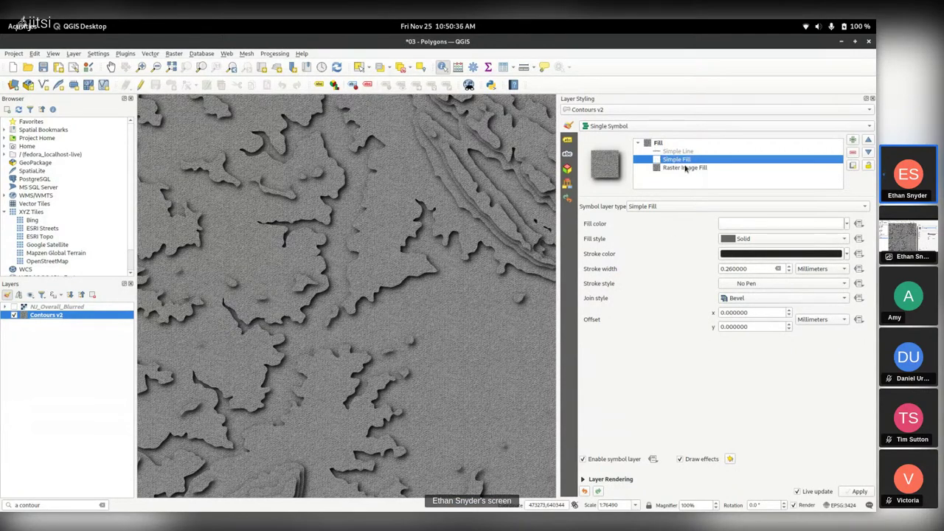
click(845, 223)
click(793, 280)
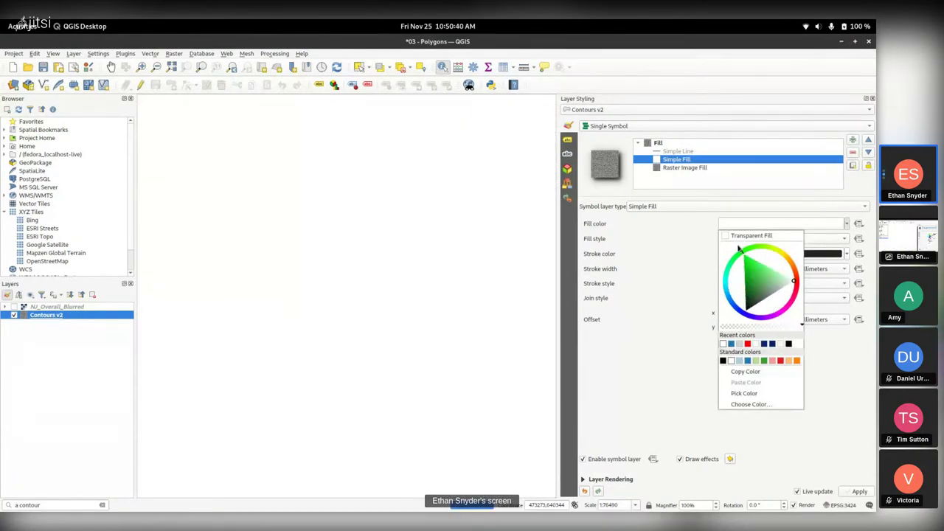
click(753, 268)
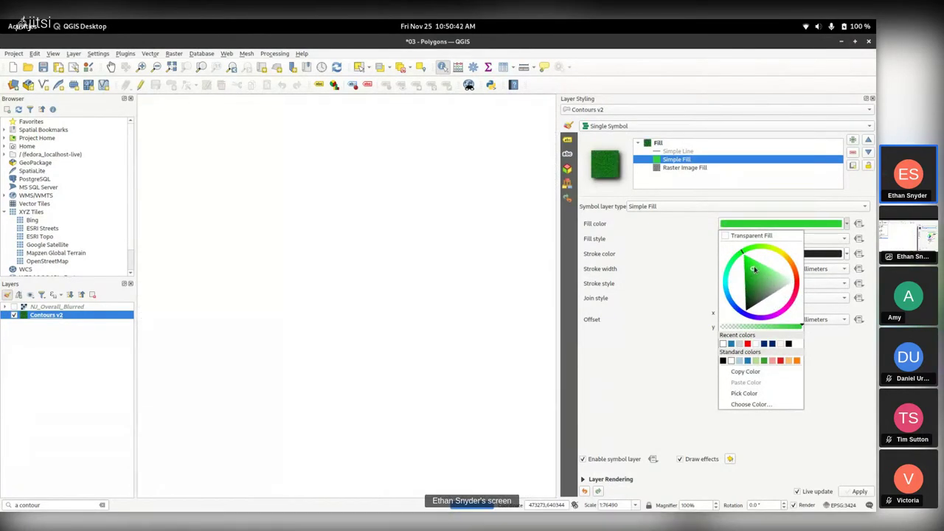
click(683, 317)
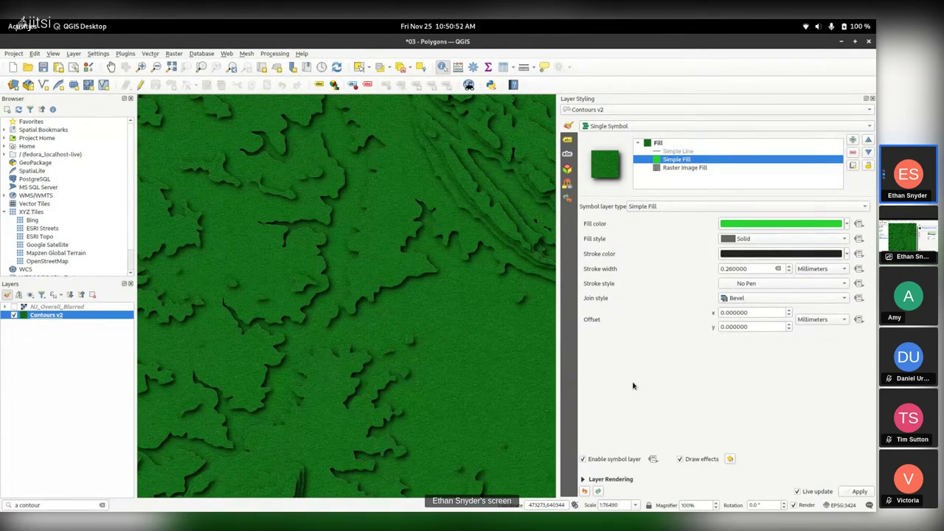
click(846, 224)
click(846, 225)
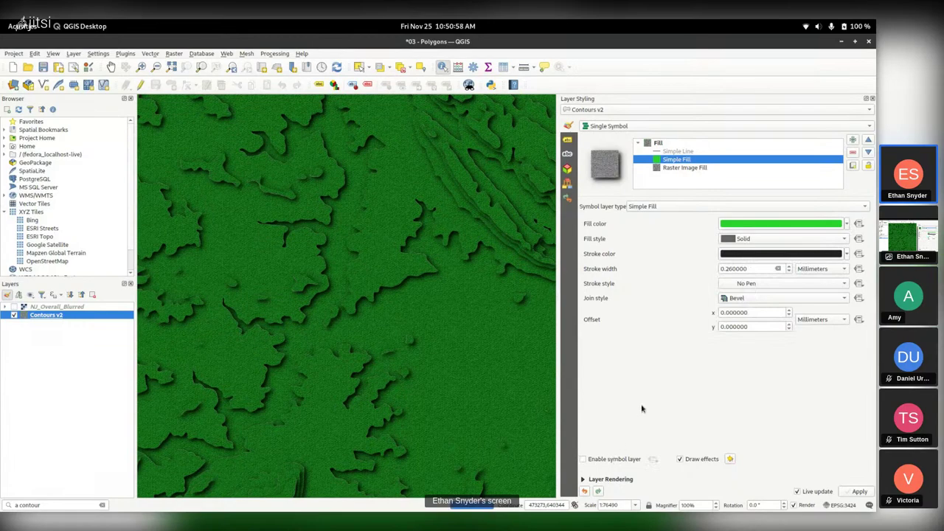
click(610, 458)
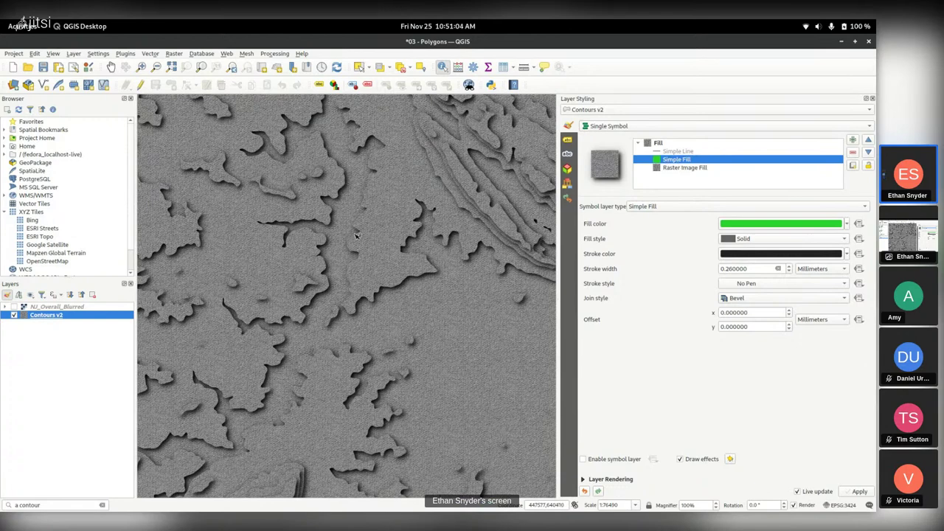
Step: Confirm NJ_Overall_Blurred keeps its singleband pseudocolor renderer
click(63, 308)
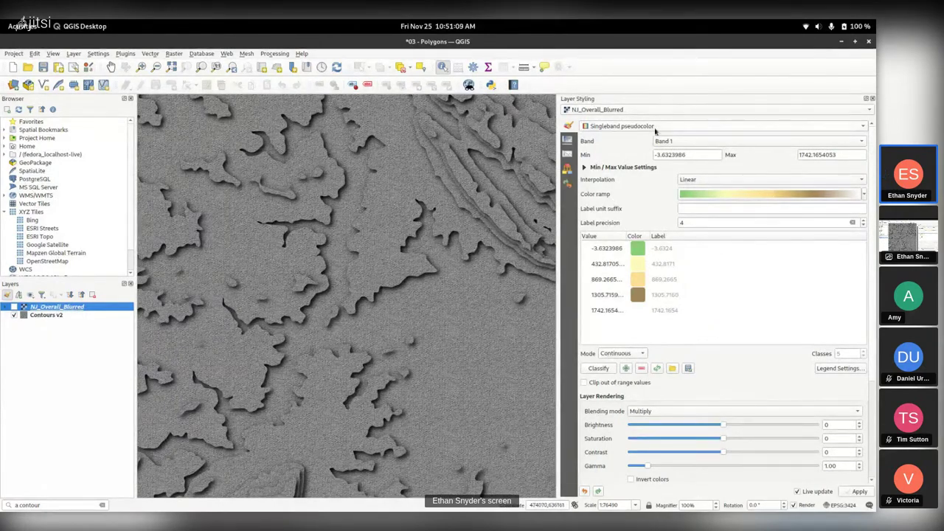
click(606, 130)
click(603, 130)
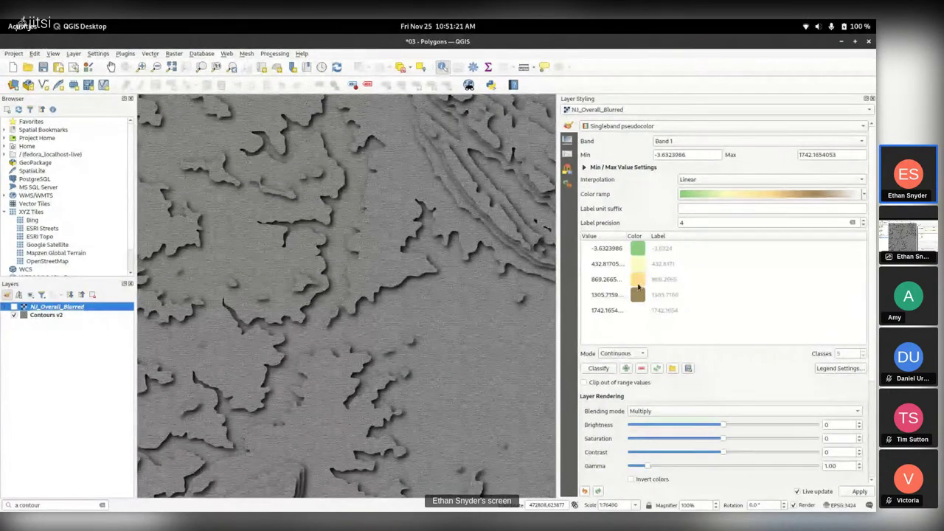
Step: Show NJ_Overall_Blurred and pan and zoom to inspect the green-to-brown tinted terraces
click(14, 305)
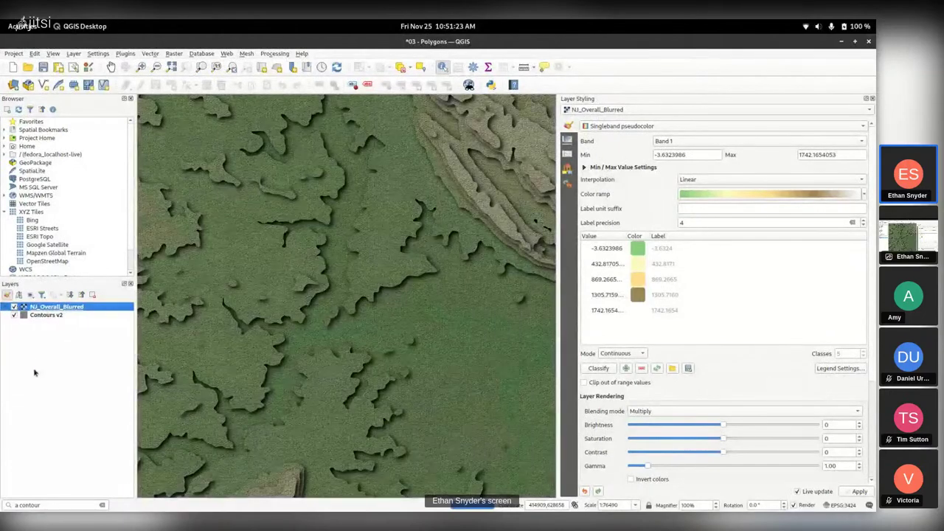
scroll(468, 181, down, 1)
drag(415, 213, 347, 337)
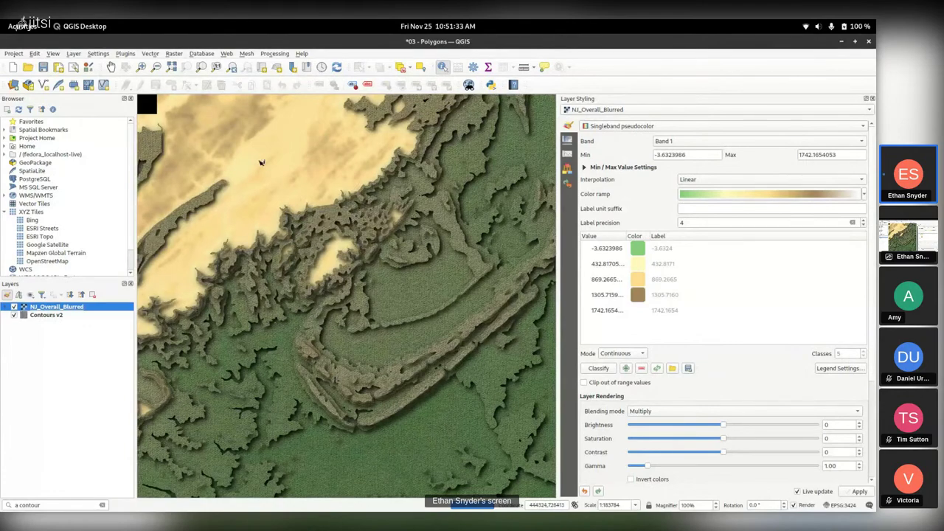
drag(192, 182, 350, 213)
scroll(413, 286, up, 2)
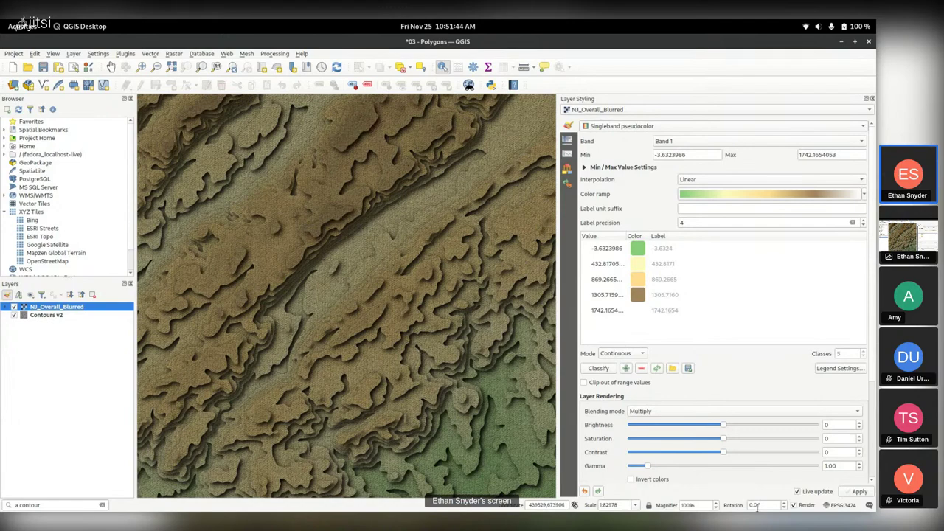
scroll(705, 503, up, 3)
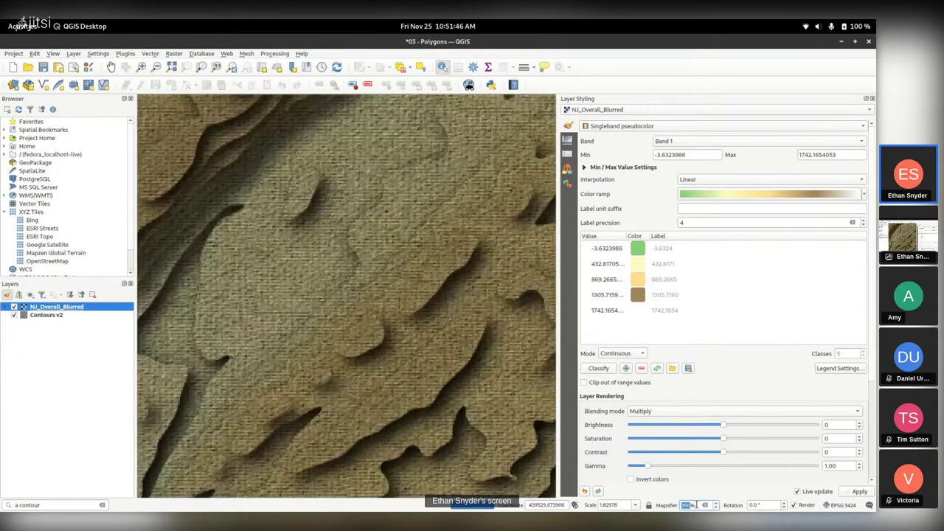
drag(416, 389, 199, 187)
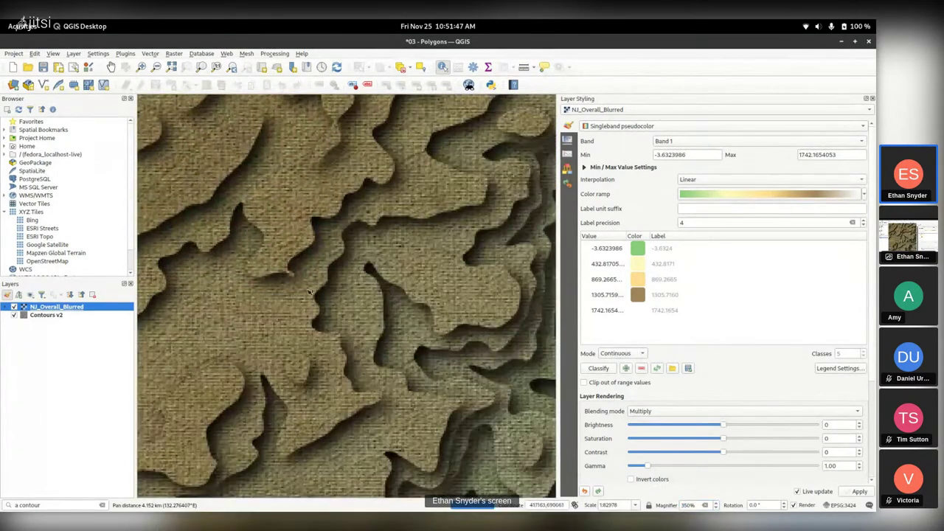
scroll(692, 506, down, 2)
scroll(688, 505, down, 1)
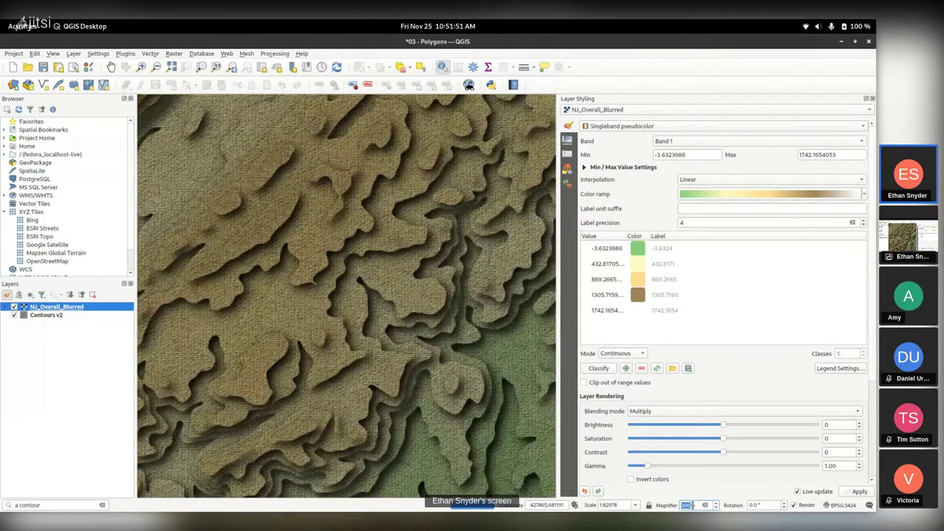
drag(451, 358, 311, 207)
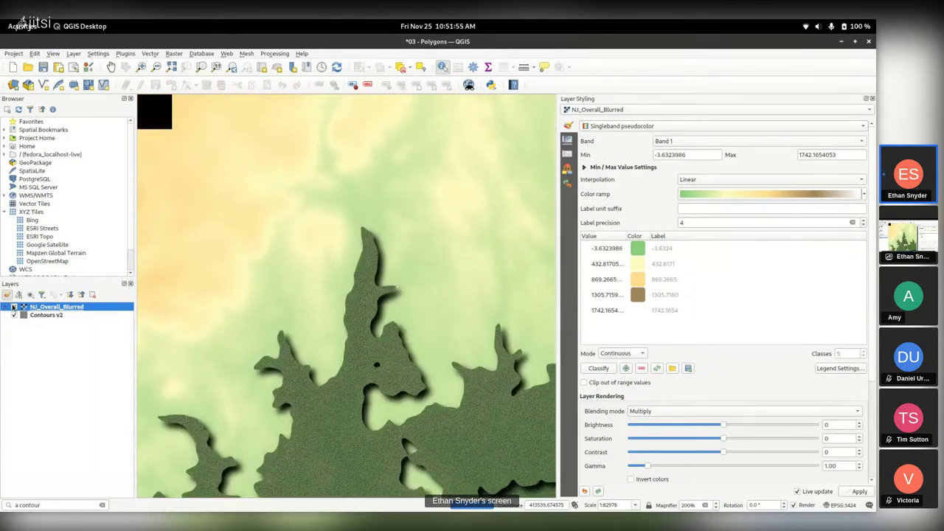
Step: Disable the paper-texture Raster Image Fill on Contours v2
click(46, 315)
click(676, 159)
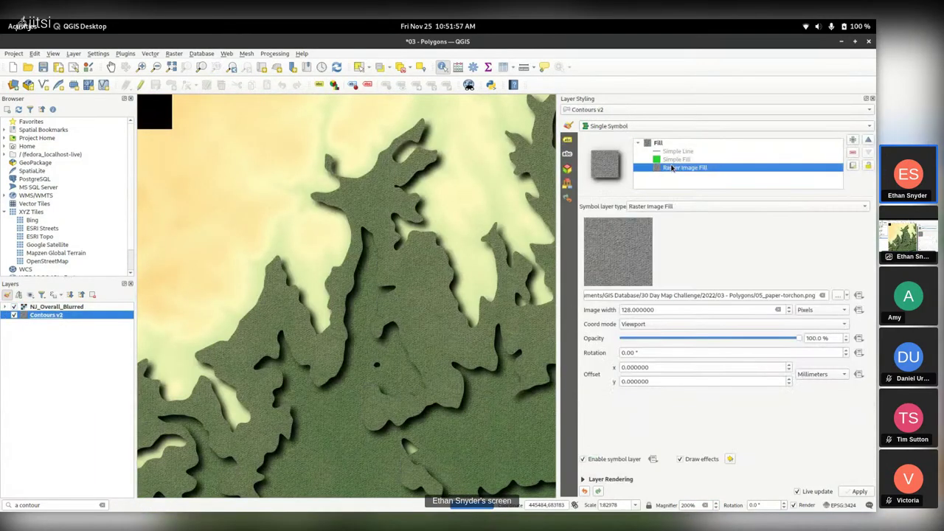
click(769, 225)
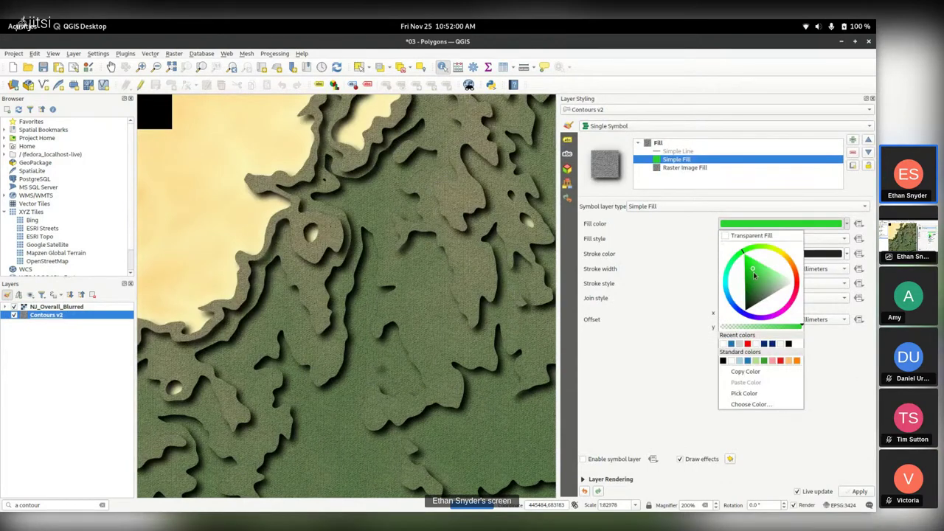
click(844, 398)
click(710, 168)
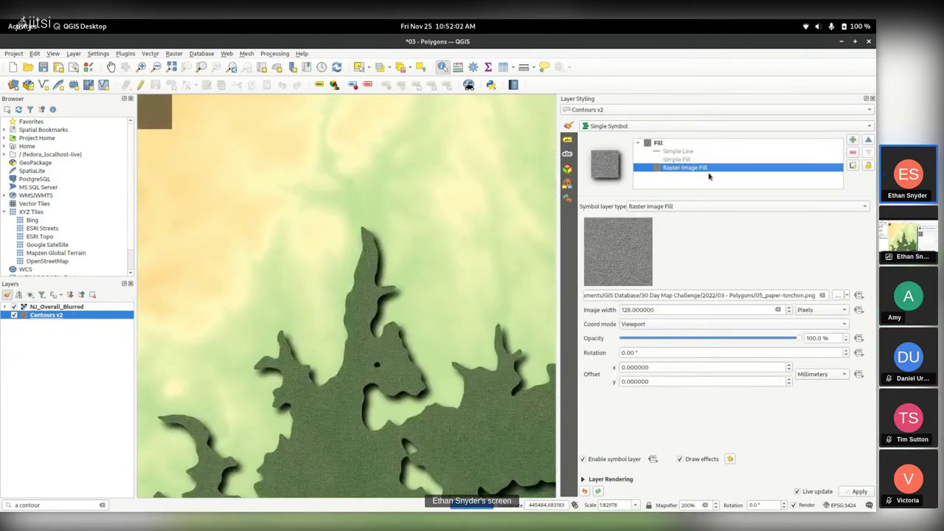
click(611, 458)
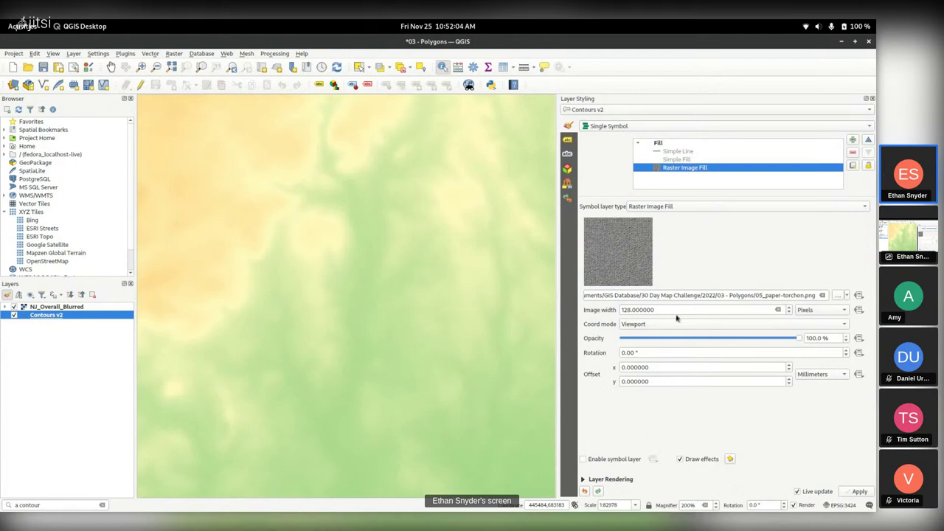
Step: Turn the Simple Fill layer back on with its Drop Shadow effect enabled
click(675, 160)
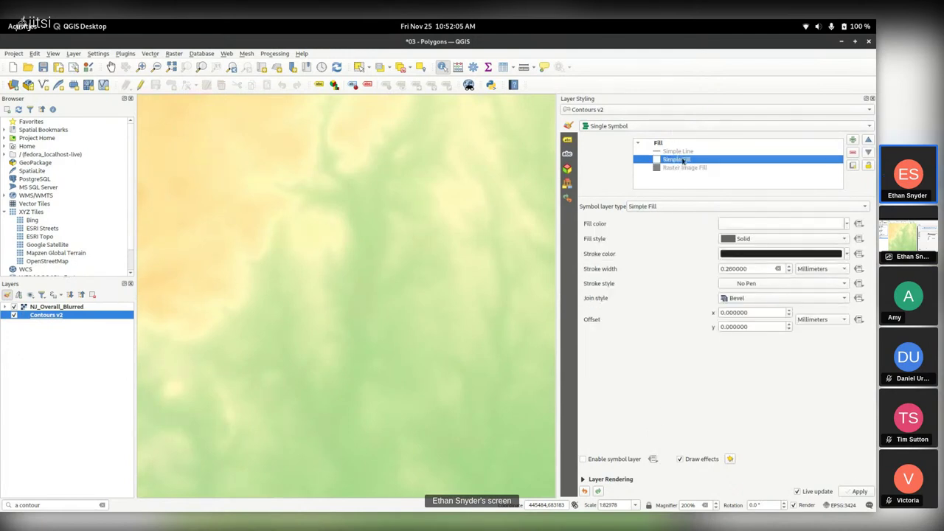
click(729, 458)
click(649, 168)
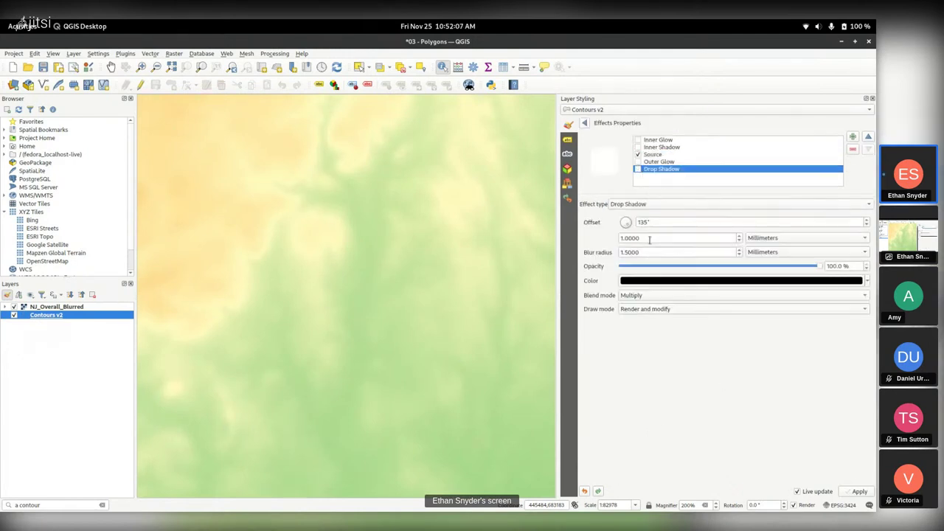
click(638, 169)
click(584, 122)
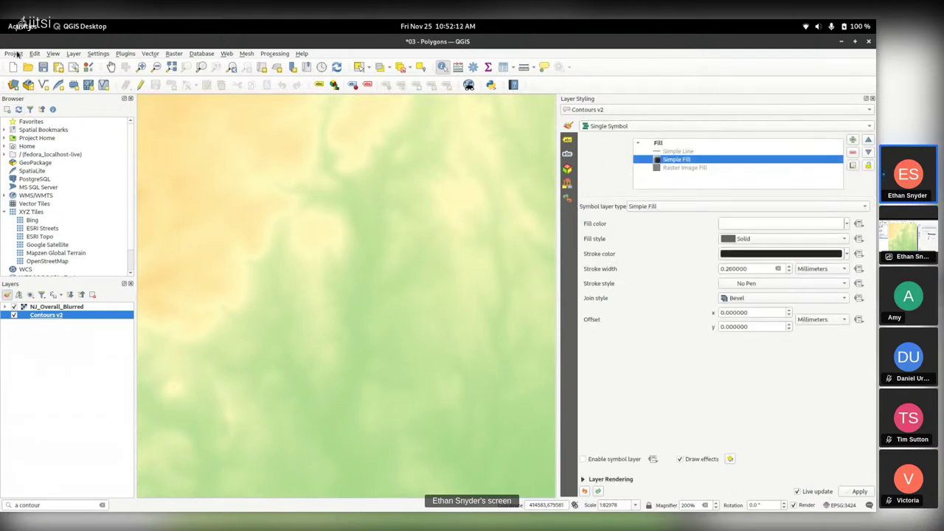
scroll(305, 311, down, 3)
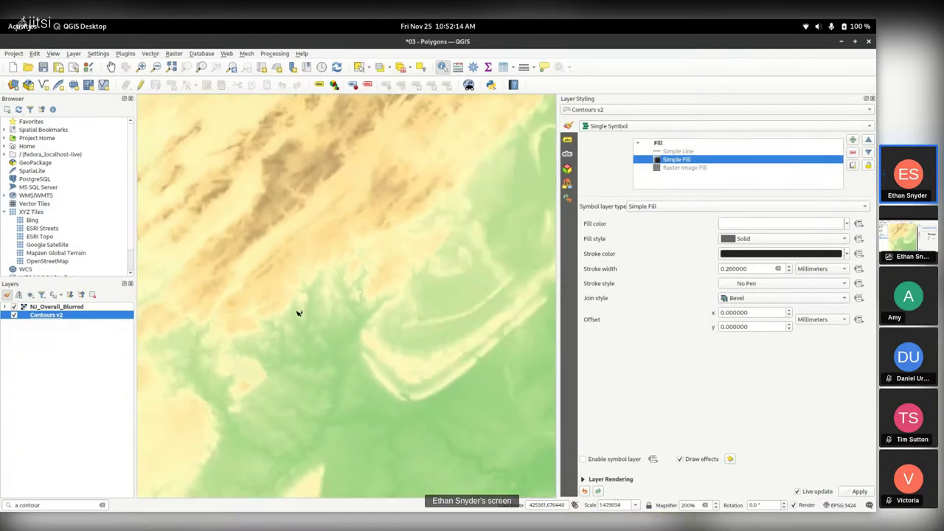
click(615, 462)
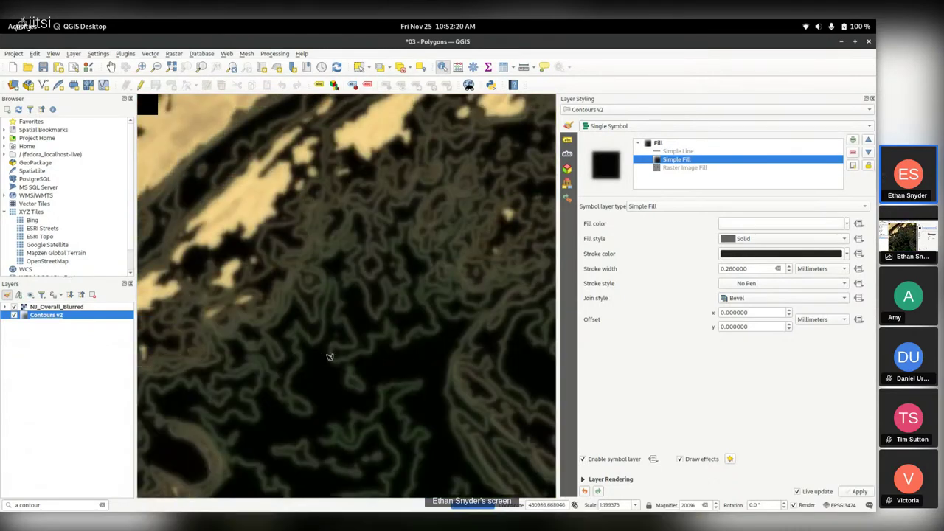
Step: Set the Simple Fill's Source effect blend mode back to Normal
click(729, 459)
click(640, 234)
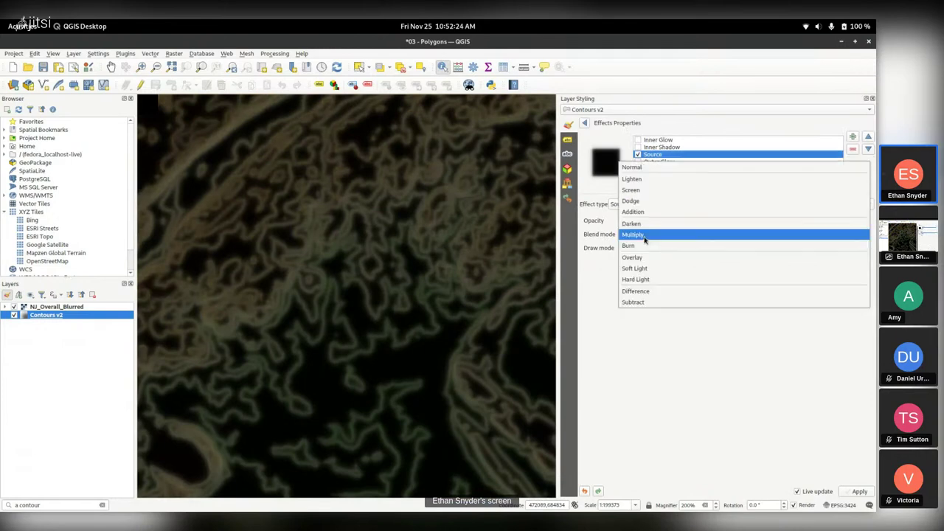
click(649, 168)
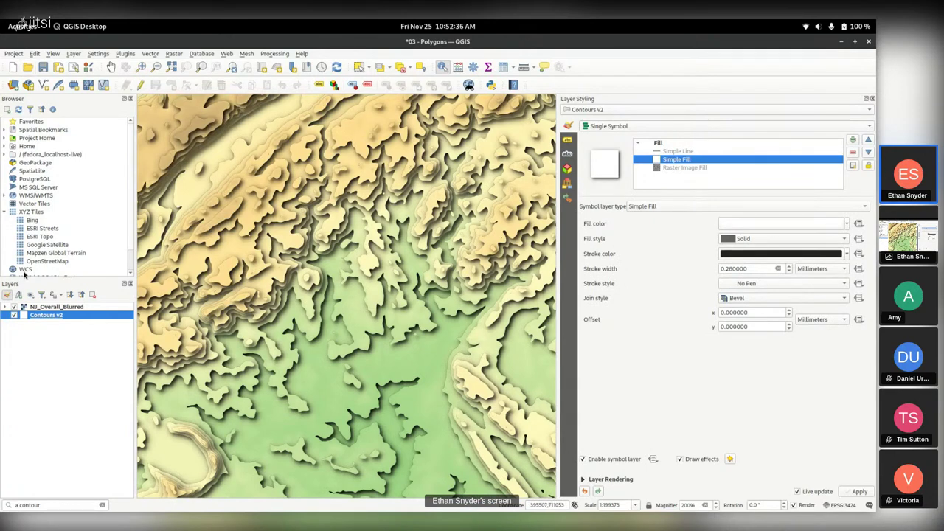
click(13, 53)
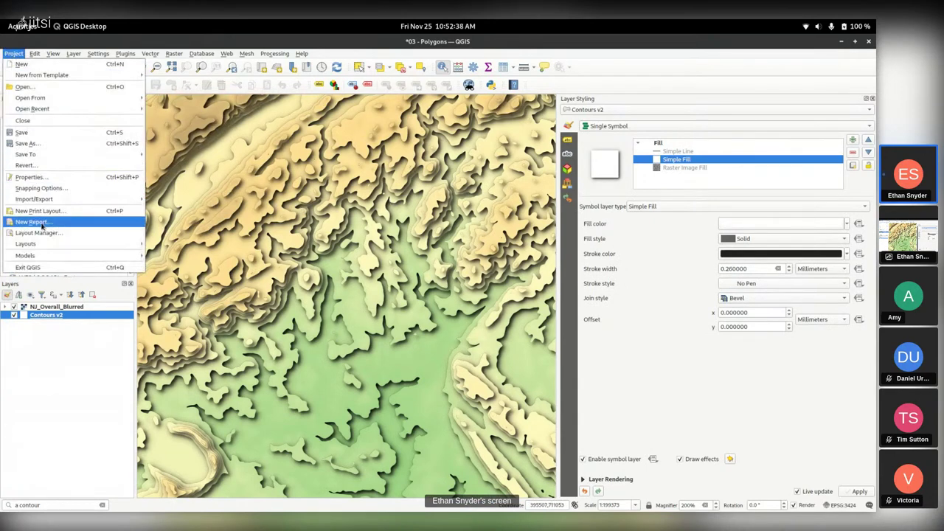
Step: Open the print layout 'Layout' and zoom around its title, Day 3: Polygons label and legend
mouse_move(95, 243)
click(166, 244)
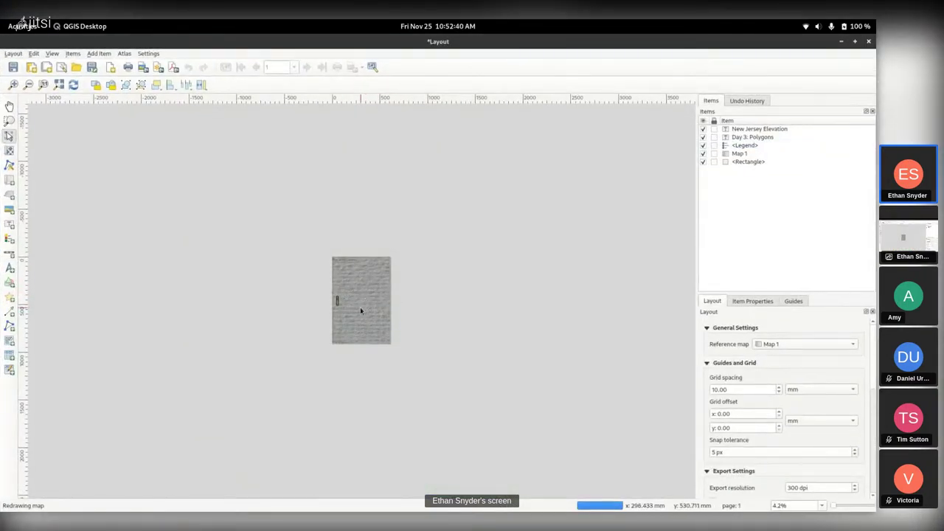
scroll(359, 312, up, 1)
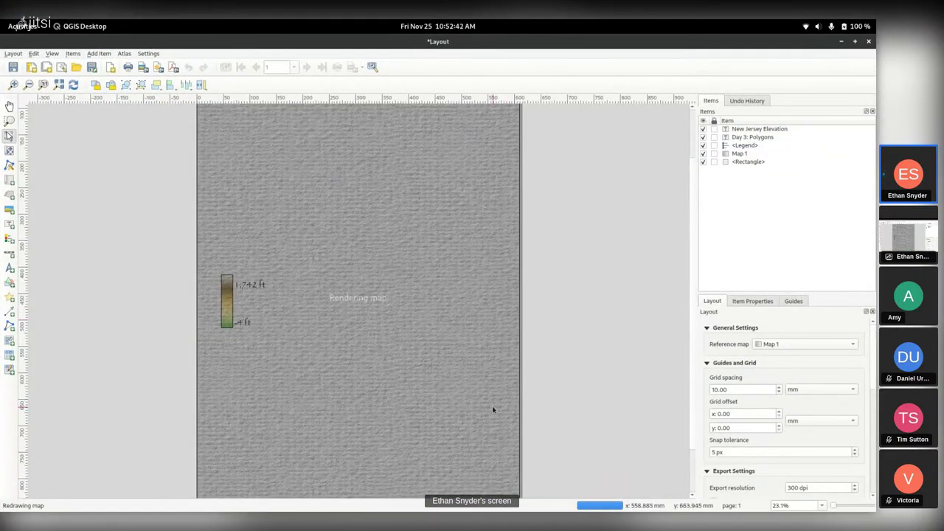
scroll(487, 368, down, 1)
scroll(476, 302, down, 1)
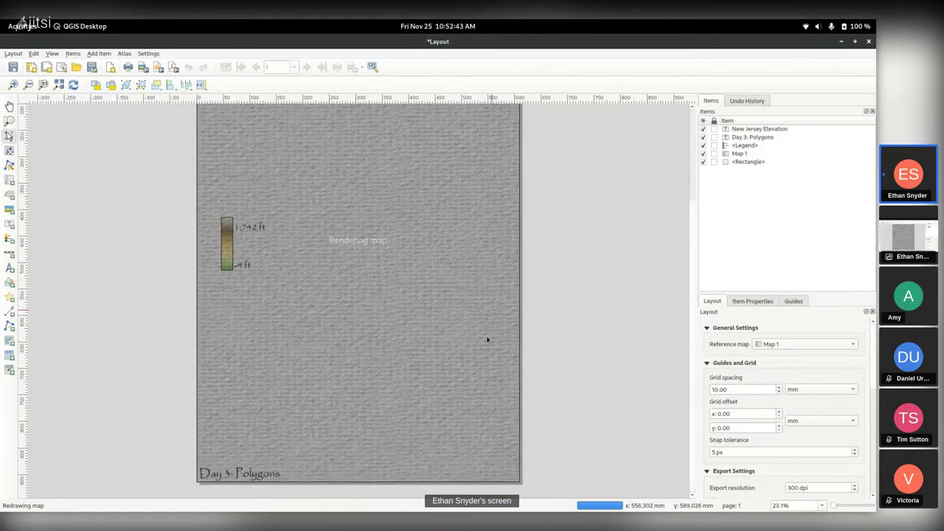
click(258, 470)
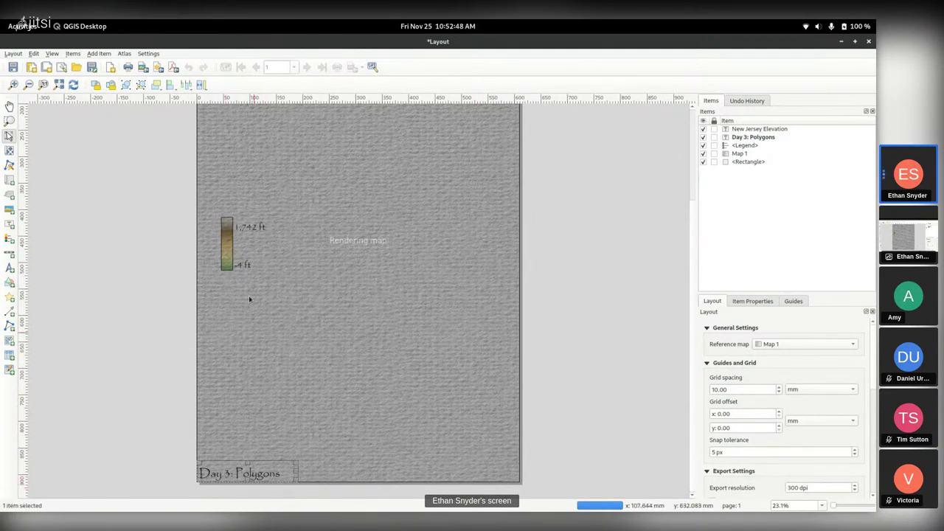
click(609, 257)
scroll(510, 296, up, 1)
scroll(509, 297, up, 1)
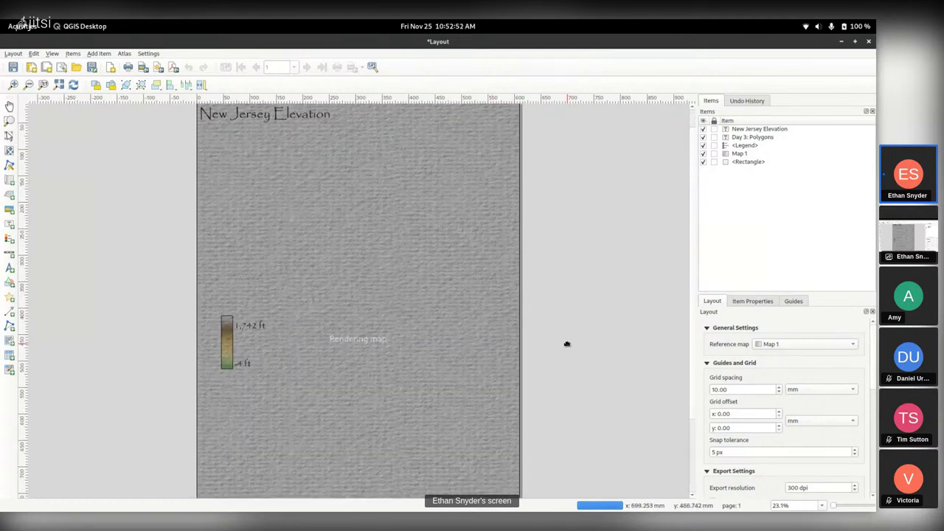
scroll(567, 343, down, 1)
scroll(292, 323, up, 5)
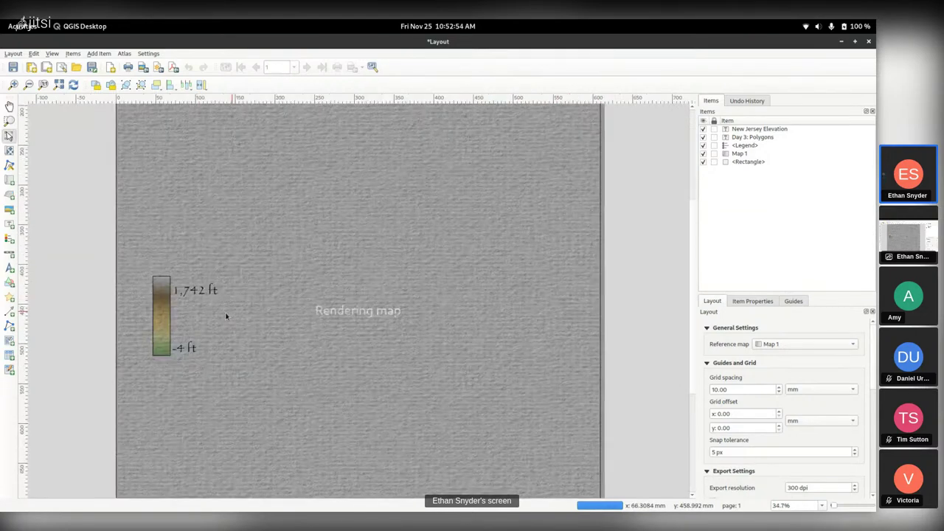
Step: Select the elevation legend, collapse the layout panel sections and show its item properties
click(191, 304)
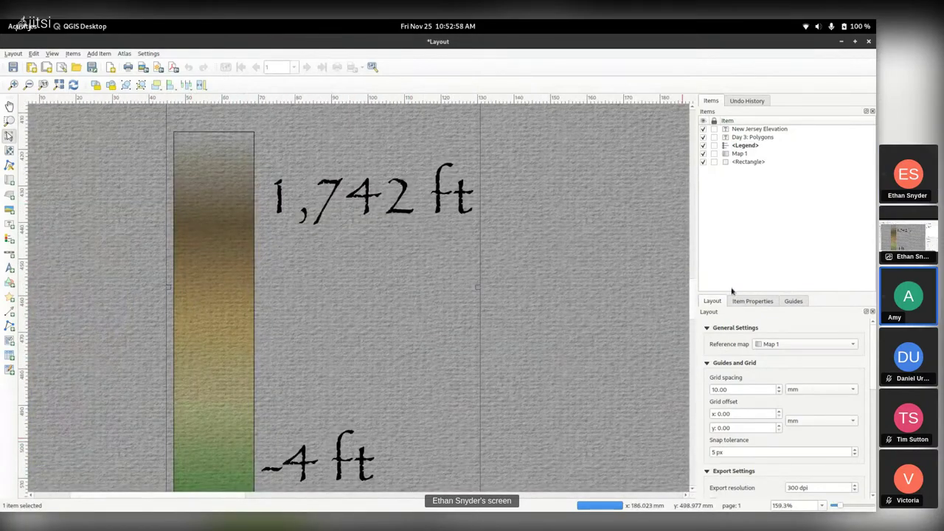
scroll(700, 366, down, 5)
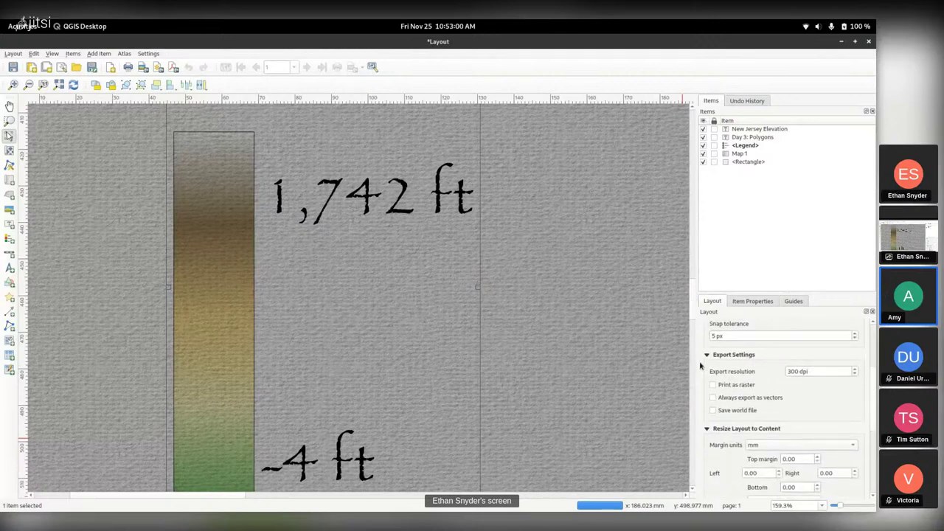
click(706, 350)
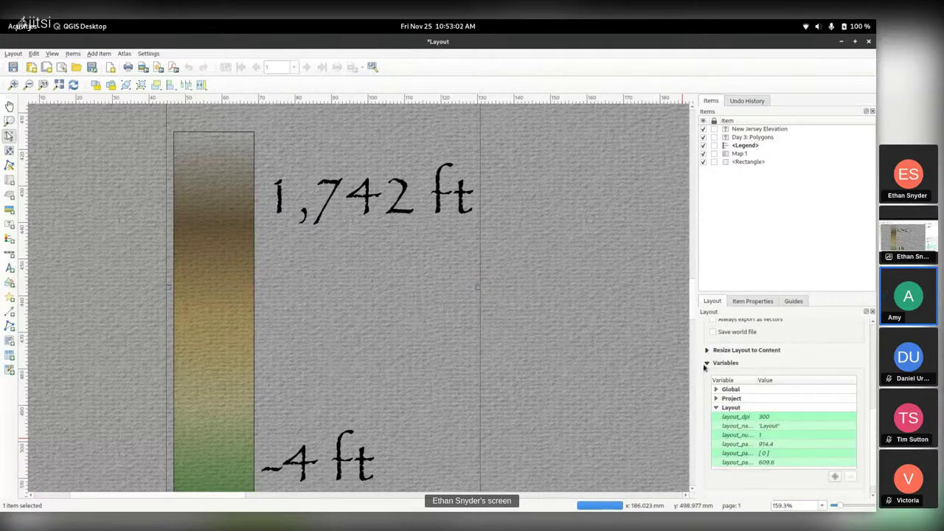
click(705, 364)
click(706, 384)
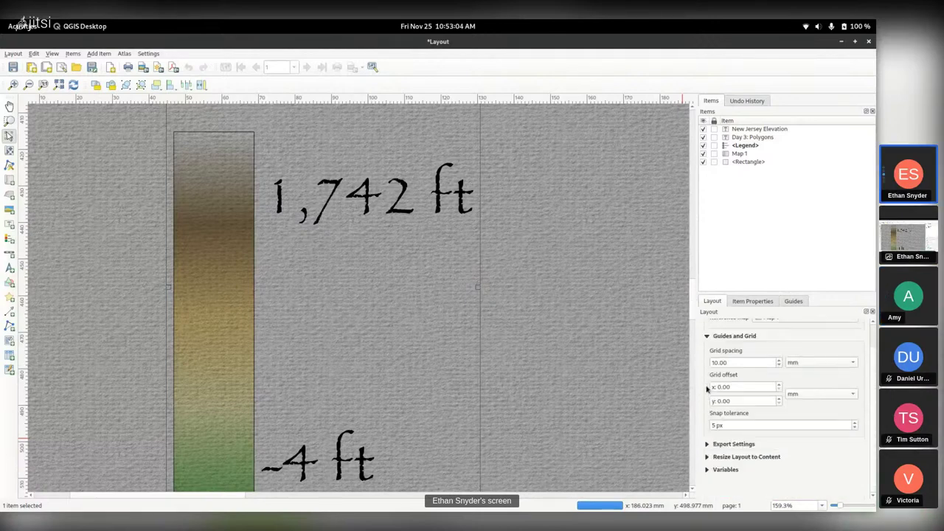
click(707, 336)
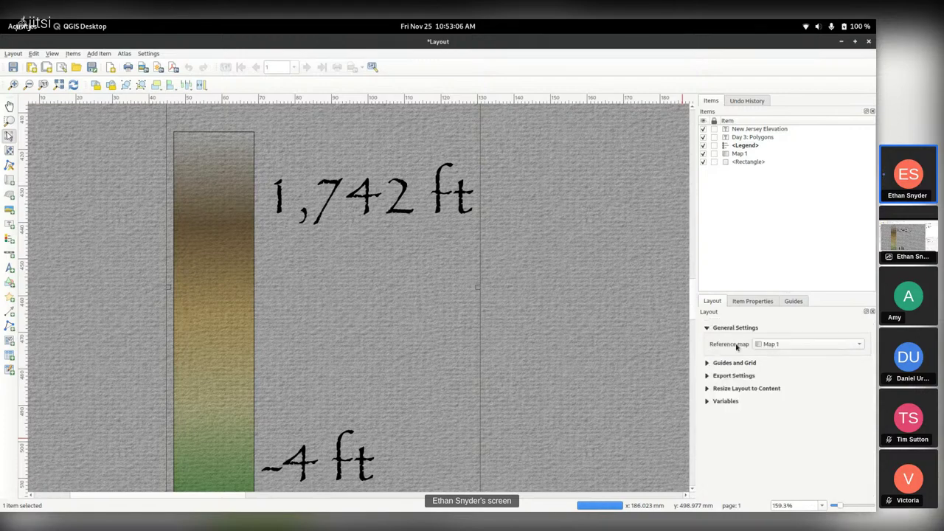
click(753, 302)
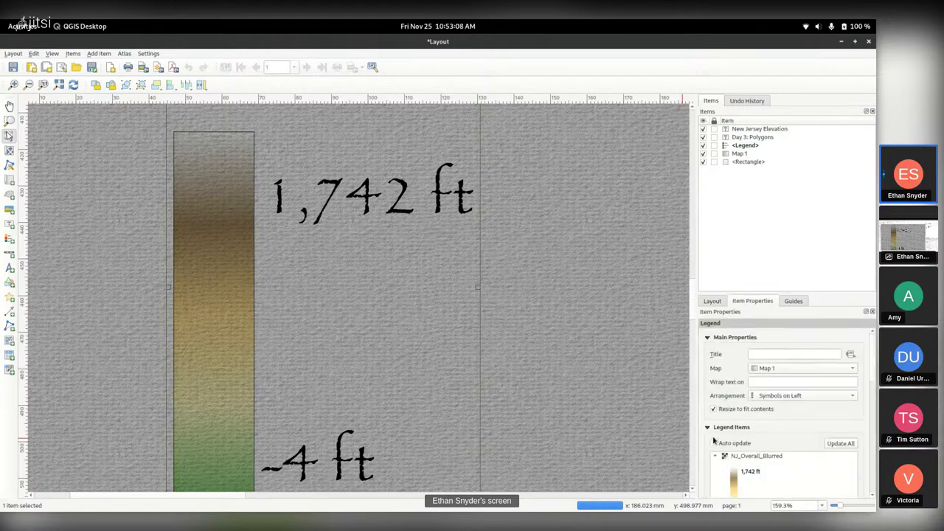
Step: Expand the legend's Rendering section to confirm its blending mode is Multiply
scroll(712, 441, down, 4)
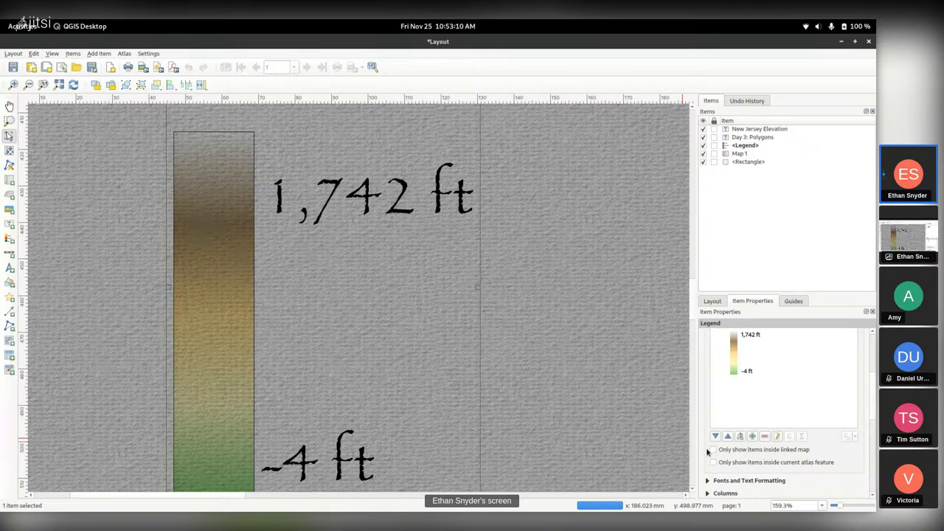
scroll(708, 452, down, 2)
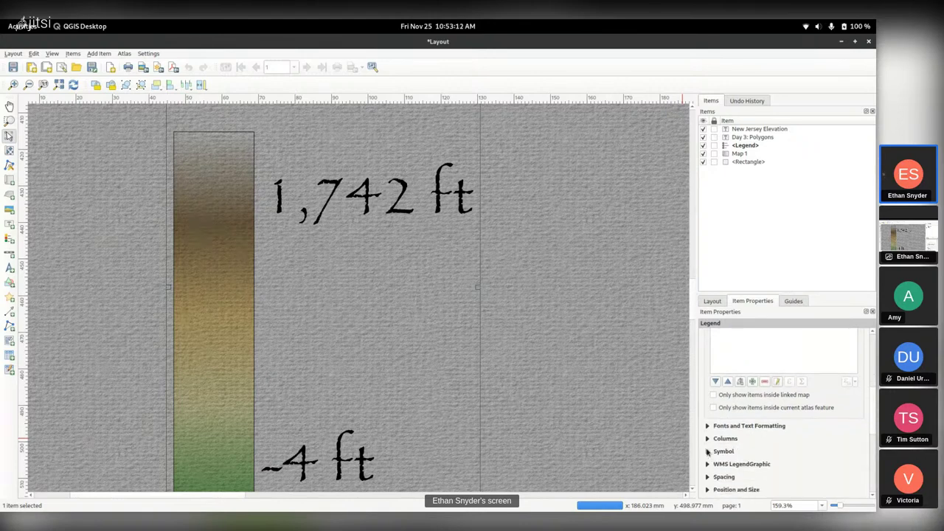
scroll(707, 452, down, 2)
scroll(718, 458, down, 2)
click(717, 433)
click(707, 423)
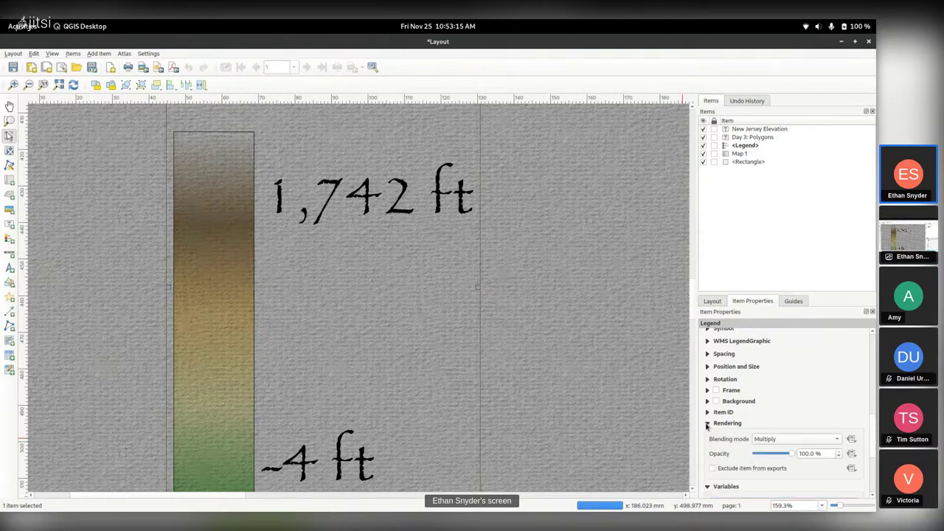
scroll(209, 234, down, 1)
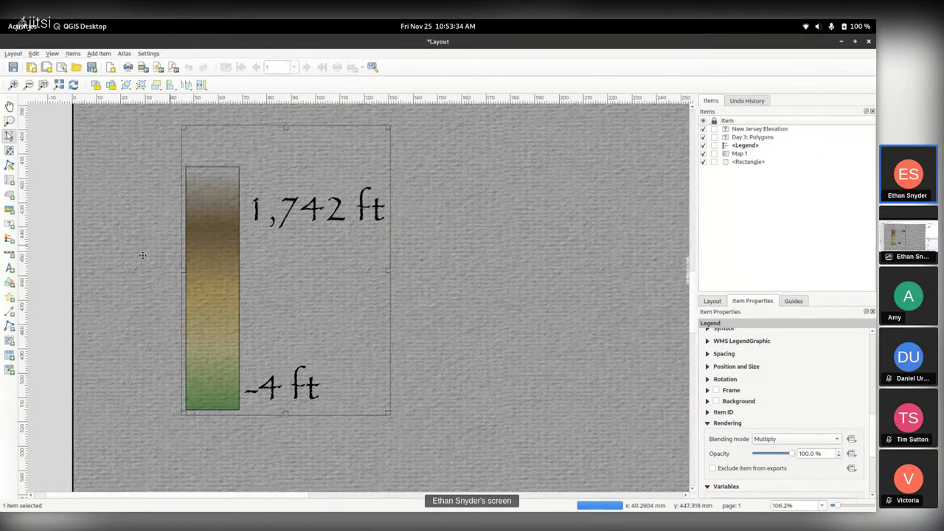
scroll(142, 256, down, 5)
scroll(378, 400, up, 2)
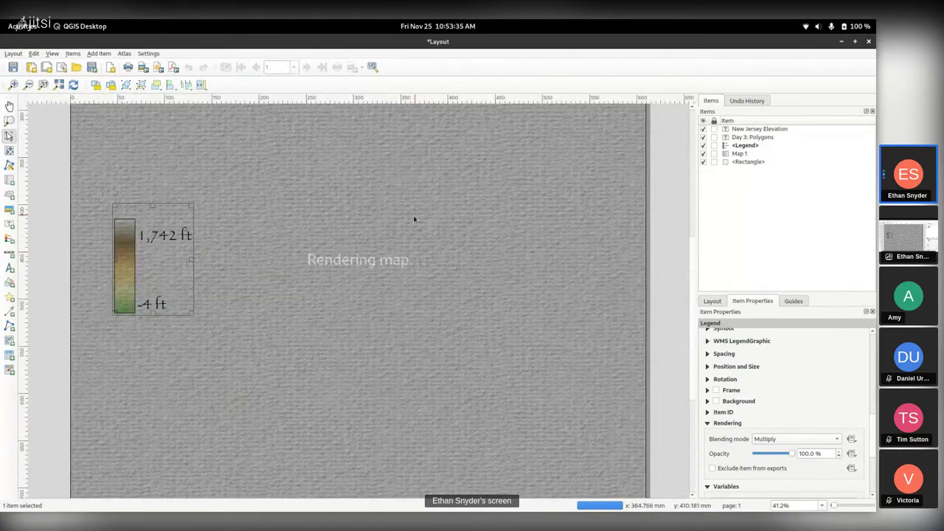
scroll(335, 384, down, 5)
scroll(283, 171, down, 2)
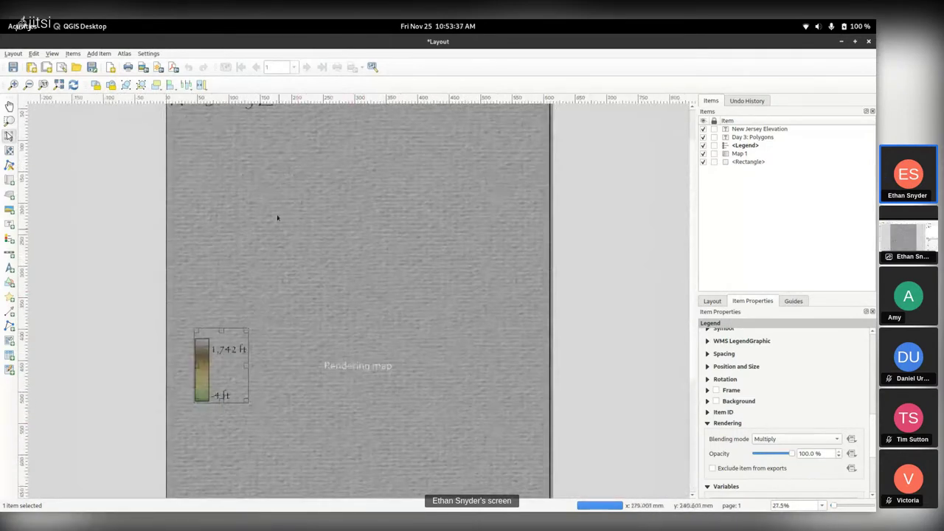
scroll(307, 309, up, 1)
scroll(309, 255, down, 1)
Step: Switch to Day_03.png in Image Viewer, zoom and pan toward the western edge, then close it
click(22, 26)
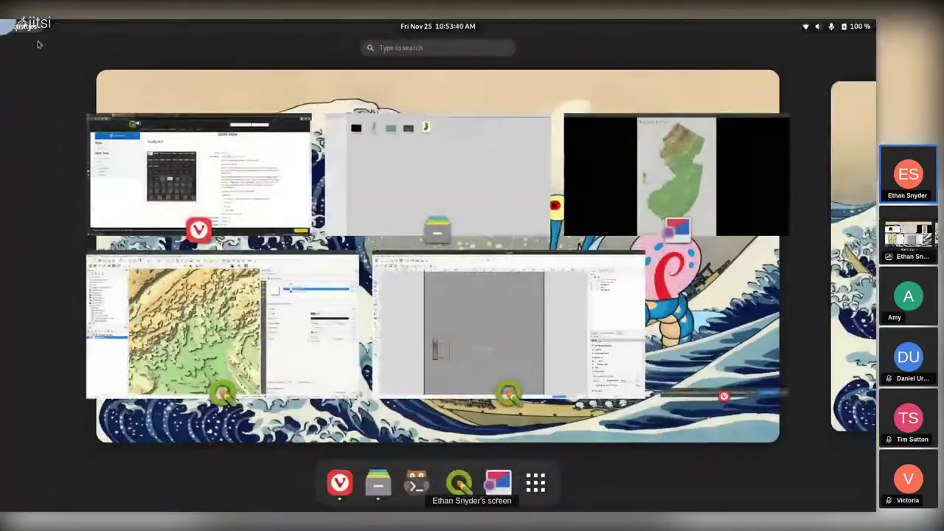
click(671, 214)
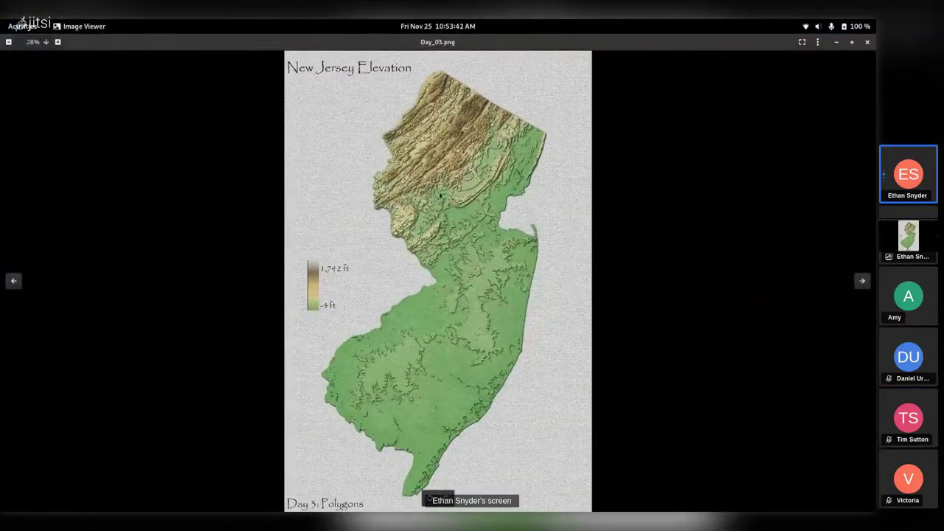
scroll(440, 195, up, 10)
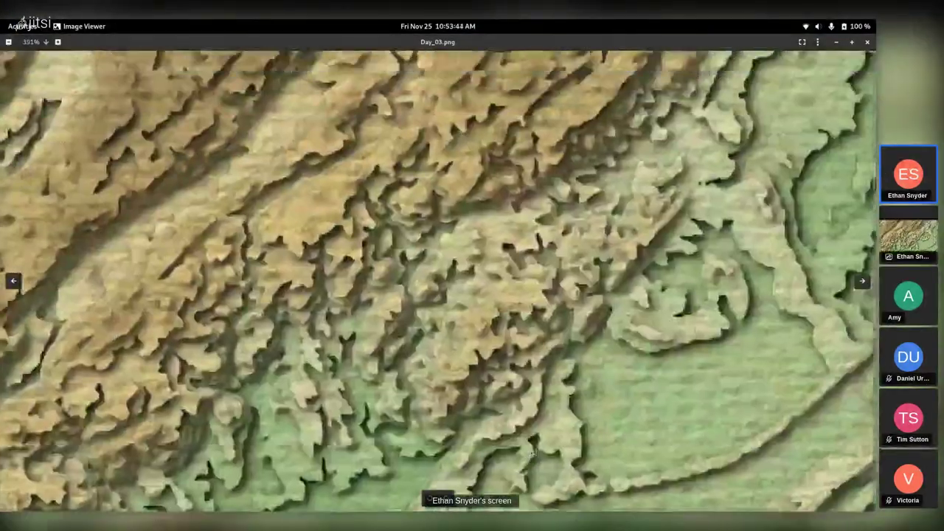
scroll(535, 460, down, 4)
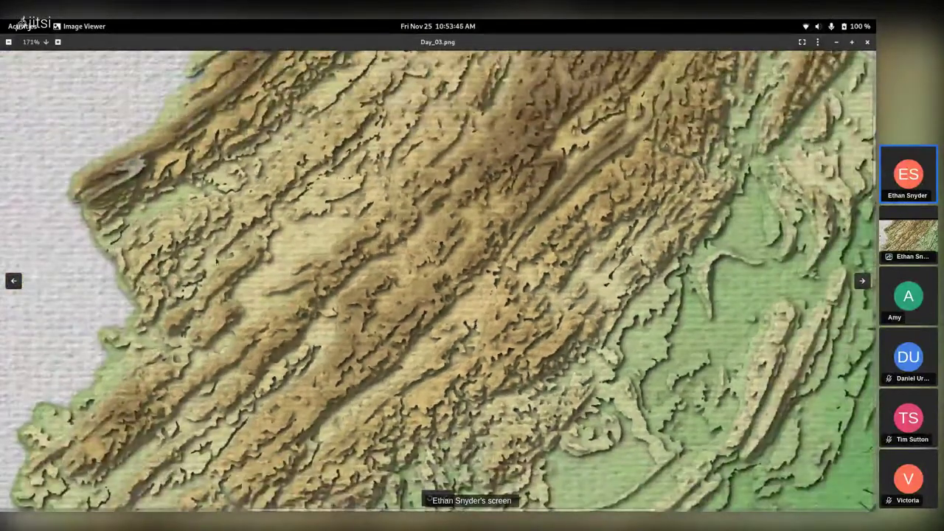
drag(376, 286, 597, 291)
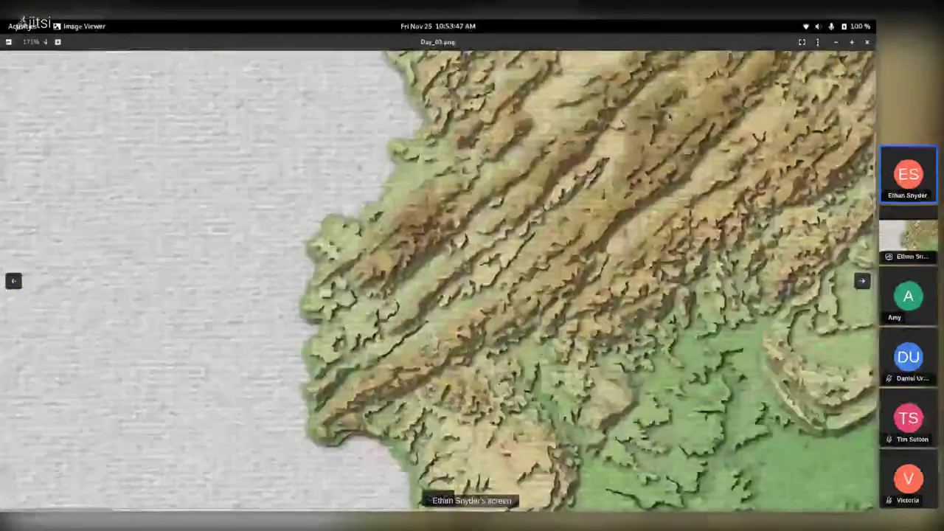
click(867, 42)
Step: Open Layout_300.png from the 2022 > 03 - Polygons folder in Files
mouse_move(2, 25)
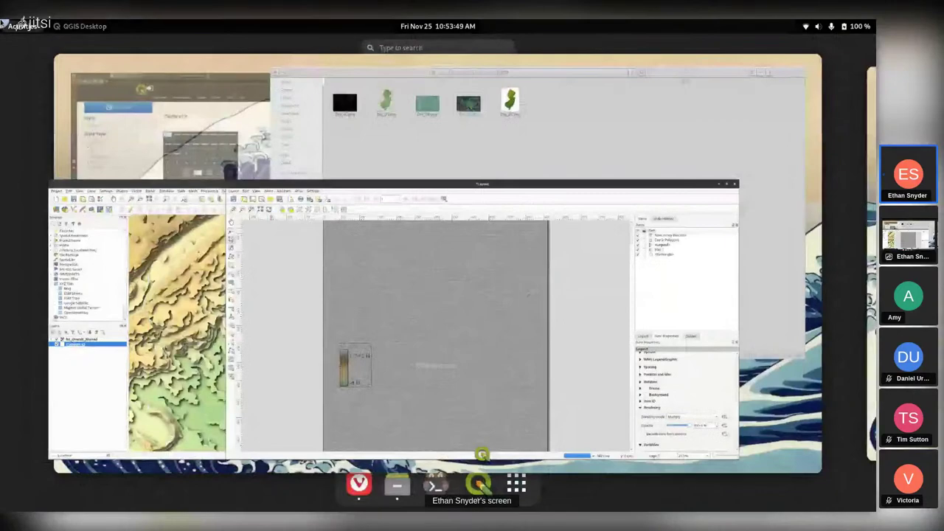
click(624, 175)
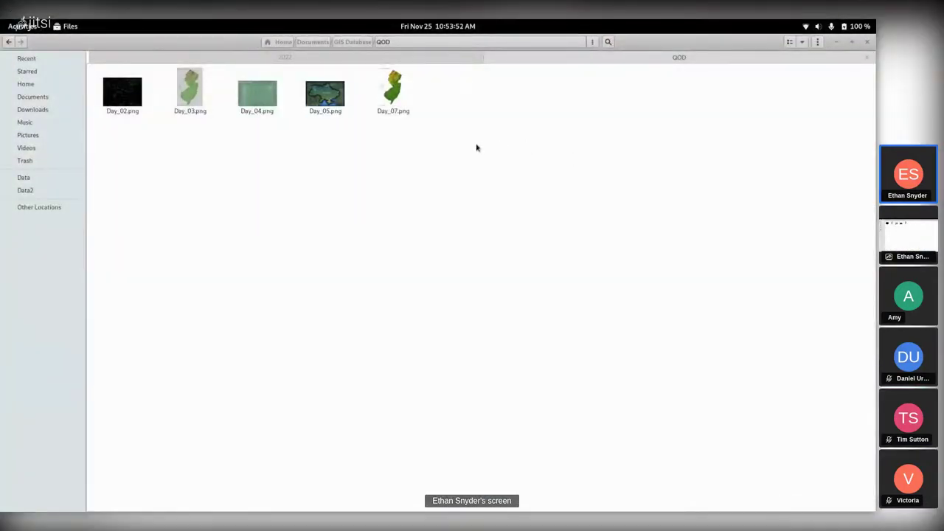
click(380, 63)
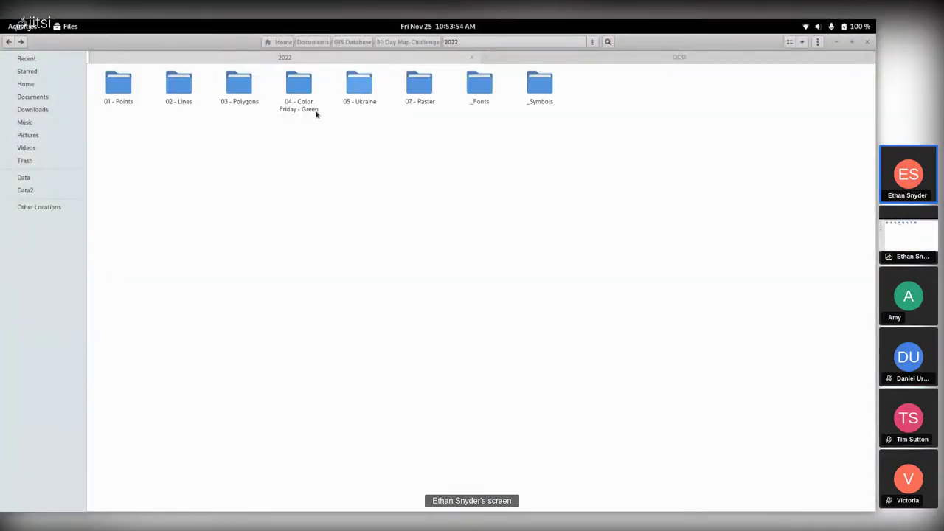
double_click(251, 94)
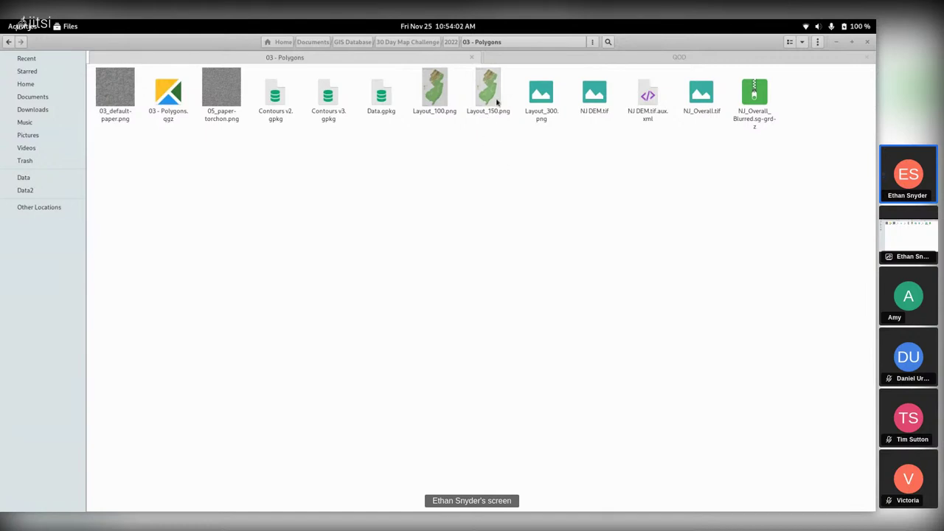
double_click(540, 95)
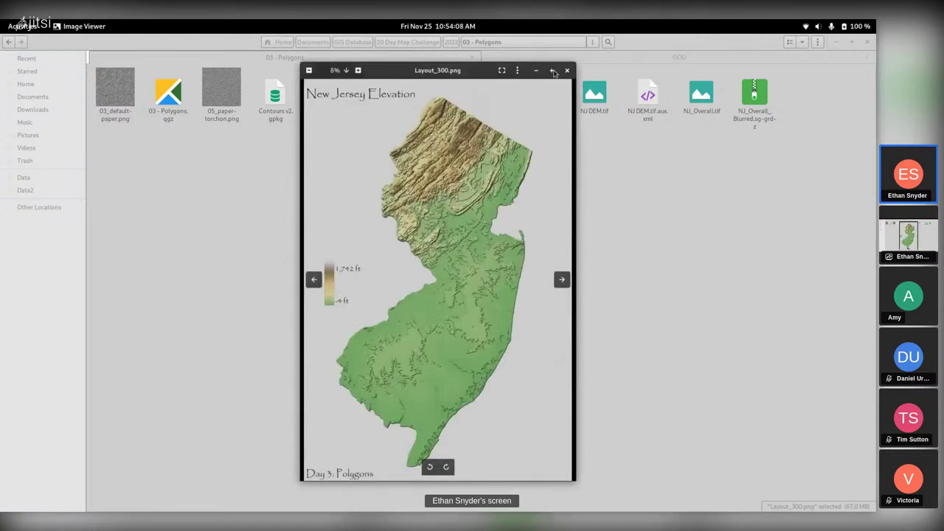
Step: Maximize Layout_300.png, zoom in, pan between the tan northern ridges and green lowlands, then close it
click(549, 70)
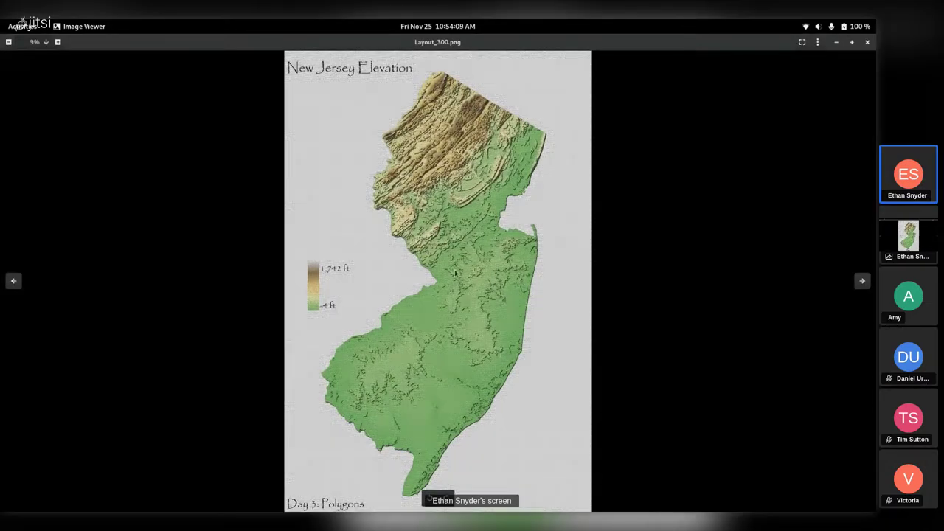
scroll(455, 273, up, 10)
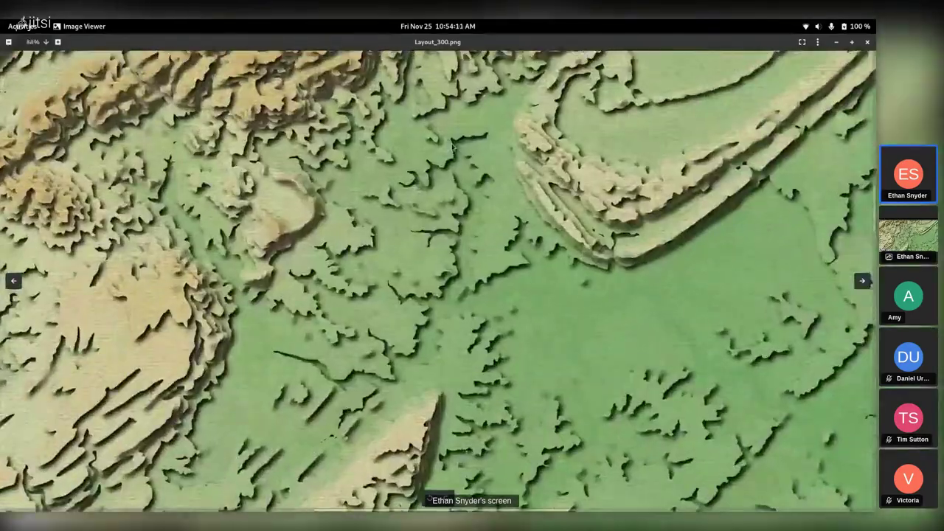
scroll(452, 146, up, 3)
drag(453, 146, 243, 332)
drag(627, 413, 413, 391)
drag(663, 457, 475, 381)
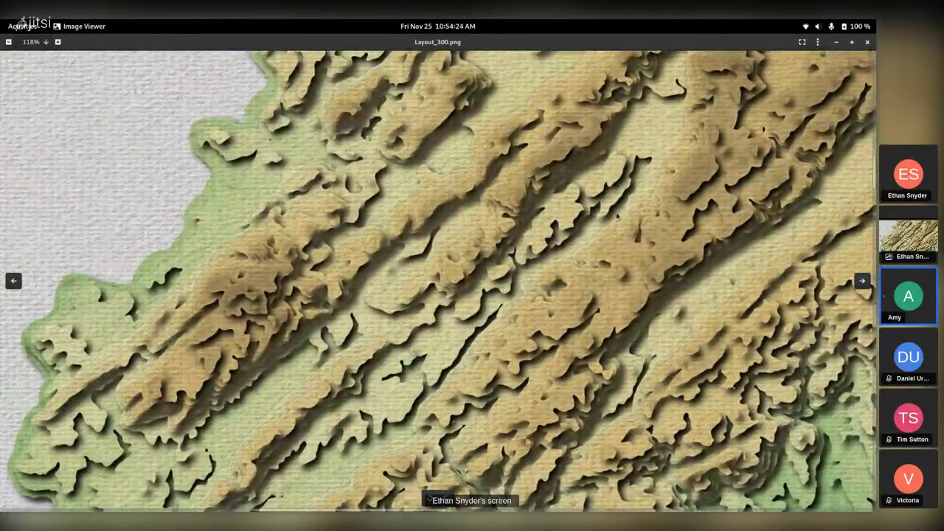
drag(618, 214, 460, 336)
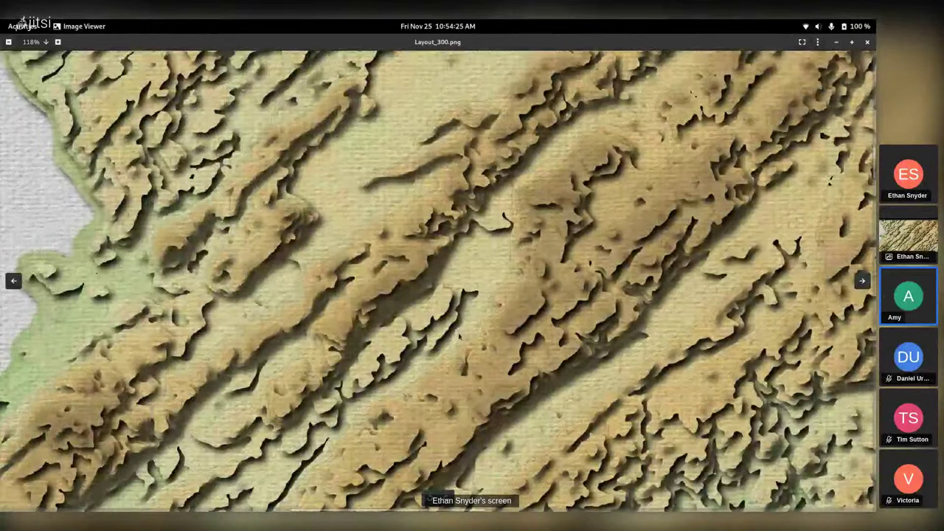
click(868, 43)
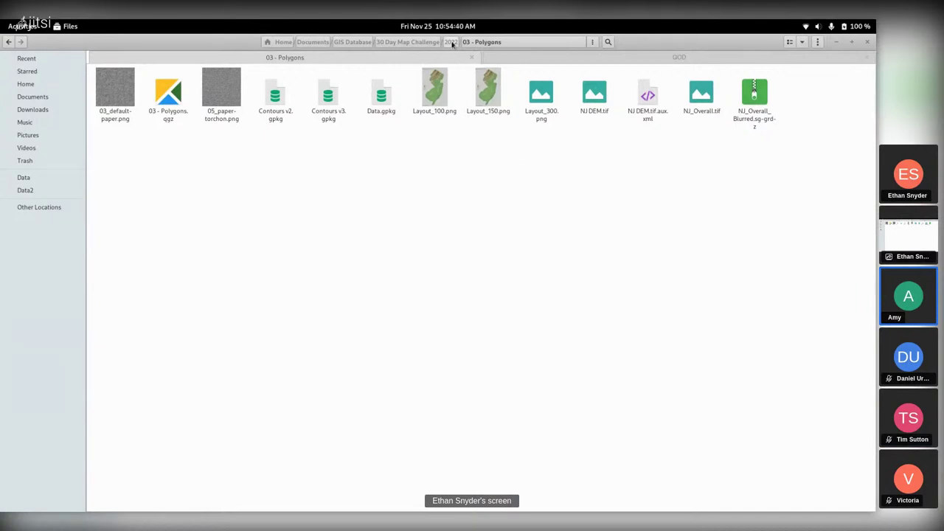
Step: Go back up to the 2022 folder in Files and bring up the window overview
click(451, 42)
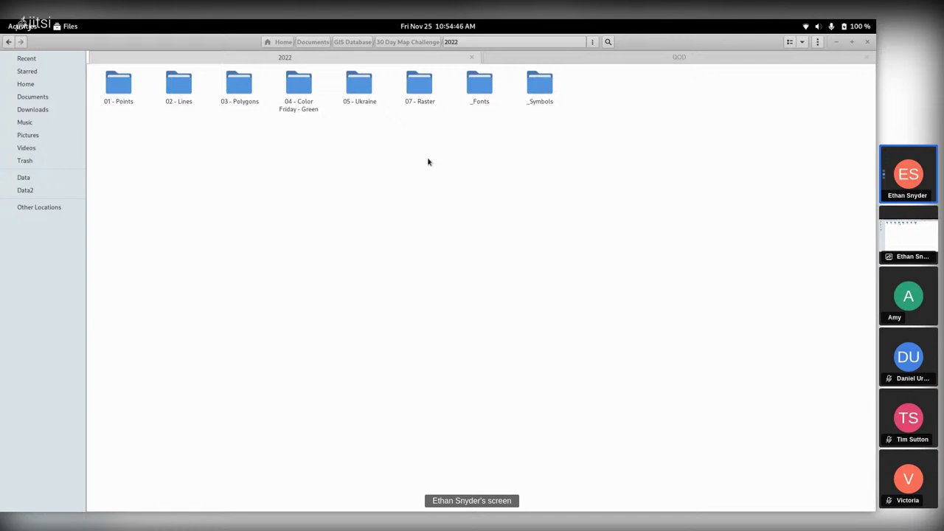
mouse_move(3, 22)
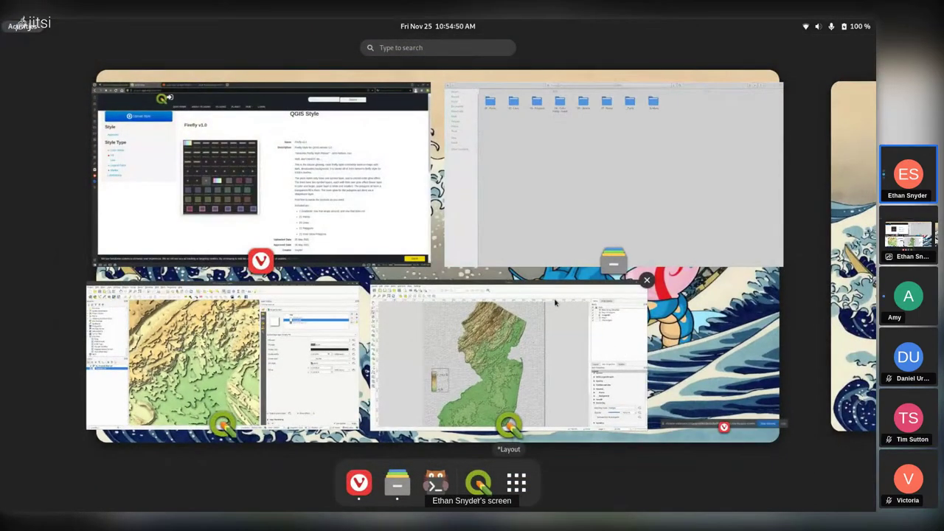
Step: Bring Vivaldi to the front on the Jitsi meeting tab with chat open
click(381, 171)
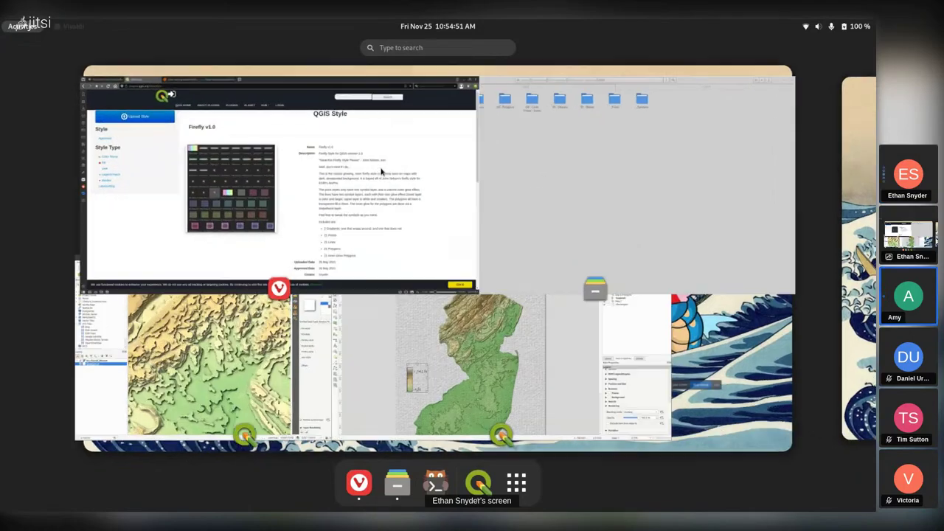
key(ctrl+shift+Tab)
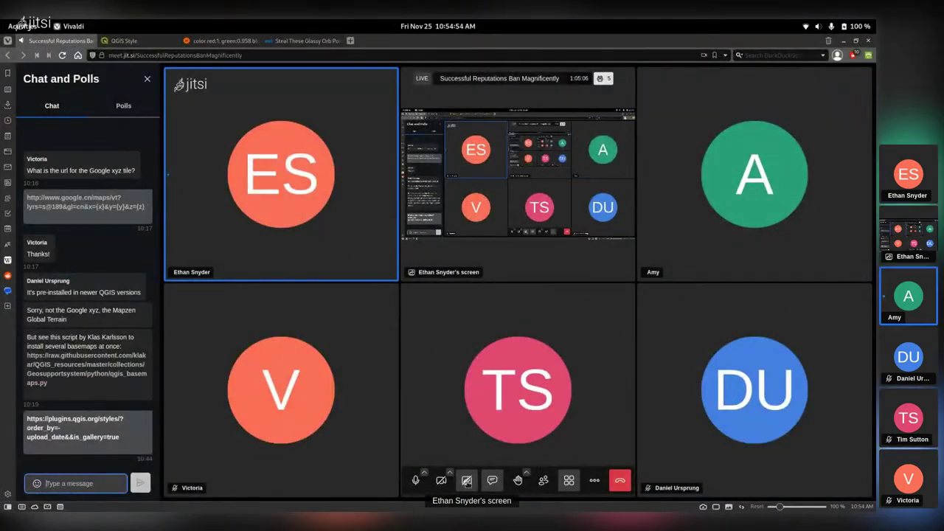